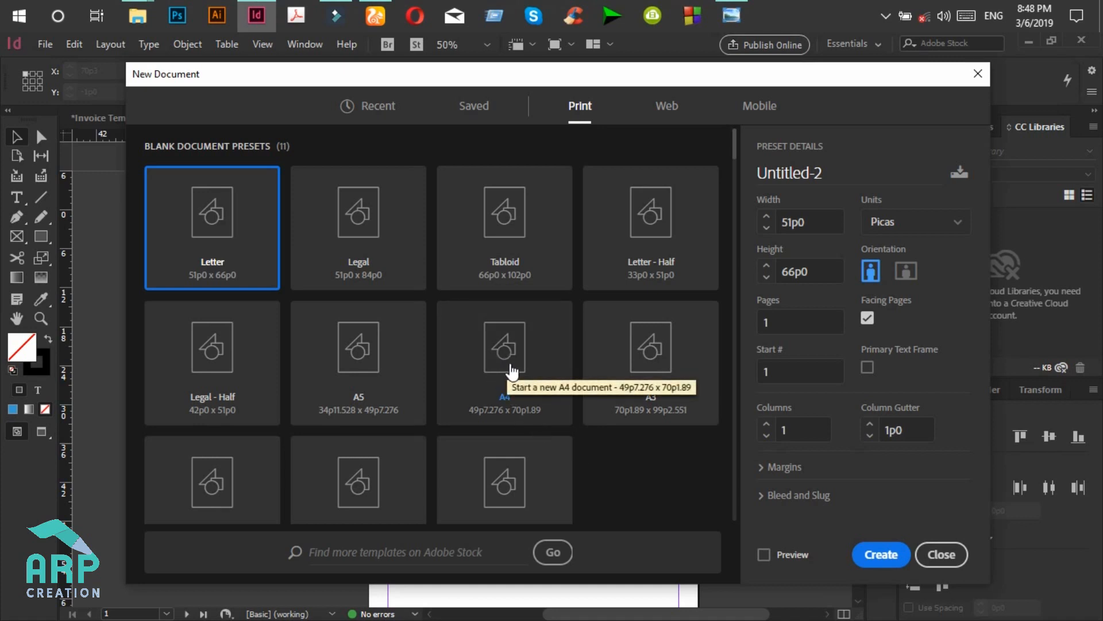
Create a new A4 print document with its units set to inches.
click(511, 371)
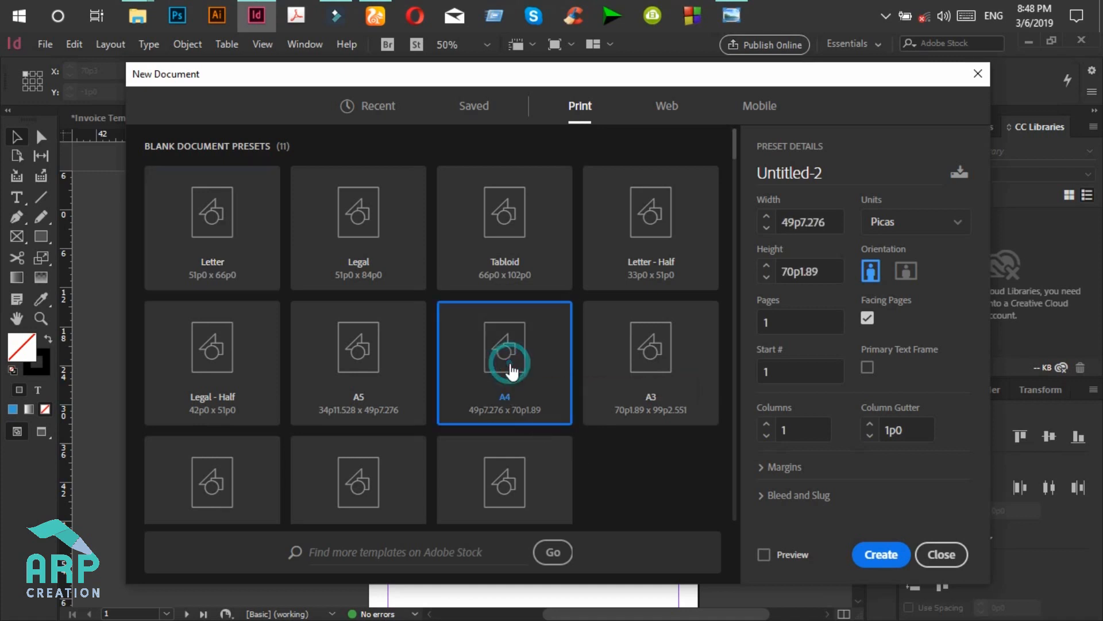
click(901, 224)
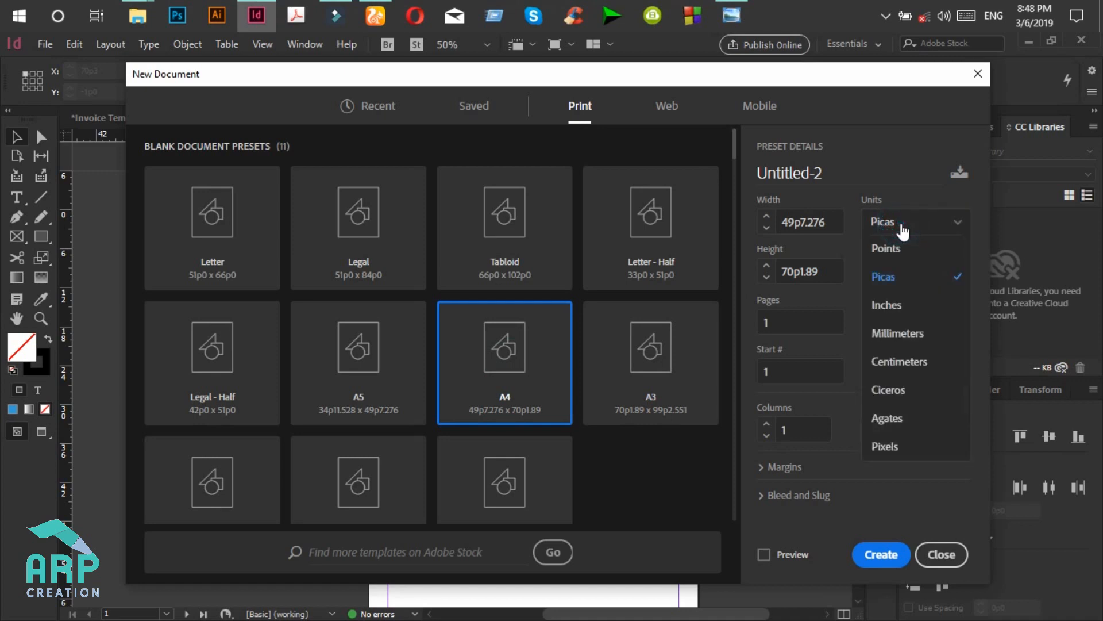
click(895, 307)
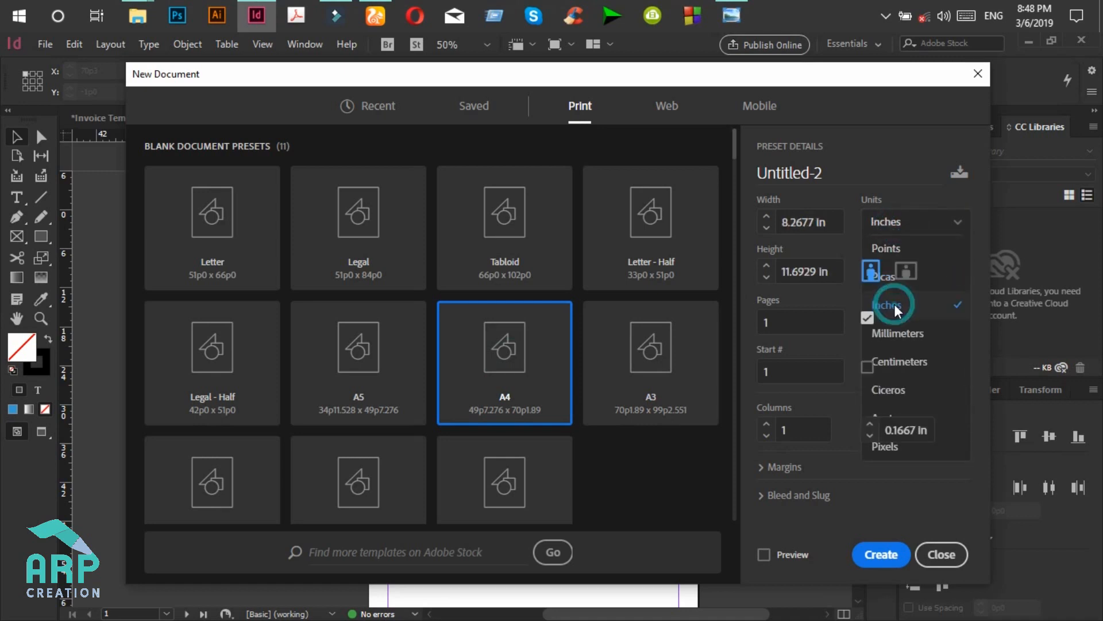
click(787, 468)
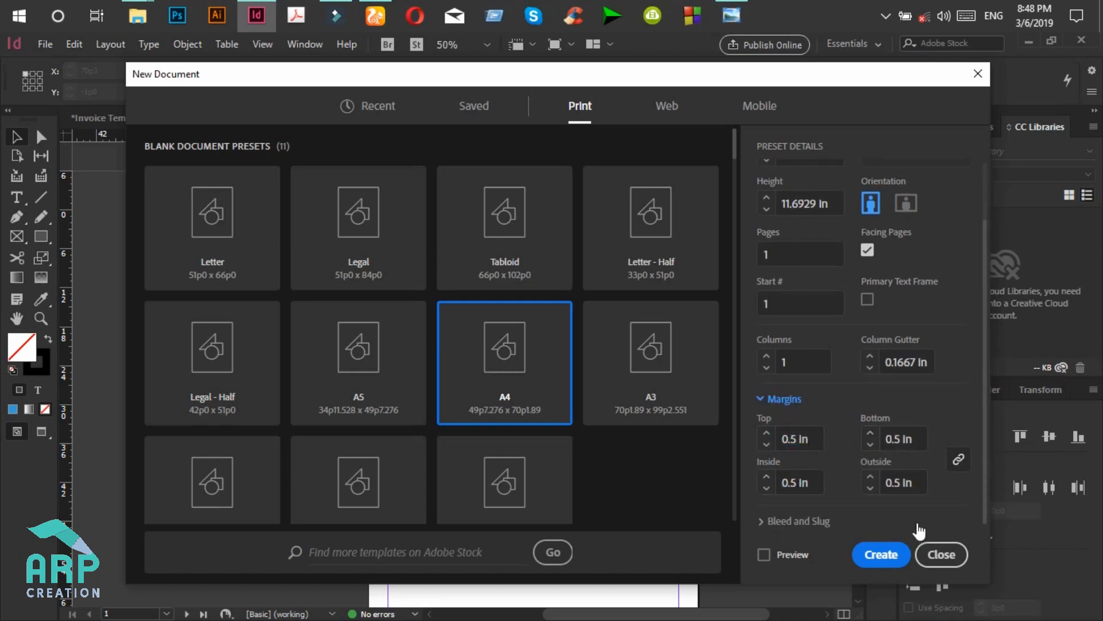
click(880, 555)
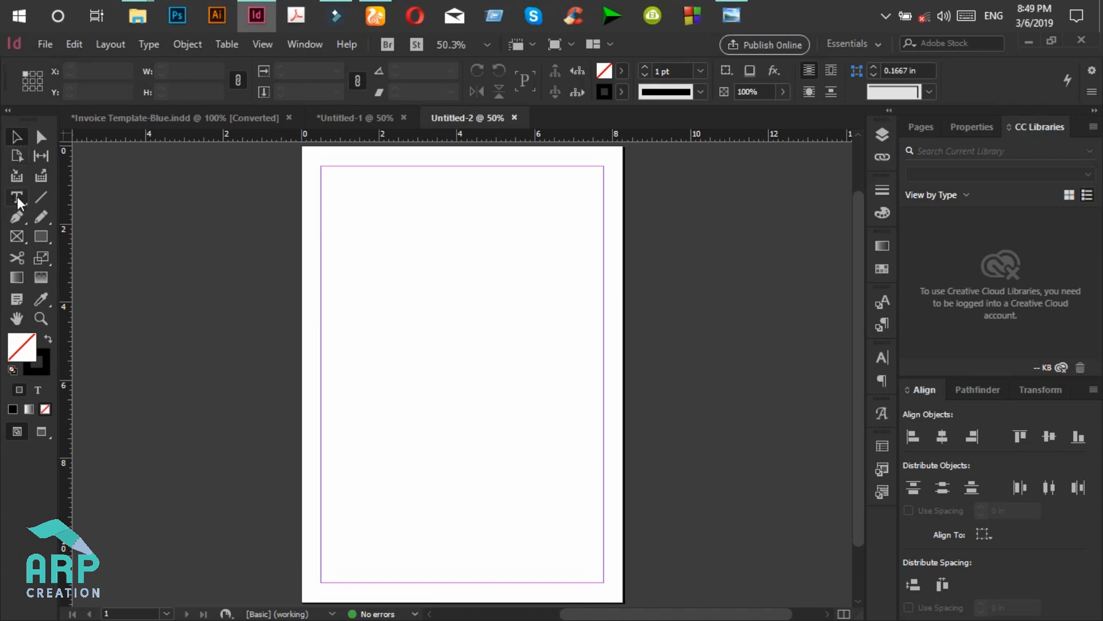
Draw a square of about 1.875 in from the upper-left corner of the page margins.
click(41, 237)
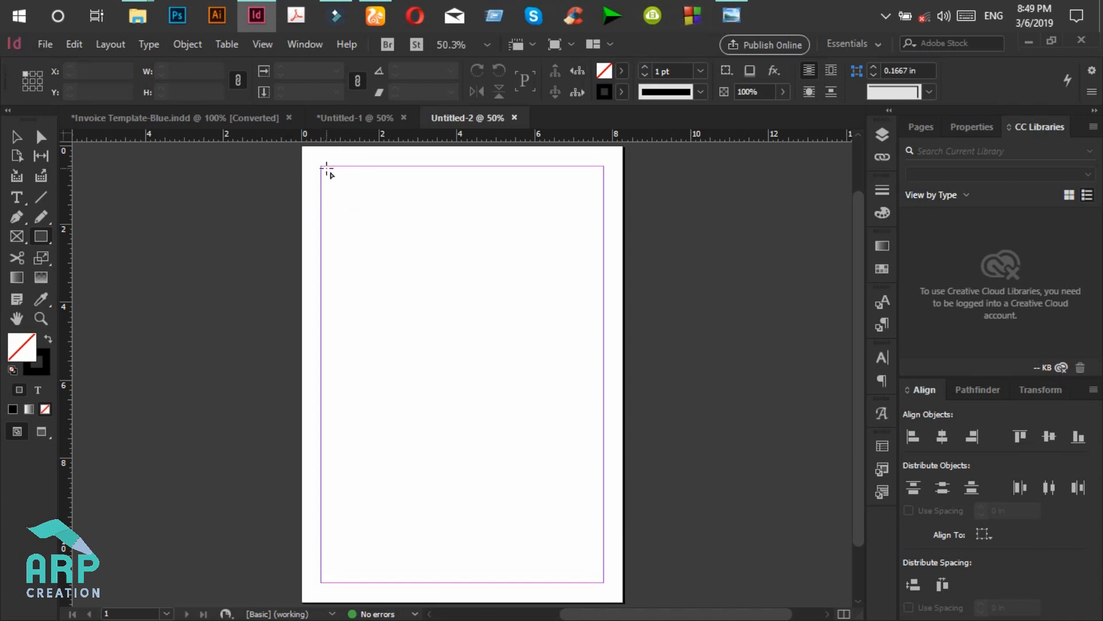
click(732, 16)
click(731, 16)
drag(321, 166, 394, 240)
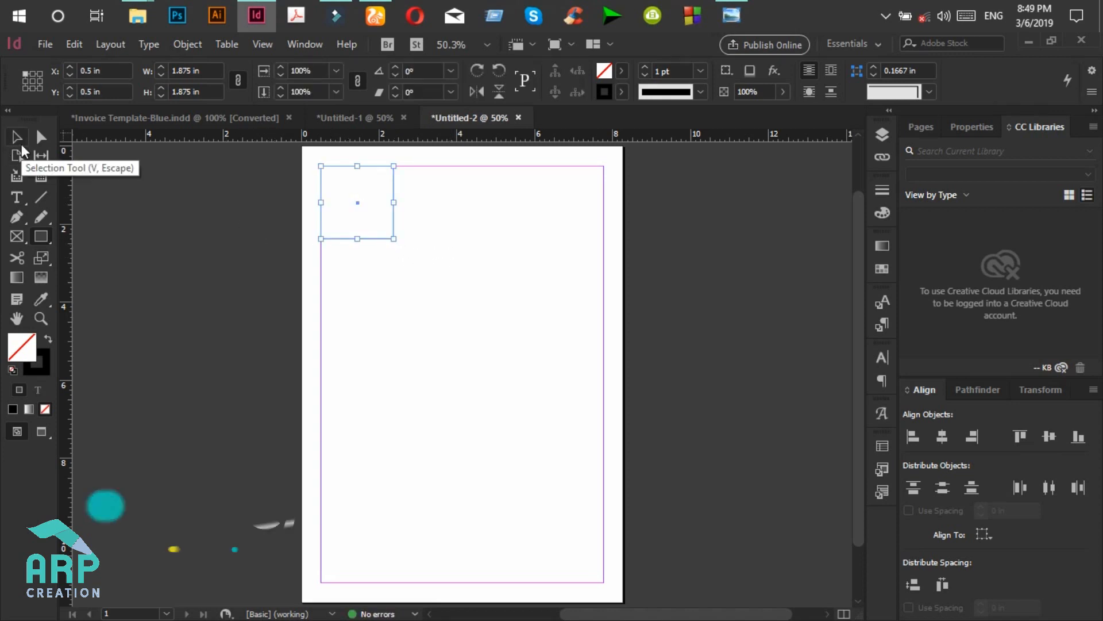
click(21, 146)
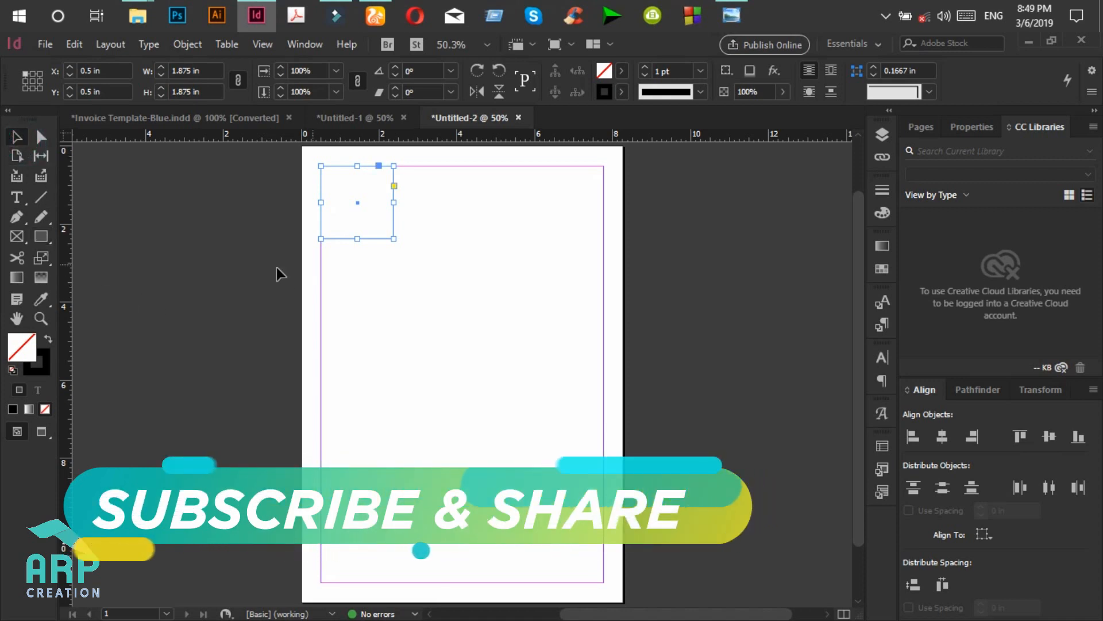
Set the square's stroke colour to #3a9bd6, leaving it without a fill.
click(50, 338)
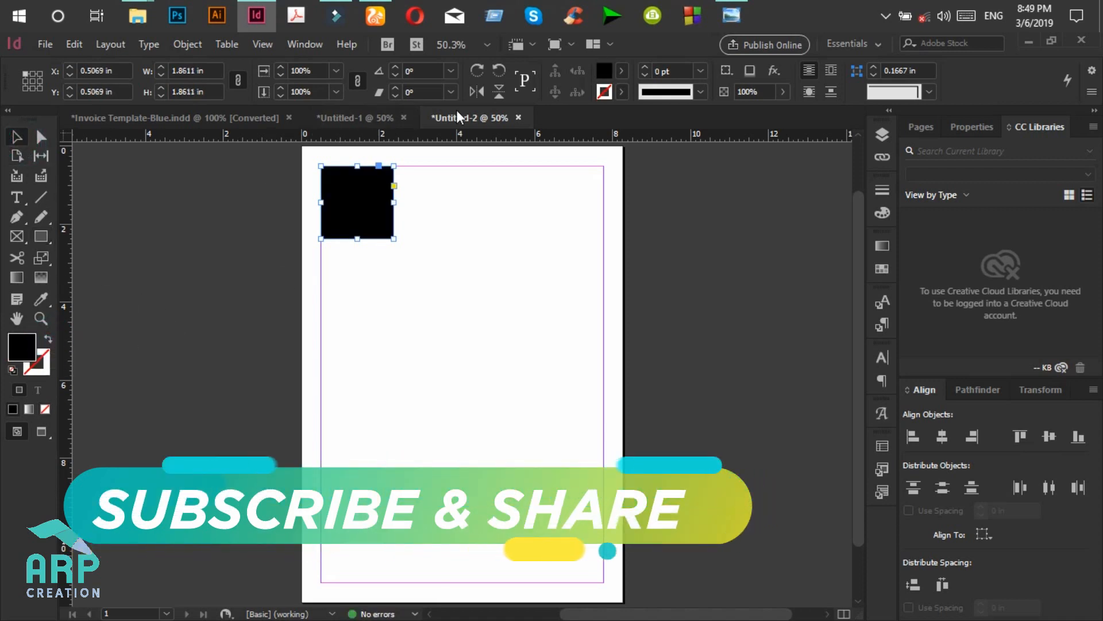
click(46, 336)
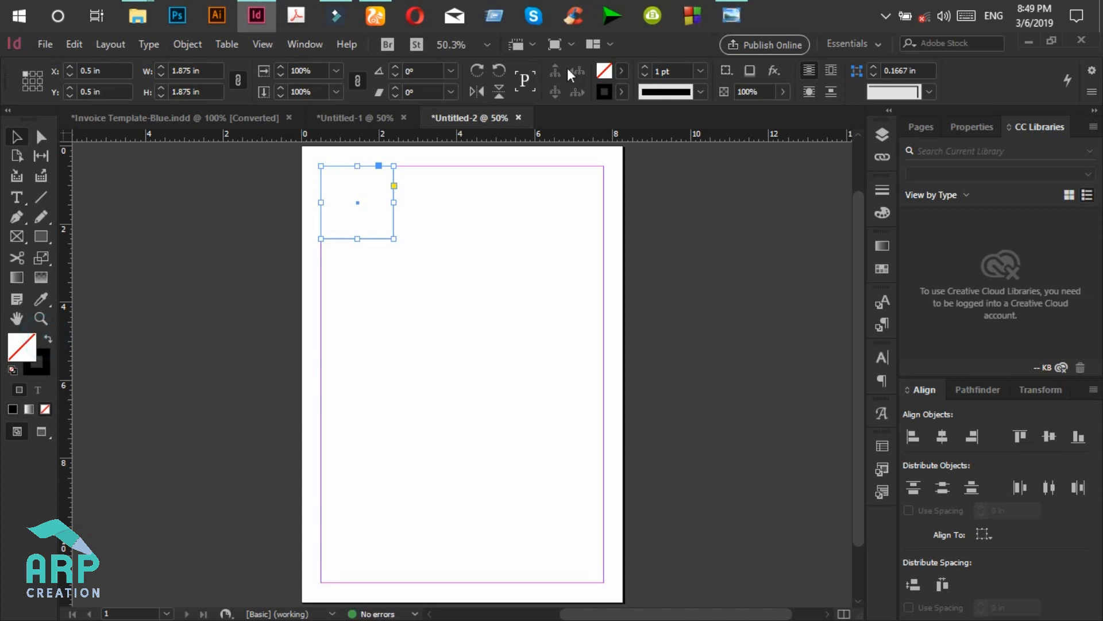
double_click(46, 368)
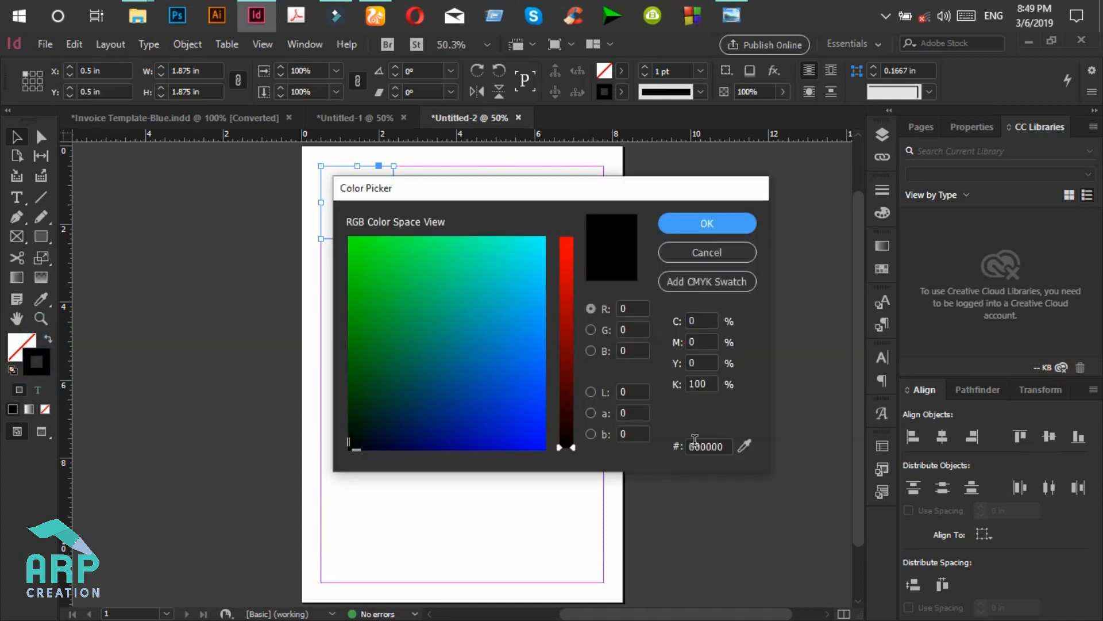
double_click(695, 445)
text(3a9)
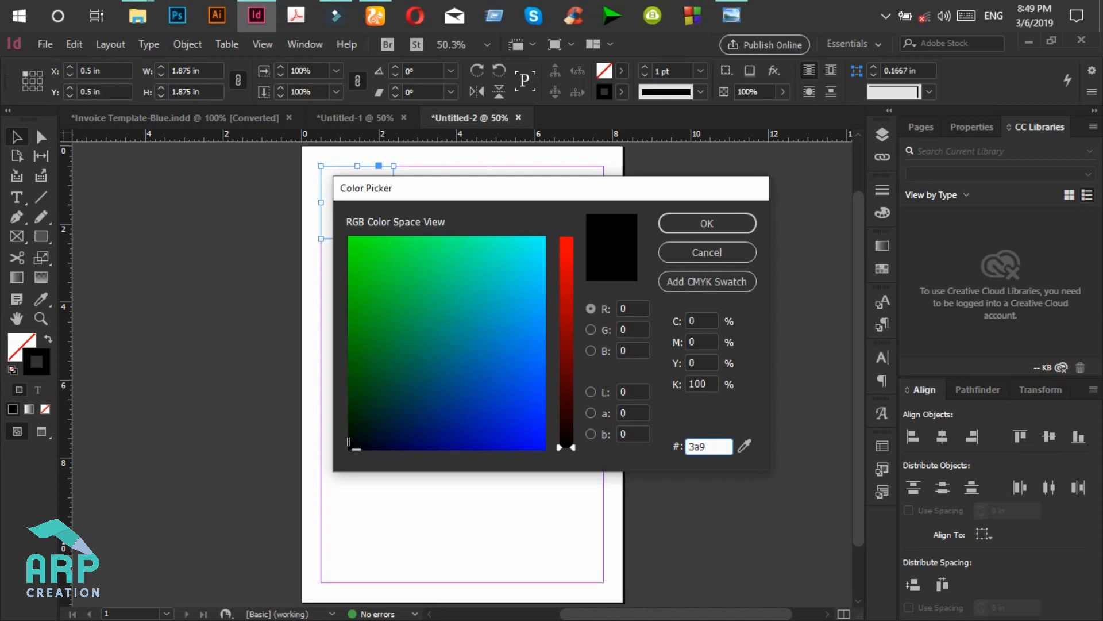
text(bd6)
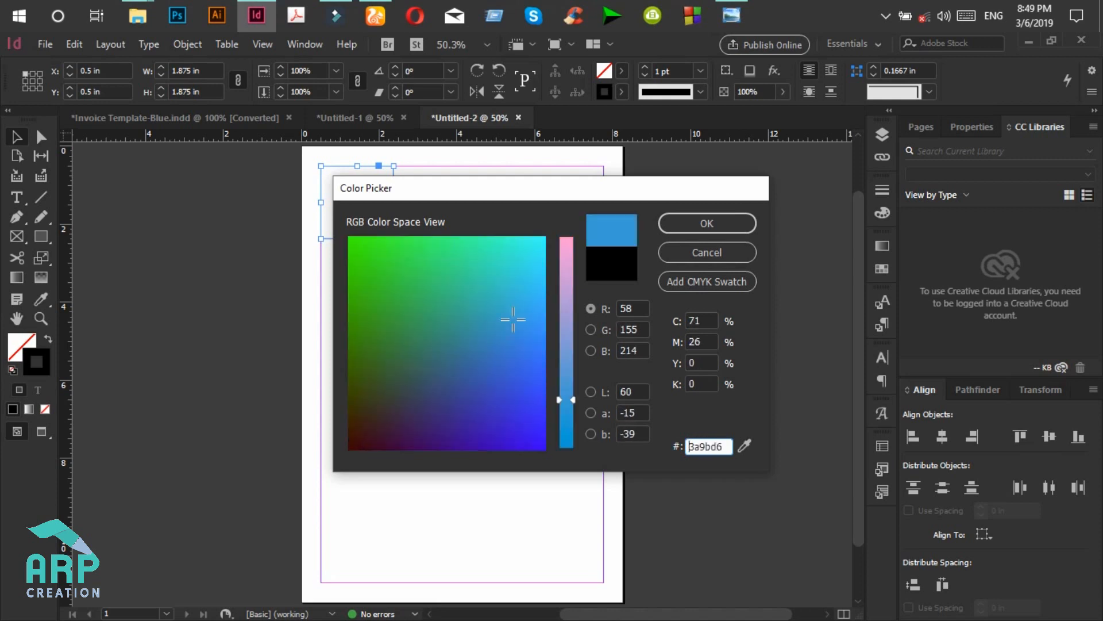
click(702, 222)
Set the square's stroke weight to 5 pt and move it to X 0.5 in, Y 0.5 in at the margin corner.
click(645, 67)
click(645, 67)
click(646, 66)
click(645, 66)
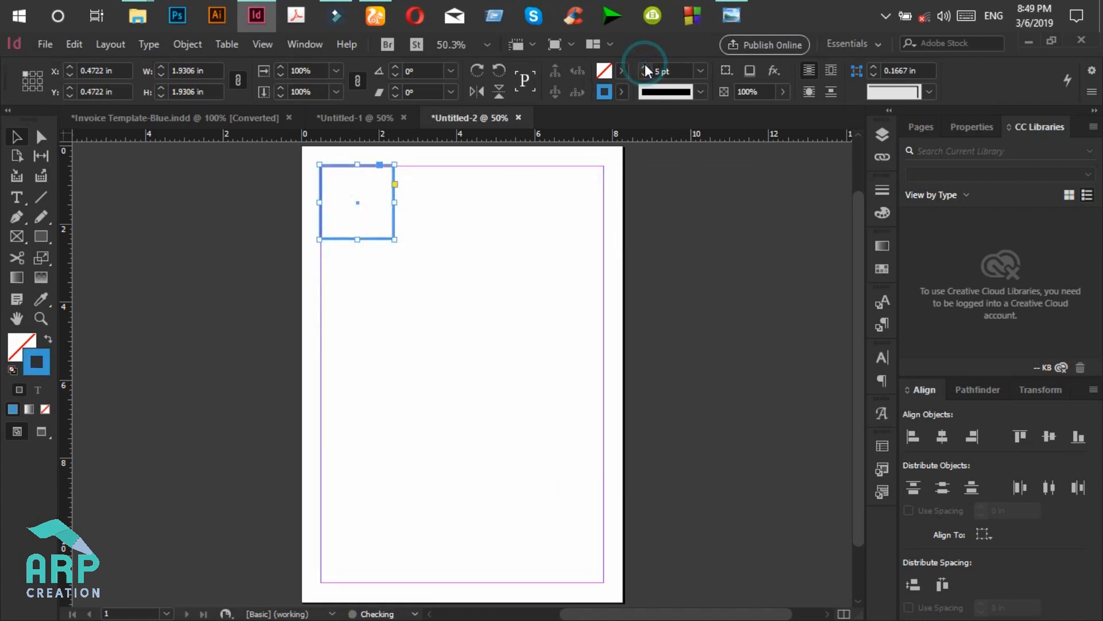
click(439, 215)
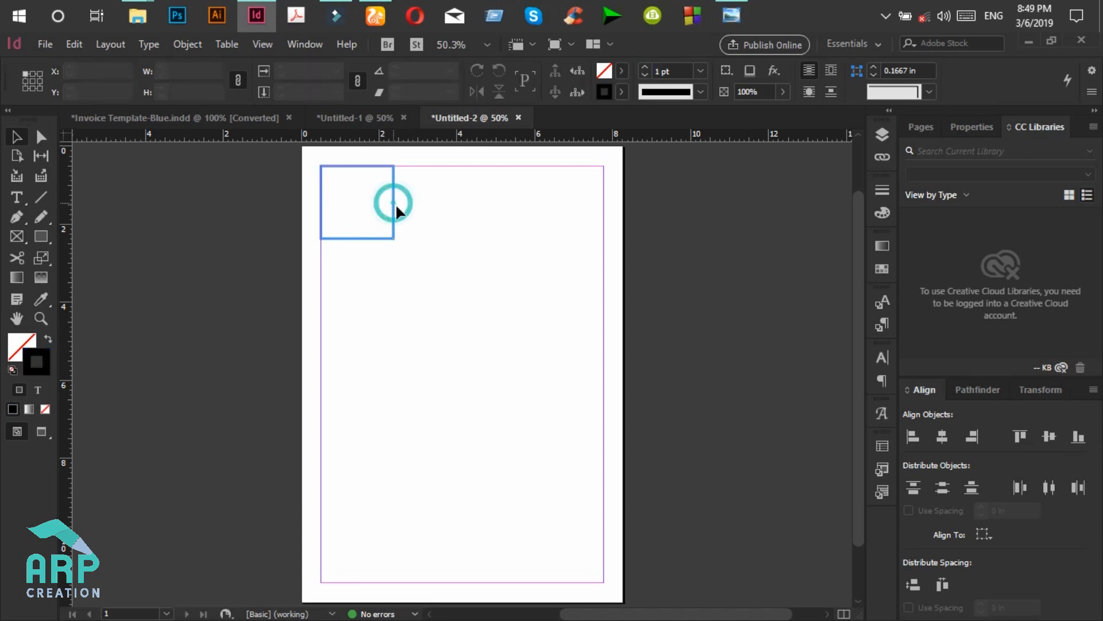
click(395, 203)
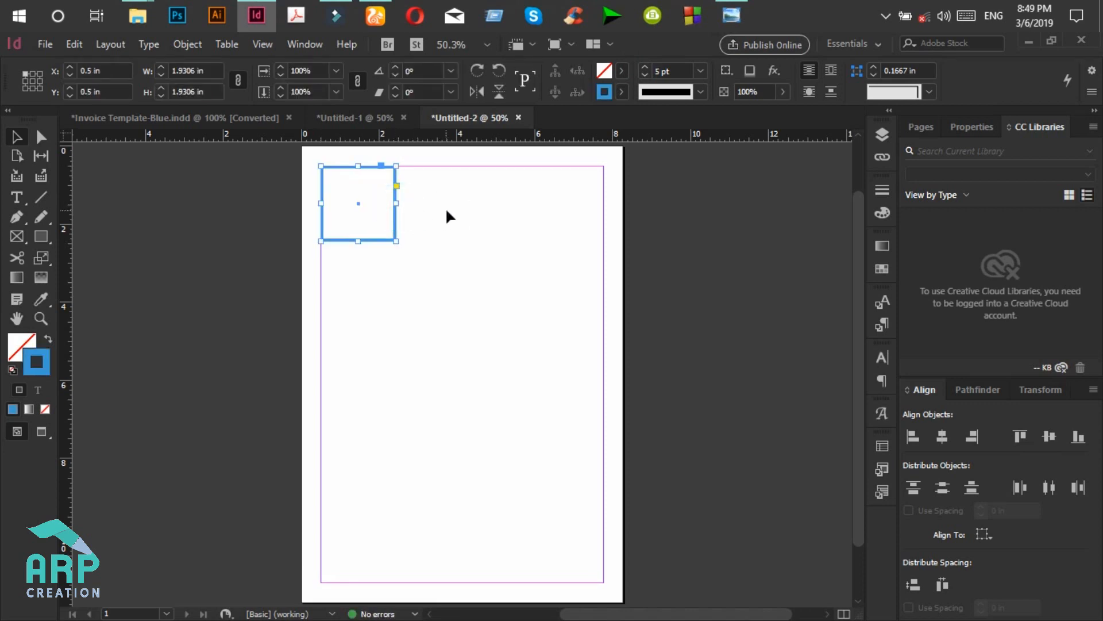
click(446, 211)
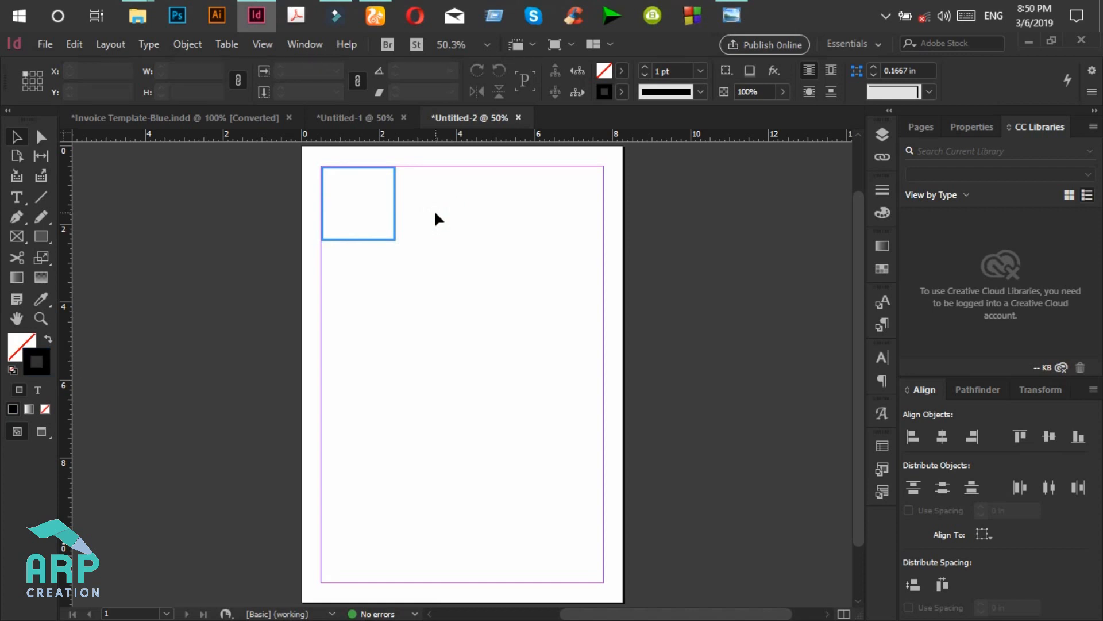
Draw a text frame about 1.36 in square inside the blue-outlined square.
key(ctrl+equal)
scroll(268, 278, up, 3)
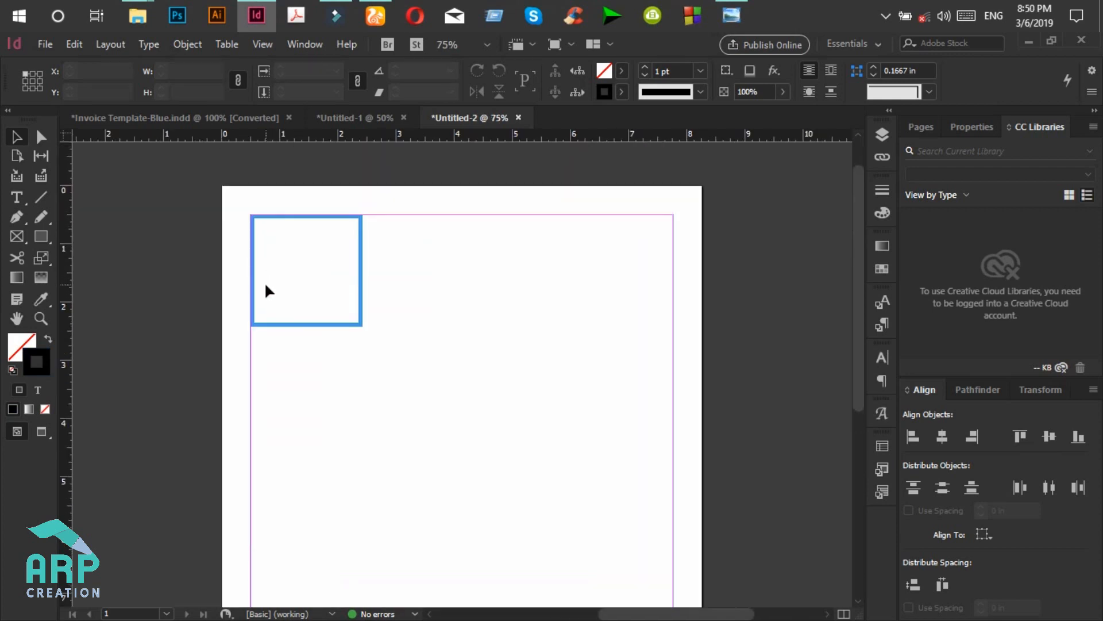
key(ctrl+equal)
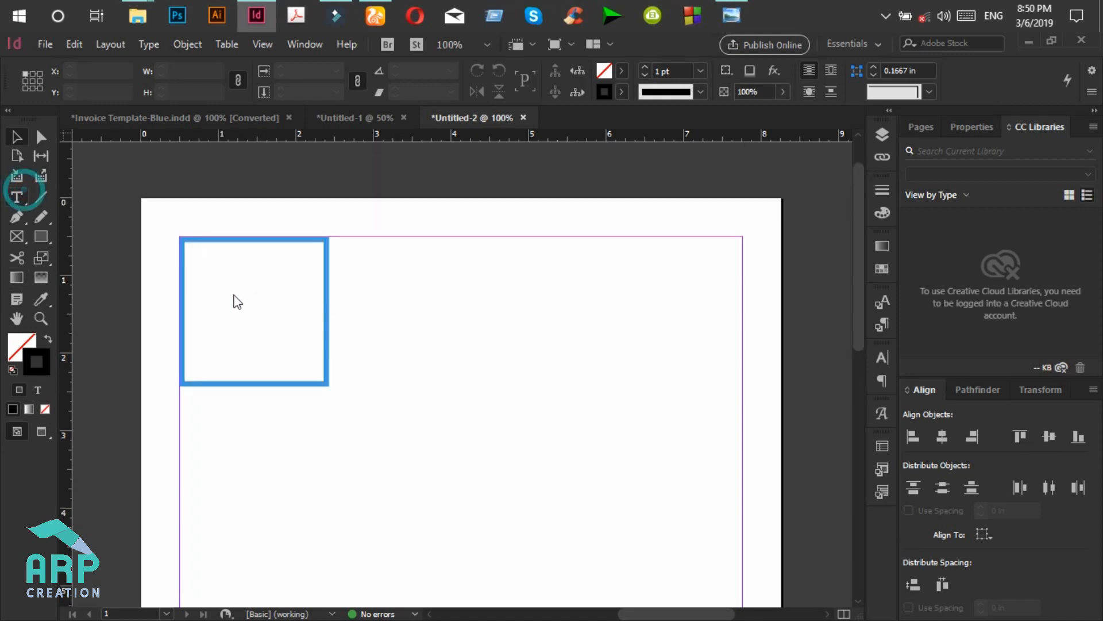
click(20, 198)
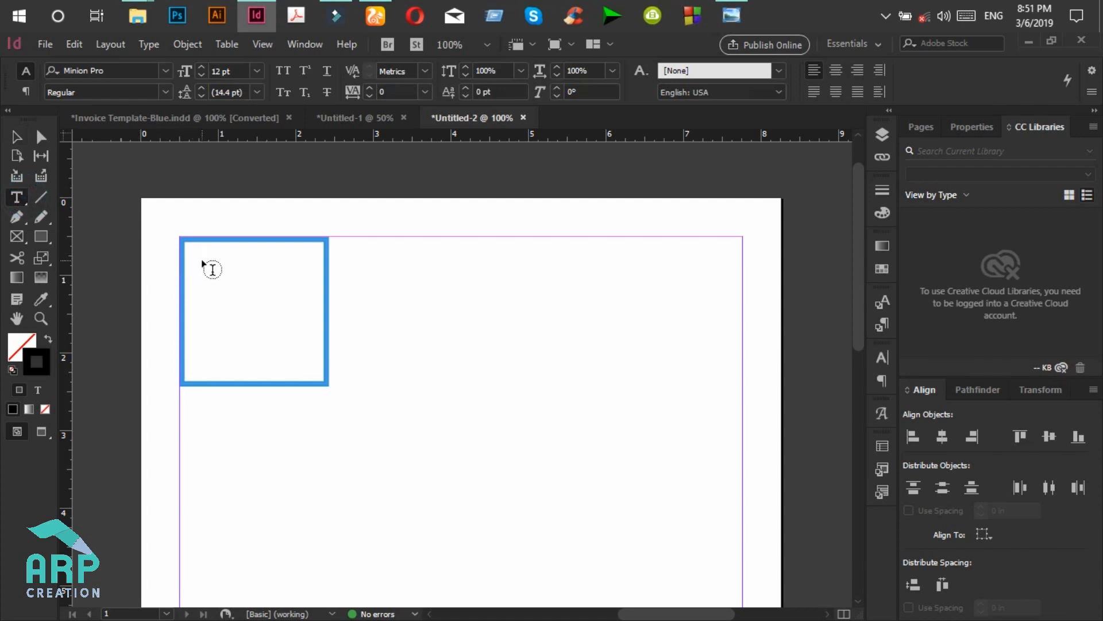
drag(207, 256, 313, 361)
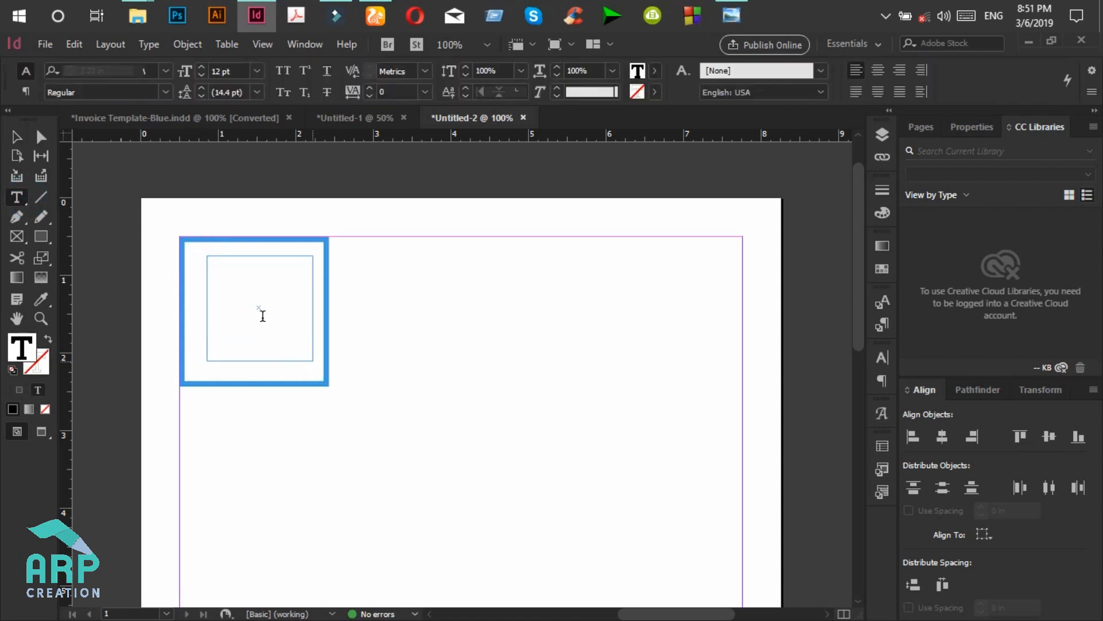
Set the text frame's font to Lato Bold at 25 pt.
click(106, 71)
text(lato)
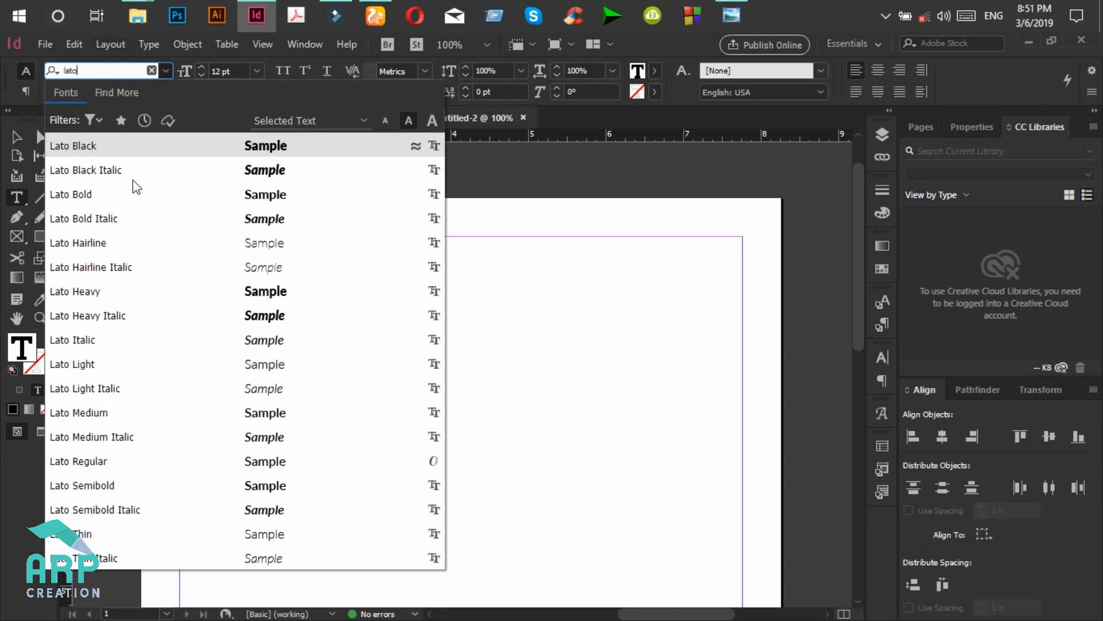
click(124, 200)
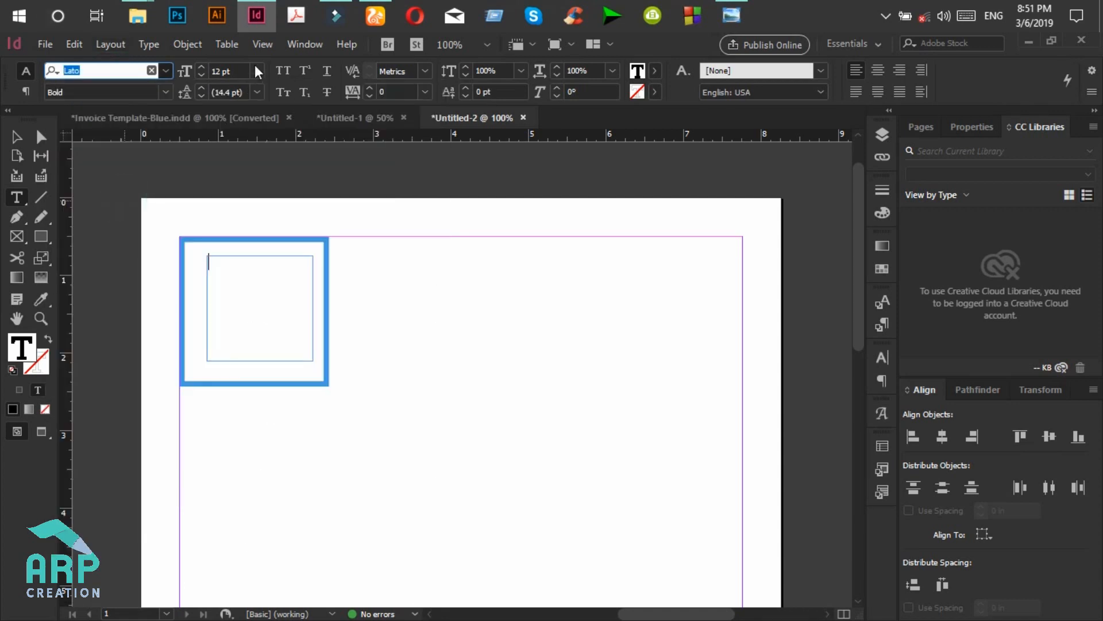
double_click(221, 71)
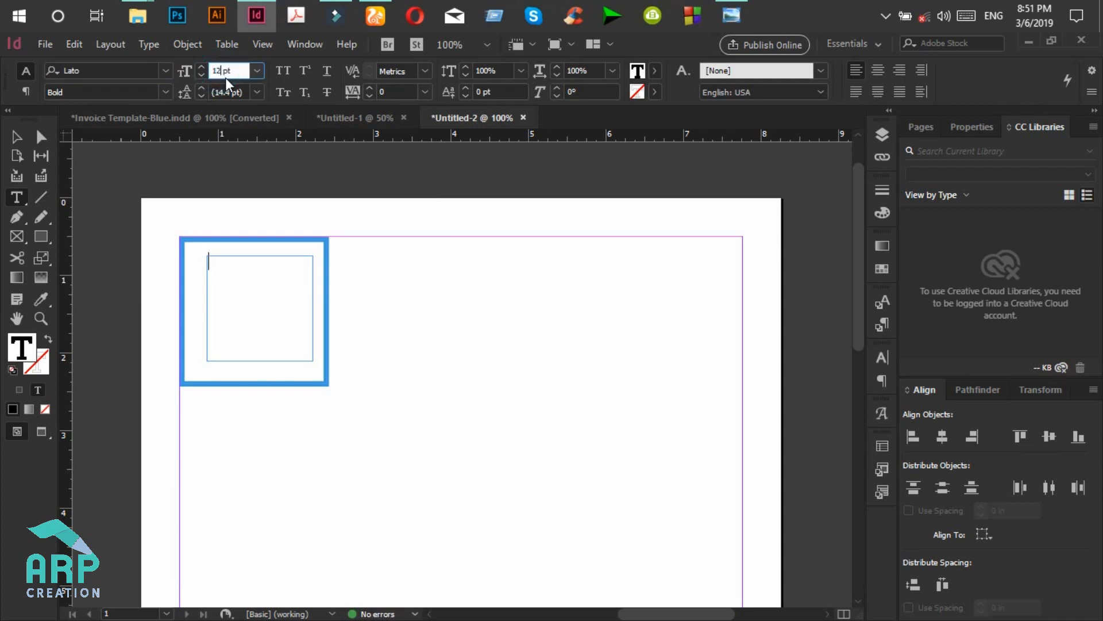
text(25)
key(Return)
Enter "YOUR" and "LOGO" on two lines in the text frame and centre-align the text.
text(YOUR)
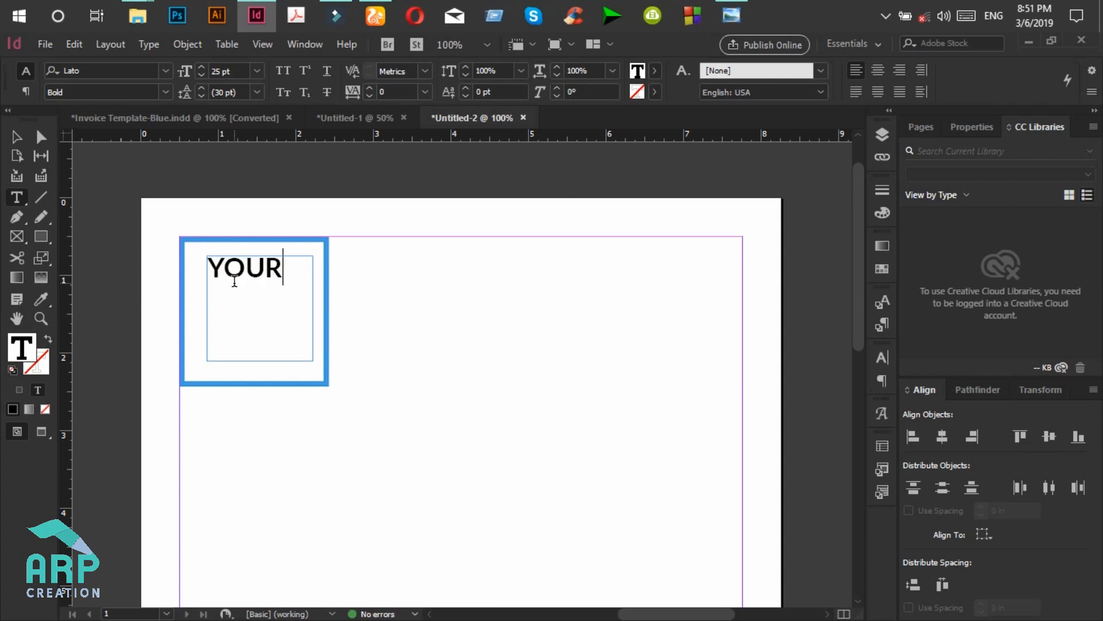
key(Return)
text(LOGO)
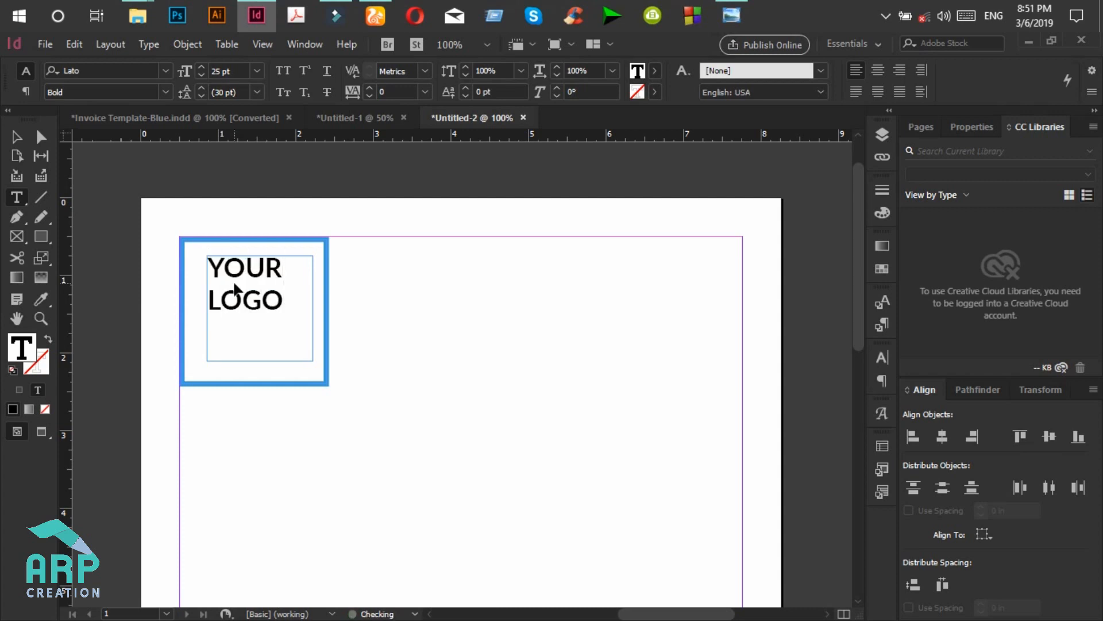
key(ctrl+a)
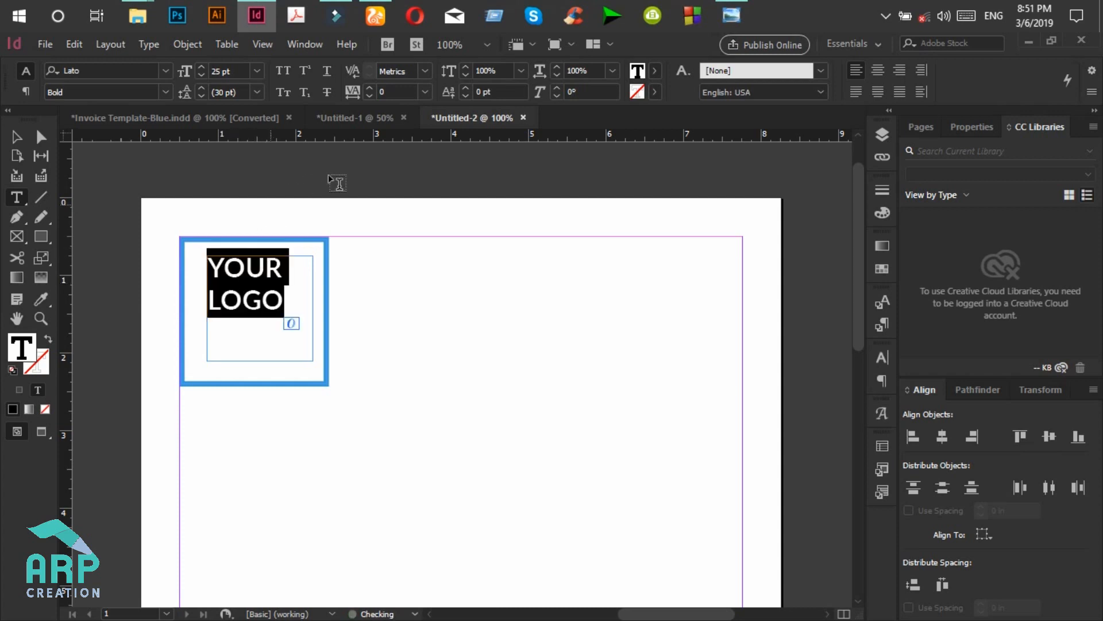
click(877, 70)
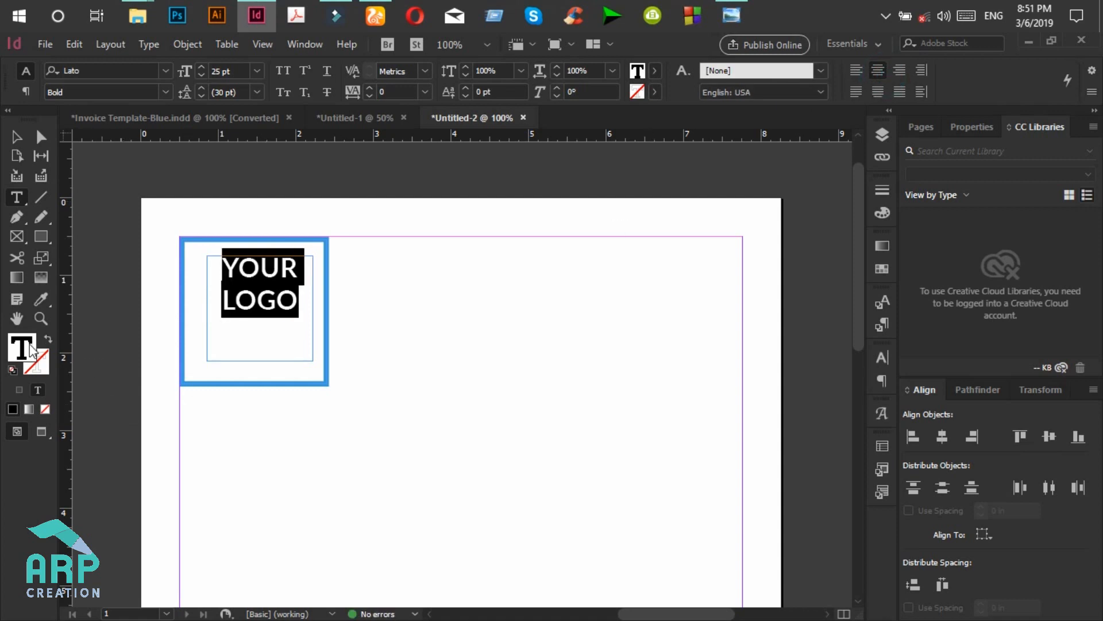
Try to copy the square's blue colour to the YOUR LOGO text frame with the Eyedropper.
click(16, 137)
key(i)
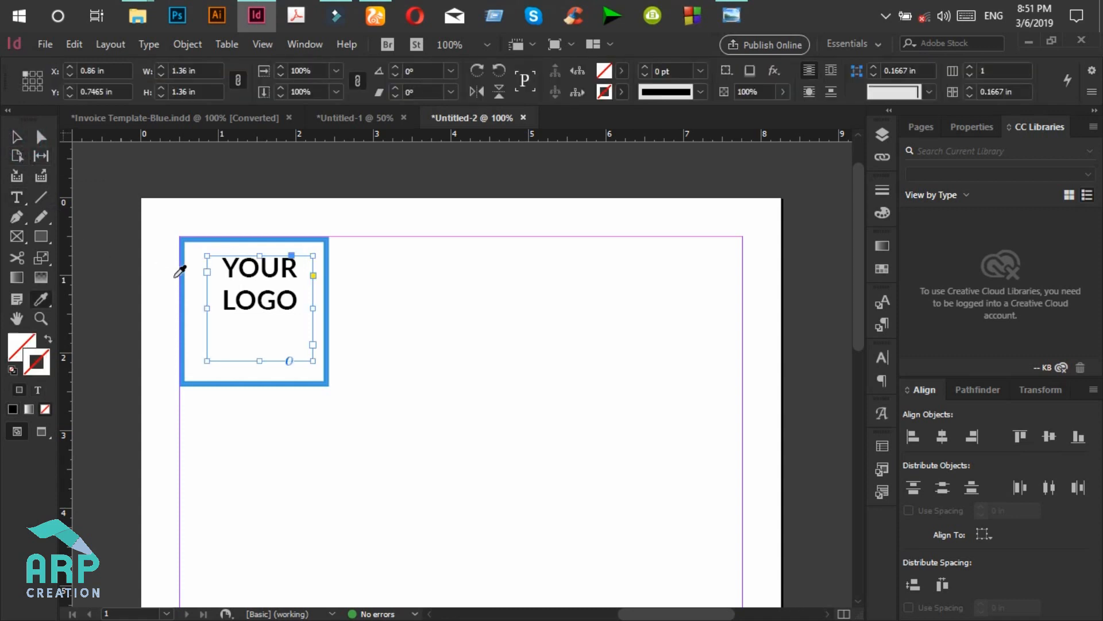
click(180, 238)
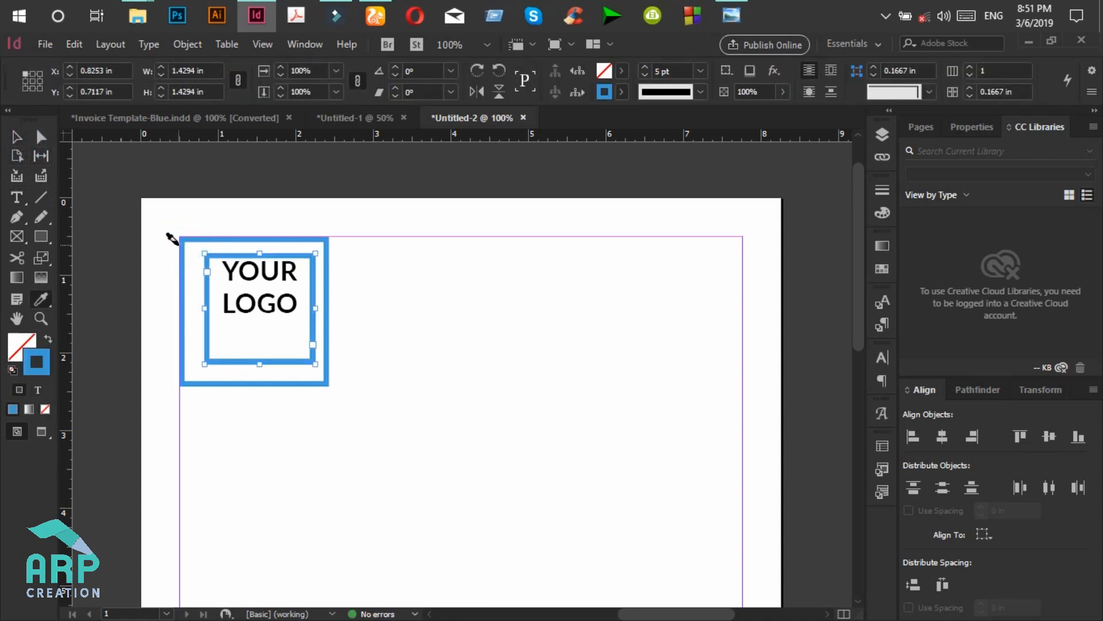
key(ctrl+z)
Colour the YOUR LOGO text blue with the hex value 3A9BD6.
click(17, 197)
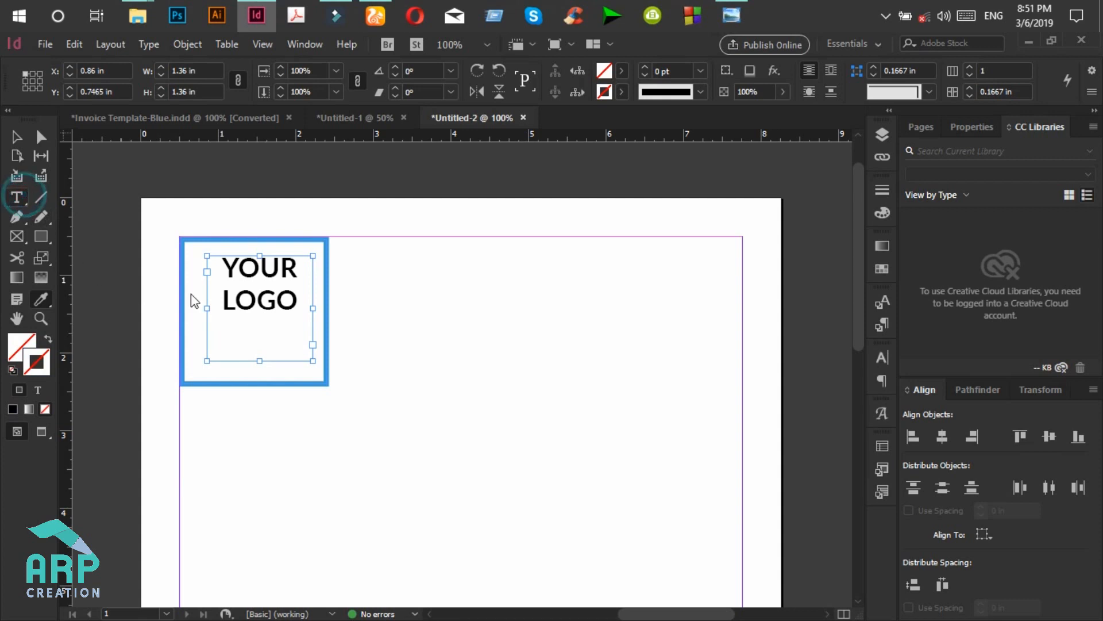
click(254, 300)
key(ctrl+a)
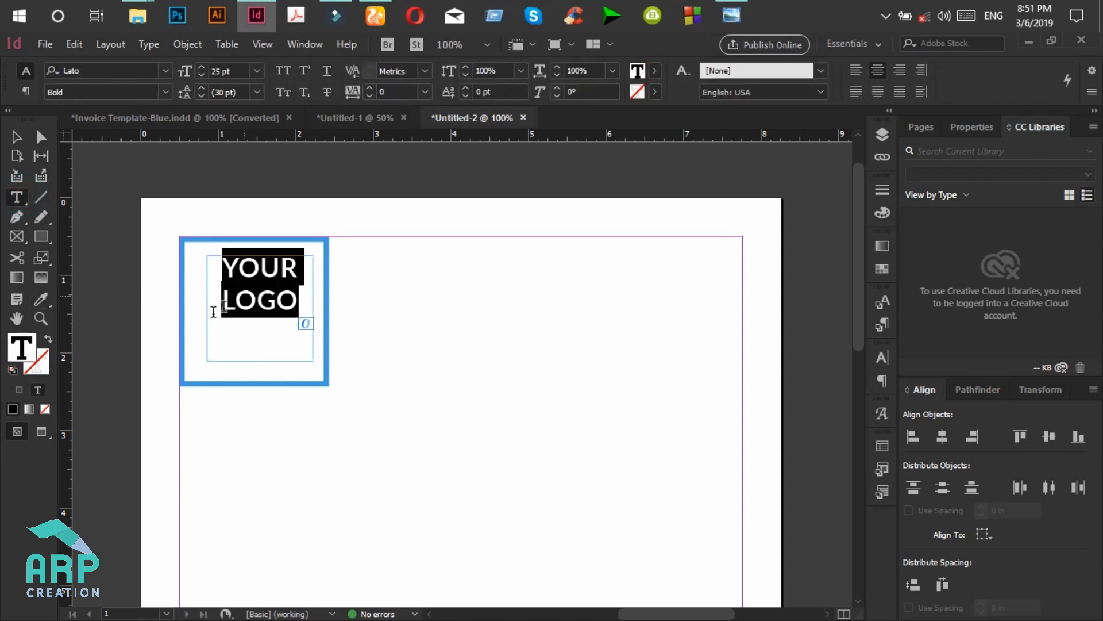
double_click(26, 350)
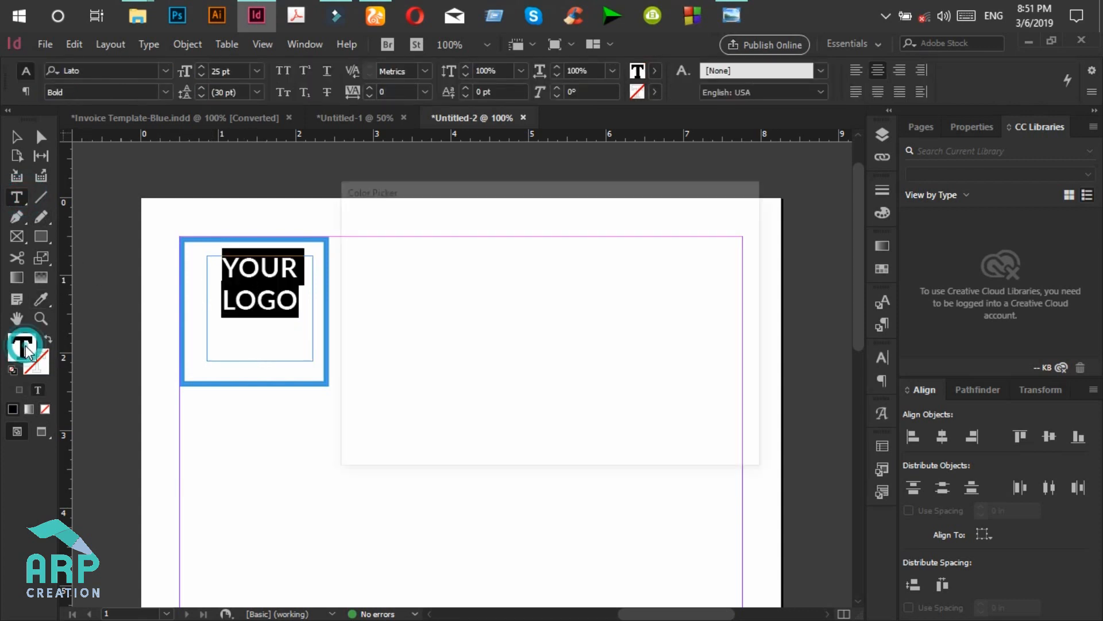
click(698, 446)
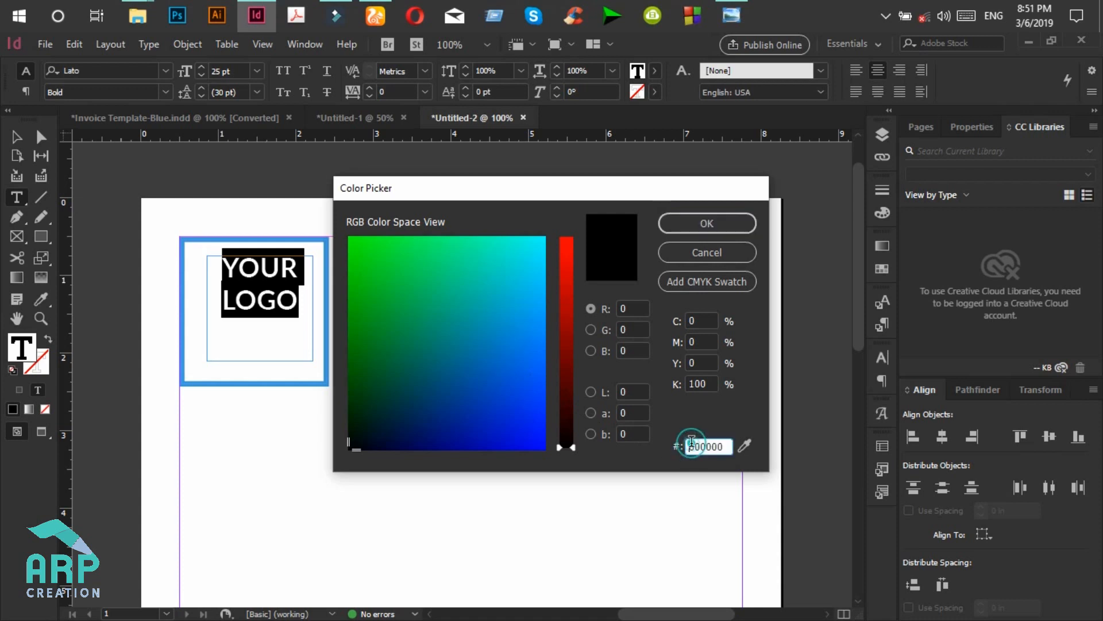
text(3)
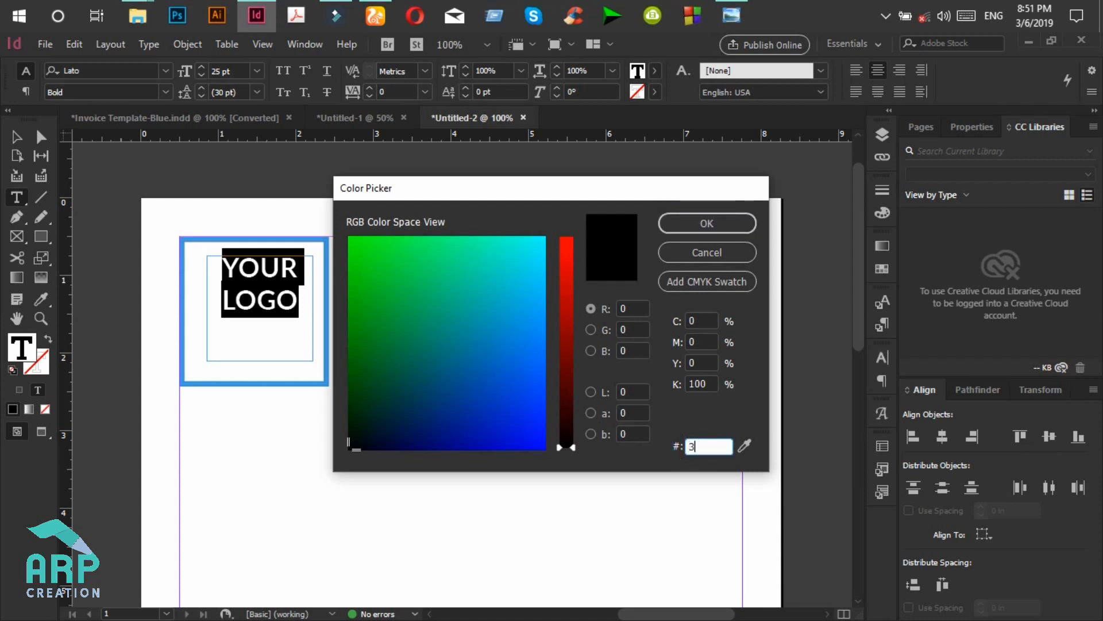
text(A9BD6)
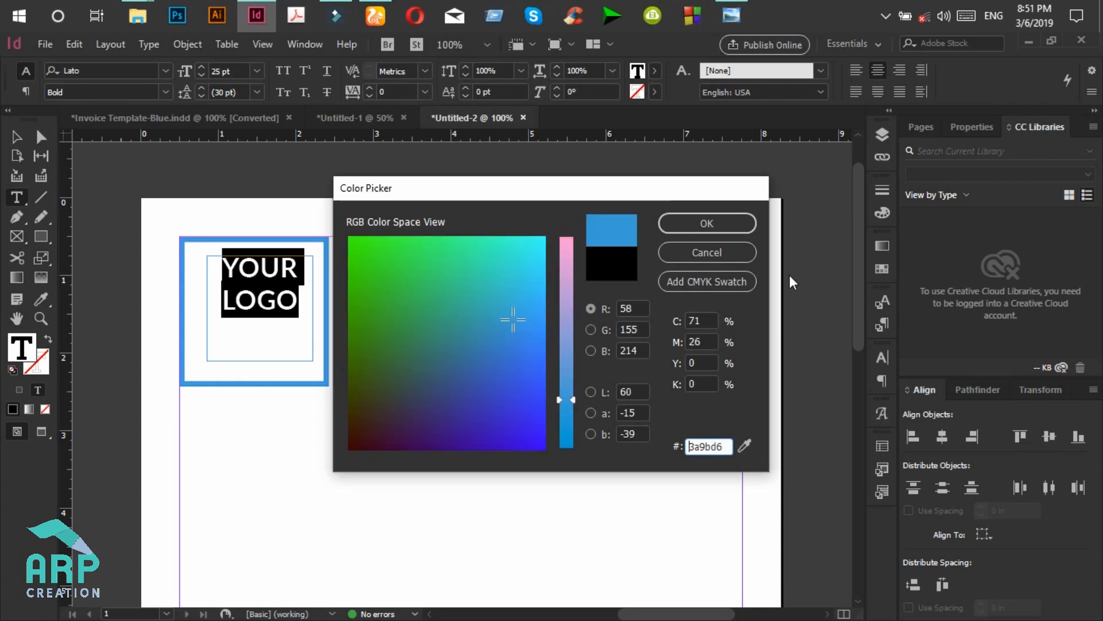
click(702, 222)
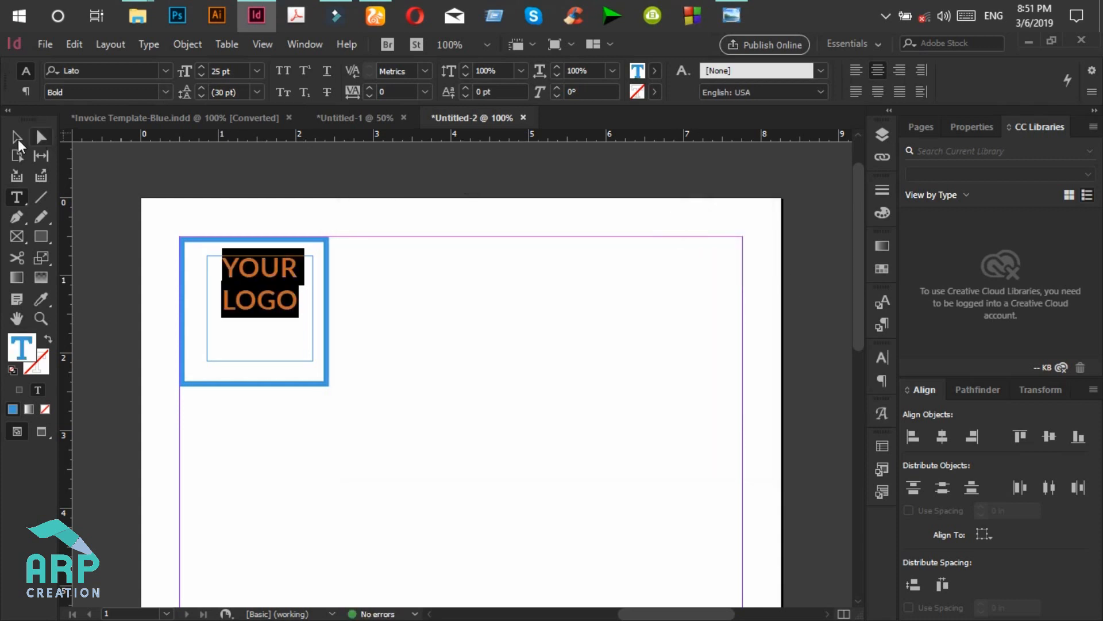
Shorten the YOUR LOGO text frame to about 0.92 in high and centre it inside the blue square.
click(18, 137)
click(270, 285)
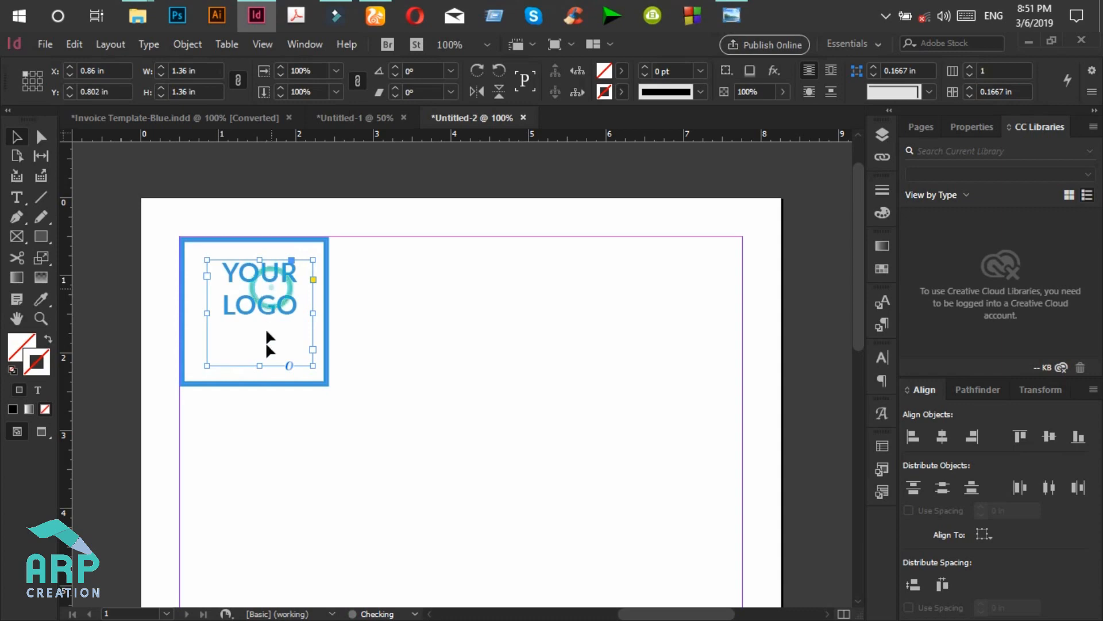
drag(260, 365, 259, 331)
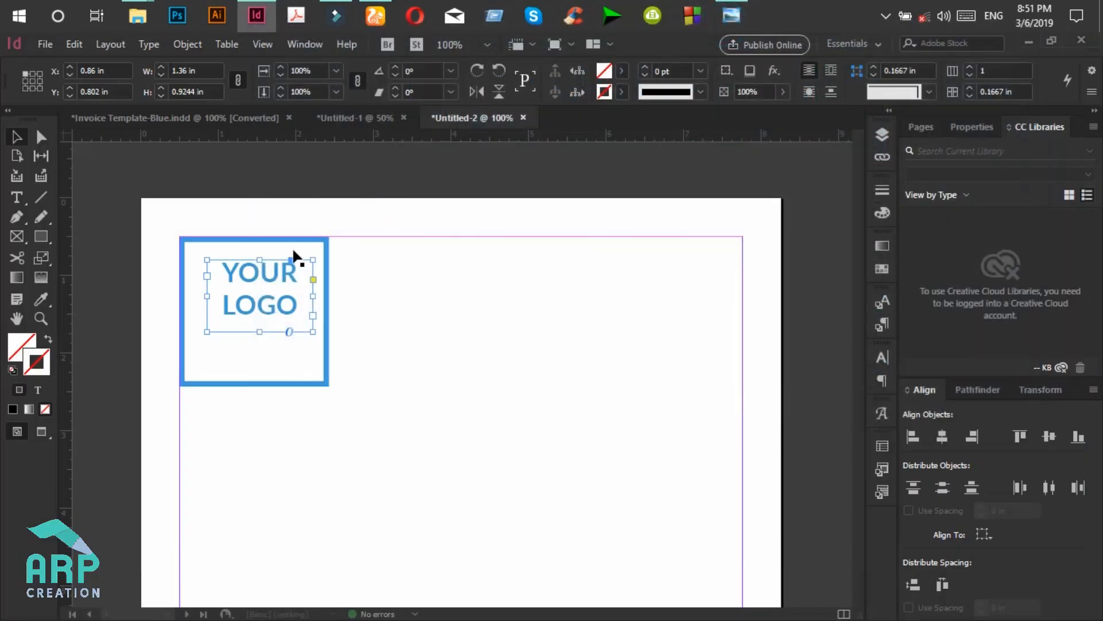
drag(282, 272, 277, 295)
click(732, 15)
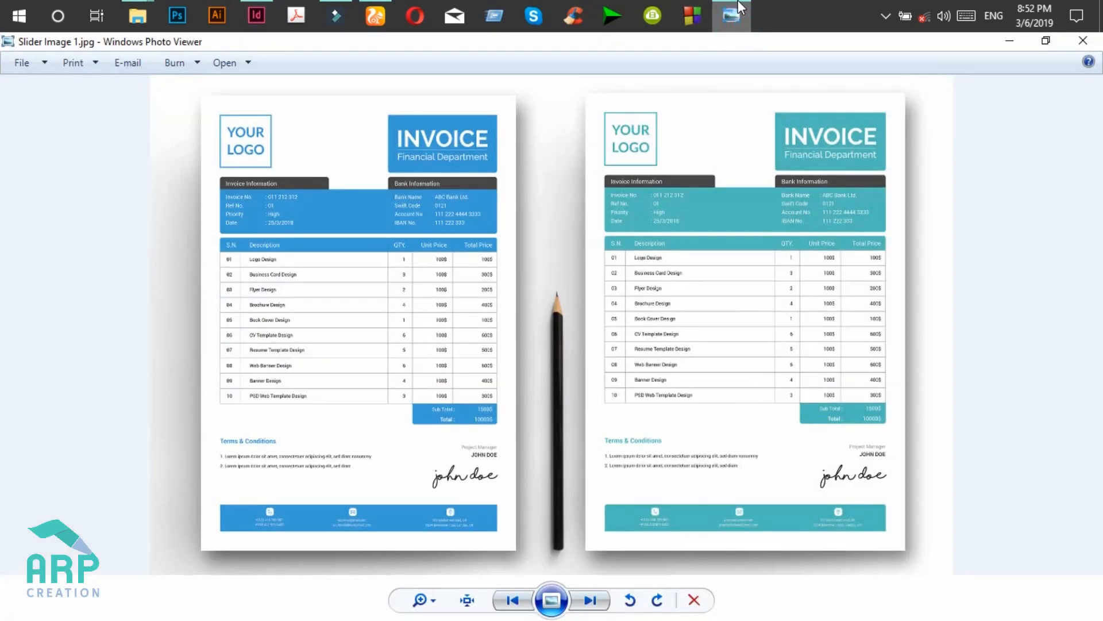
click(739, 11)
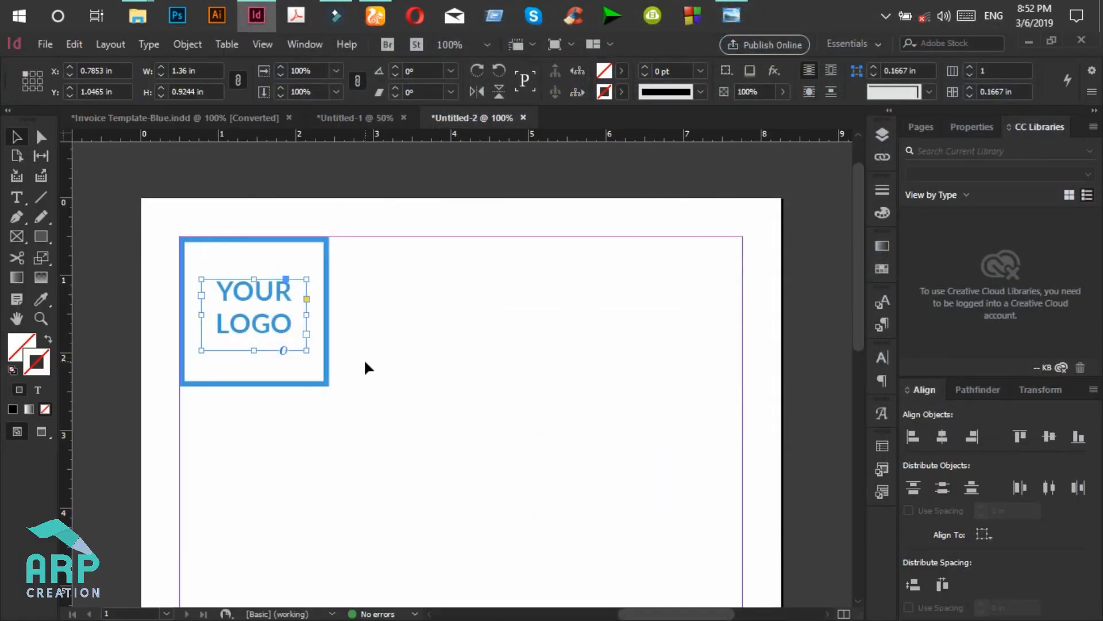
Shrink the blue square evenly to about 1.48 in around the YOUR LOGO text and set its stroke to 4 pt.
click(365, 361)
drag(364, 358, 684, 381)
click(651, 283)
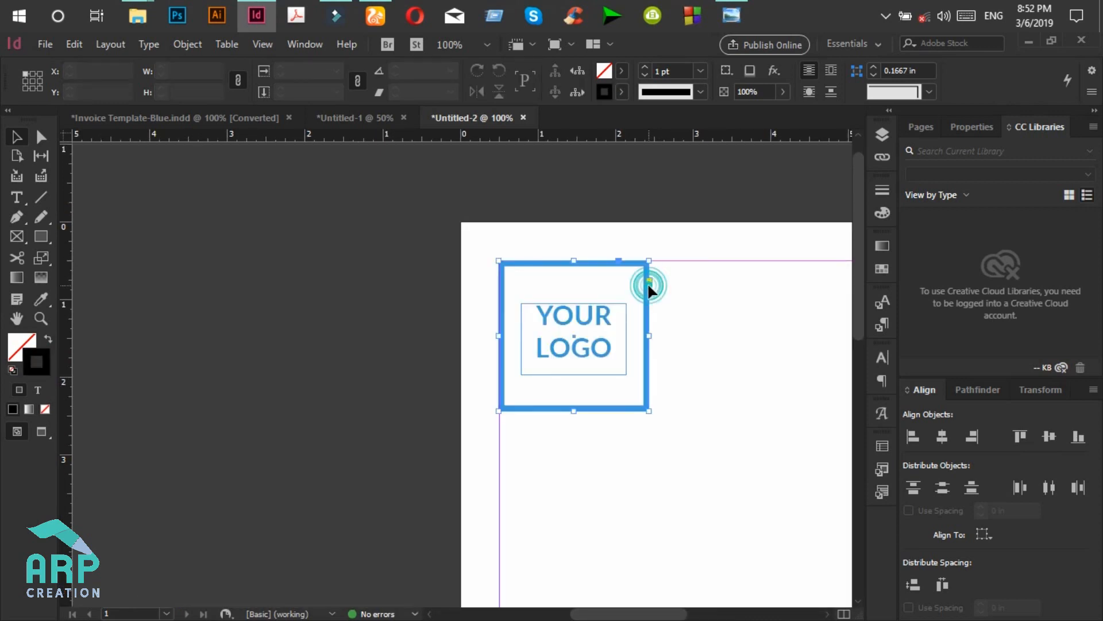
click(646, 409)
drag(638, 402, 626, 394)
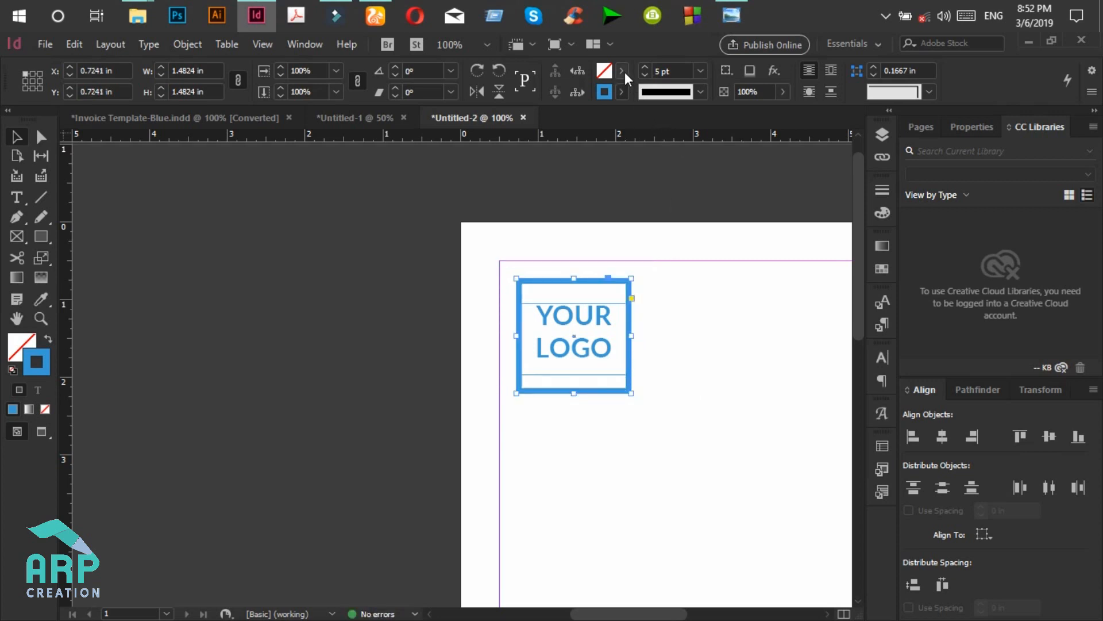
click(646, 76)
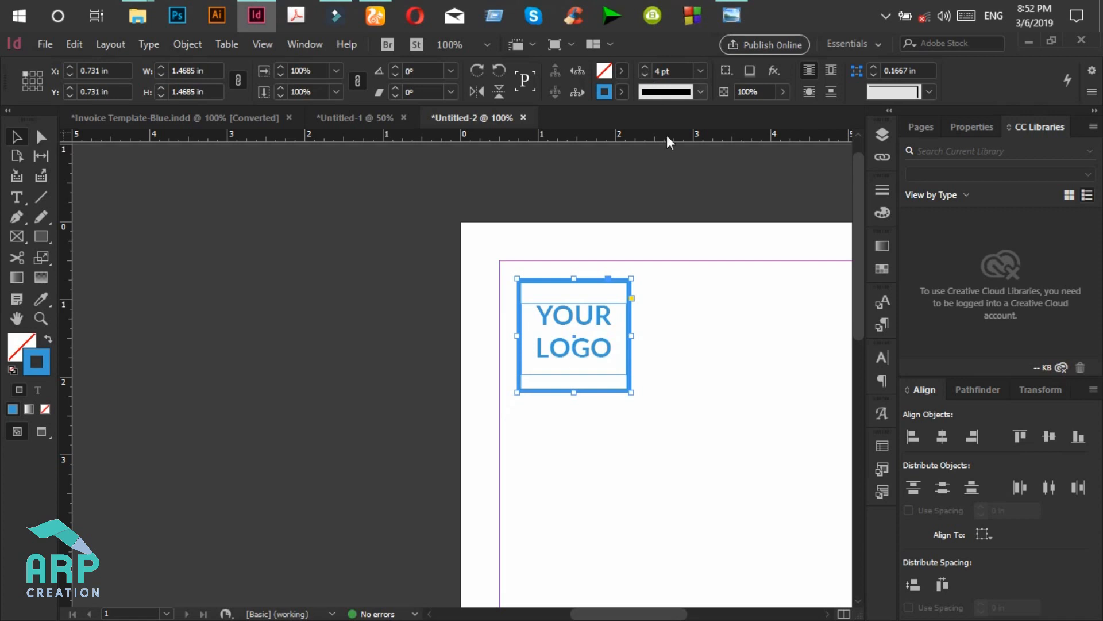
Move the square and its YOUR LOGO text together to the upper-left margin corner at X 0.5 in, Y 0.5 in.
click(725, 375)
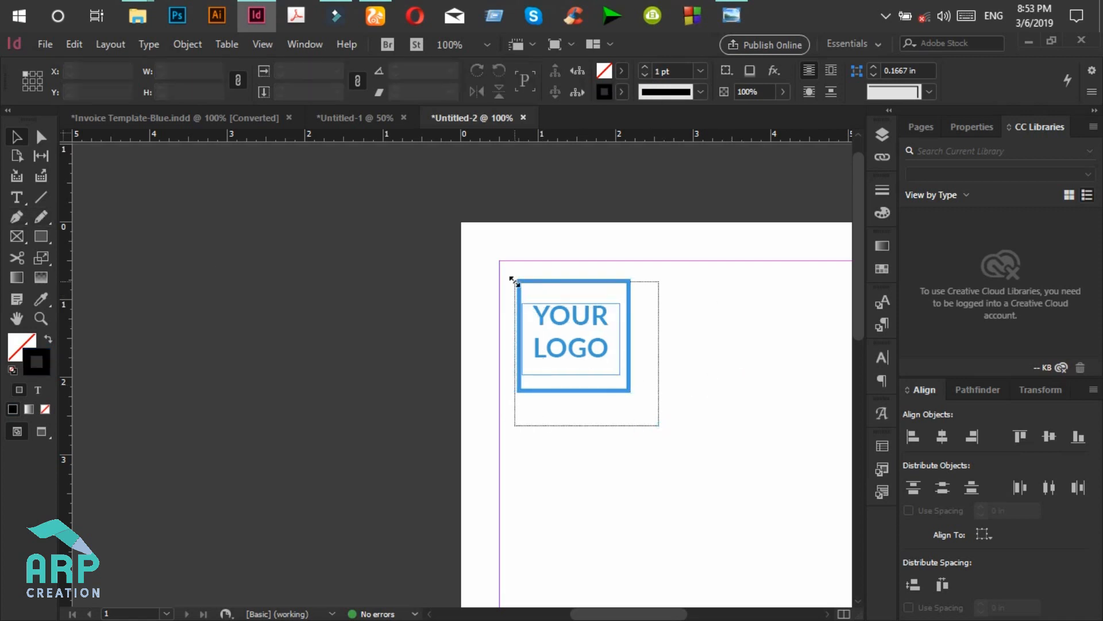
click(557, 288)
drag(556, 289, 537, 269)
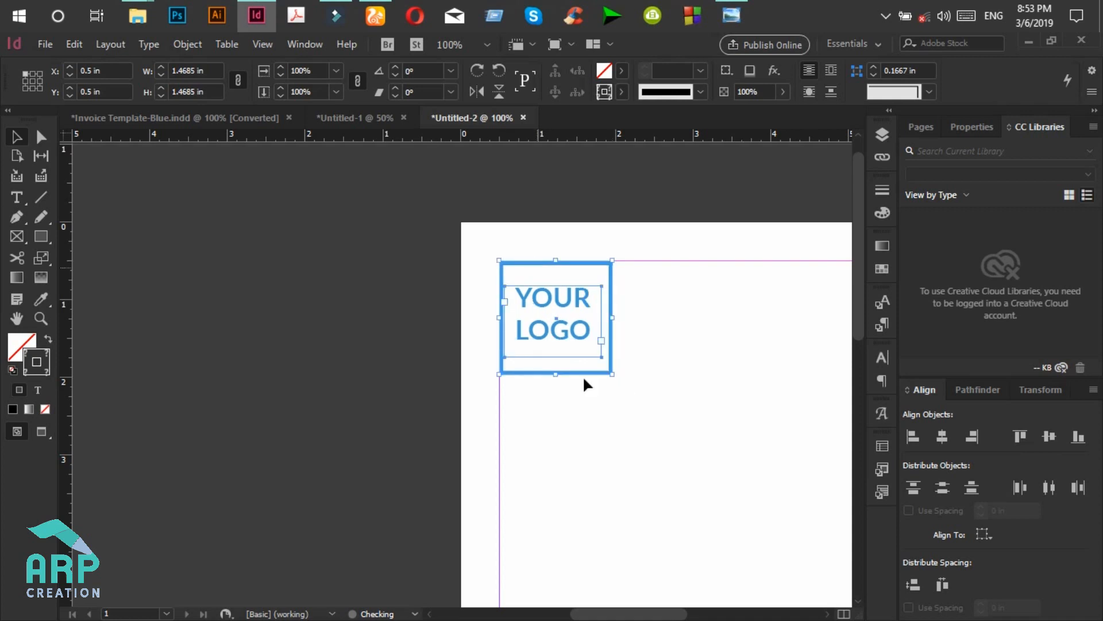
click(599, 425)
Draw a rectangle about 2.15 by 0.92 in against the right margin, level with the logo.
drag(647, 613, 688, 612)
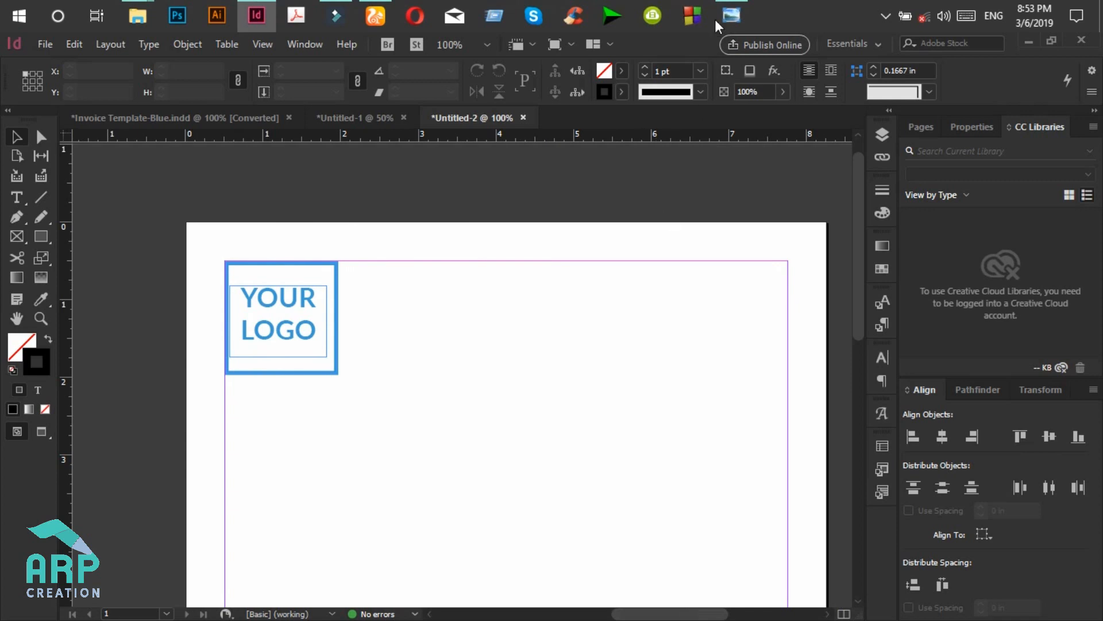
click(718, 3)
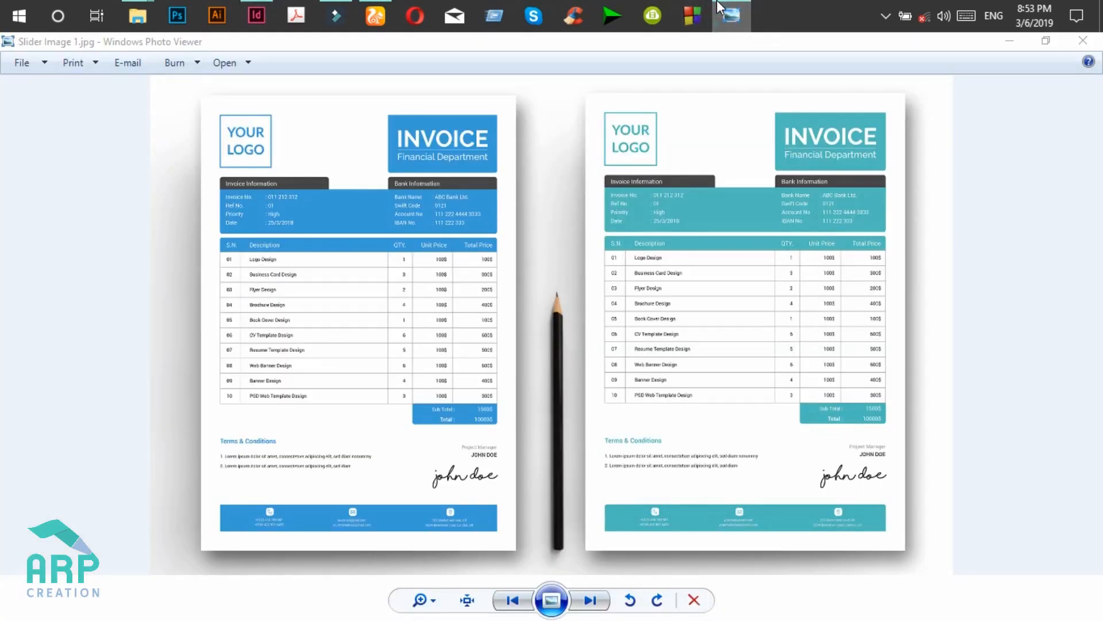
click(717, 3)
click(48, 237)
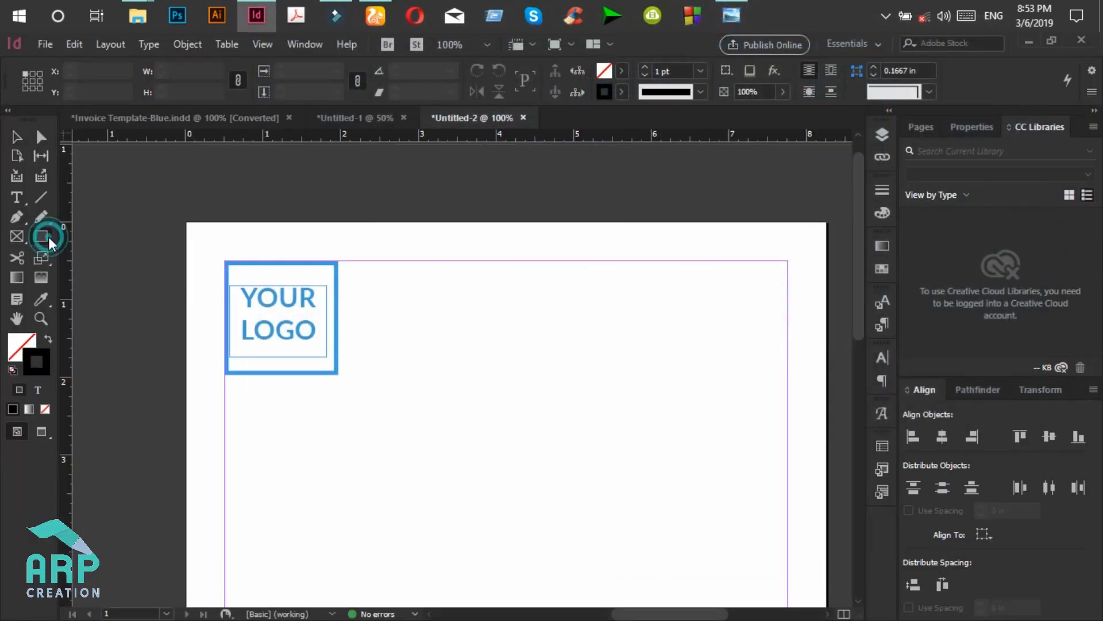
drag(622, 292, 788, 364)
Copy the logo square's blue onto the new rectangle with the Eyedropper and swap it from stroke to fill.
key(i)
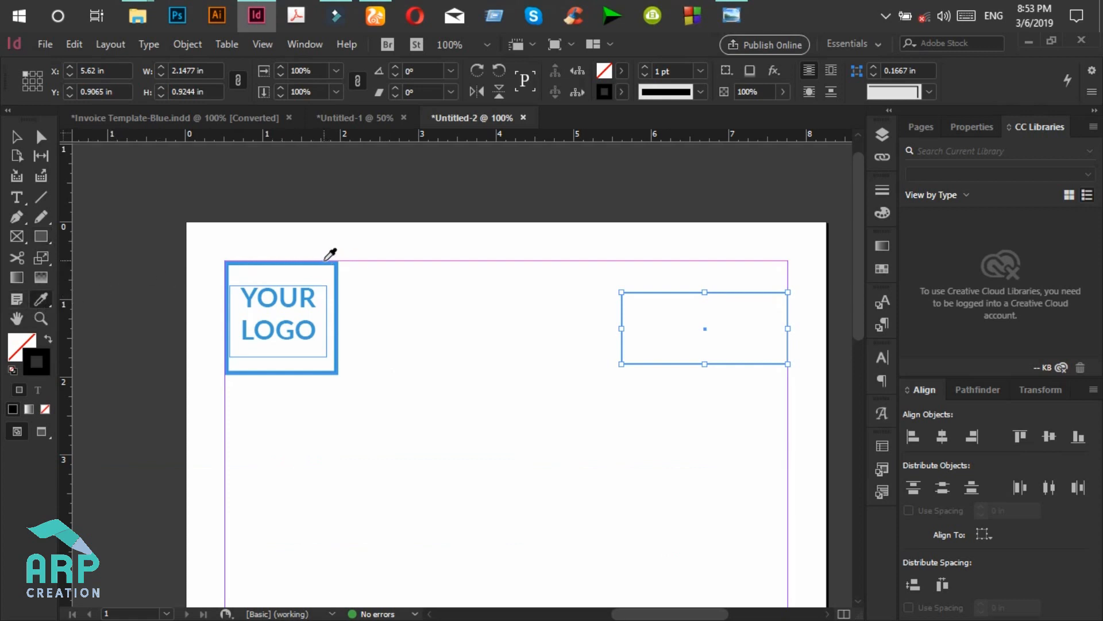
click(321, 261)
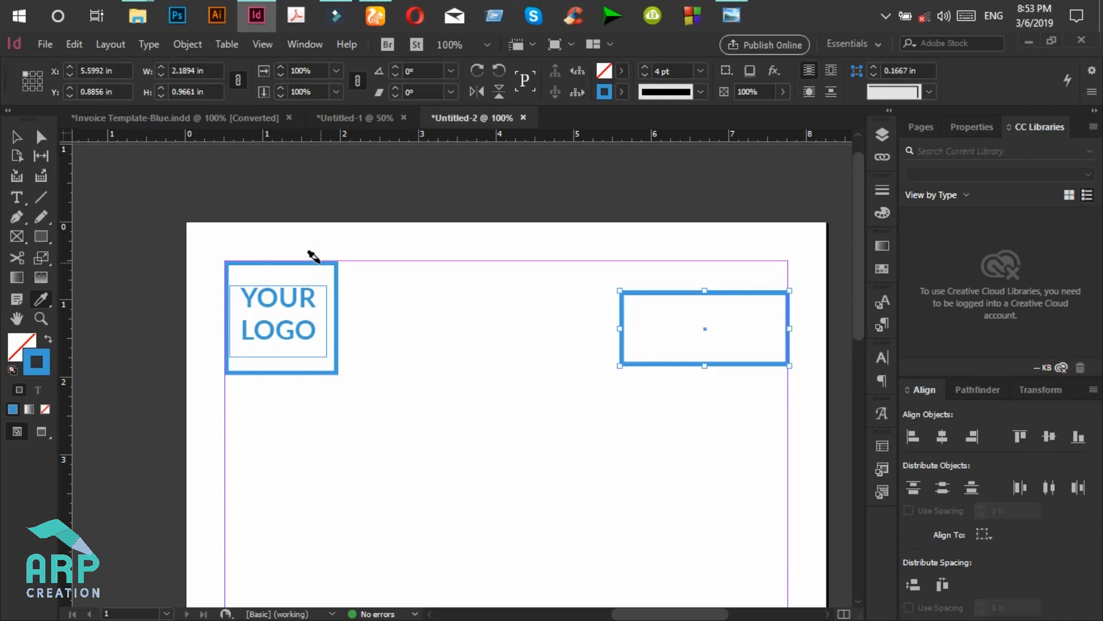
click(50, 339)
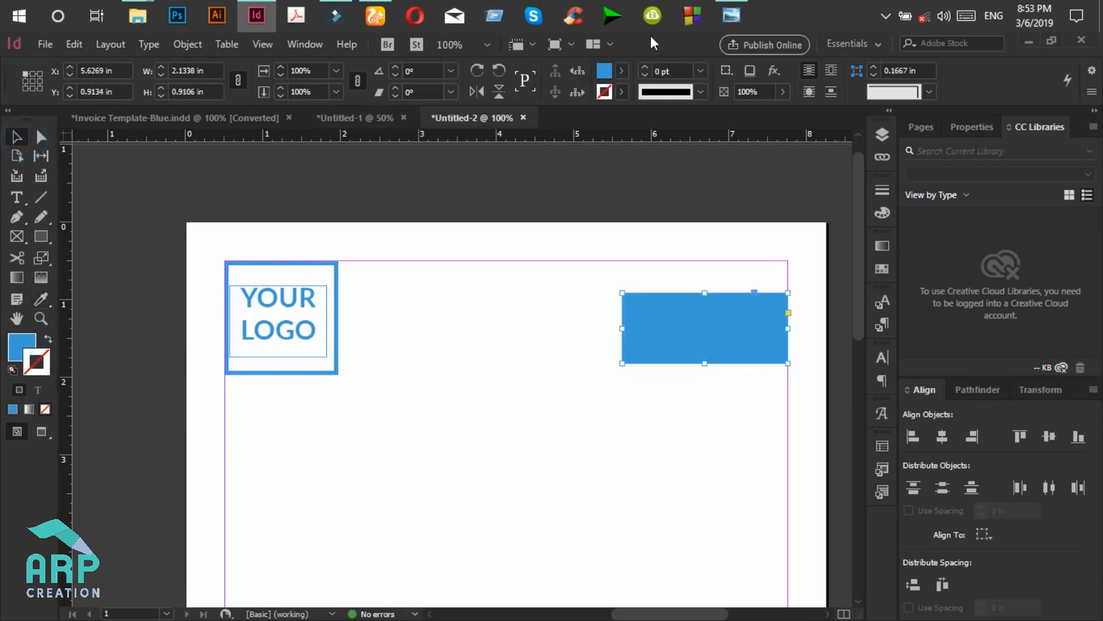
Compare the blue rectangle with the INVOICE header block in the reference image Slider Image 1.jpg.
click(736, 13)
click(735, 13)
click(736, 13)
click(736, 12)
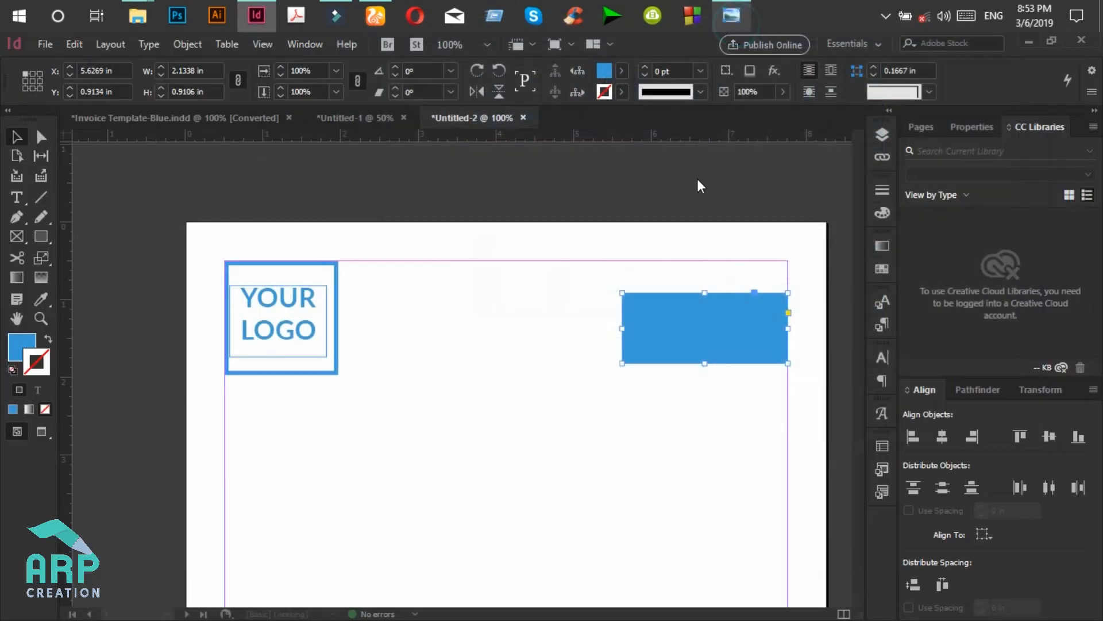
click(738, 13)
click(737, 13)
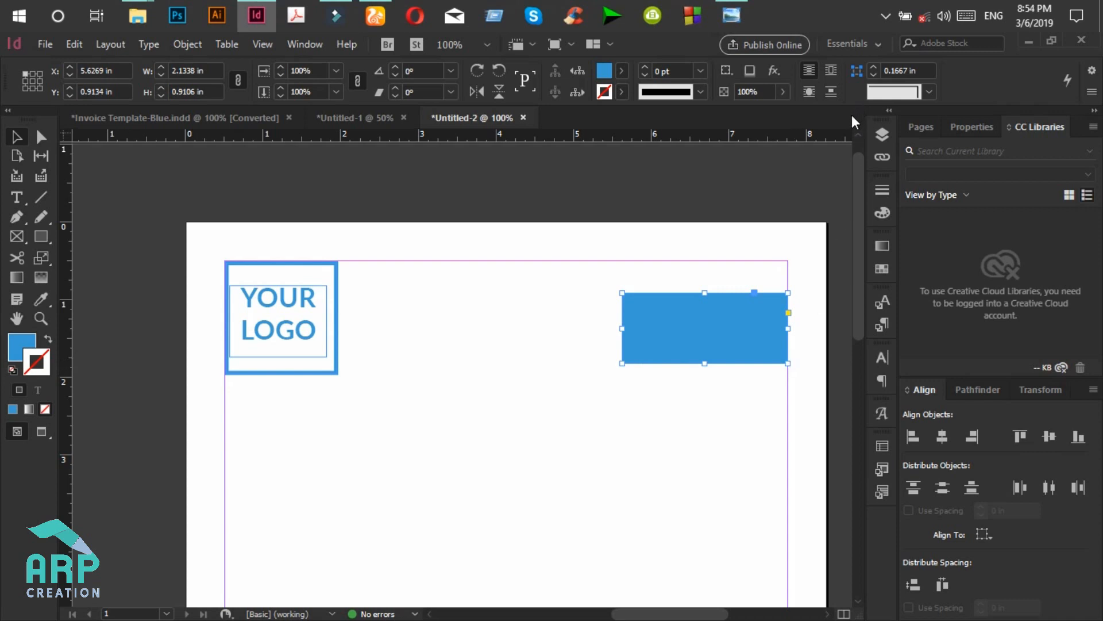
Set the blue rectangle's bottom-left and bottom-right corners to Rounded in Corner Options with the preview on.
alt+click(857, 71)
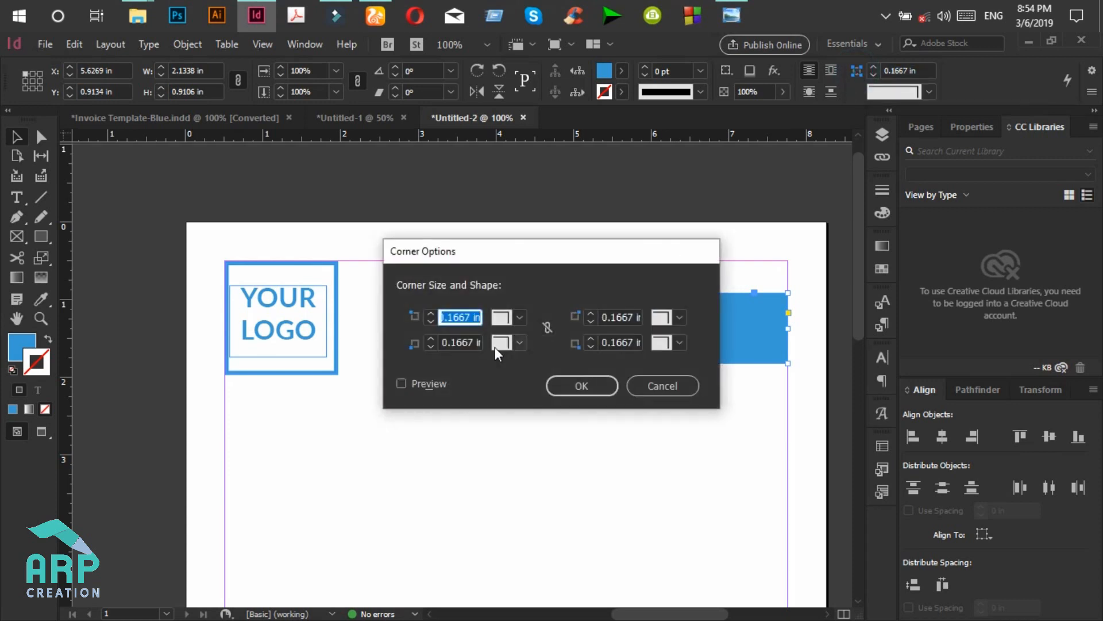
drag(509, 257, 355, 159)
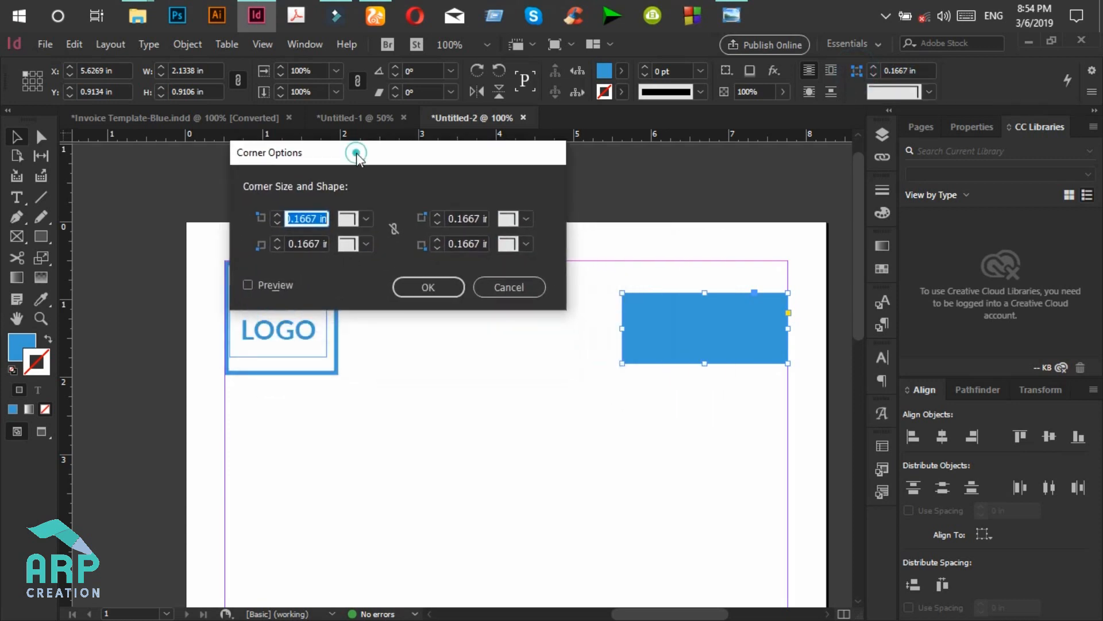
click(271, 285)
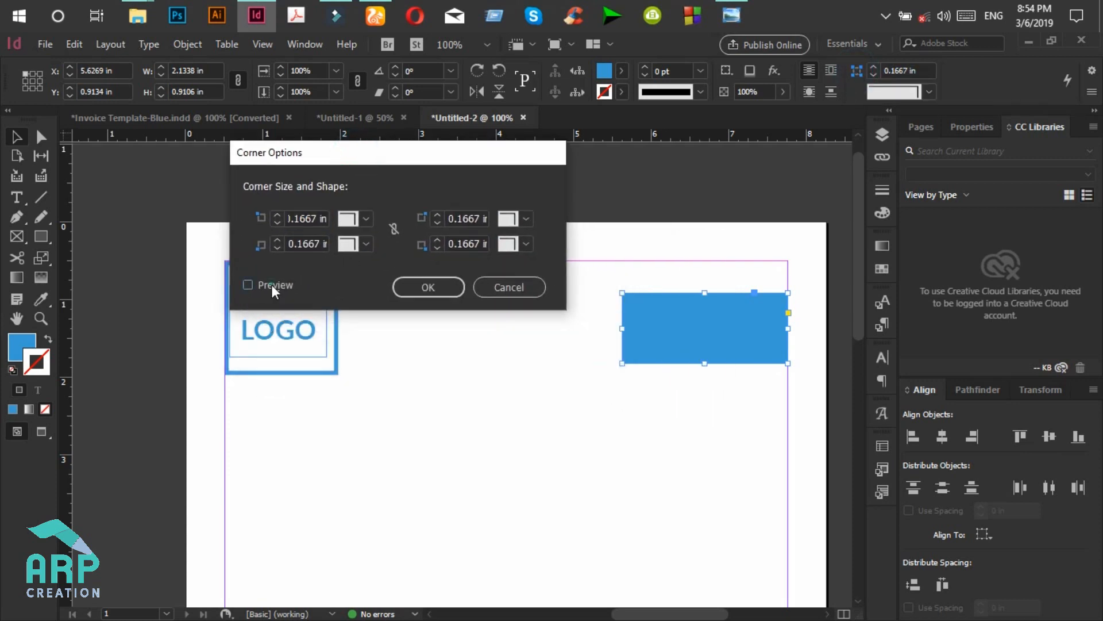
click(366, 244)
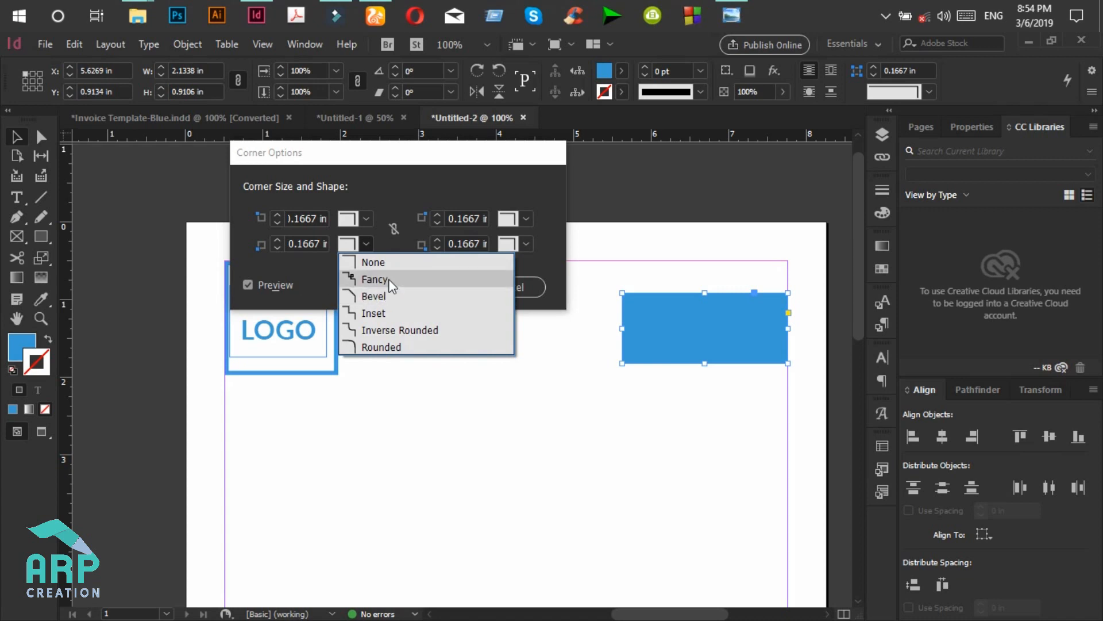
click(381, 346)
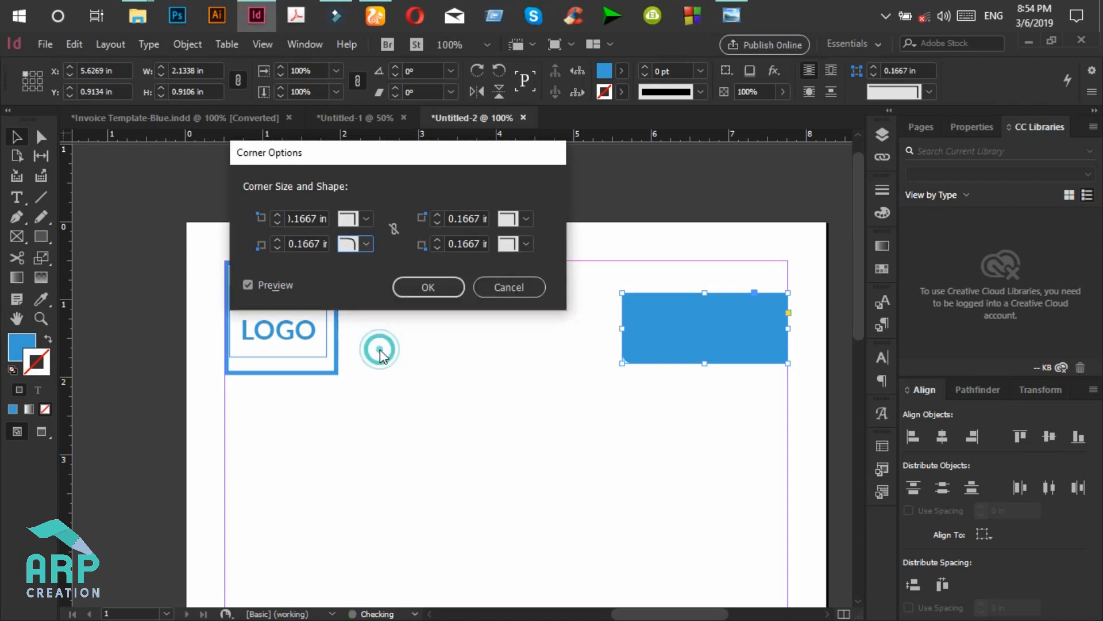
click(526, 243)
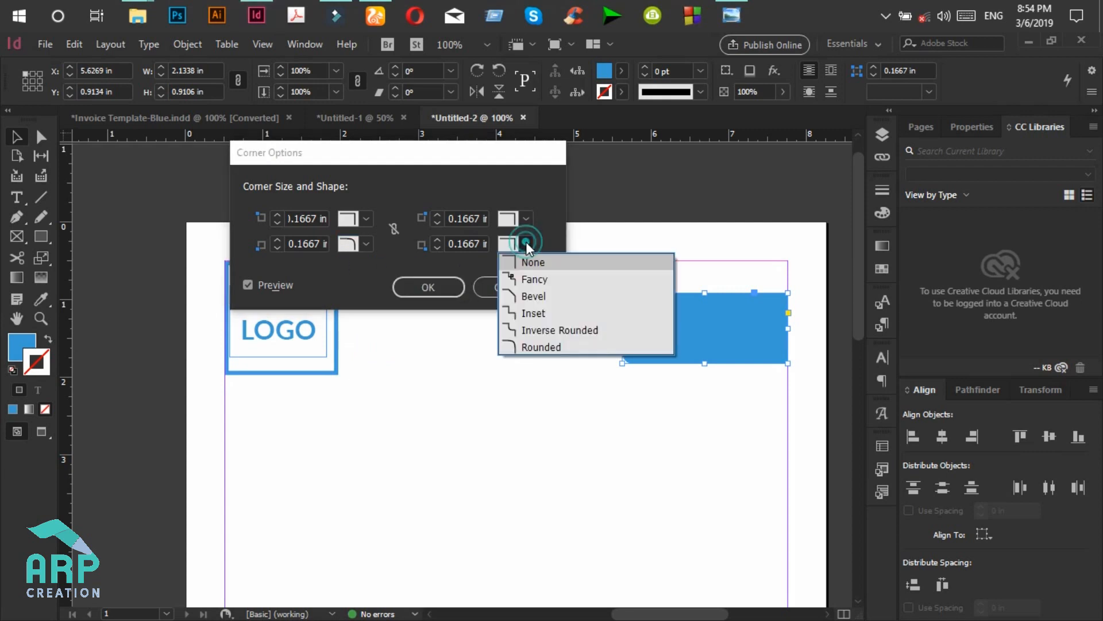
click(535, 347)
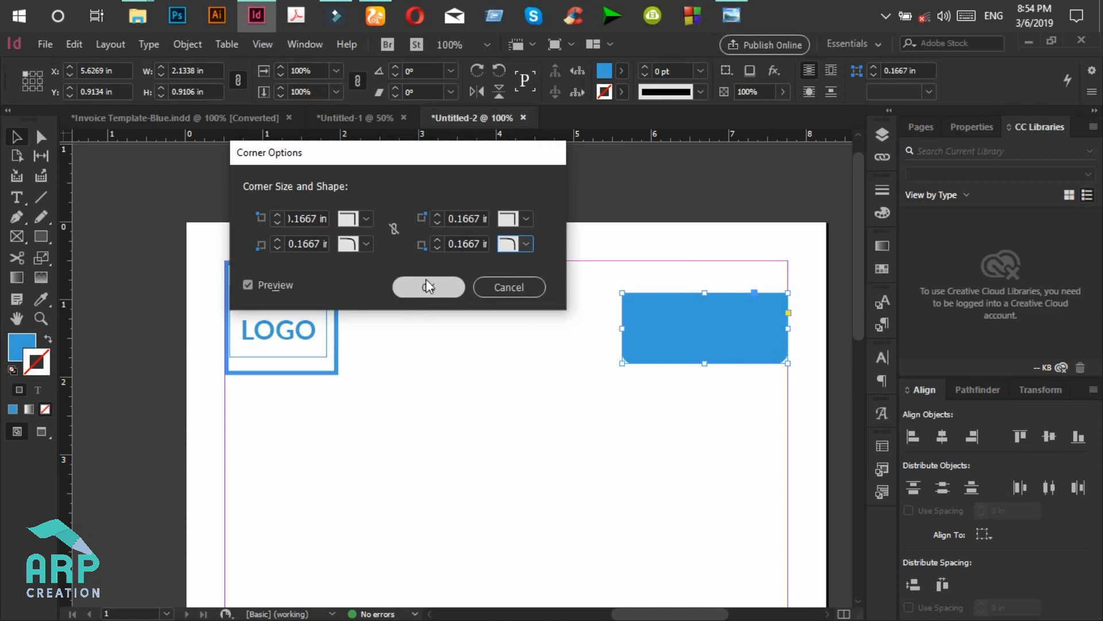
Reduce the size of both rounded bottom corners to 0.125 in and apply the corner options.
click(437, 247)
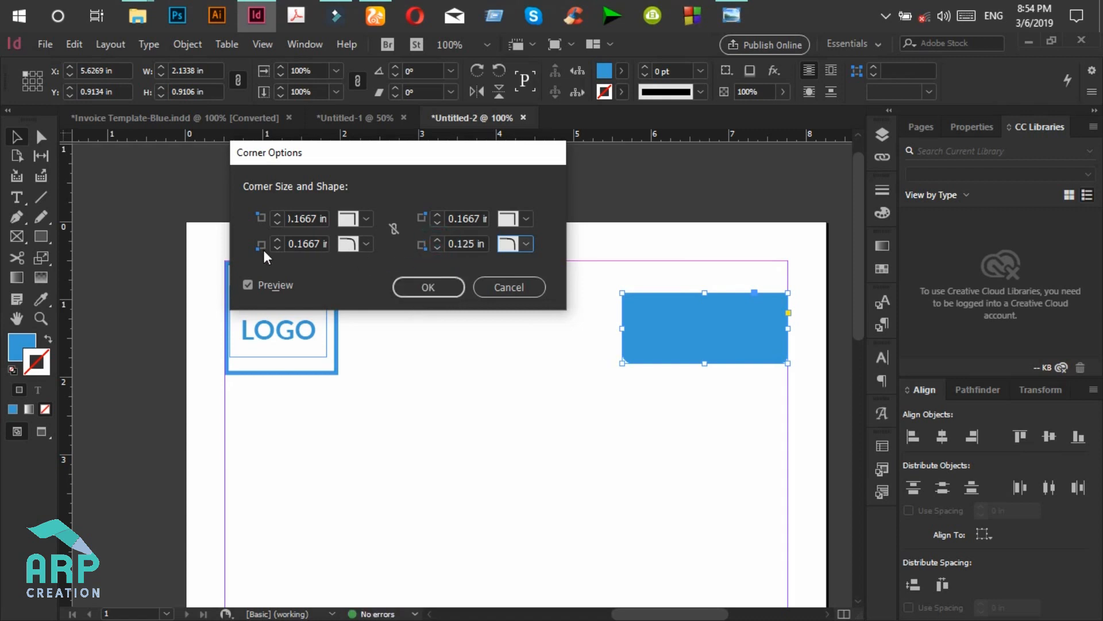
click(278, 248)
click(437, 291)
click(551, 339)
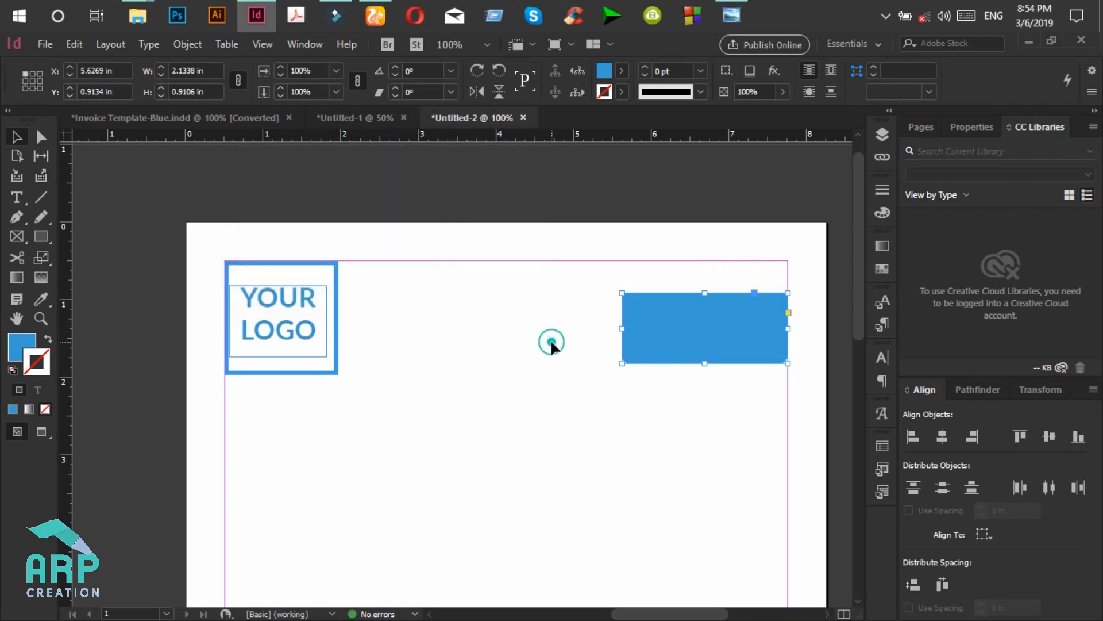
Check the reference header and add a text frame about 1.86 by 0.6 in inside the blue rectangle reading "INVOICE".
click(654, 337)
click(731, 15)
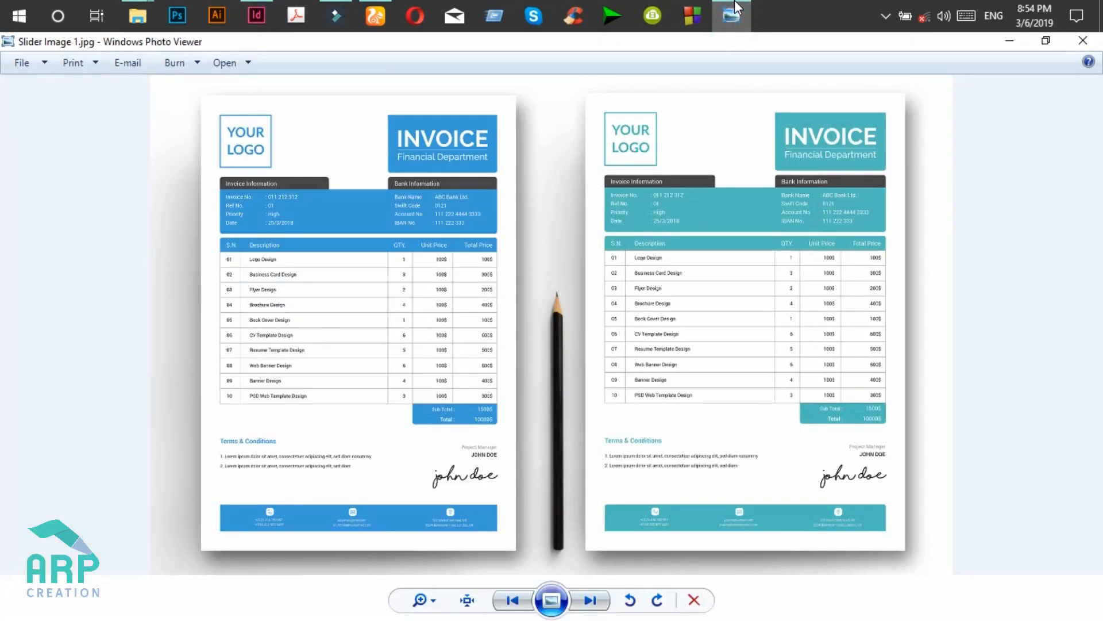
click(731, 15)
click(17, 197)
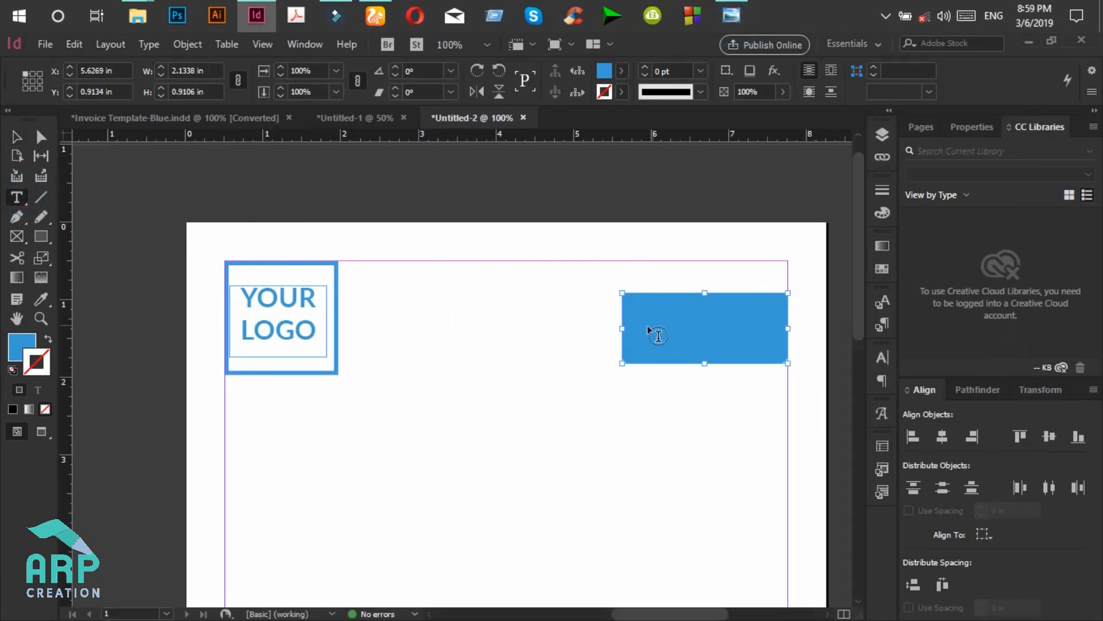
drag(633, 301, 776, 346)
text(in)
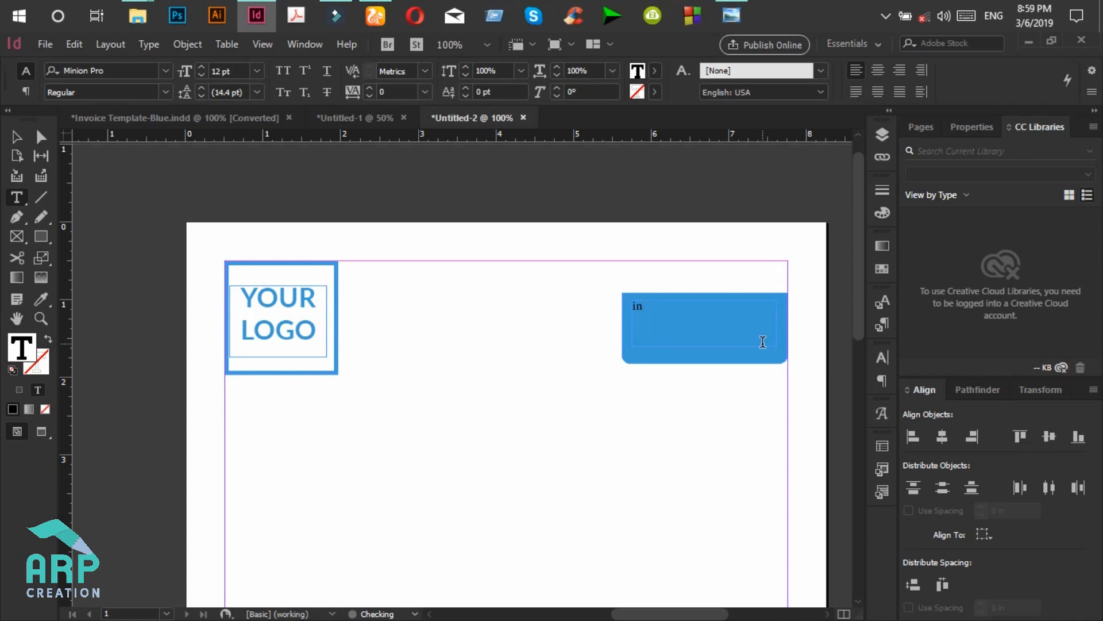
key(ctrl+a)
text(INV)
Format the INVOICE text in Raleway Bold at 43 pt.
key(ctrl+a)
click(122, 71)
text(RALEWAY)
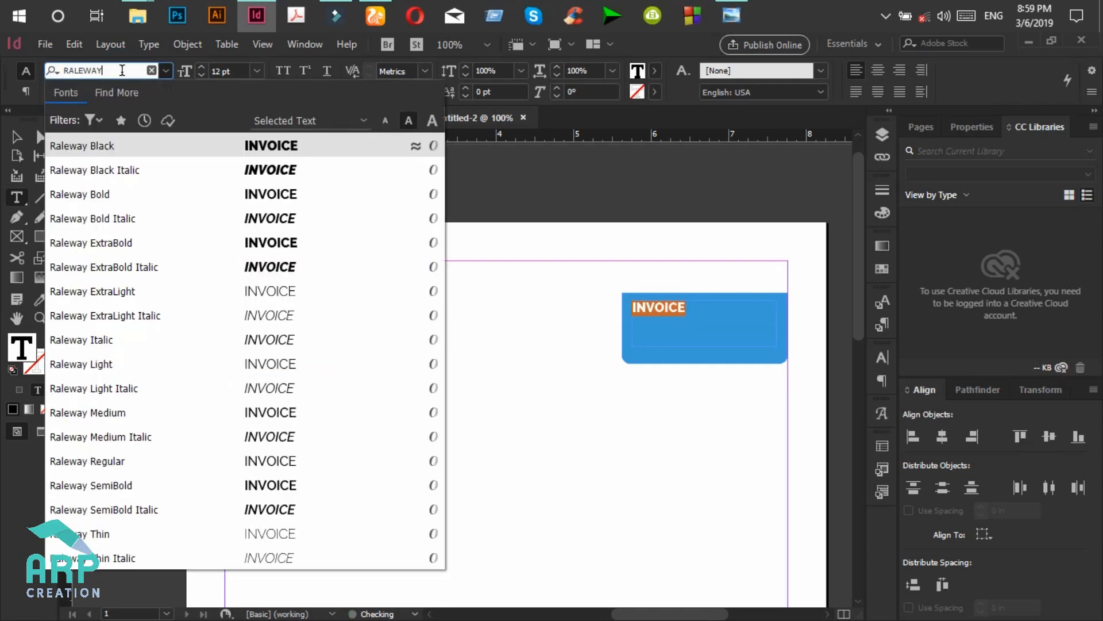
click(101, 195)
click(220, 70)
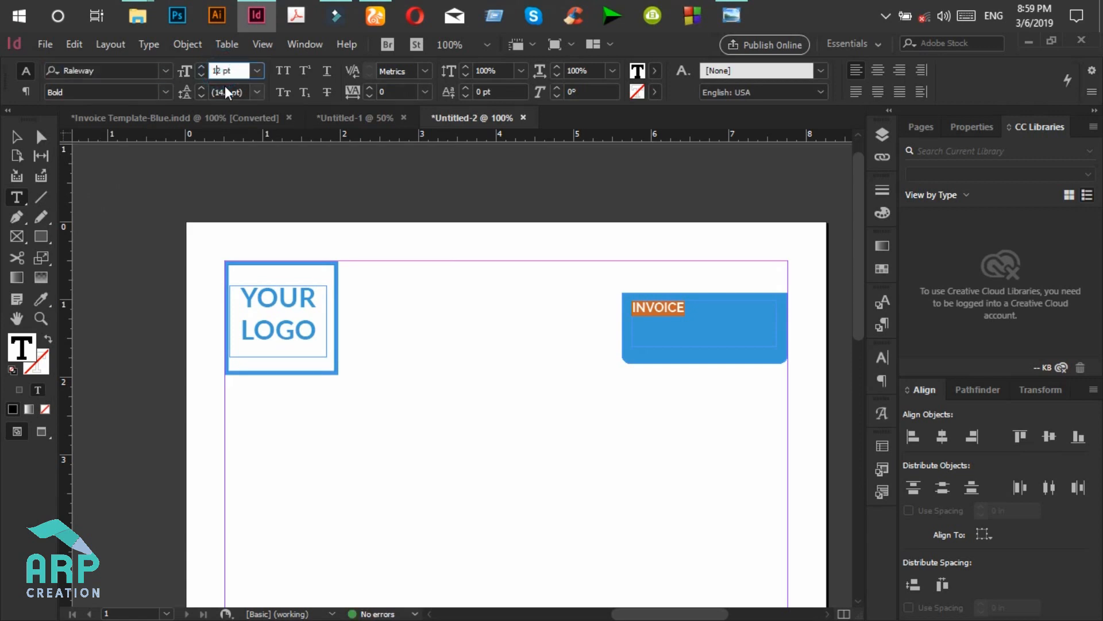
text(43)
key(Return)
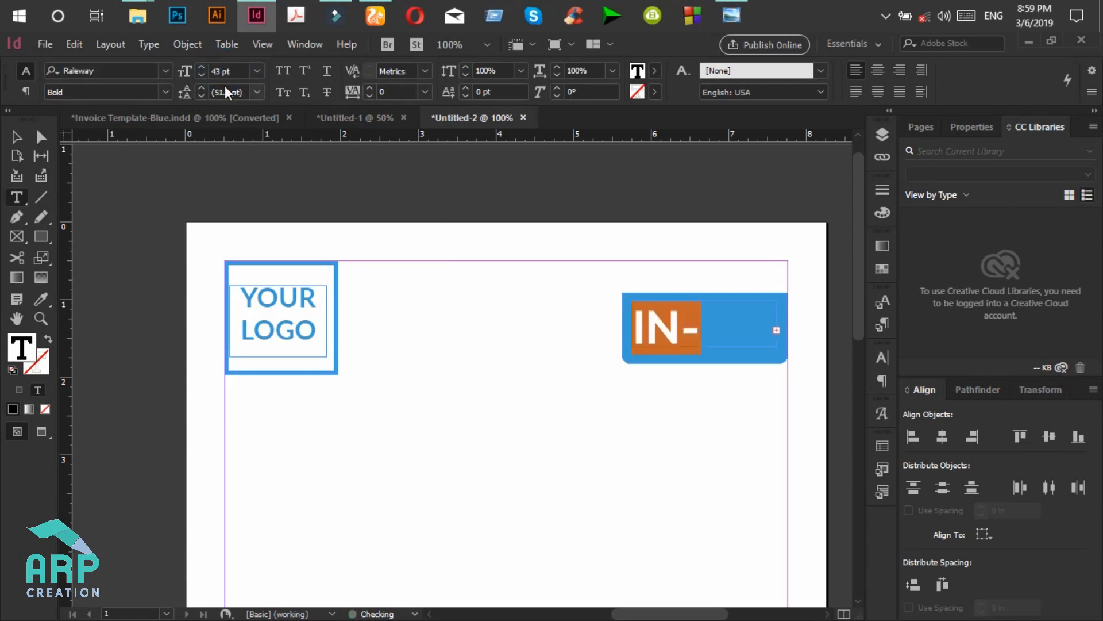
click(520, 249)
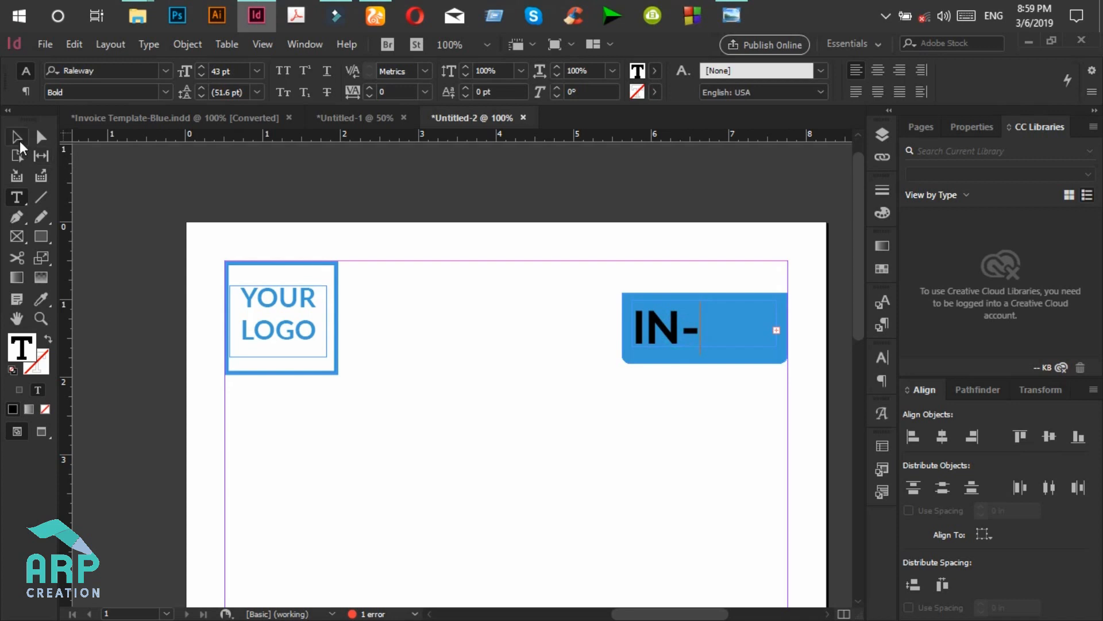
Change the INVOICE text colour to white in the Color Picker by raising the Lab lightness to 100.
key(ctrl+a)
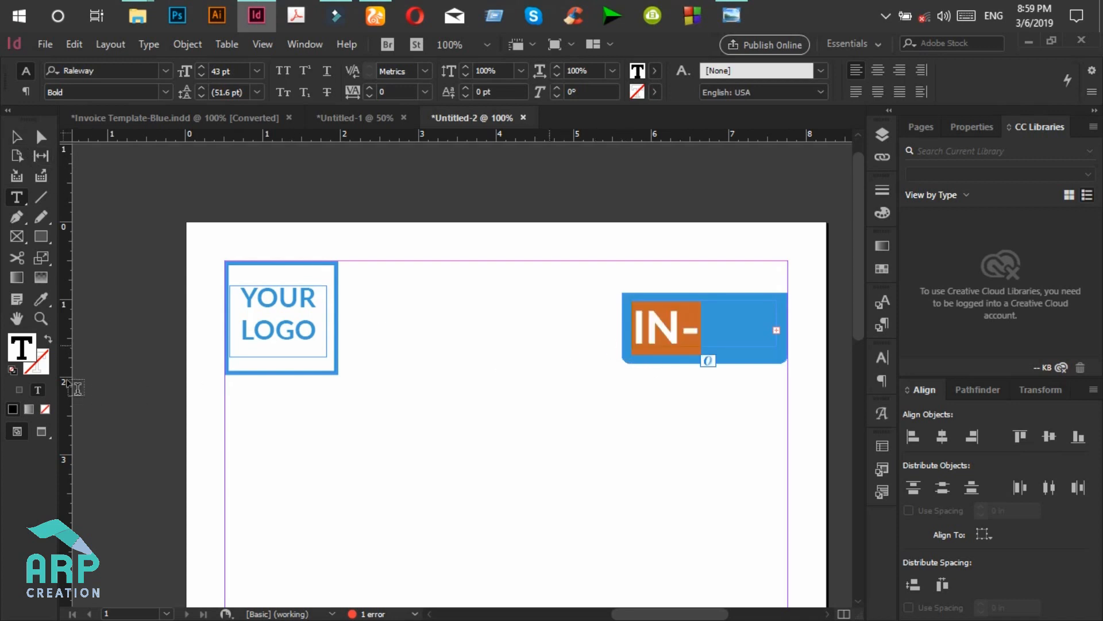
double_click(26, 350)
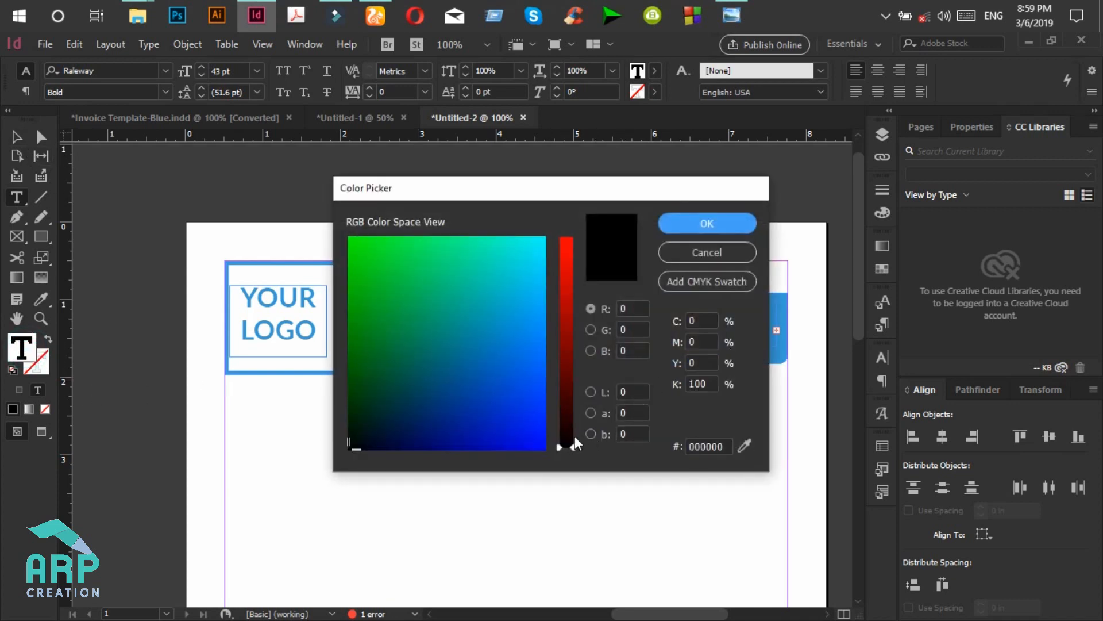
click(591, 393)
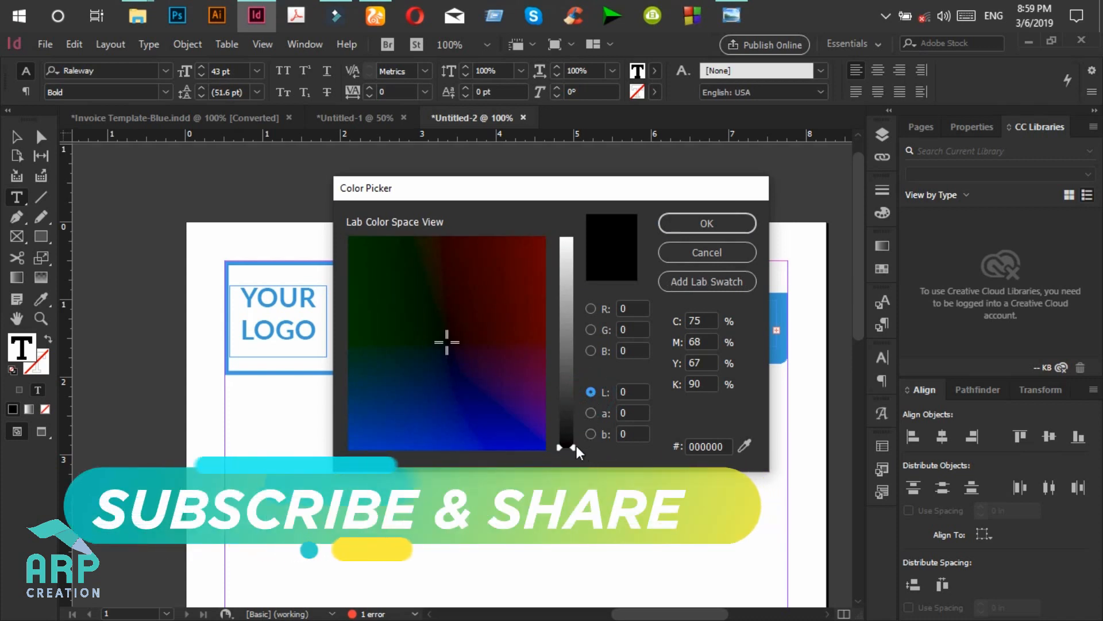
drag(574, 444, 567, 285)
click(566, 238)
click(678, 228)
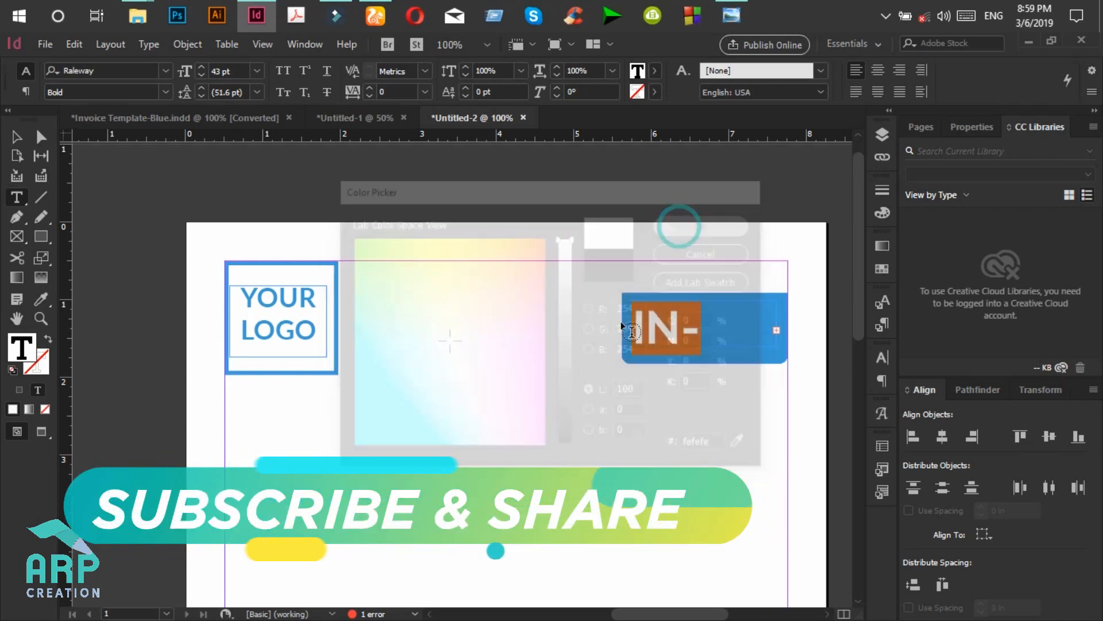
click(716, 393)
Widen the INVOICE text frame to about 2.5 in so the whole word fits, and nudge it toward the rectangle's right edge.
key(v)
click(667, 328)
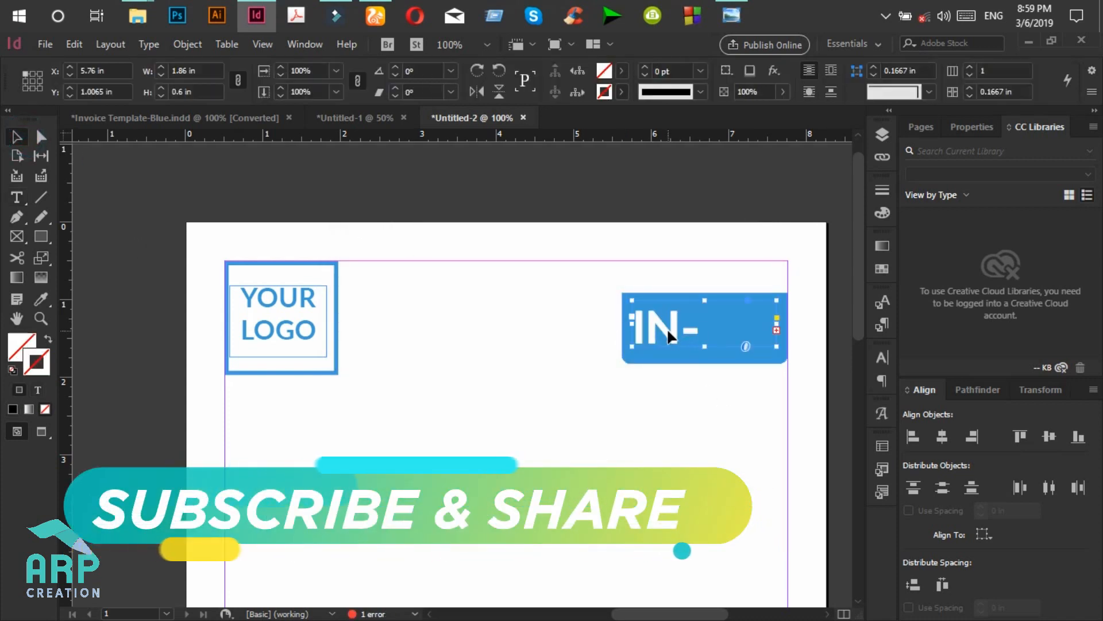
drag(632, 316, 559, 323)
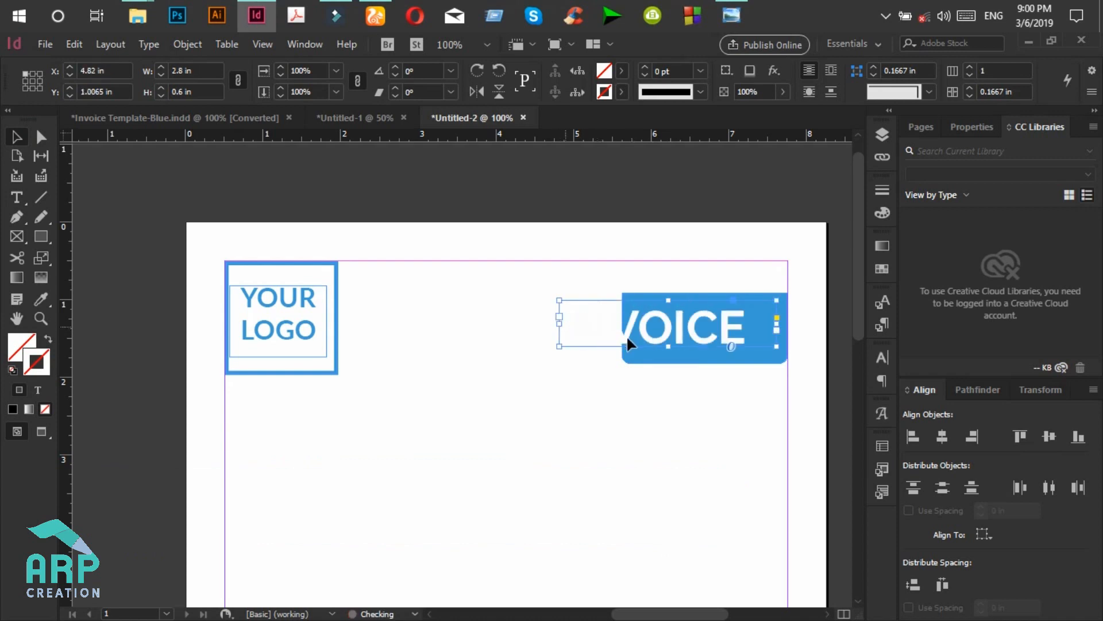
drag(777, 325, 754, 323)
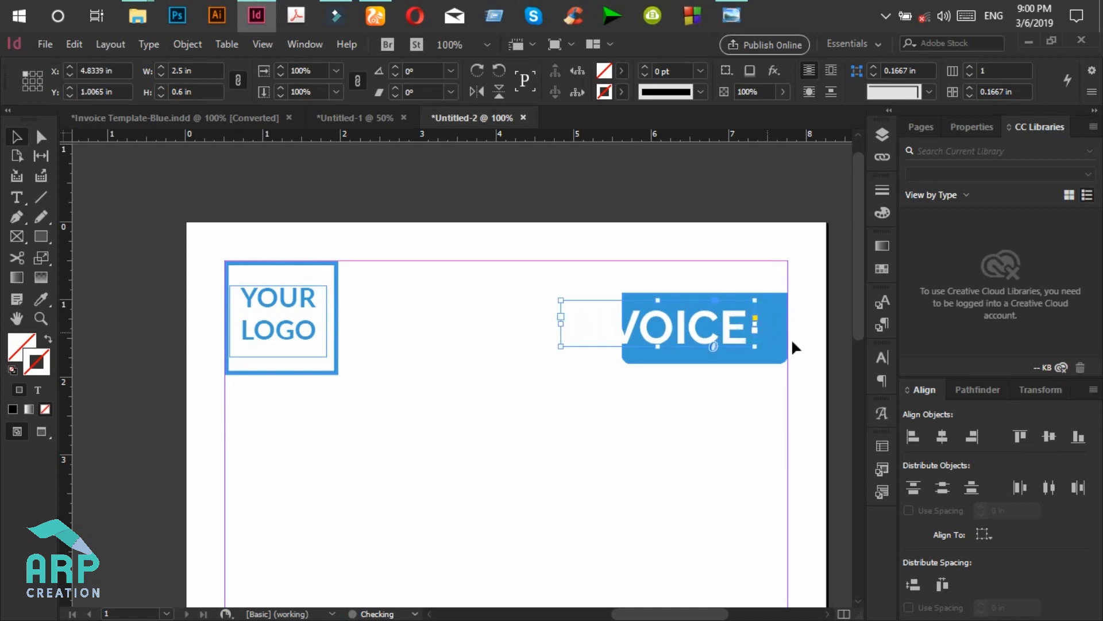
key(shift+Right)
key(shift+Right)
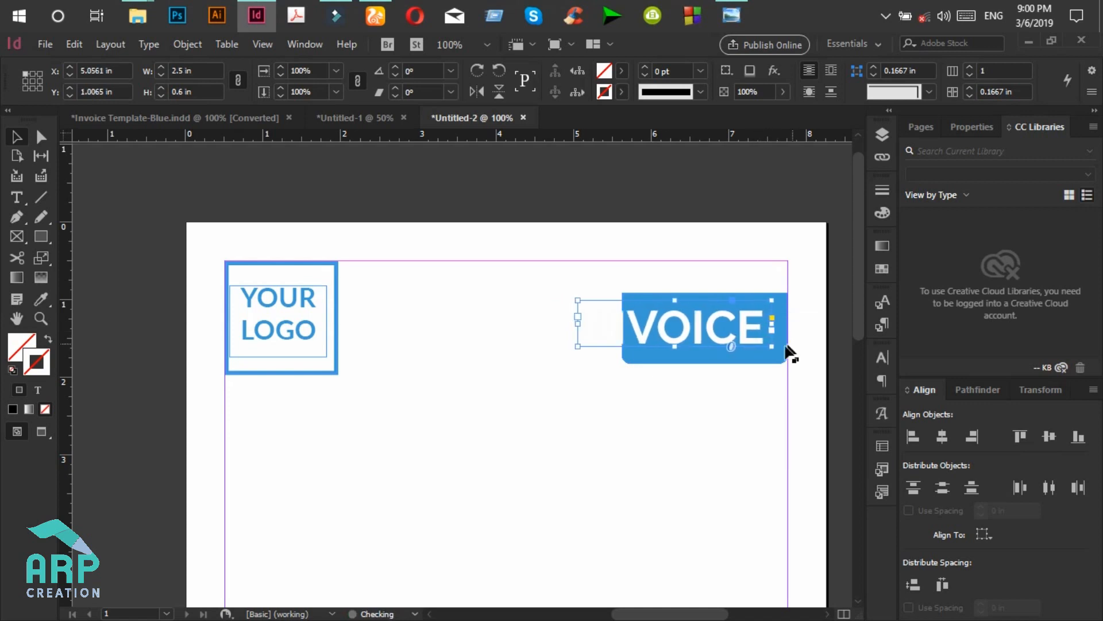
Extend the blue rectangle leftward and up to the top margin, to about 3.0 by 1.32 in, behind the INVOICE text.
click(764, 363)
click(625, 347)
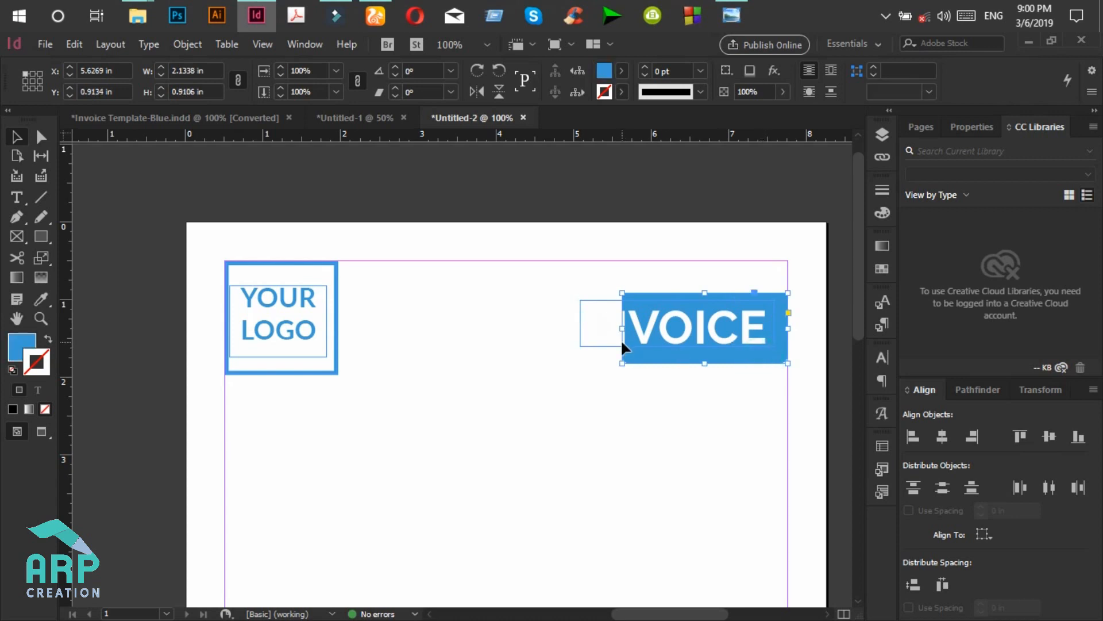
drag(621, 327, 555, 327)
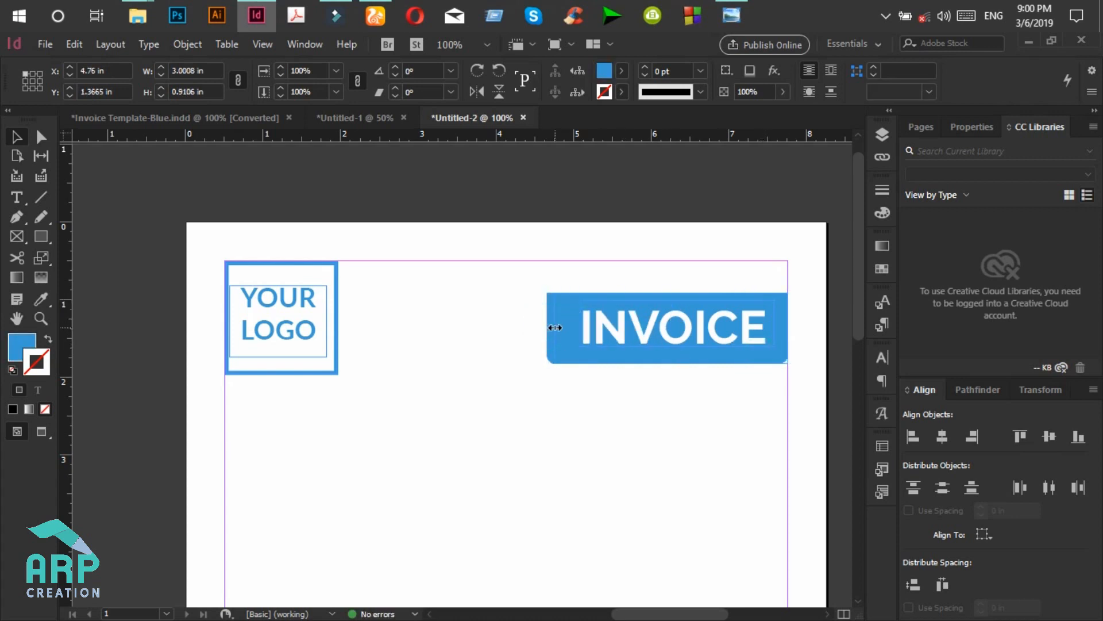
drag(661, 293, 673, 259)
Move the INVOICE text frame up within the blue block to about Y 0.673 in.
click(679, 326)
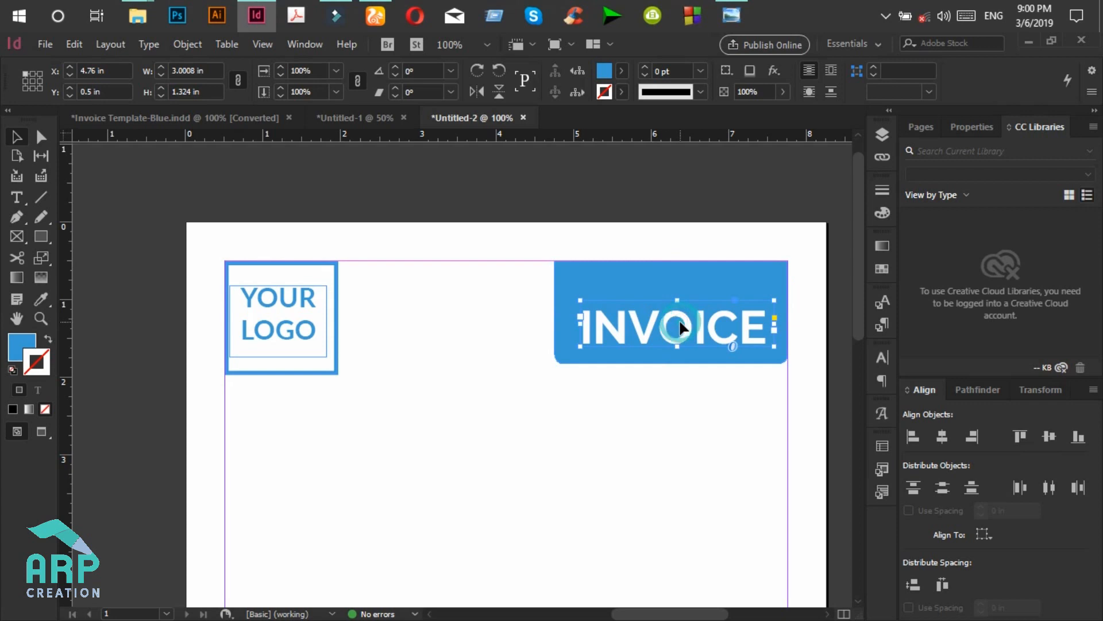
key(shift+Up)
key(shift+Up)
key(Up)
key(Up)
key(Up)
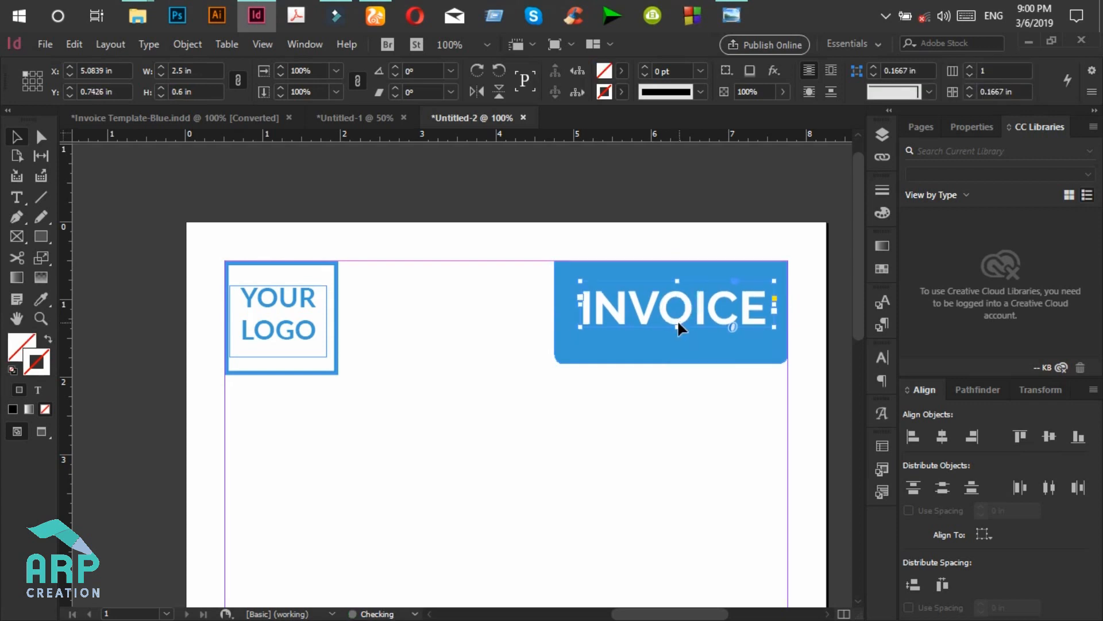
click(678, 344)
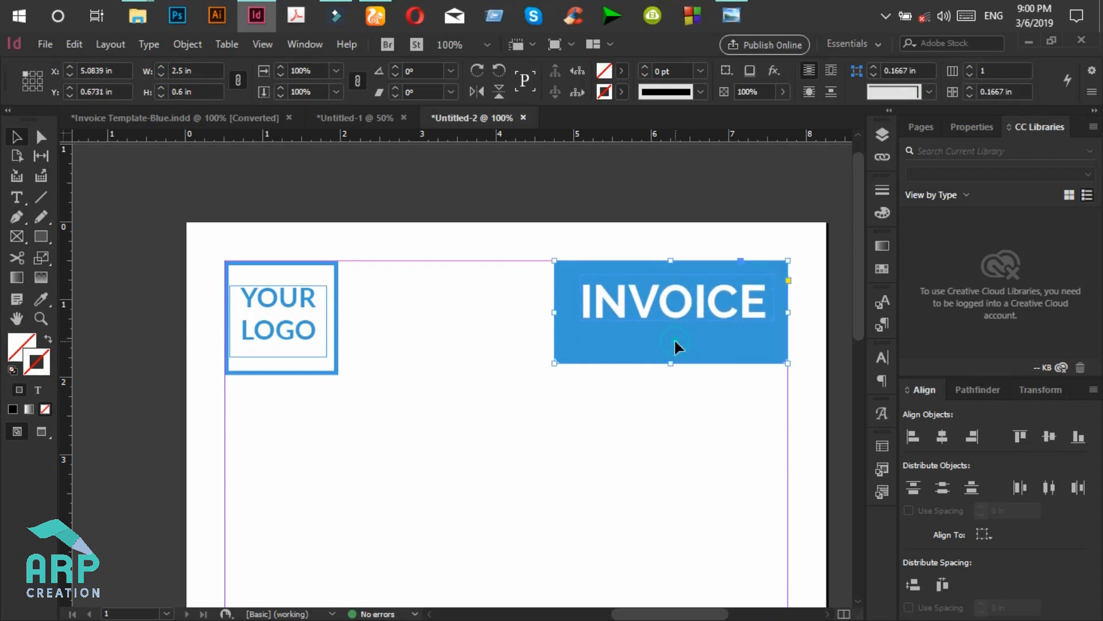
Draw a horizontal line about 2.32 in long just beneath the INVOICE text.
scroll(682, 291, right, 5)
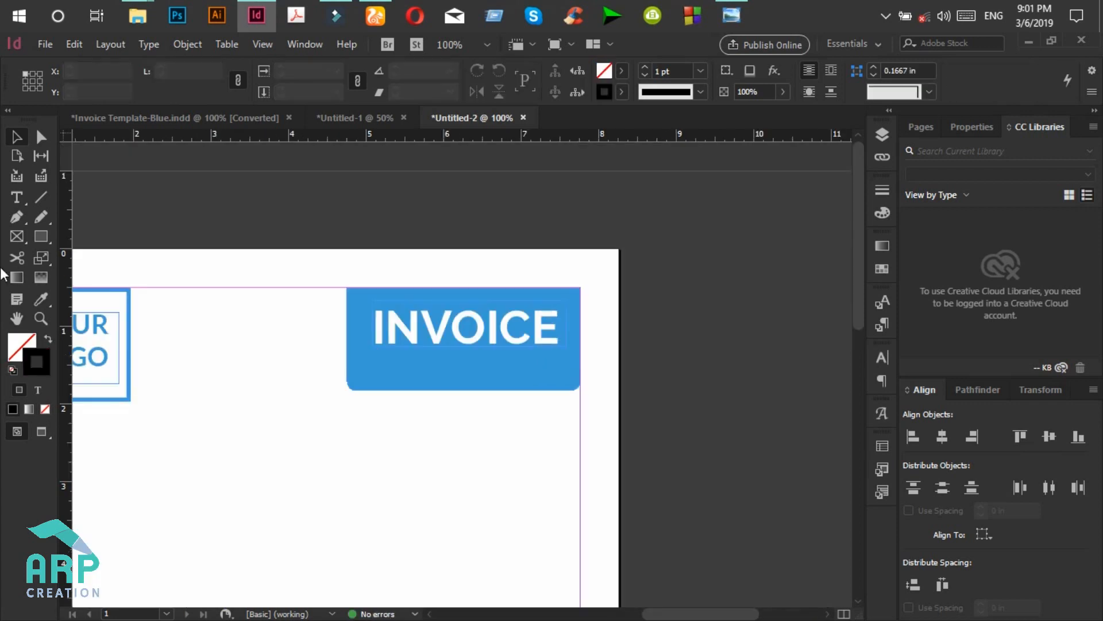
click(40, 196)
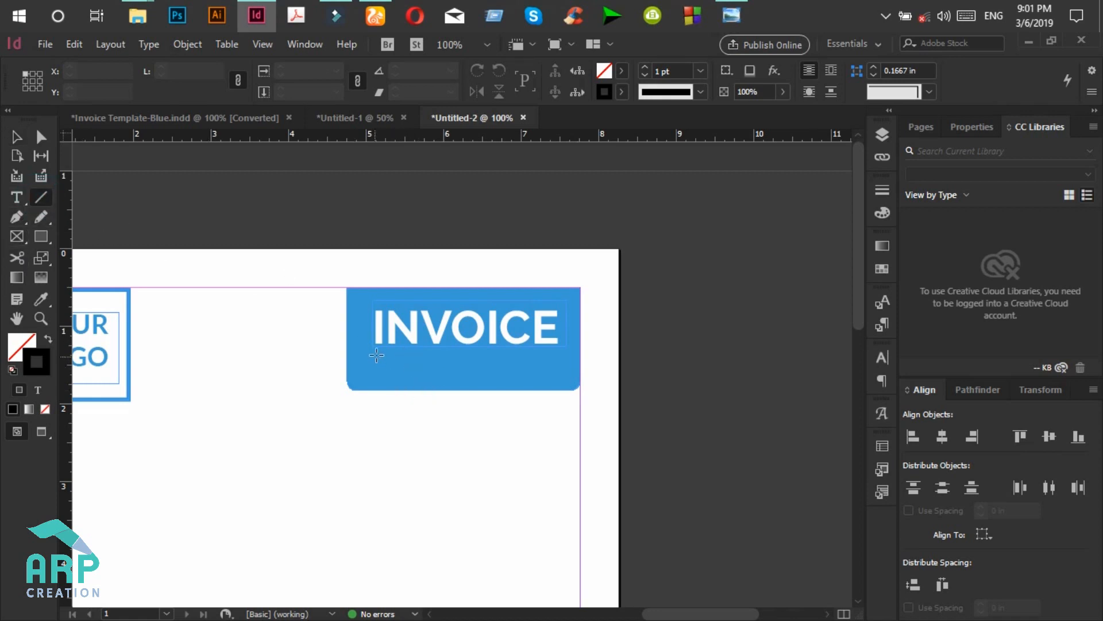
drag(376, 357, 557, 355)
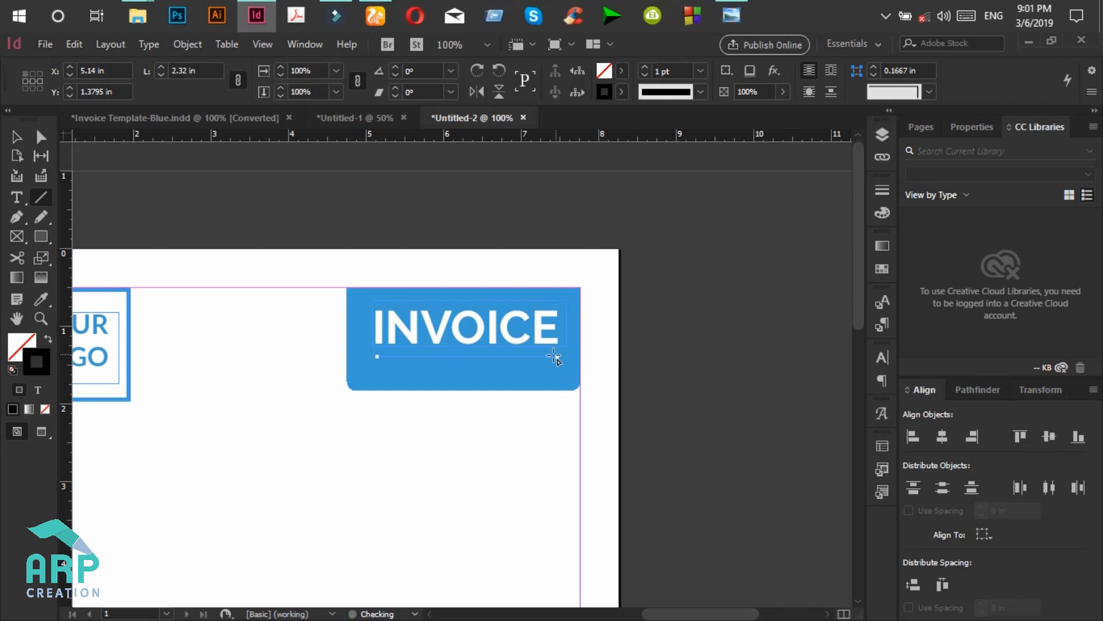
Give the line under INVOICE a [Paper] stroke colour and a 0.5 pt weight.
click(621, 92)
click(484, 176)
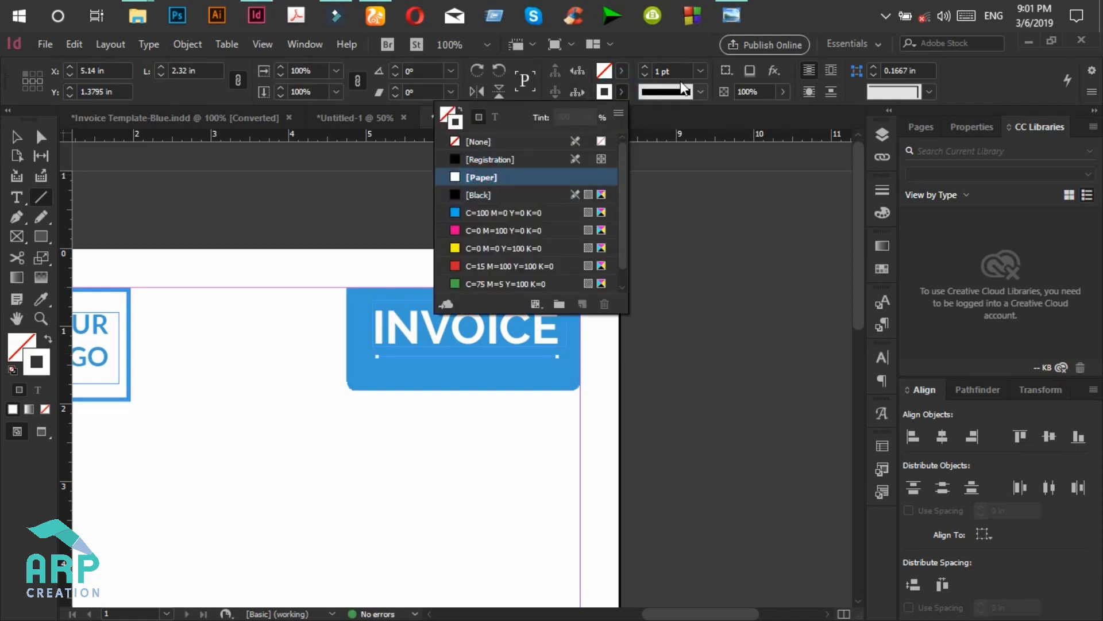
click(699, 71)
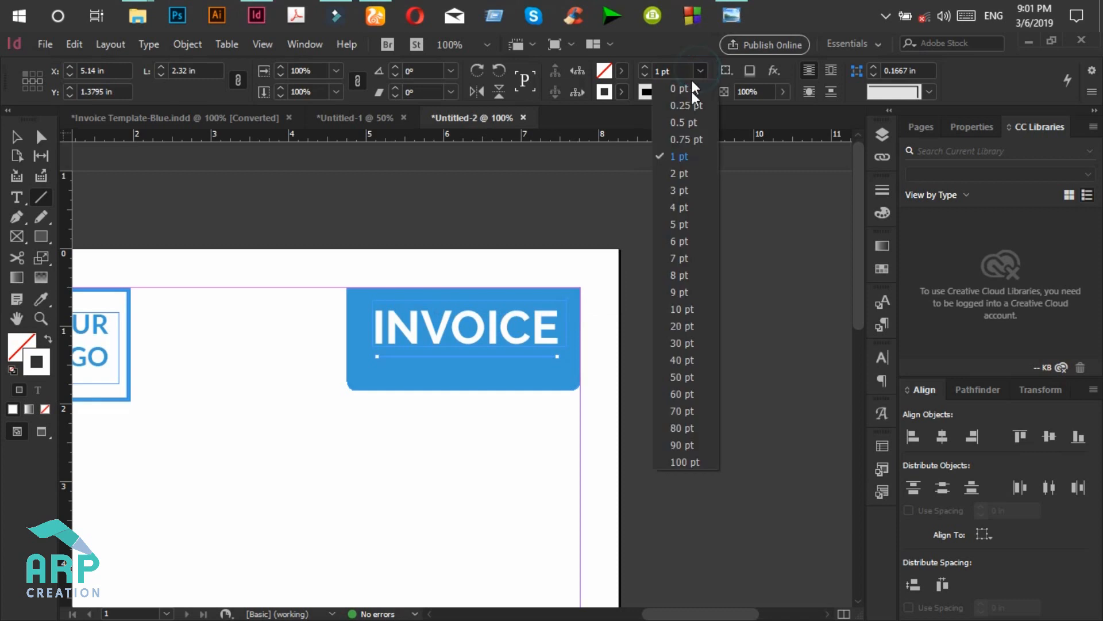
click(685, 123)
click(17, 136)
click(451, 202)
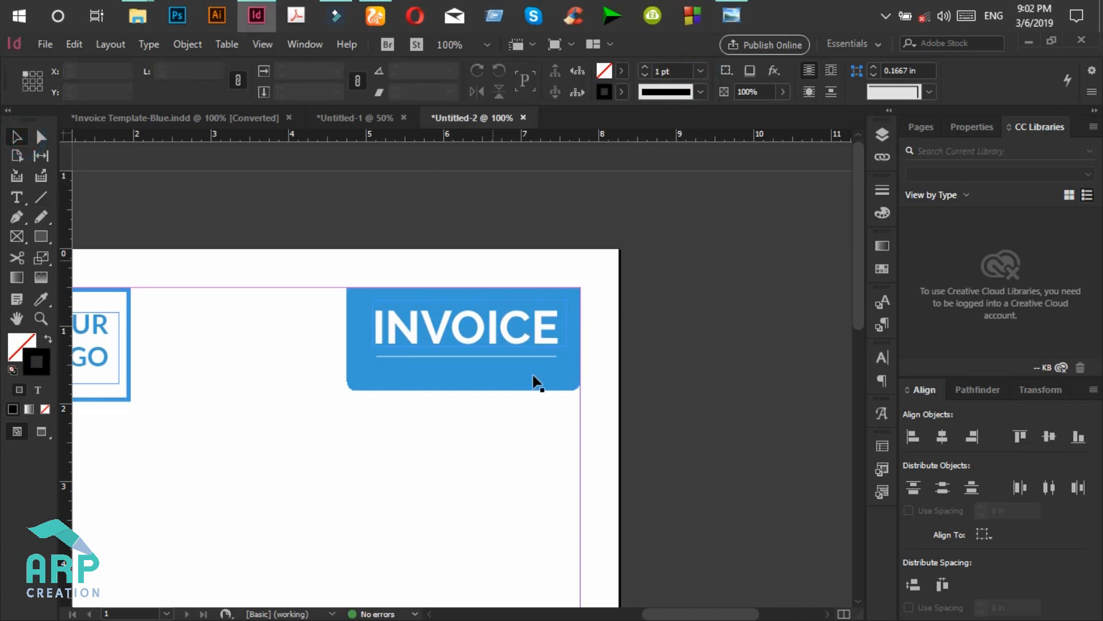
Compare the header with the reference image Slider Image 1.jpg and nudge the line up to about Y 1.355 in.
click(736, 17)
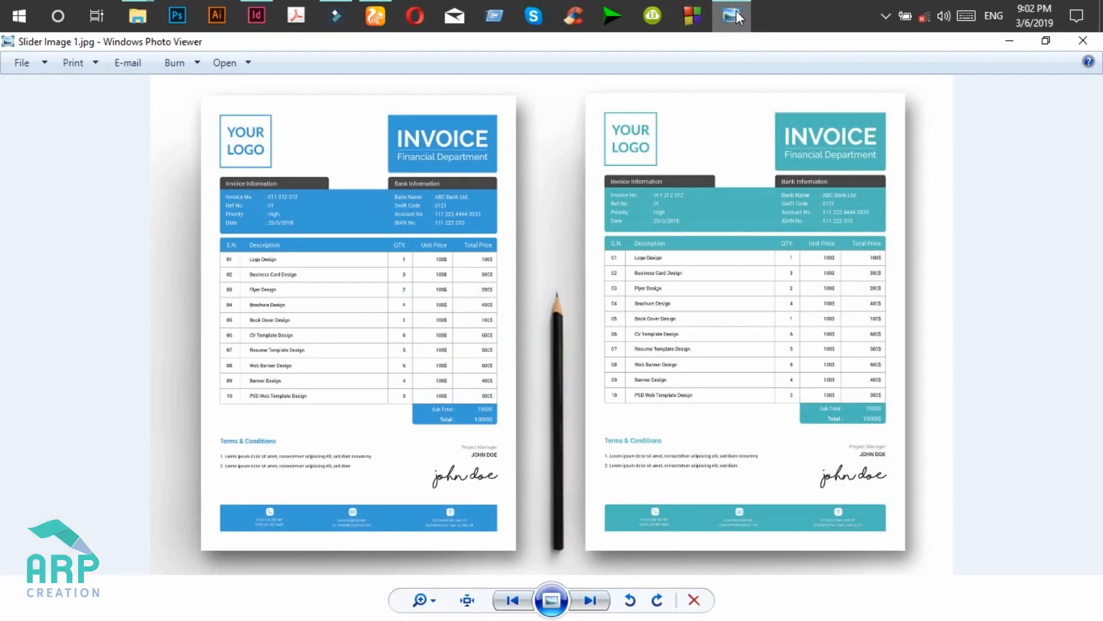
click(736, 11)
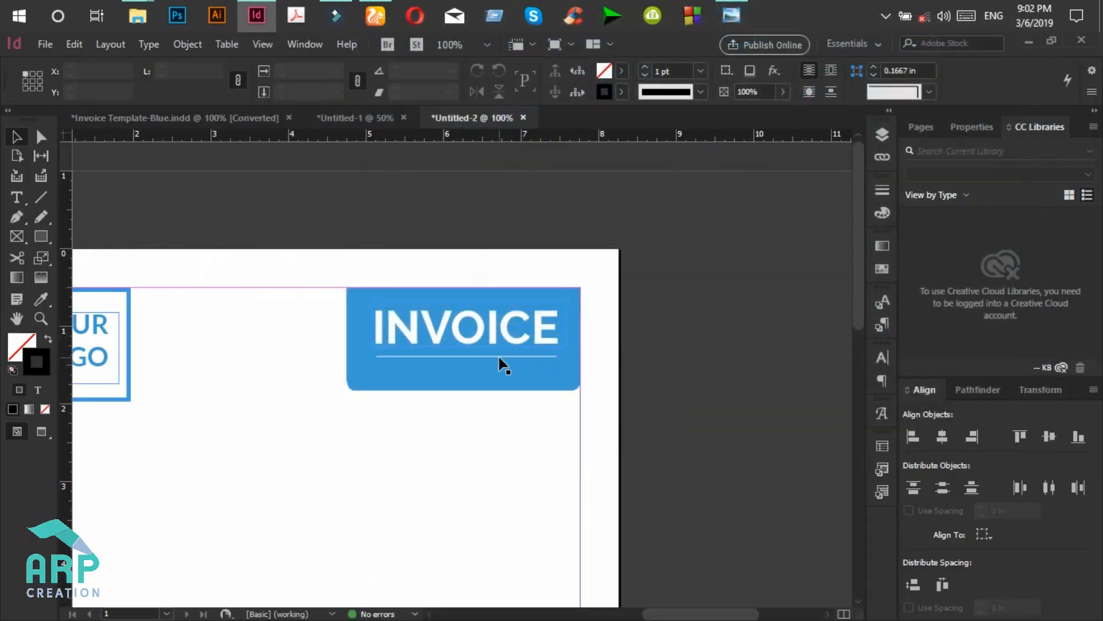
click(498, 355)
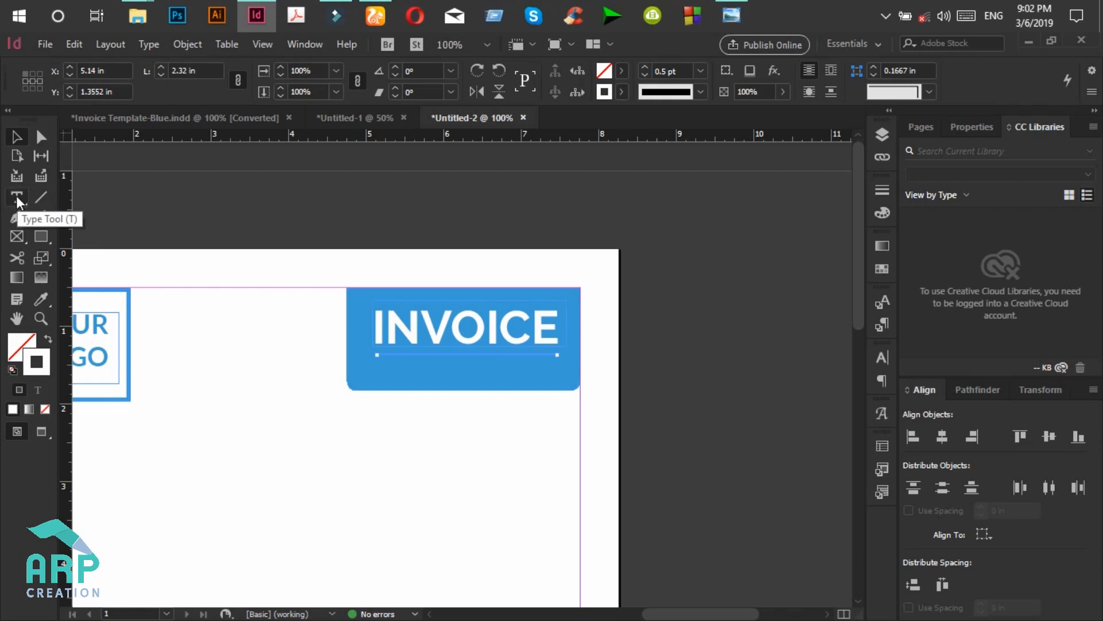
Add a text frame below the white line in the blue block reading "Financial Department".
click(17, 197)
drag(377, 363, 561, 391)
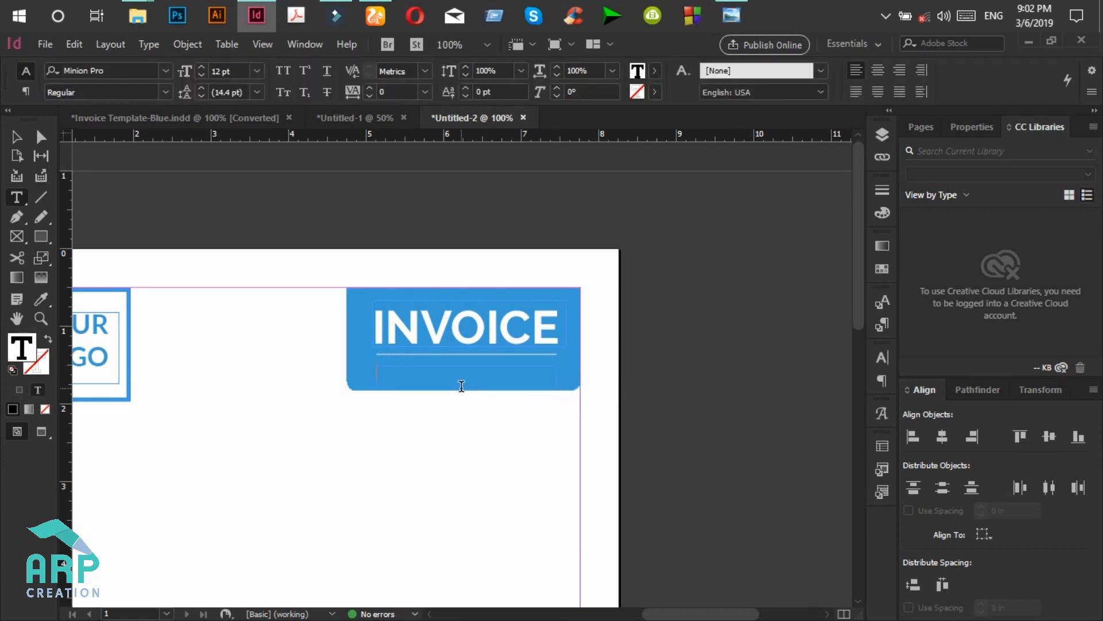
text(fINANCIAL)
key(ctrl+a)
text(d)
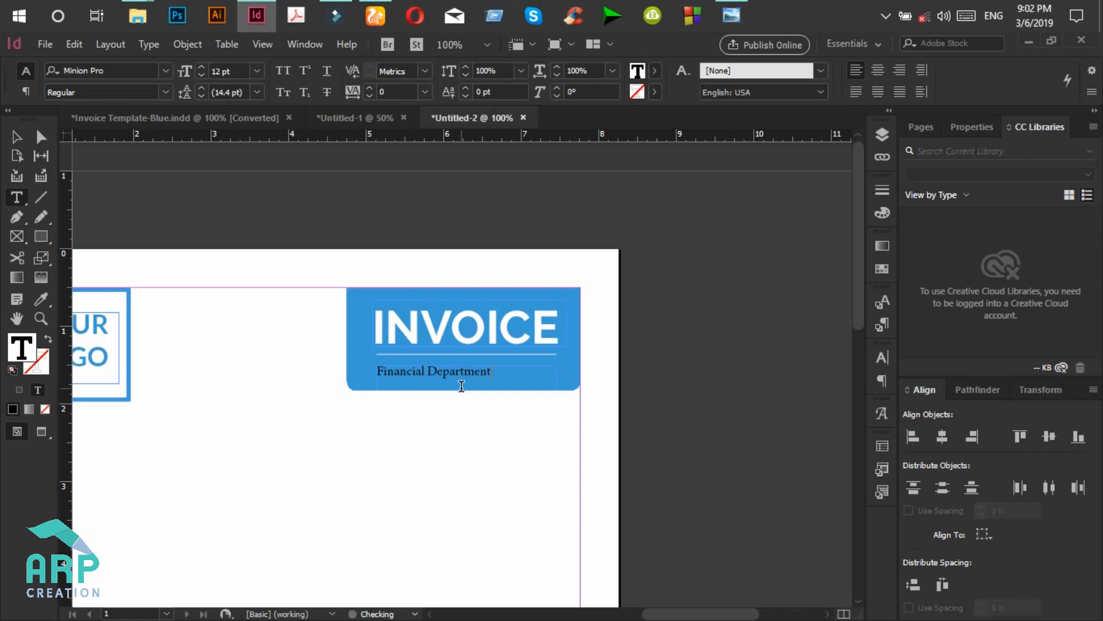
Set the Financial Department text's font to Raleway Medium.
key(ctrl+a)
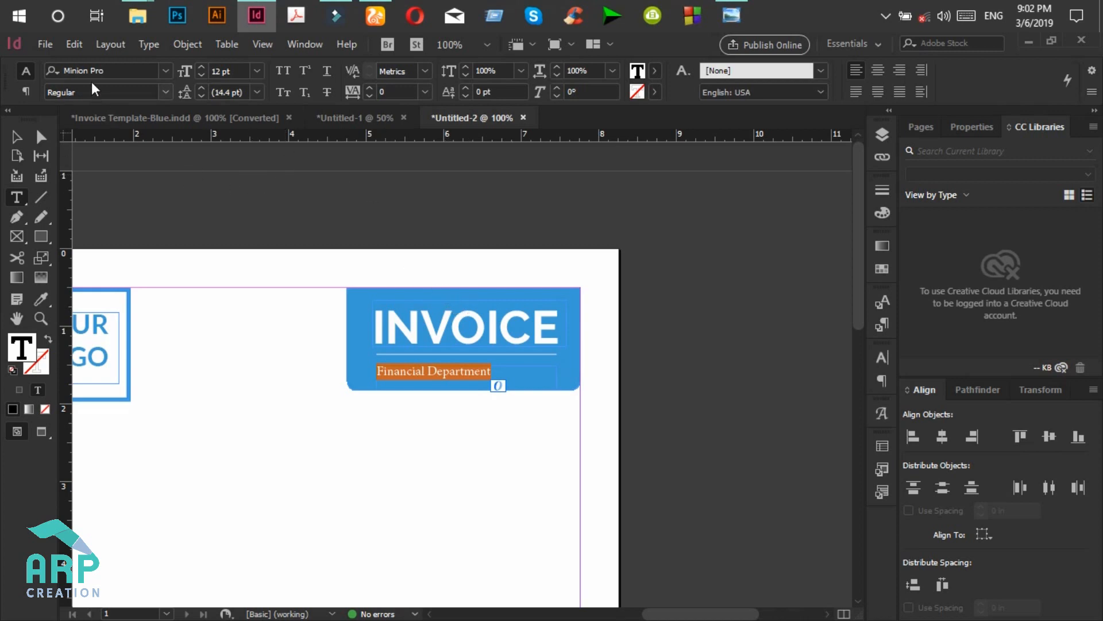
click(136, 69)
text(r)
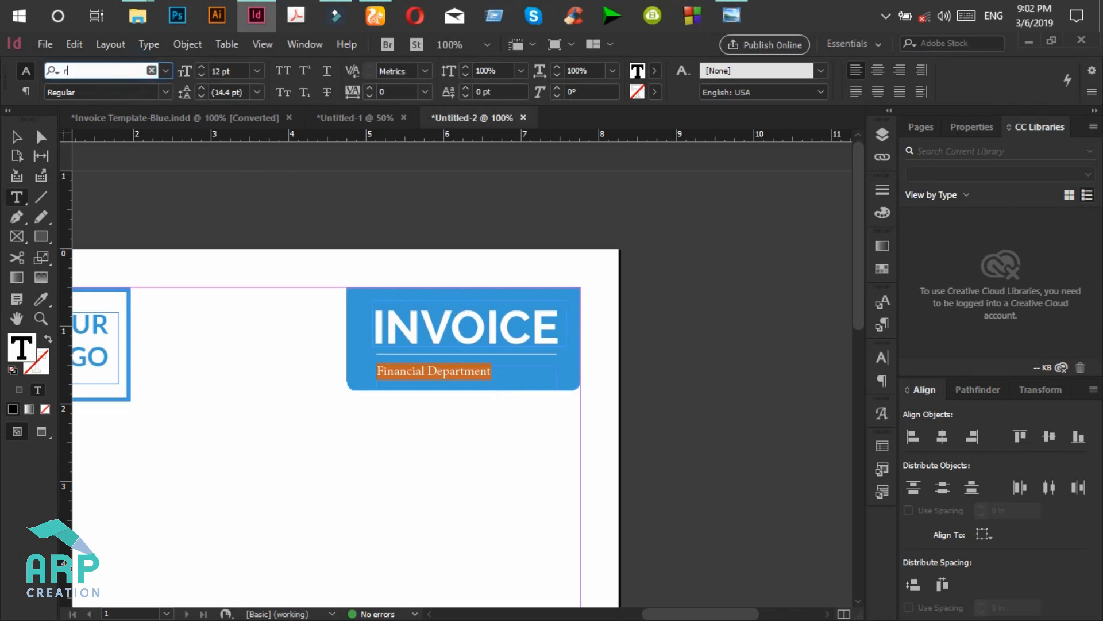
text(aleway)
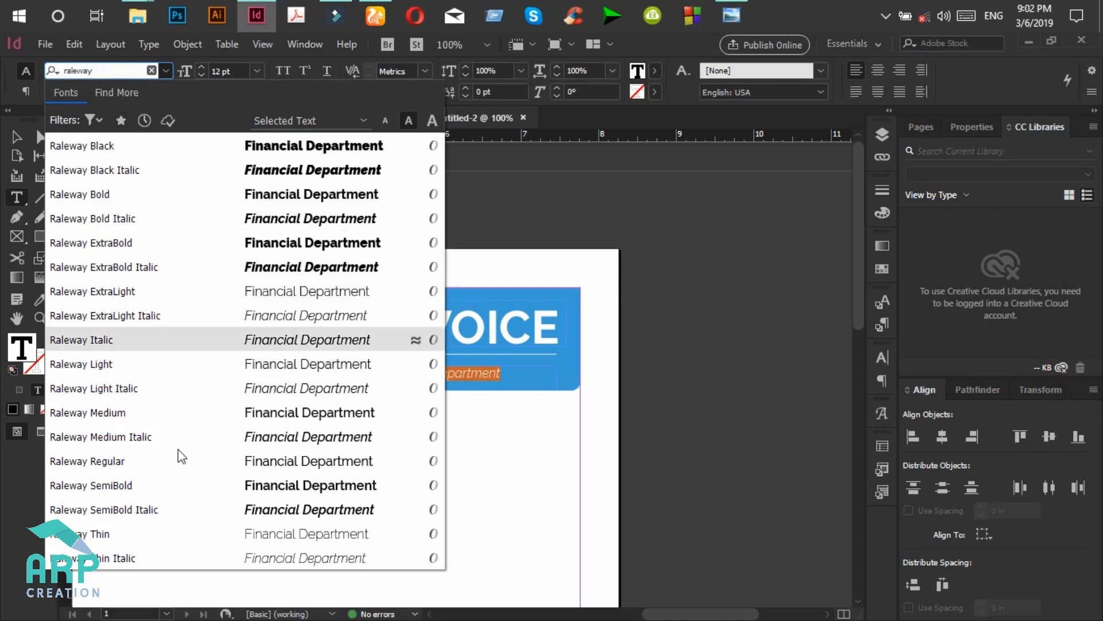
click(115, 420)
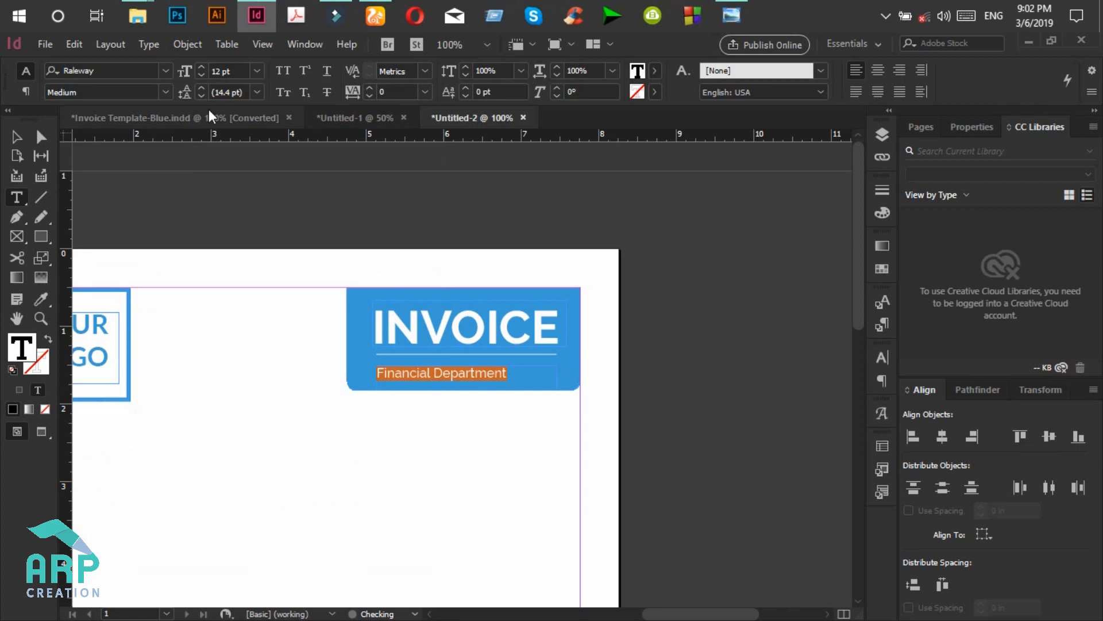
Set the Financial Department text to 17 pt and colour it [Paper].
key(BackSpace)
key(BackSpace)
text(17)
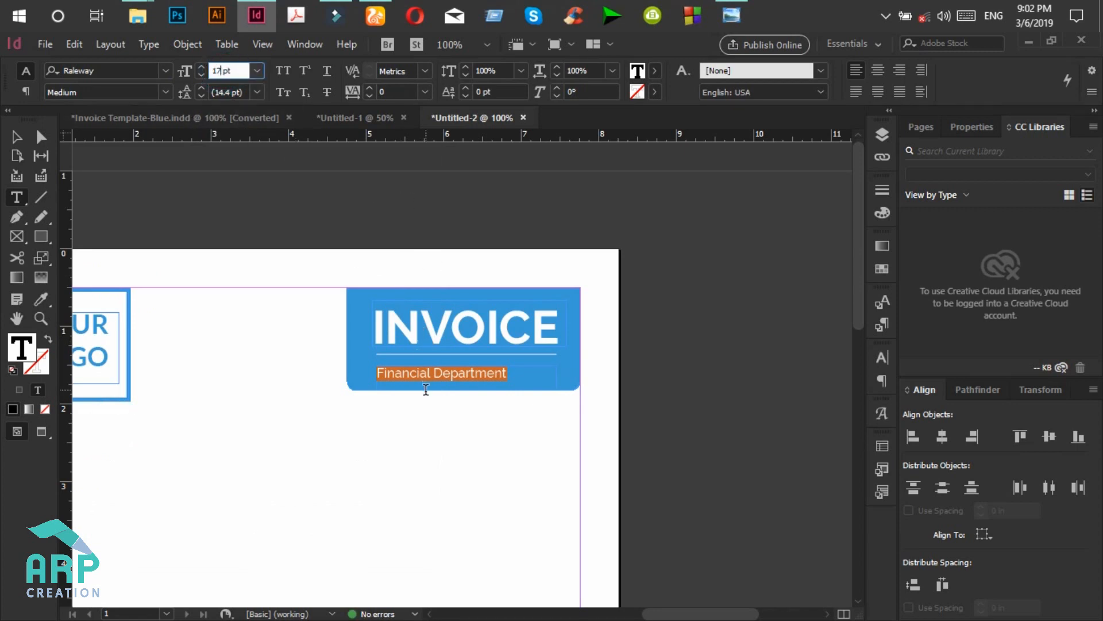
key(Return)
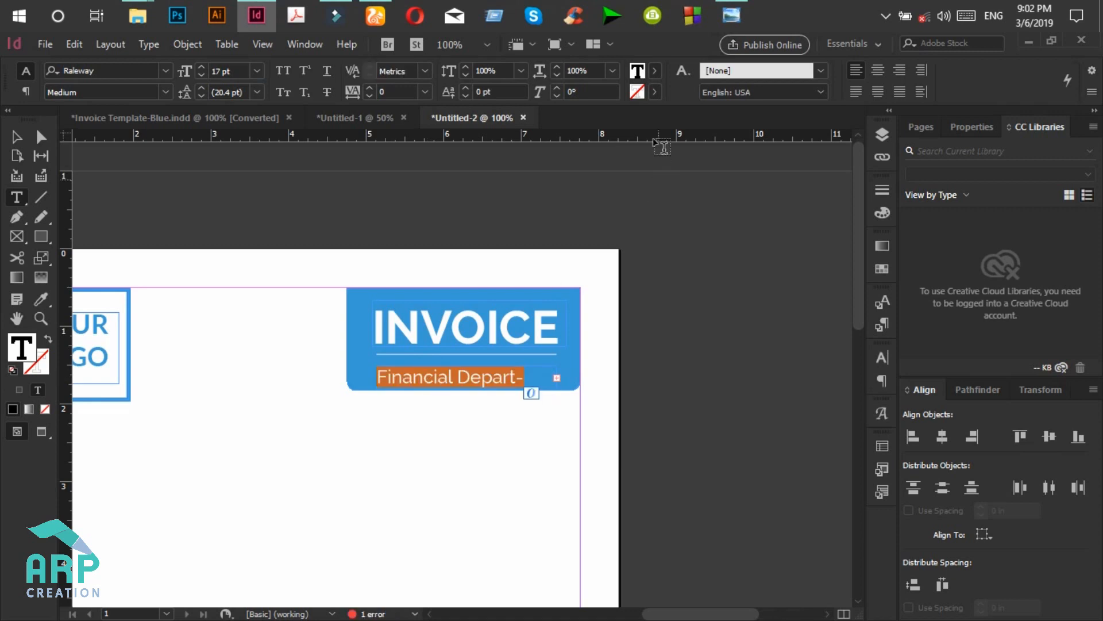
click(654, 71)
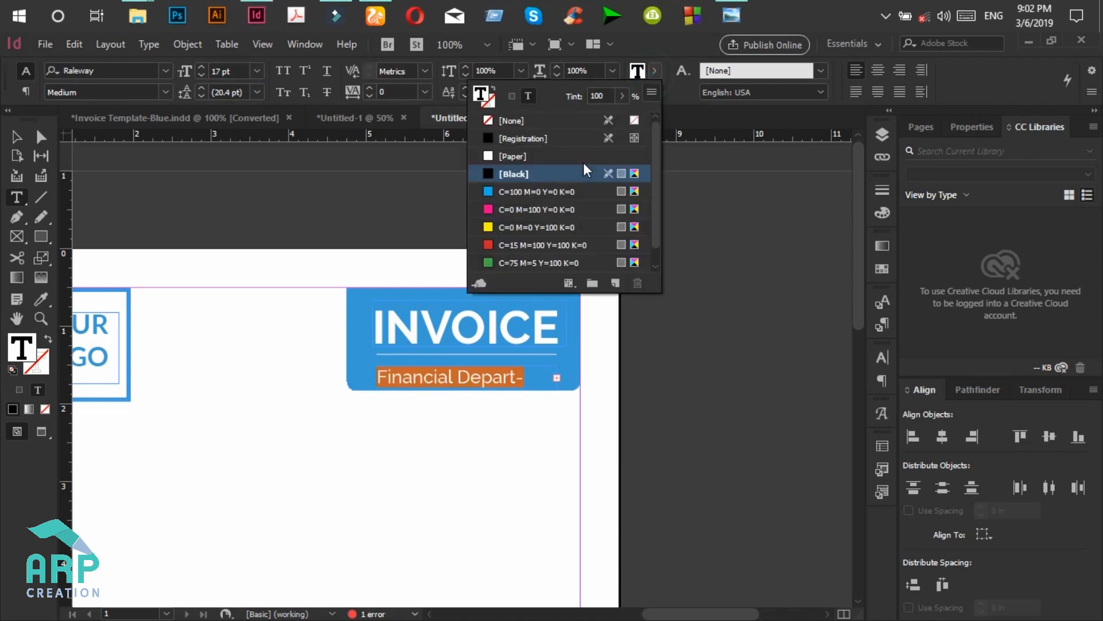
click(517, 156)
Widen the Financial Department text frame to 2.5 in and nudge it to about X 5.11 in, Y 1.45 in.
click(16, 137)
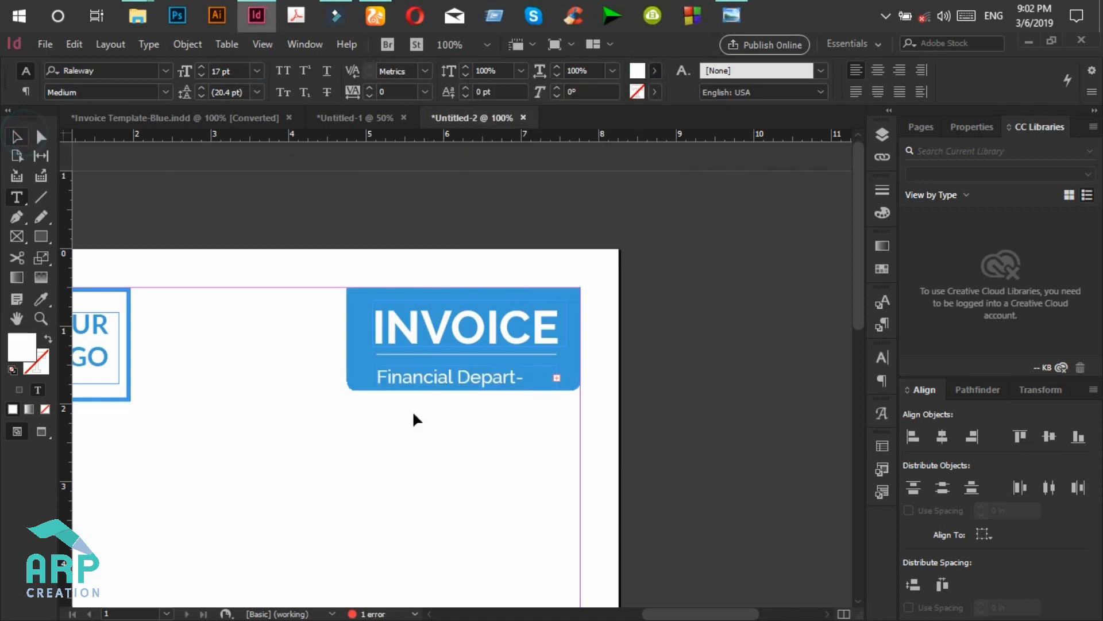
click(387, 384)
drag(557, 379, 571, 379)
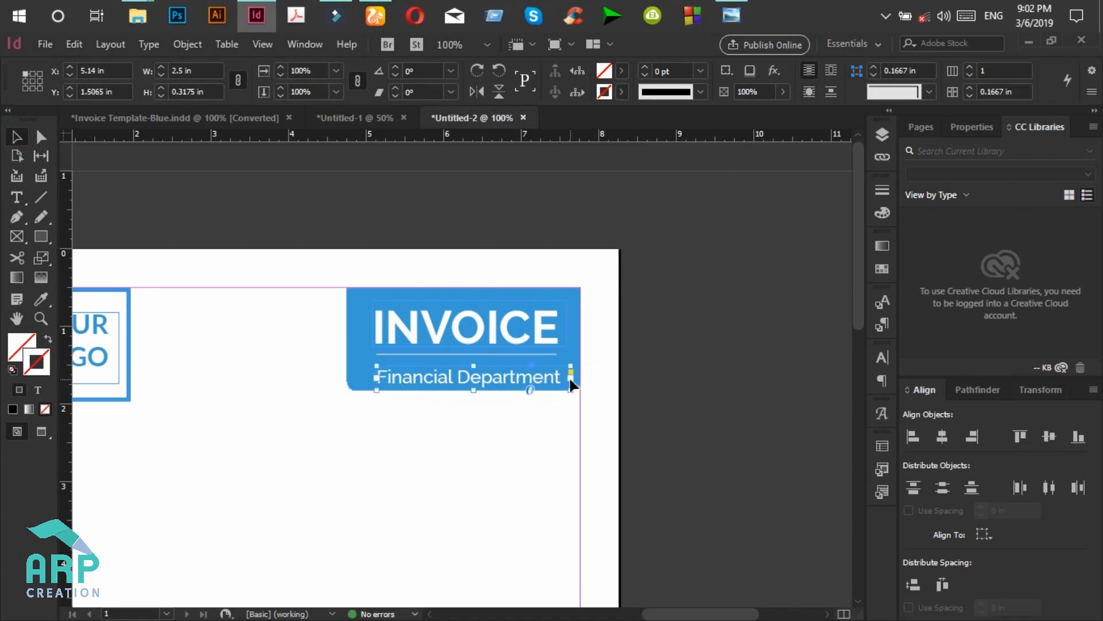
key(Up)
key(Up)
key(Up)
key(Up)
key(Left)
key(Left)
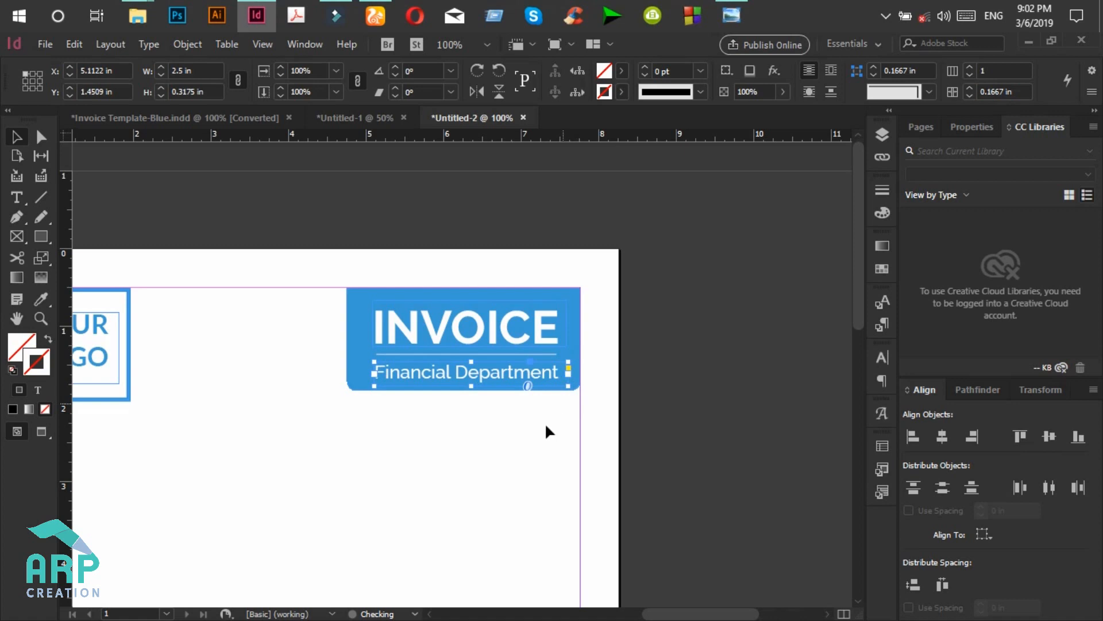
click(539, 423)
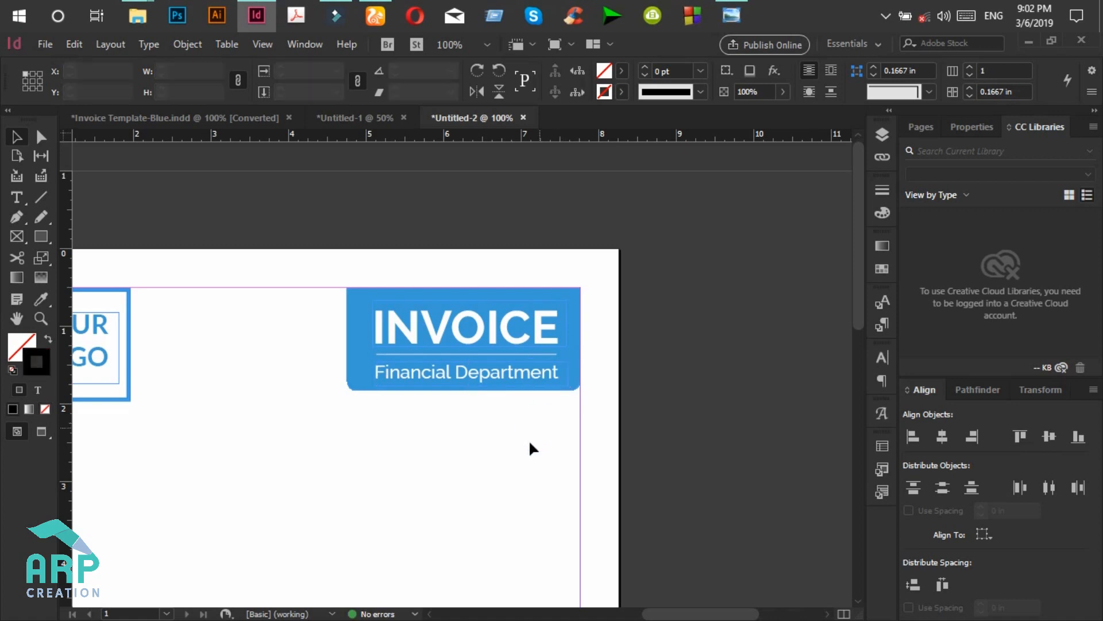
Nudge the blue header block slightly down behind the INVOICE and Financial Department text.
click(567, 343)
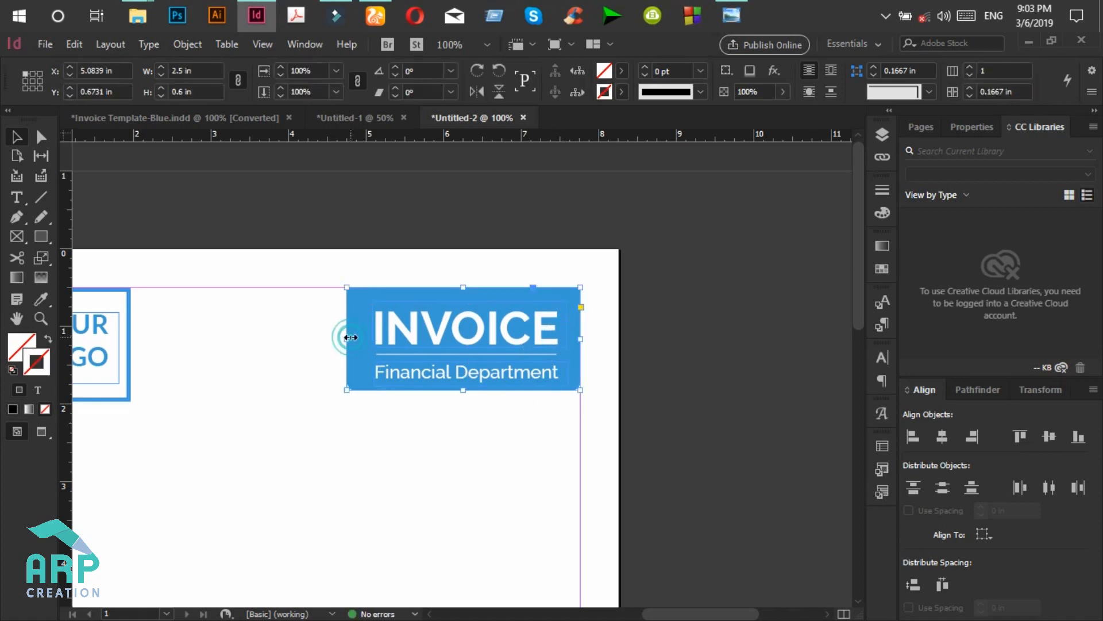
key(Down)
key(Down)
key(Down)
key(Down)
click(398, 436)
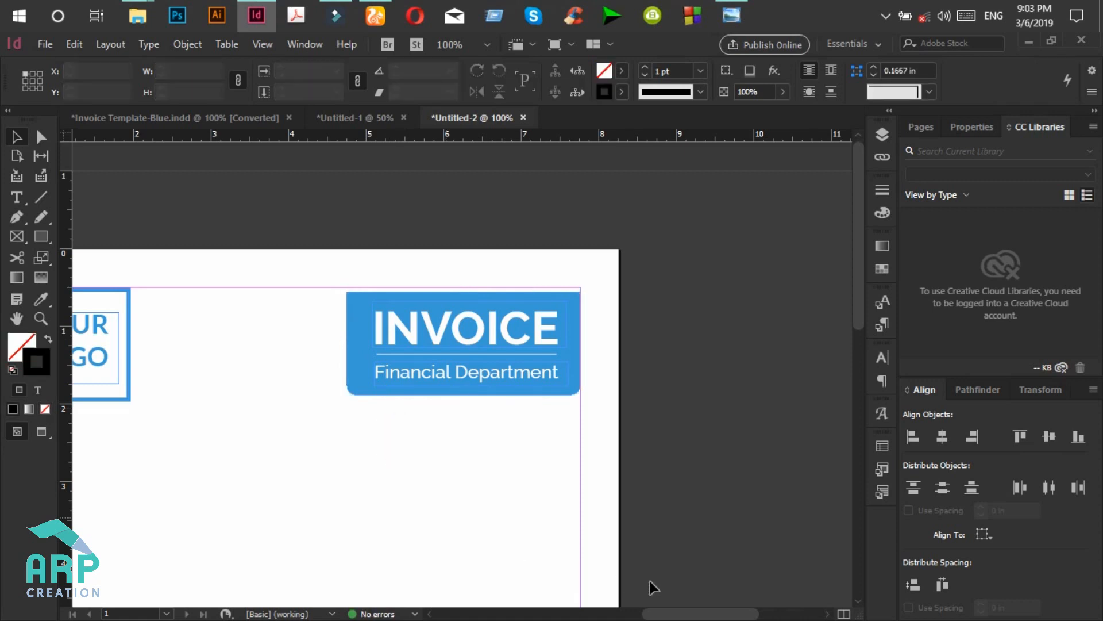
Shrink the square frame around YOUR LOGO to about 1.32 in per side and set its stroke weight to 2 pt.
drag(688, 614, 661, 614)
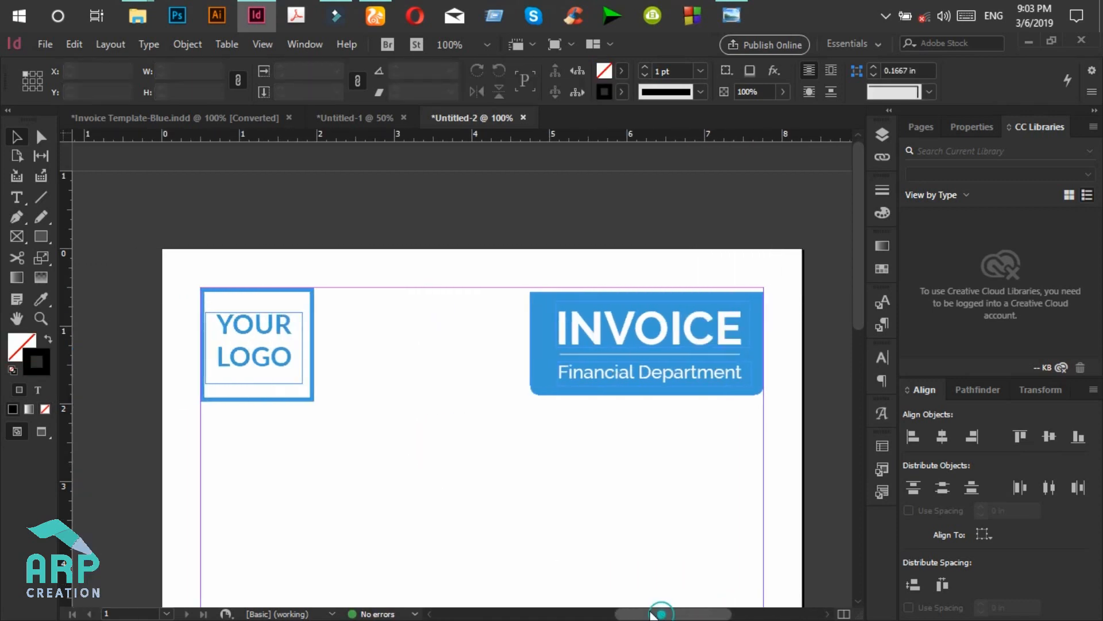
click(313, 312)
drag(313, 400, 304, 388)
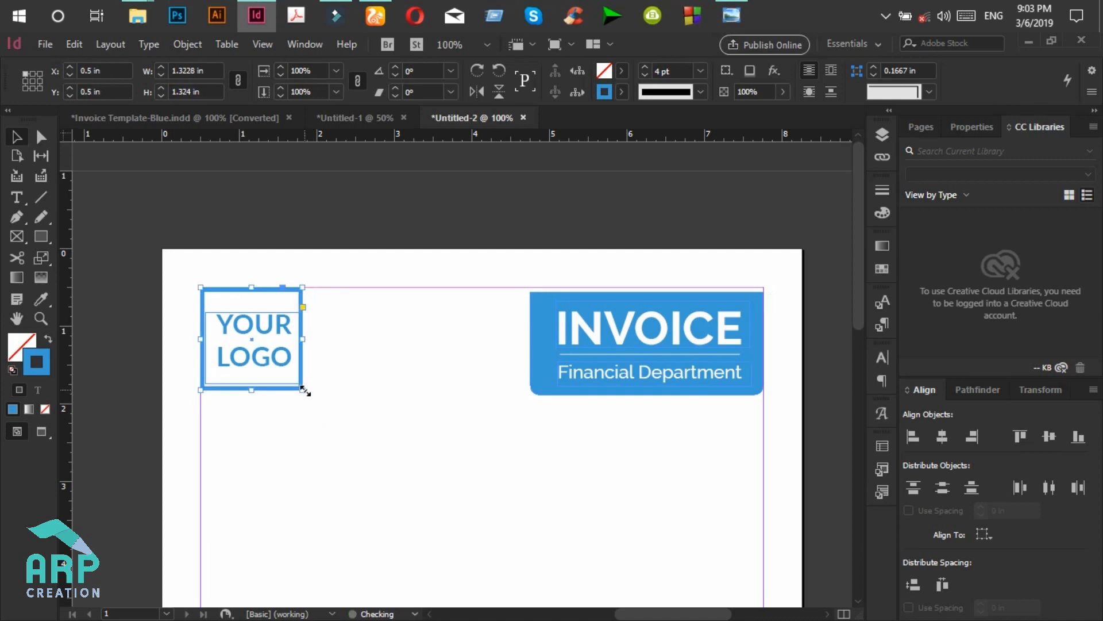
click(644, 75)
click(643, 76)
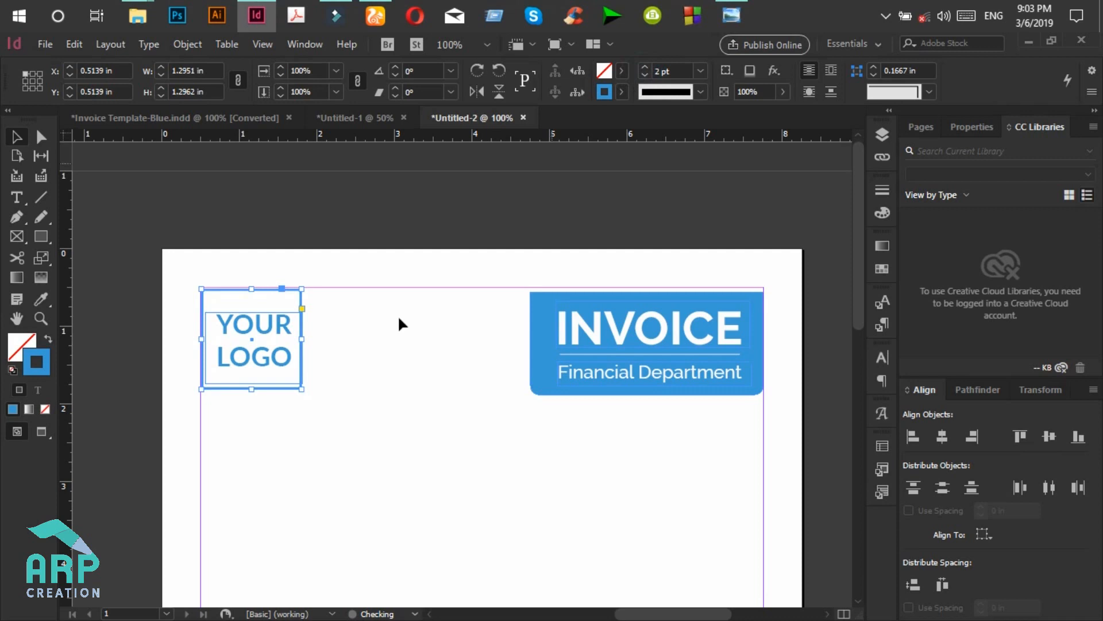
click(331, 362)
click(299, 305)
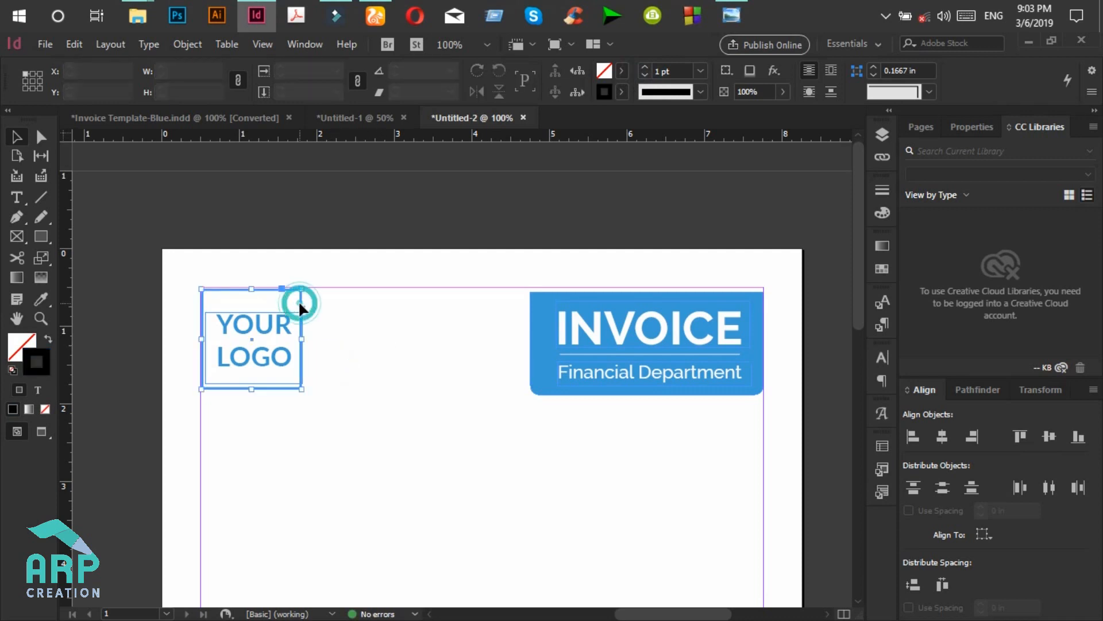
click(350, 314)
Shorten the YOUR LOGO text frame to about 0.79 in high from its lower edge.
click(268, 333)
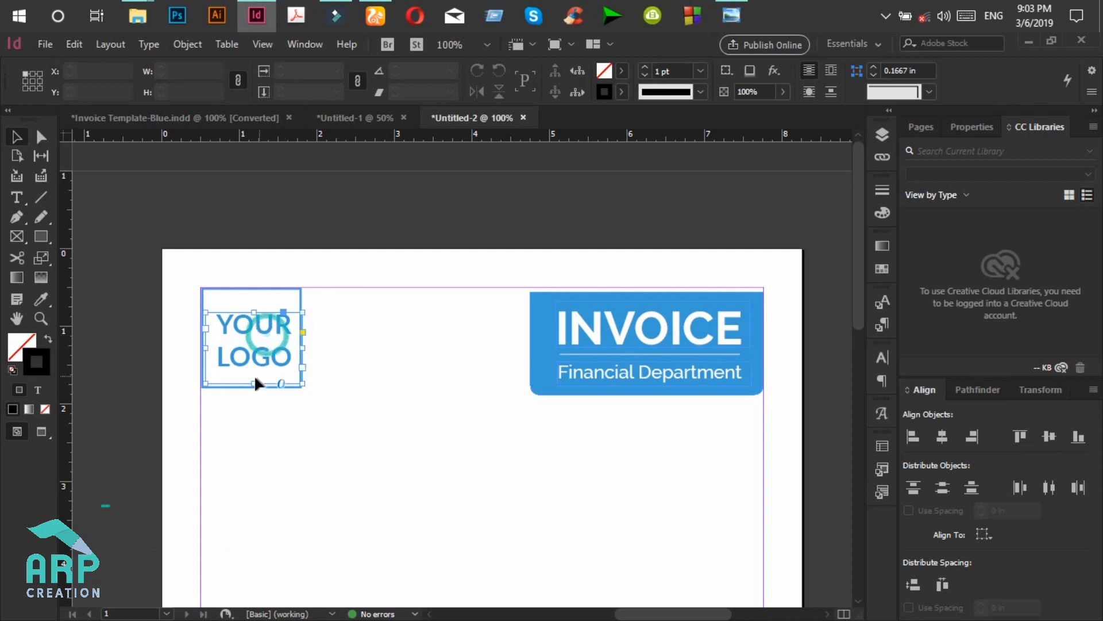
drag(253, 384, 257, 373)
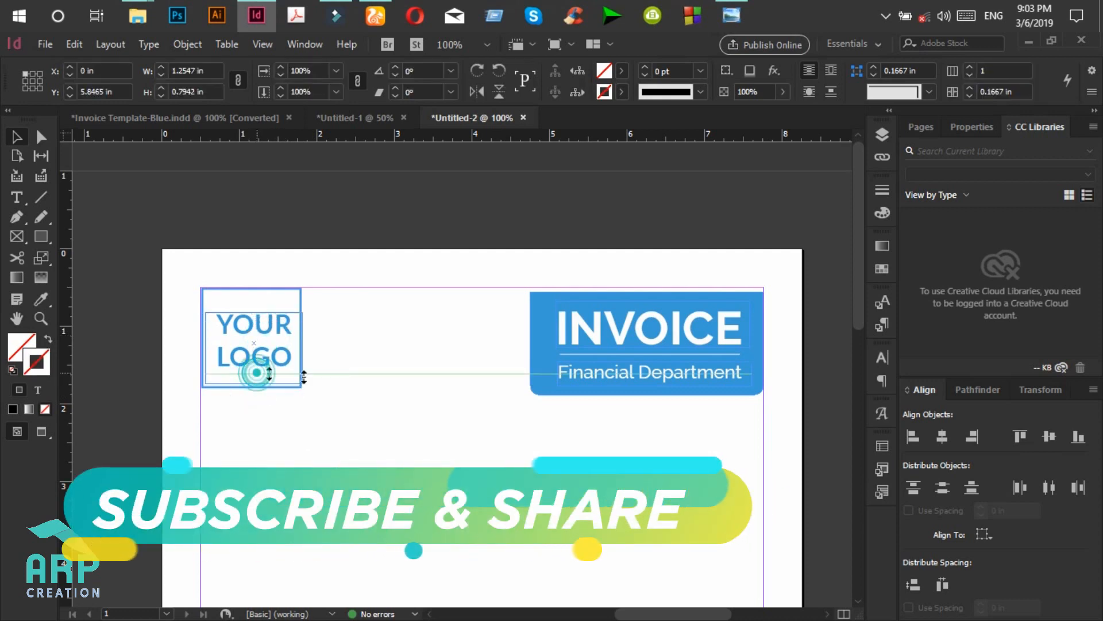
click(436, 381)
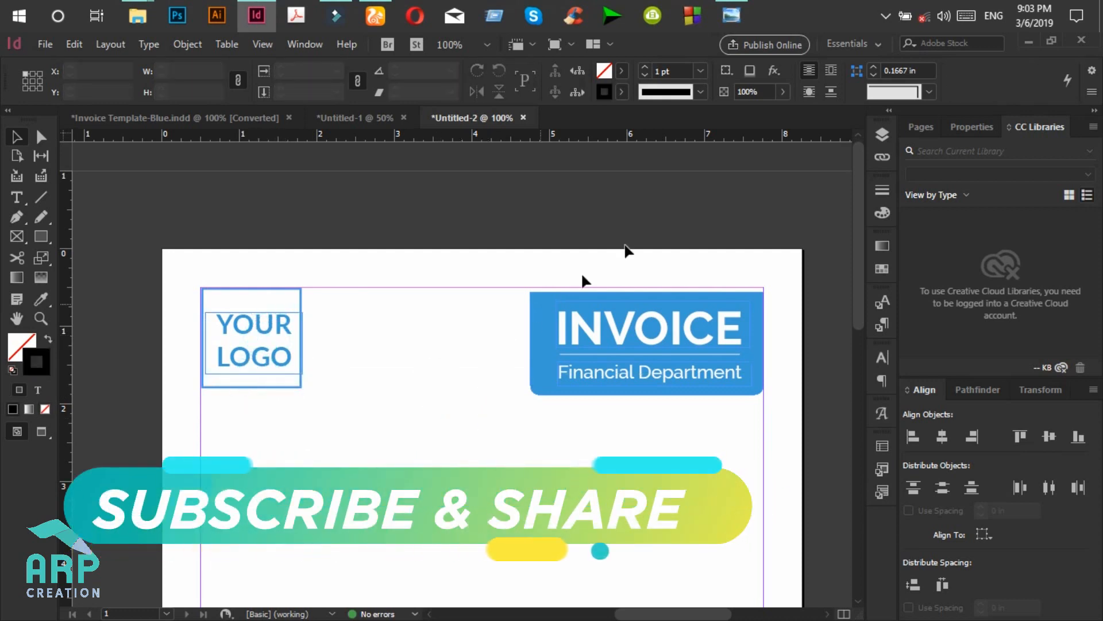
Check the reference image Slider Image 1.jpg, then draw a black-filled, strokeless rectangle about 2.05 × 0.3 in below the logo box.
click(733, 14)
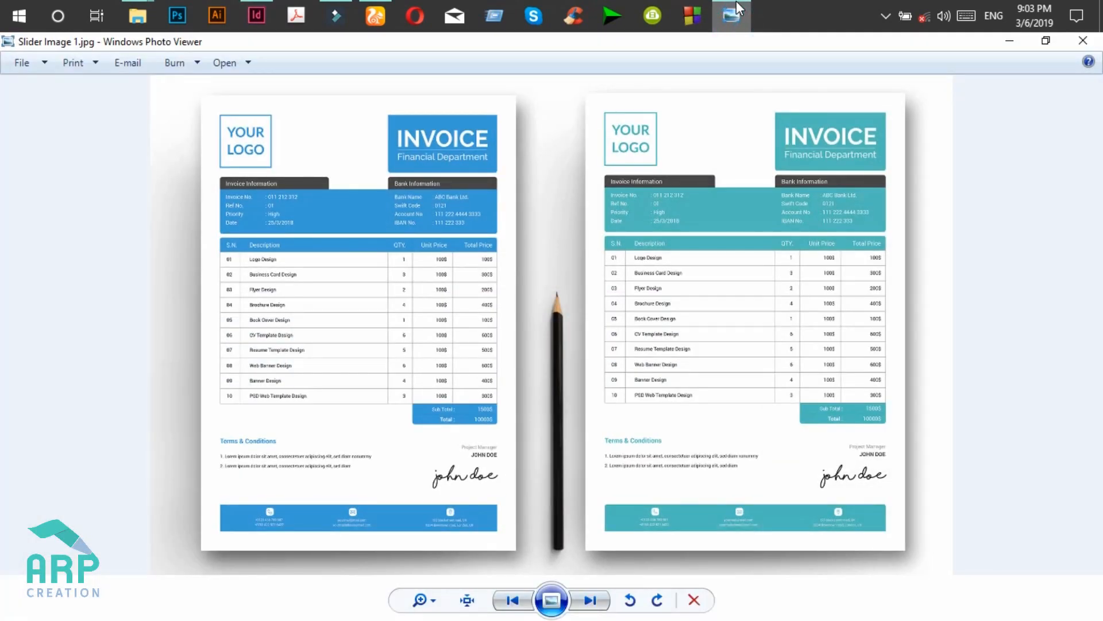
click(737, 5)
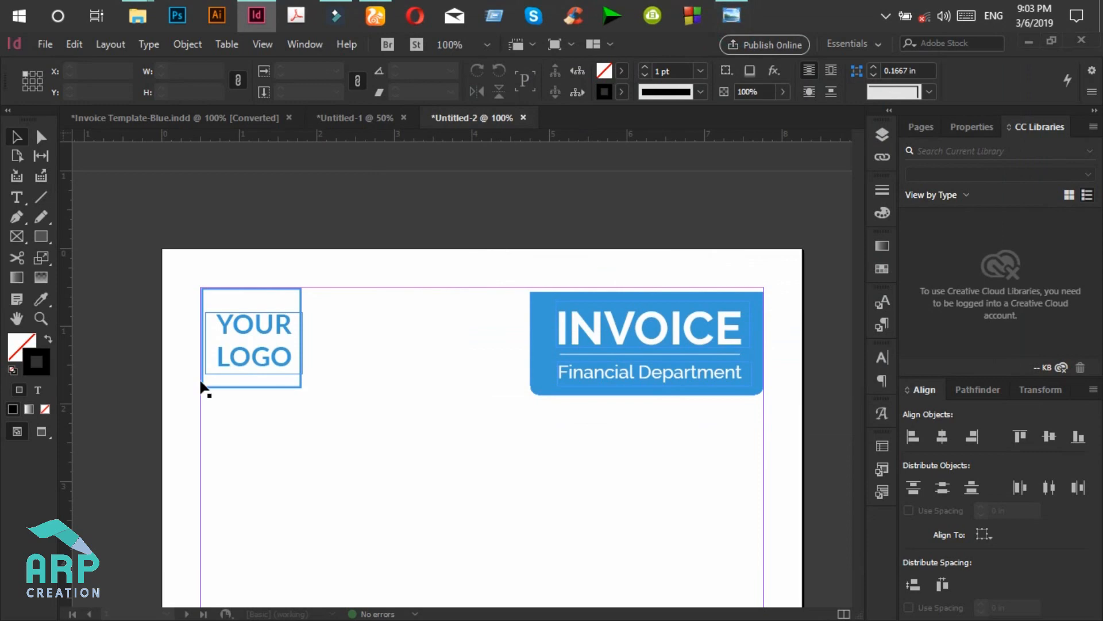
click(741, 5)
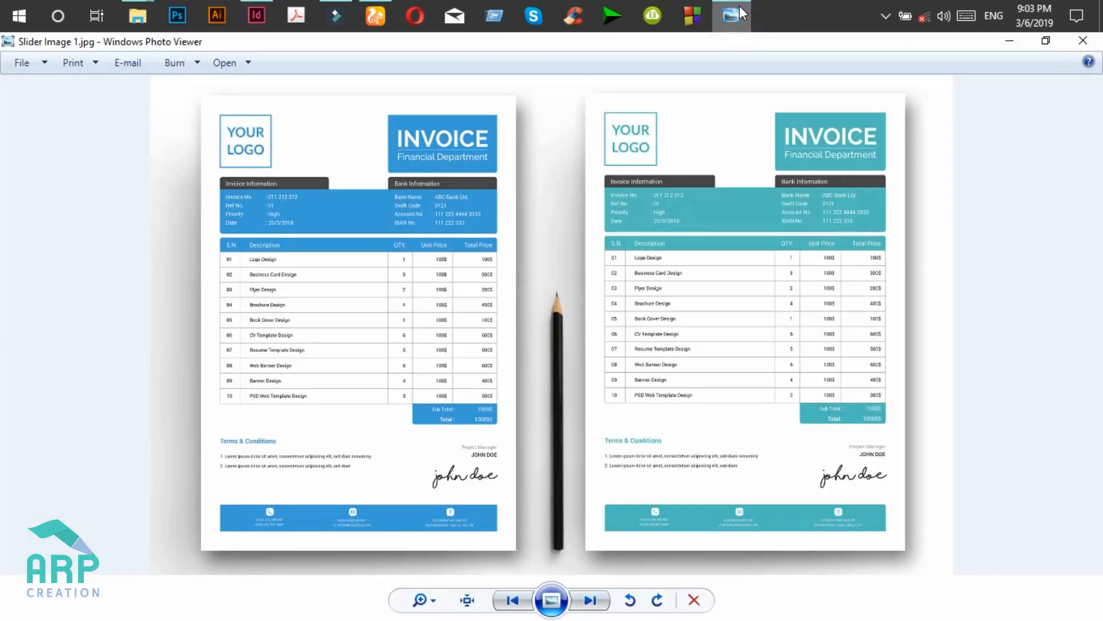
click(740, 6)
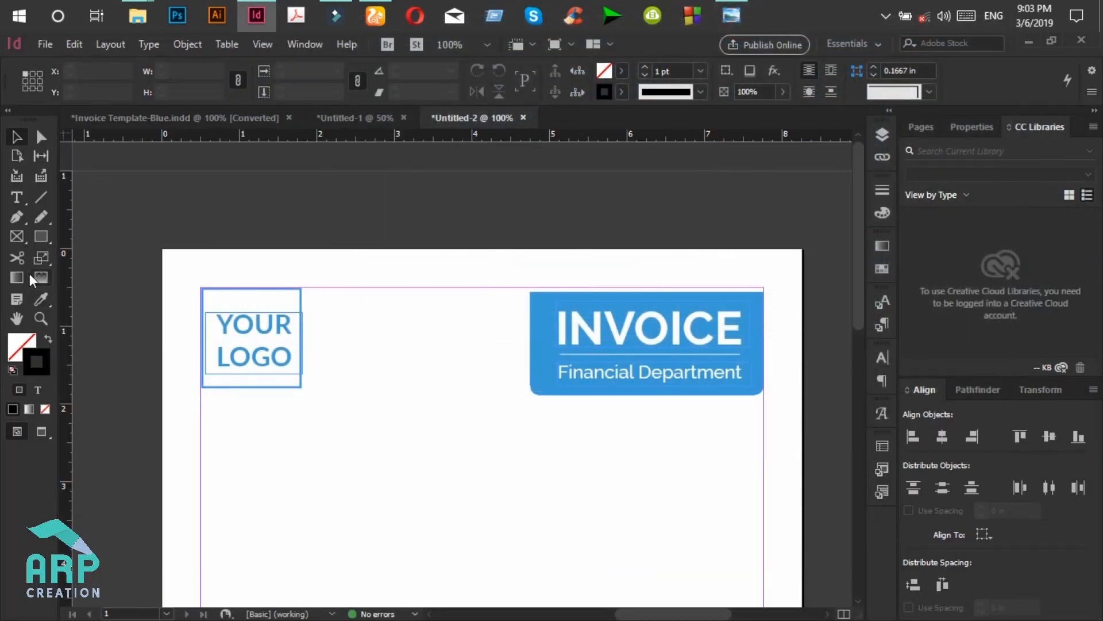
click(40, 237)
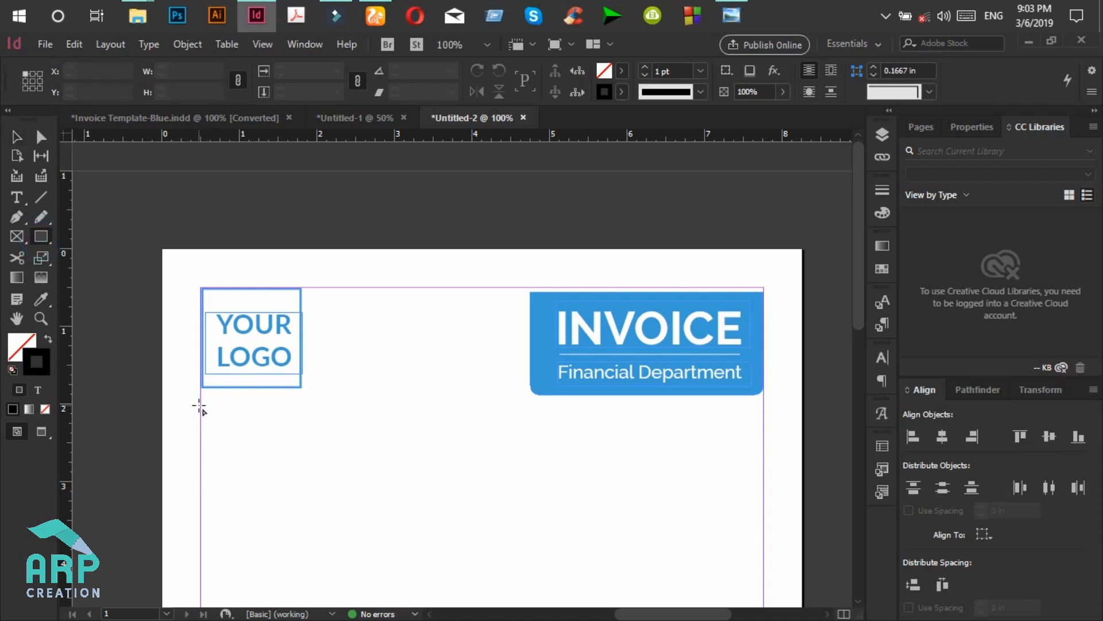
mouse_move(201, 404)
mouse_down()
mouse_move(286, 458)
mouse_move(320, 433)
mouse_move(362, 428)
mouse_up()
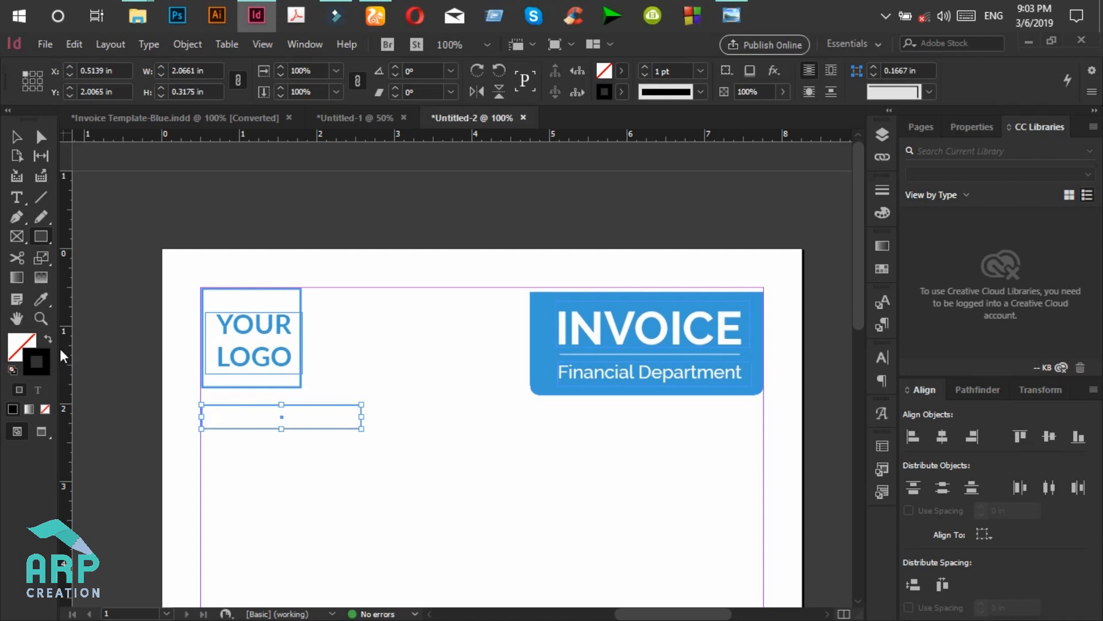
click(48, 338)
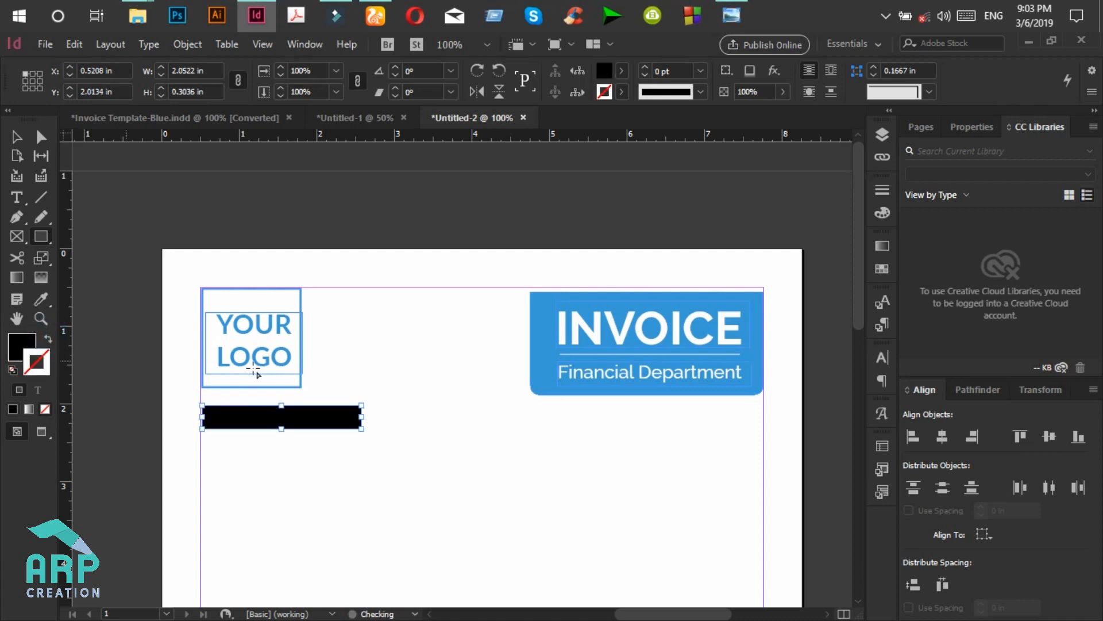
Compare with the reference image and set the new rectangle's fill to a dark grey of about #1f1f1f.
click(14, 343)
double_click(21, 344)
click(724, 5)
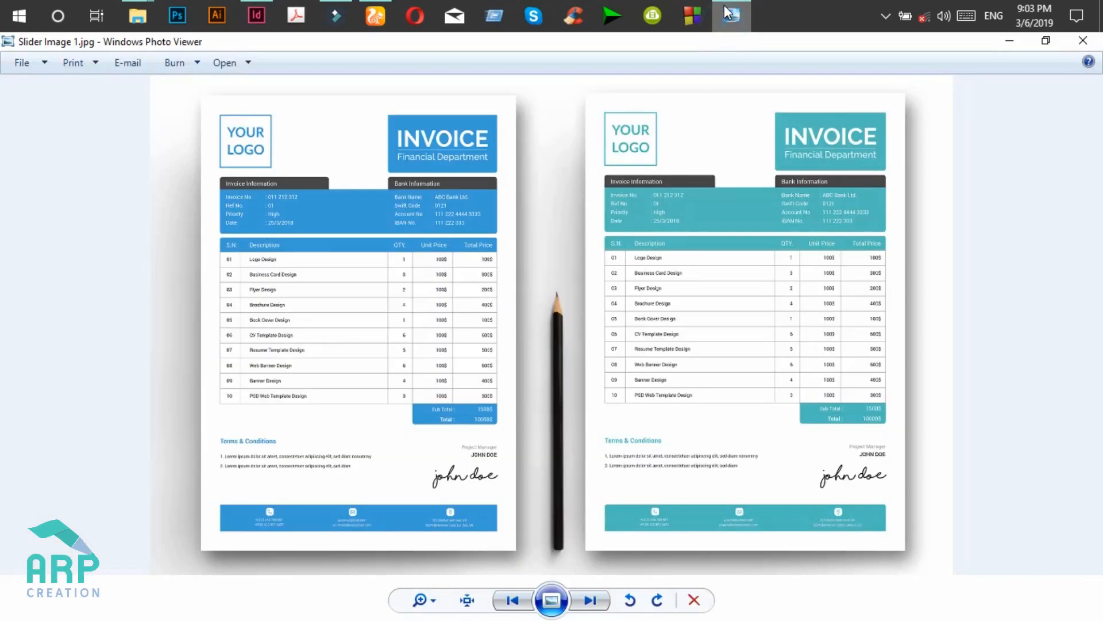
click(724, 4)
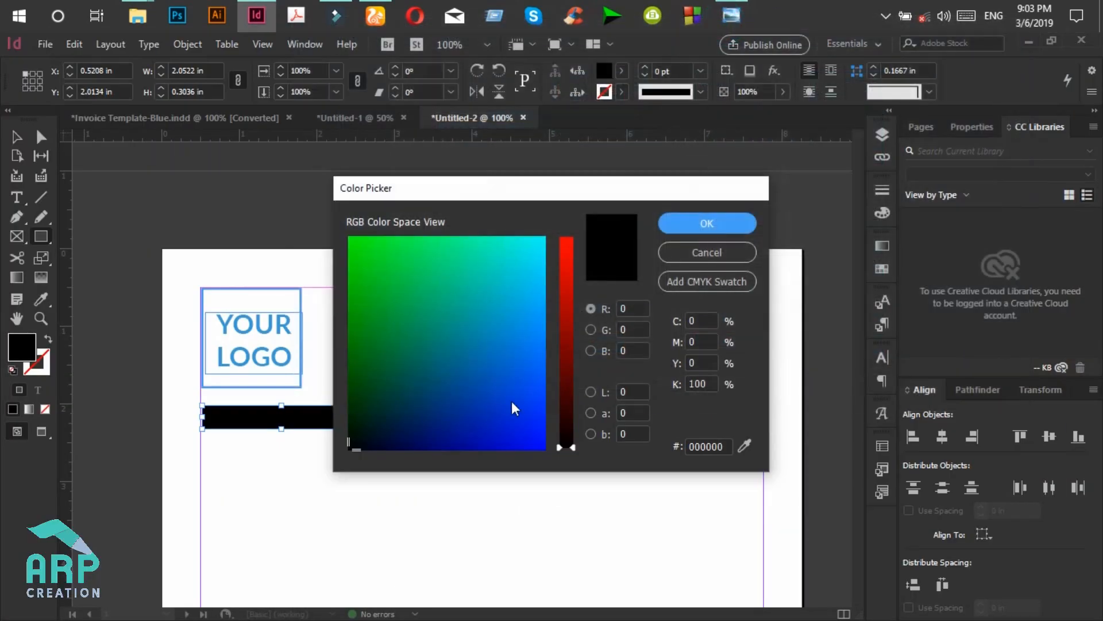
click(591, 391)
drag(577, 449, 577, 419)
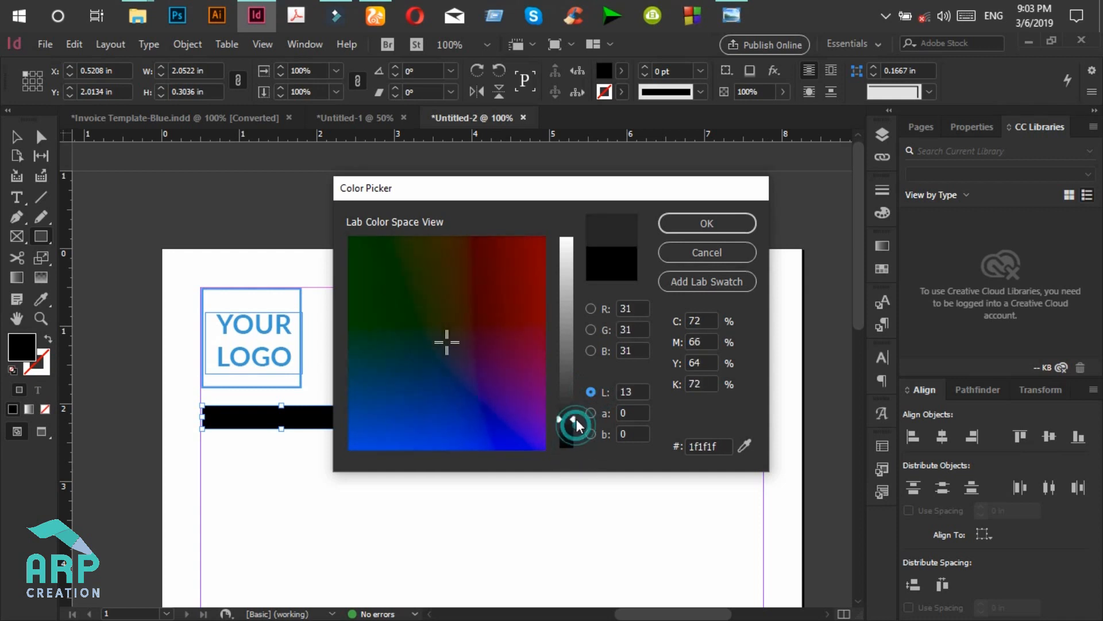
click(695, 222)
click(16, 137)
click(343, 319)
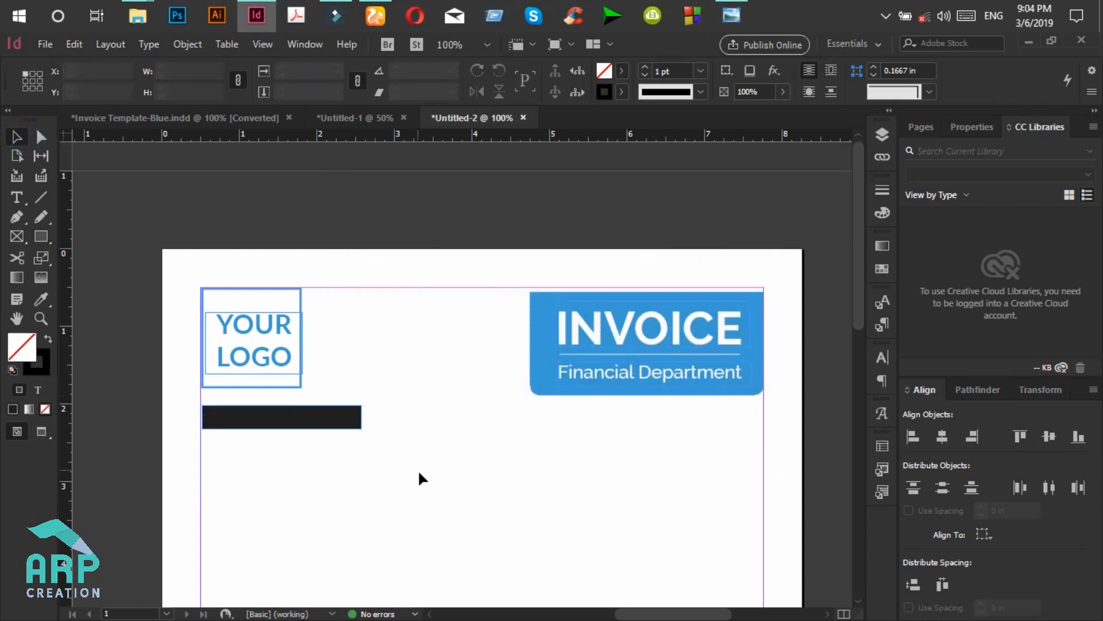
Nudge the dark bar left to X 0.5069 in and round its two upper corners with a 0.125 in corner size.
scroll(419, 467, down, 3)
click(333, 346)
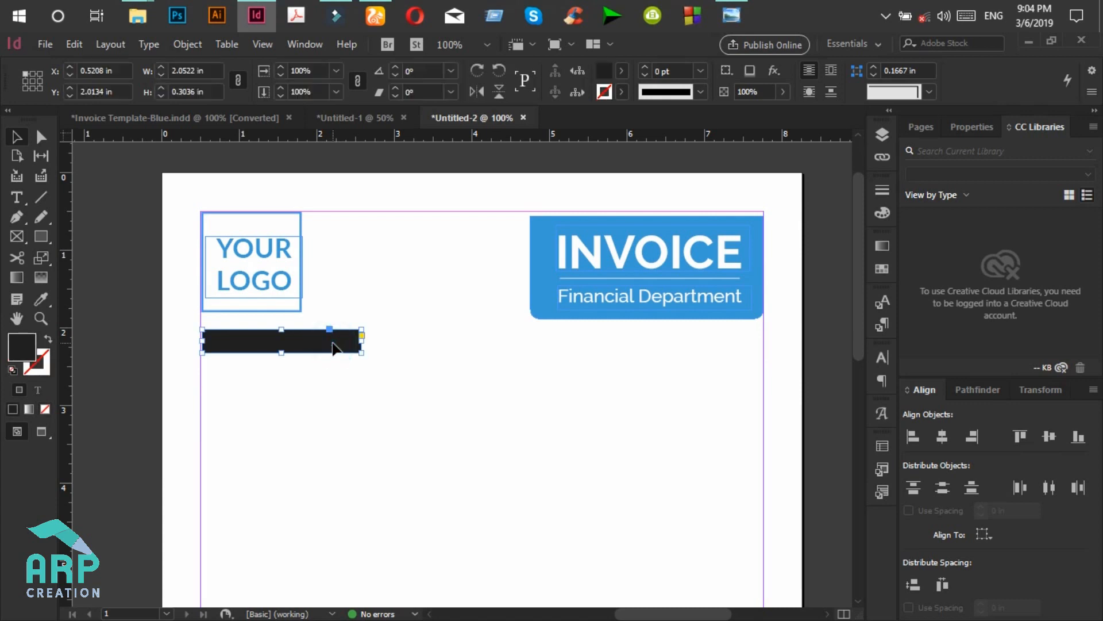
key(Left)
alt+click(857, 71)
drag(380, 156, 532, 160)
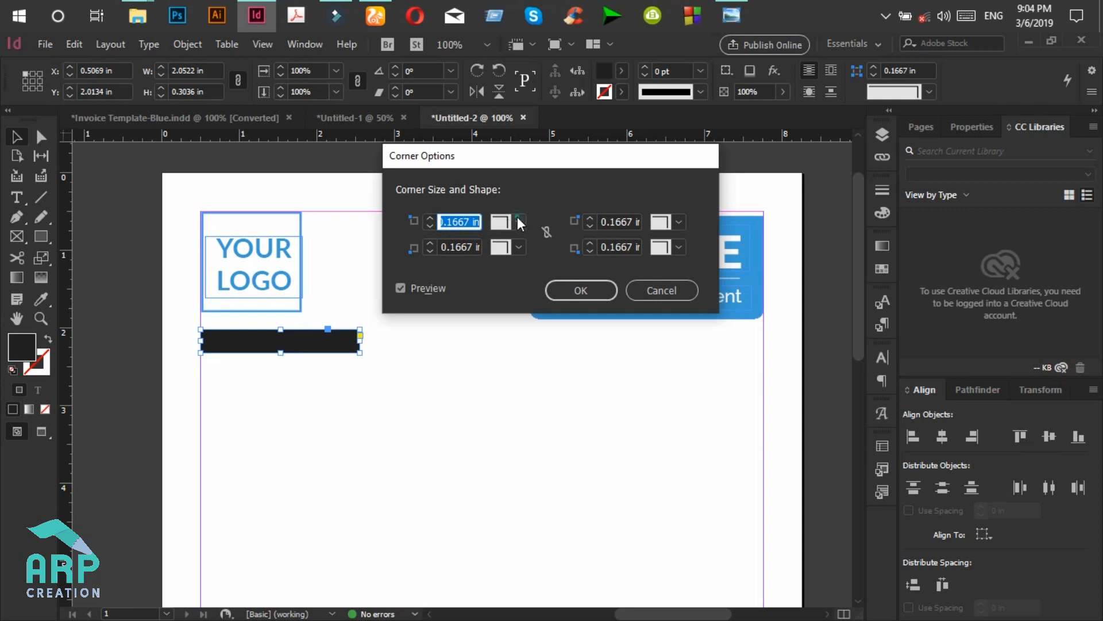
click(517, 216)
click(537, 326)
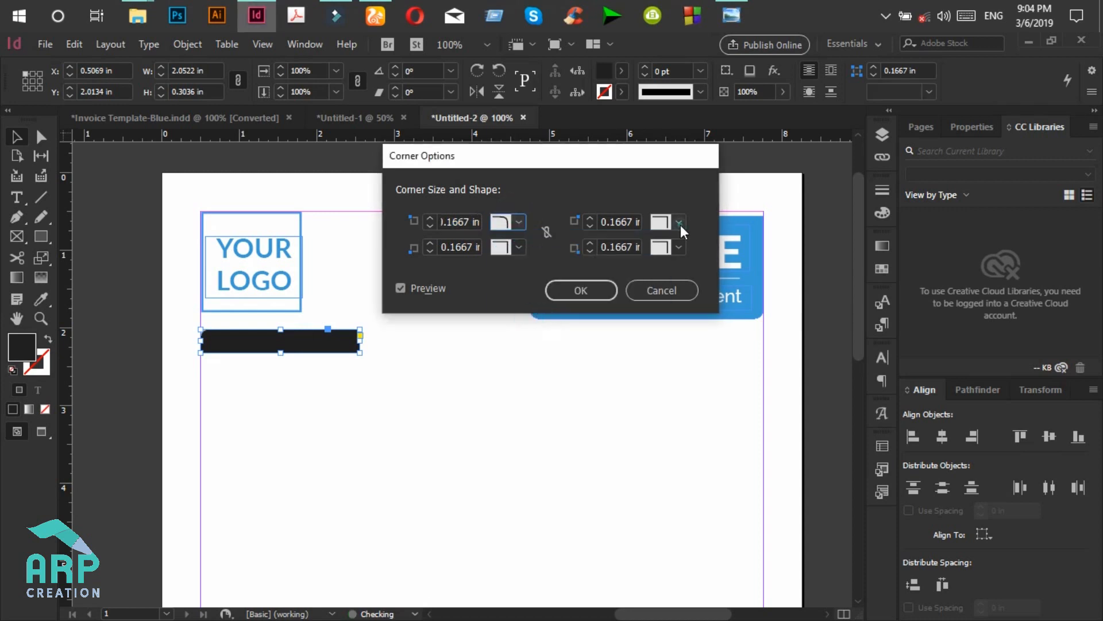
click(679, 223)
click(693, 325)
click(432, 225)
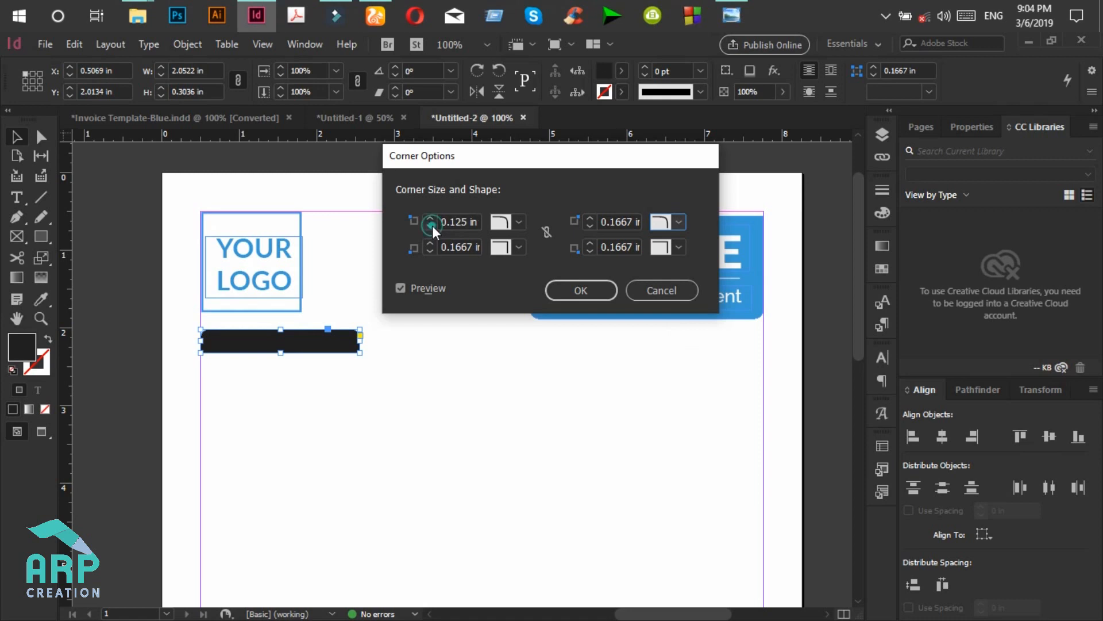
click(590, 225)
click(581, 290)
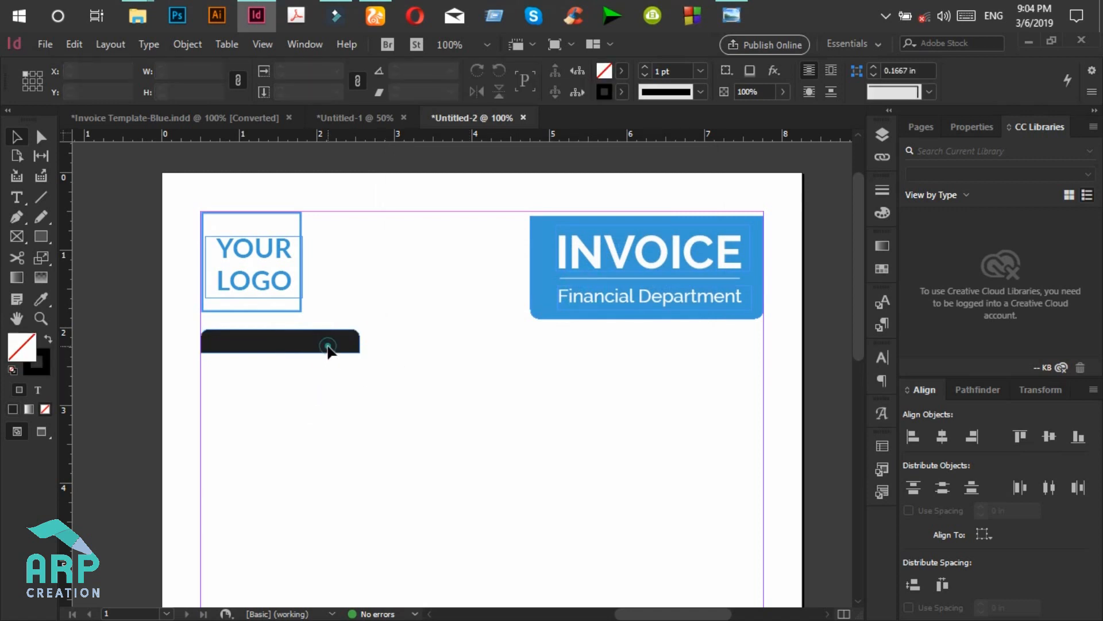
Lighten the bar's fill to dark grey #373737.
double_click(26, 347)
drag(567, 413, 564, 399)
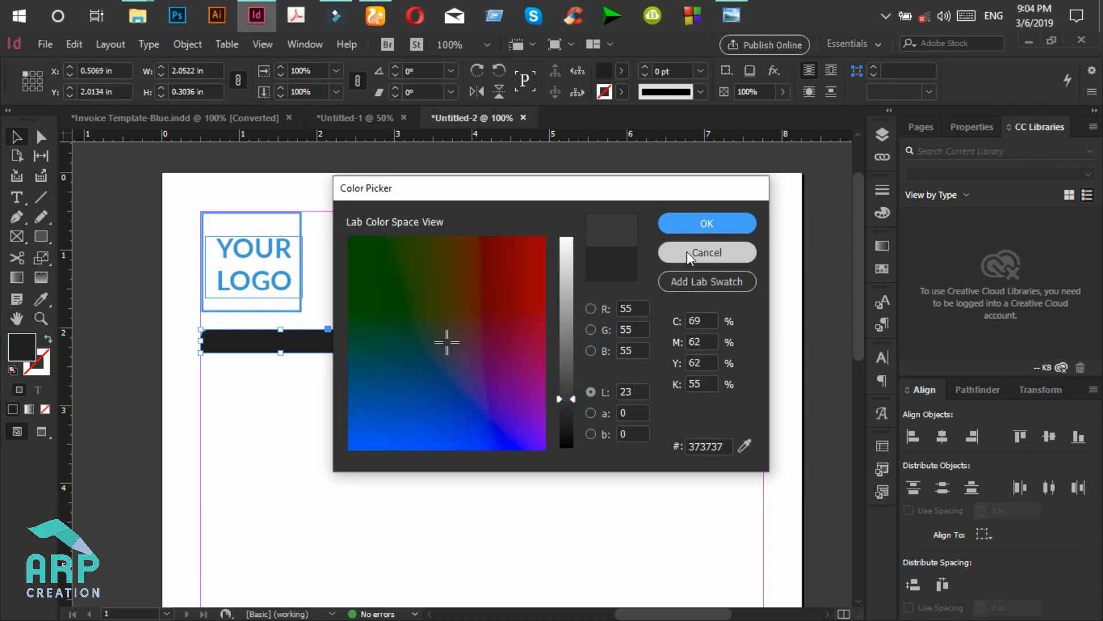
click(695, 231)
click(335, 378)
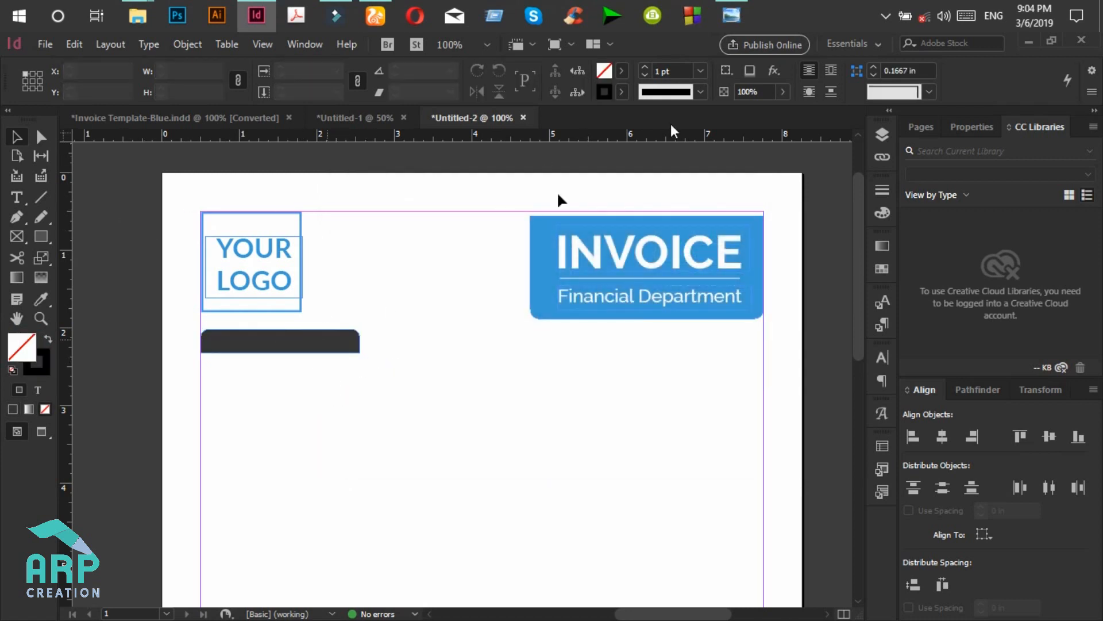
Check the reference image and move the dark grey bar down to about Y 2.055 in.
click(738, 10)
click(738, 10)
scroll(270, 366, down, 1)
click(320, 301)
drag(320, 300, 320, 306)
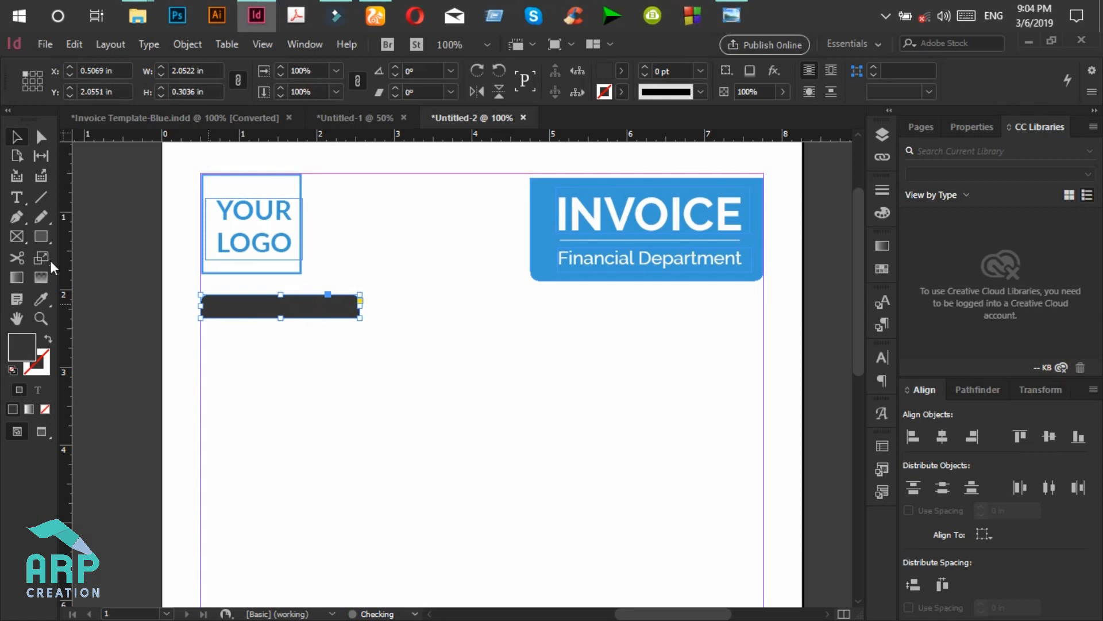
Draw a text frame inside the dark grey bar and enter "Invoice Information", checking the wording against the reference image.
click(15, 197)
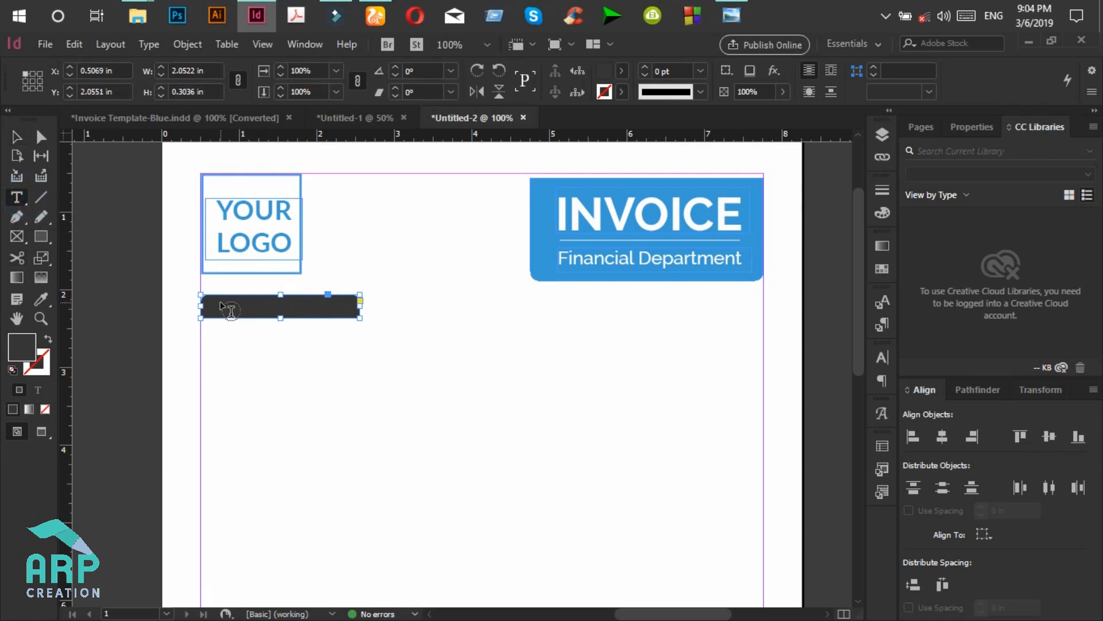
drag(217, 301, 336, 317)
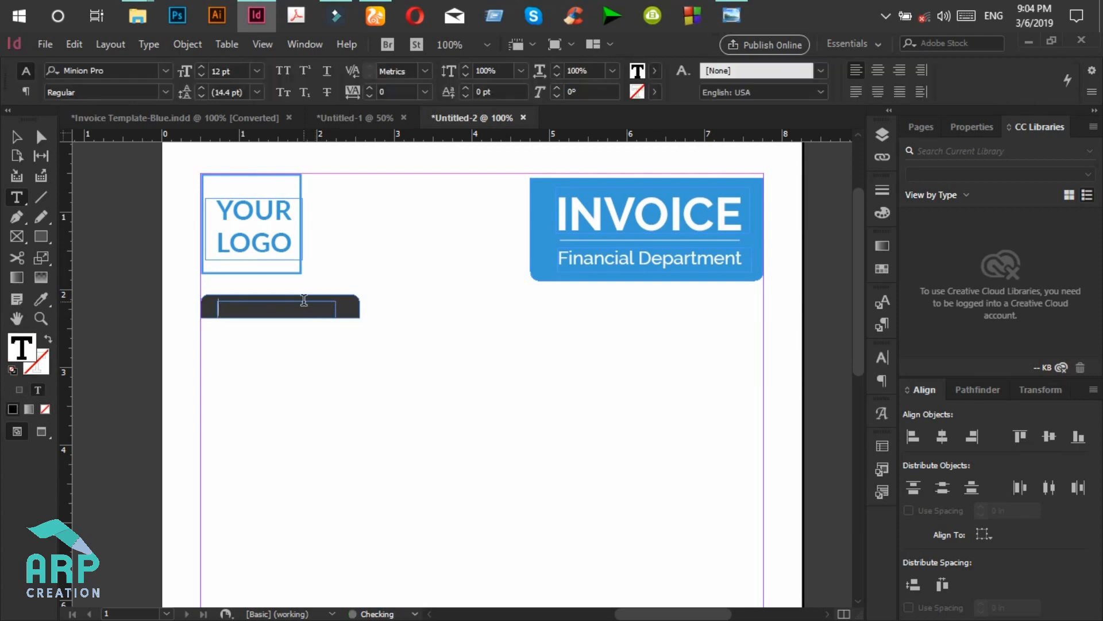
click(732, 16)
click(737, 17)
Set the fill colour of the whole "Invoice Information" text to [Paper].
key(ctrl+a)
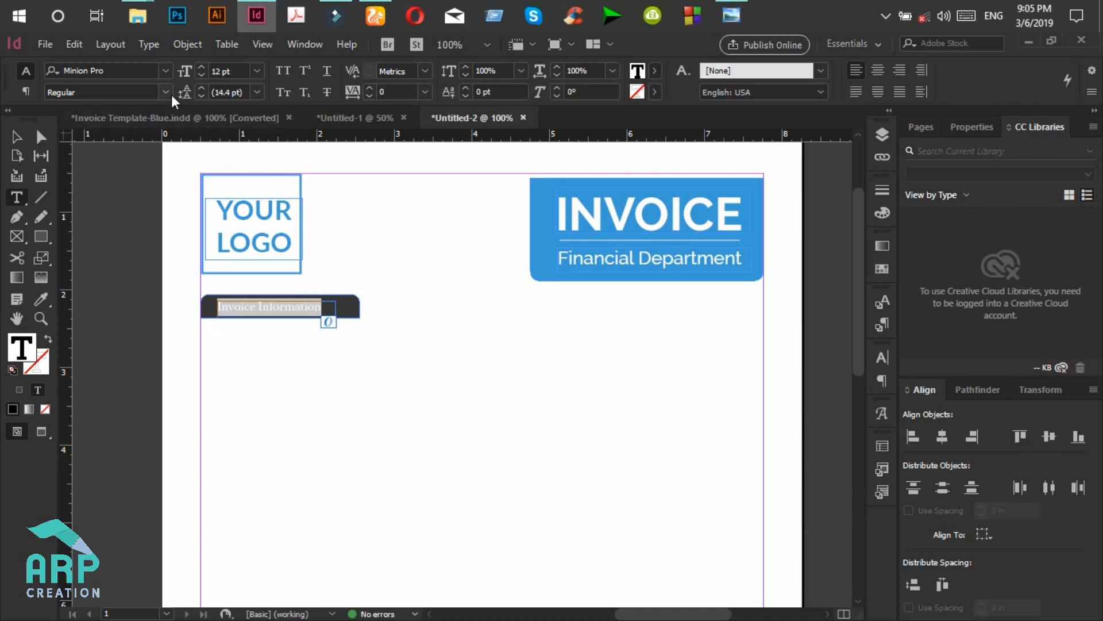
click(652, 72)
click(517, 157)
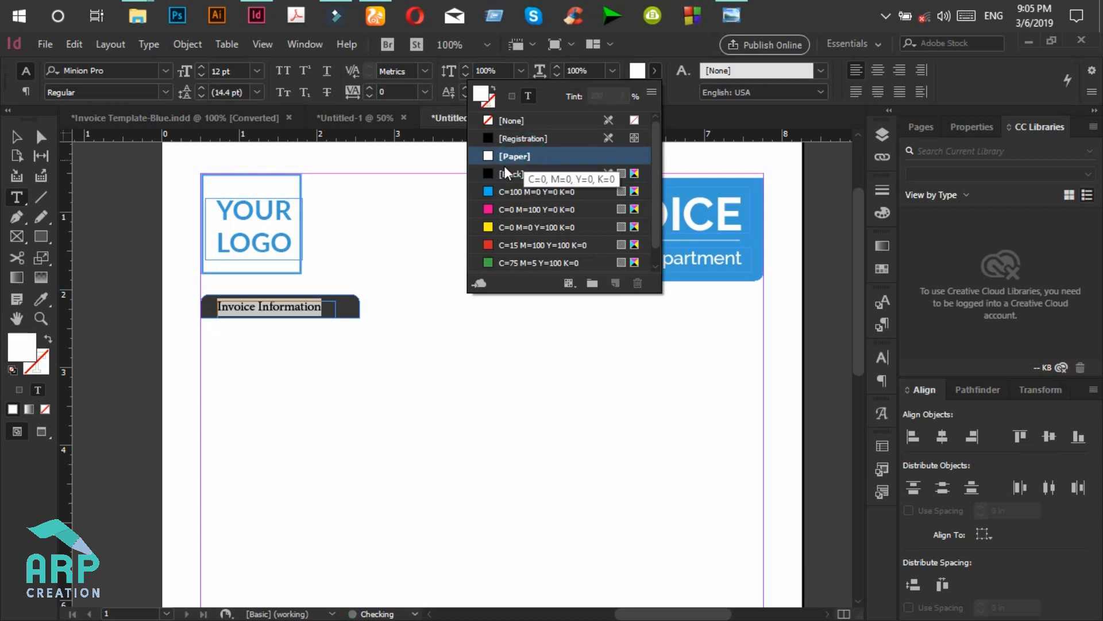
click(300, 308)
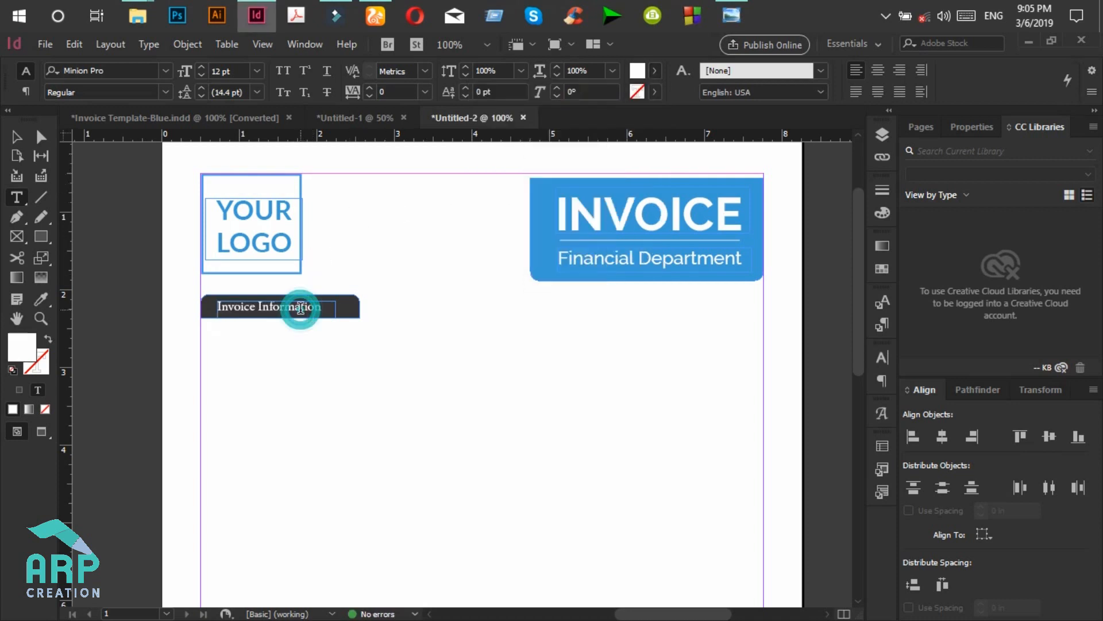
Set the "Invoice Information" text in Roboto Regular at 11 pt and deselect it.
key(ctrl+a)
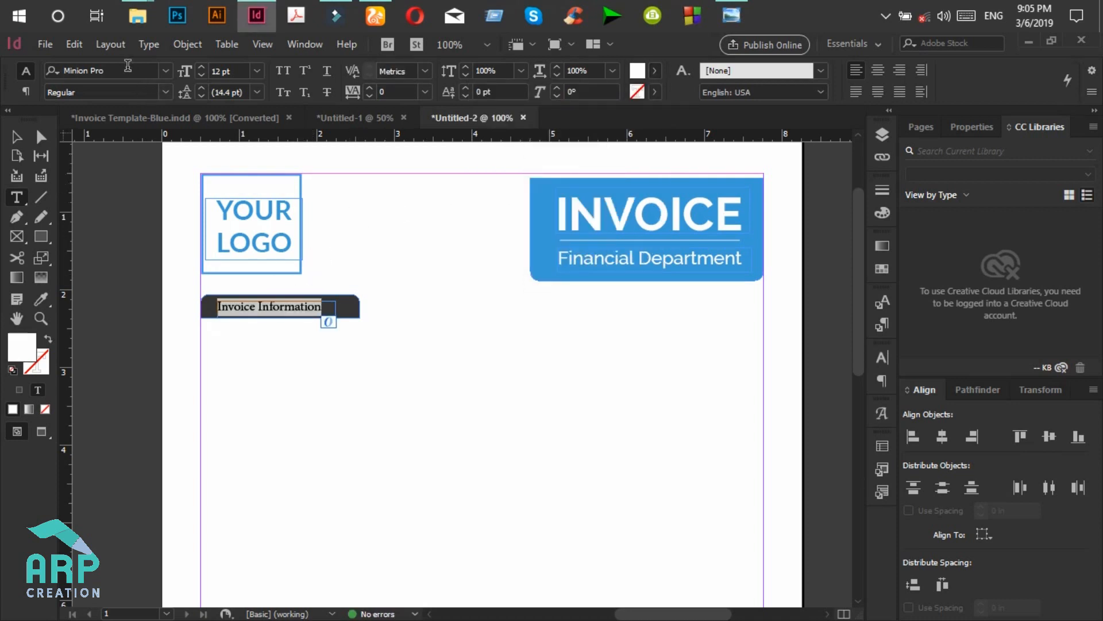
click(127, 65)
text(rob)
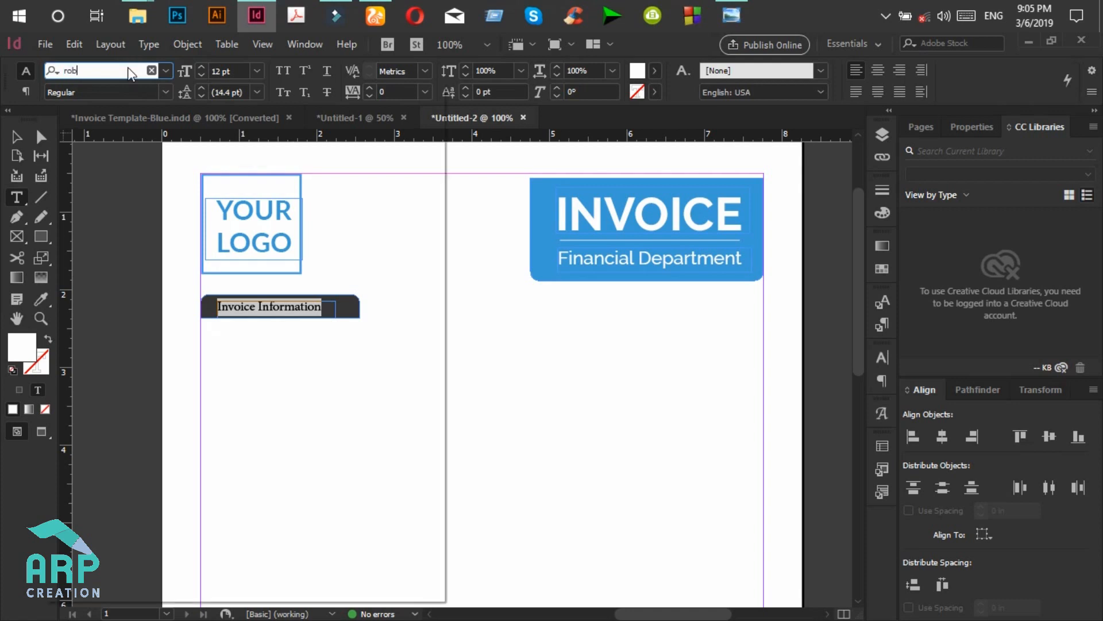
key(Return)
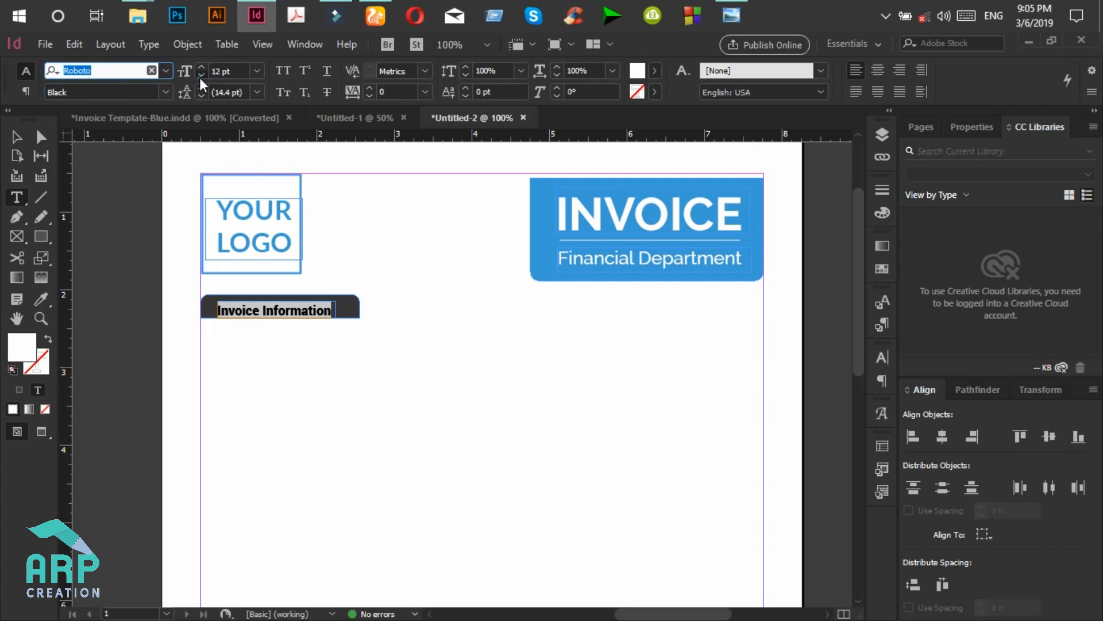
click(201, 77)
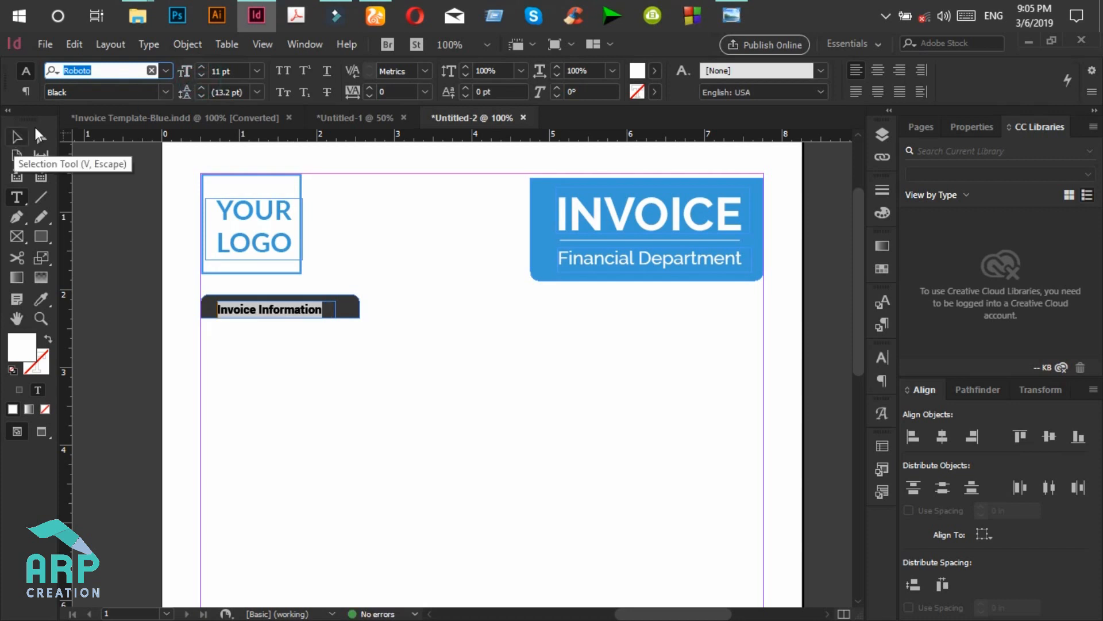
click(164, 92)
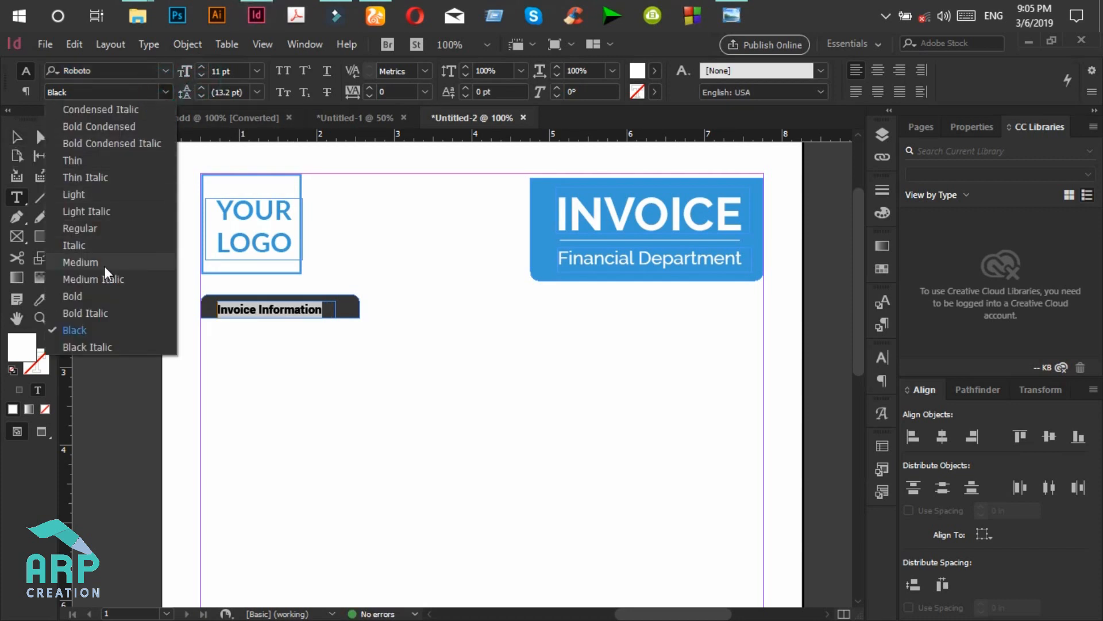
click(98, 230)
click(298, 310)
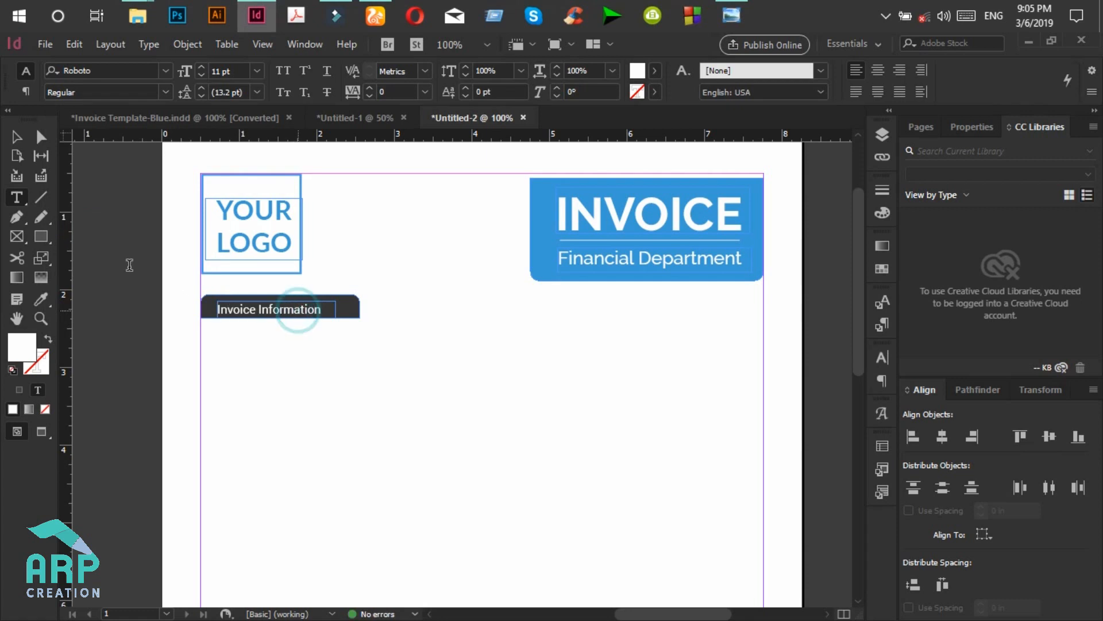
click(16, 136)
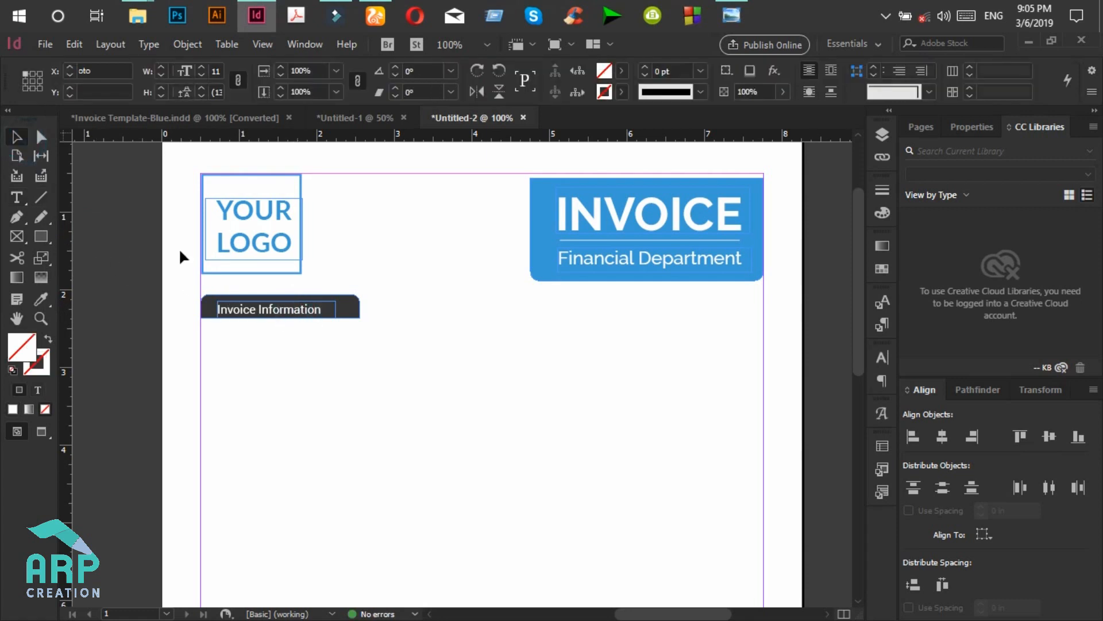
click(320, 329)
Draw a rectangle about 7.27 by 1.41 in directly beneath the dark bar, spanning the margins, and copy the INVOICE block's blue fill onto it.
scroll(367, 385, down, 1)
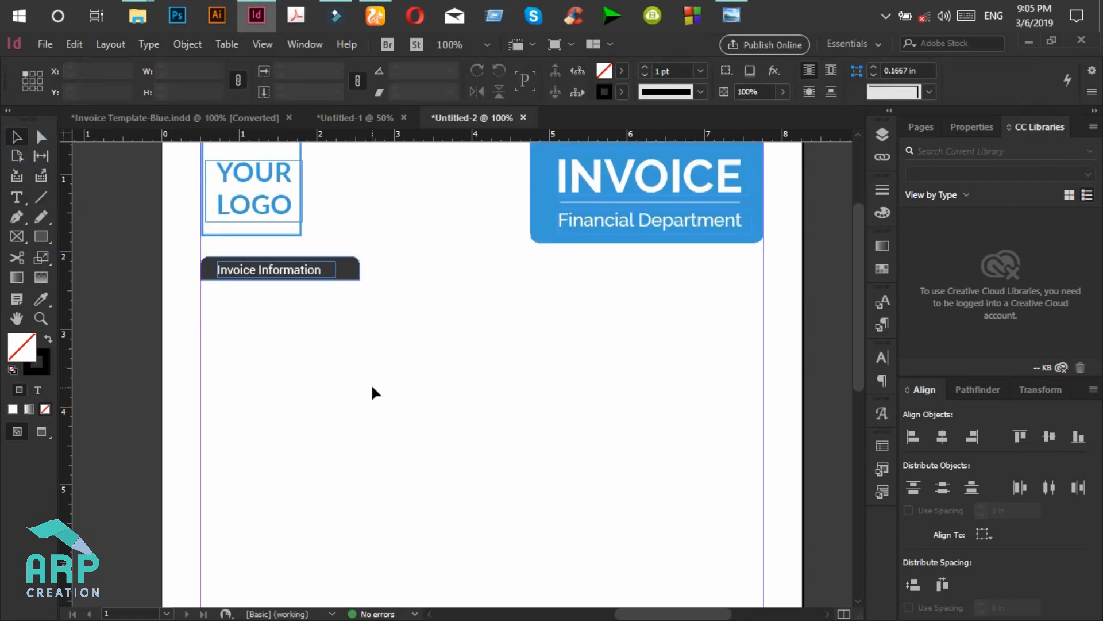
scroll(374, 388, up, 1)
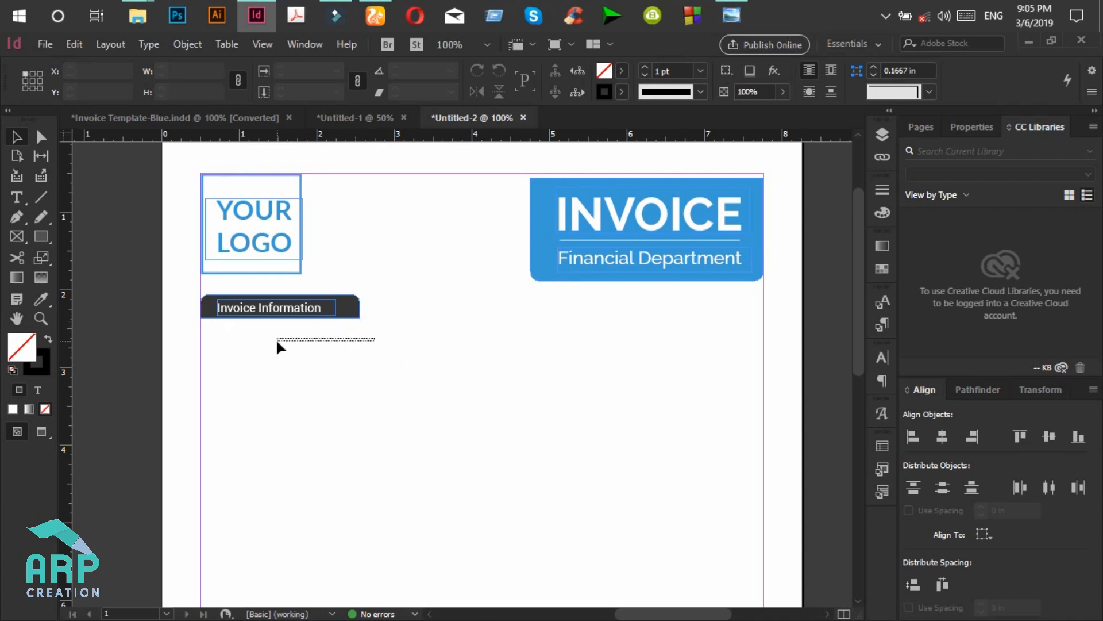
click(43, 241)
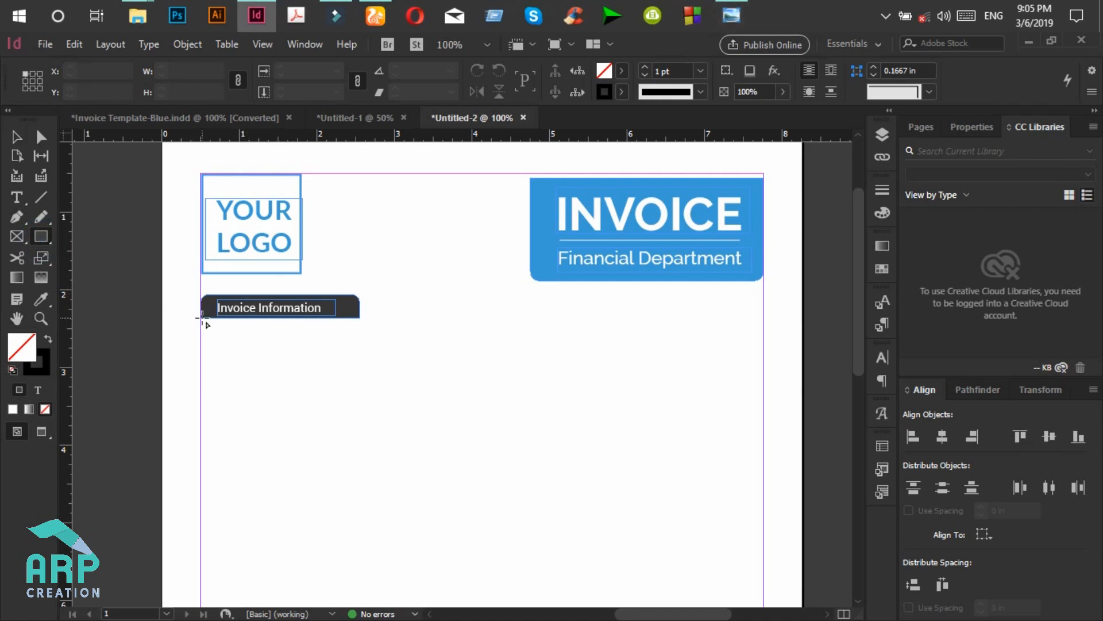
drag(201, 318, 763, 427)
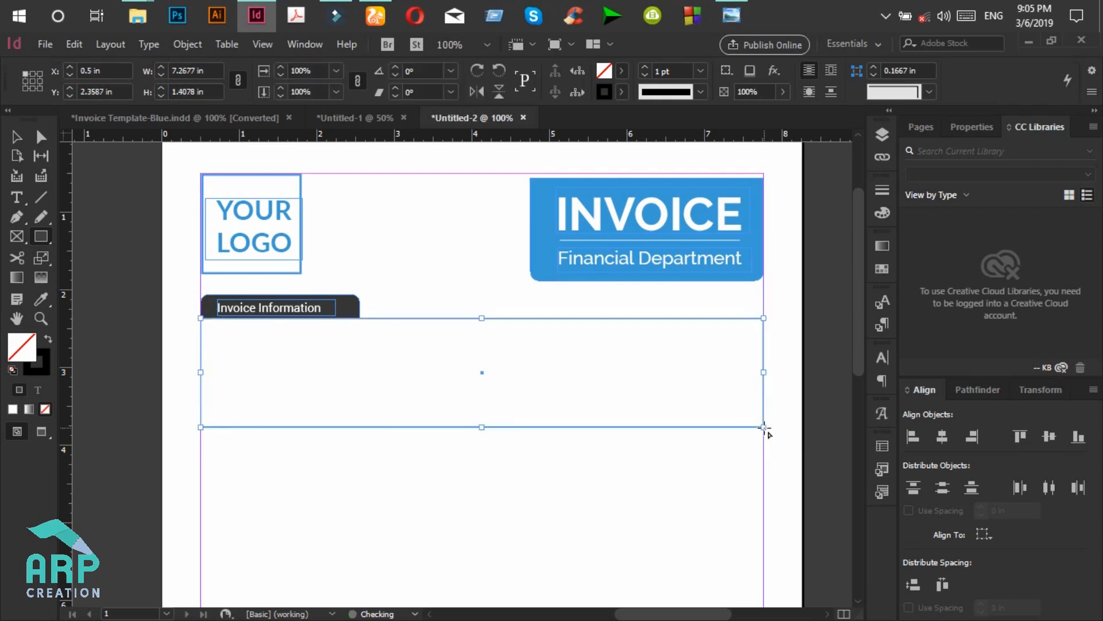
click(40, 298)
click(537, 192)
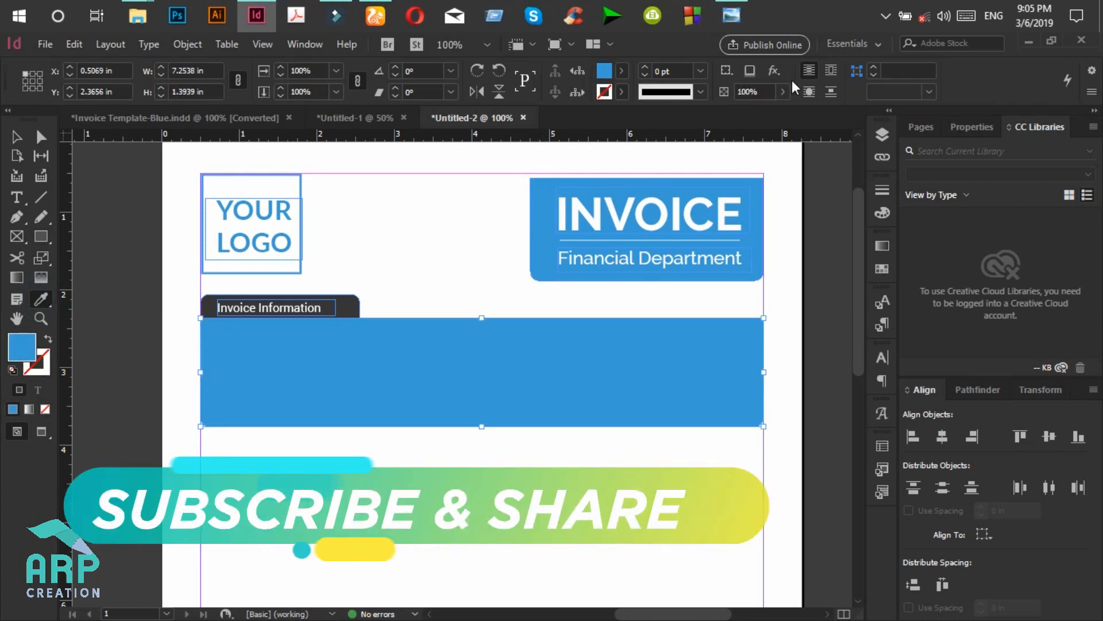
Set the shape of both lower corners of the wide blue rectangle to None.
alt+click(858, 71)
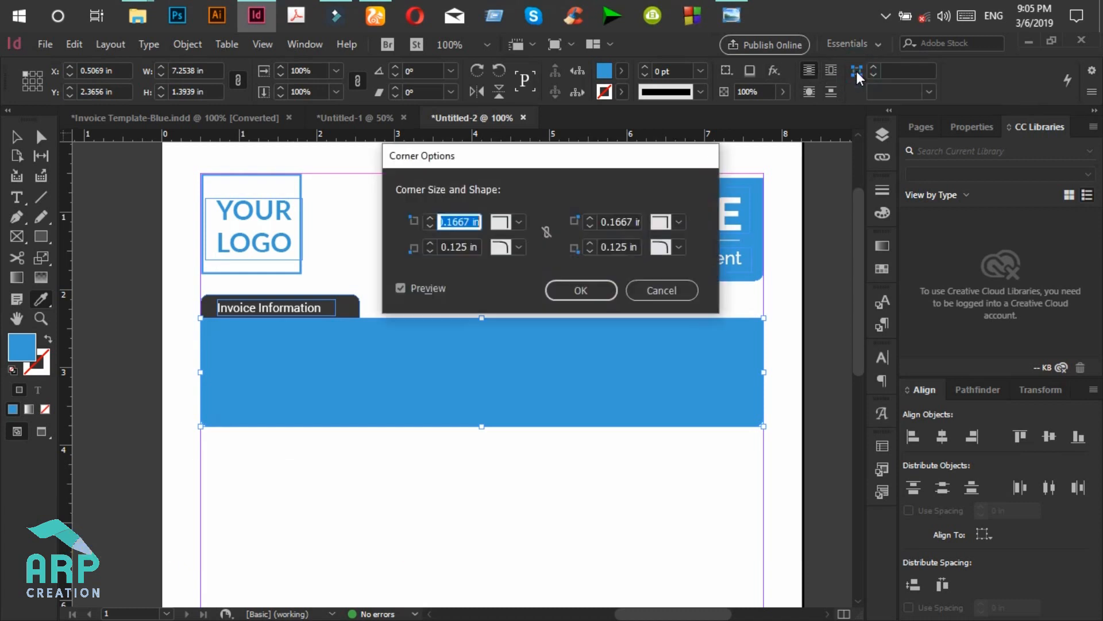
click(517, 248)
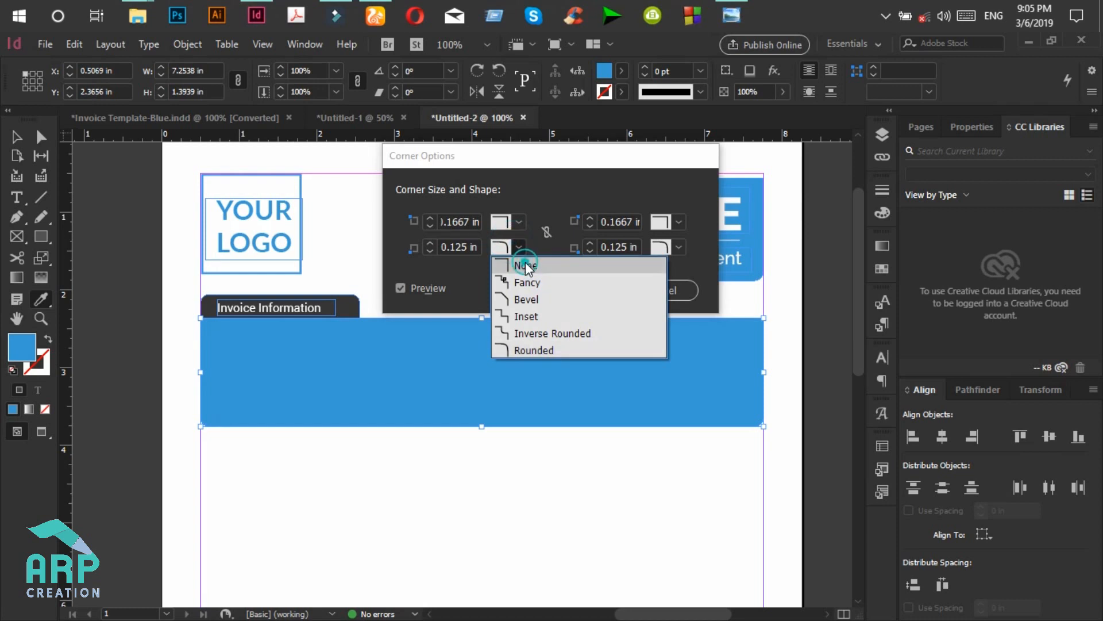
click(517, 261)
click(685, 246)
click(677, 263)
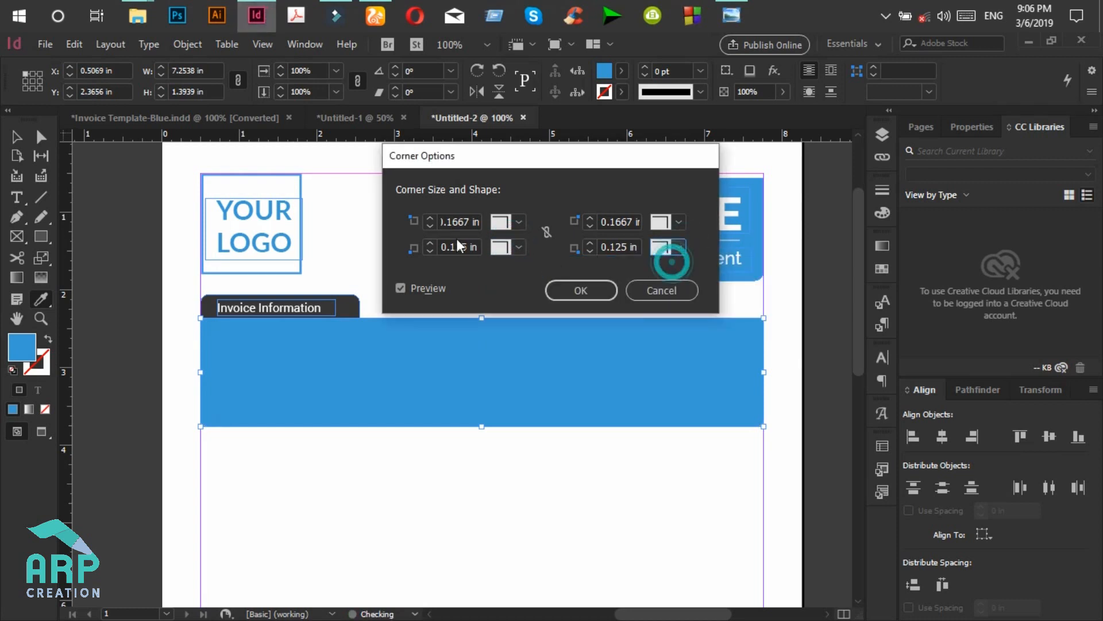
click(430, 243)
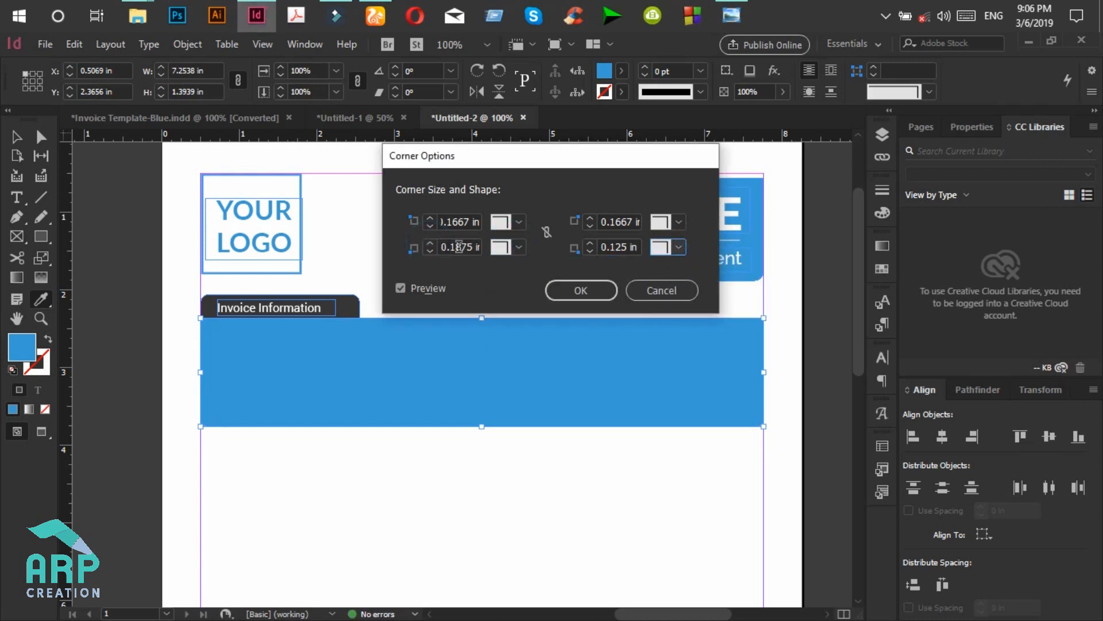
click(433, 250)
click(432, 246)
click(432, 246)
click(433, 251)
click(433, 251)
Set both lower corner sizes of the blue rectangle to 0.1667 in, apply the corner options and deselect the rectangle.
click(456, 246)
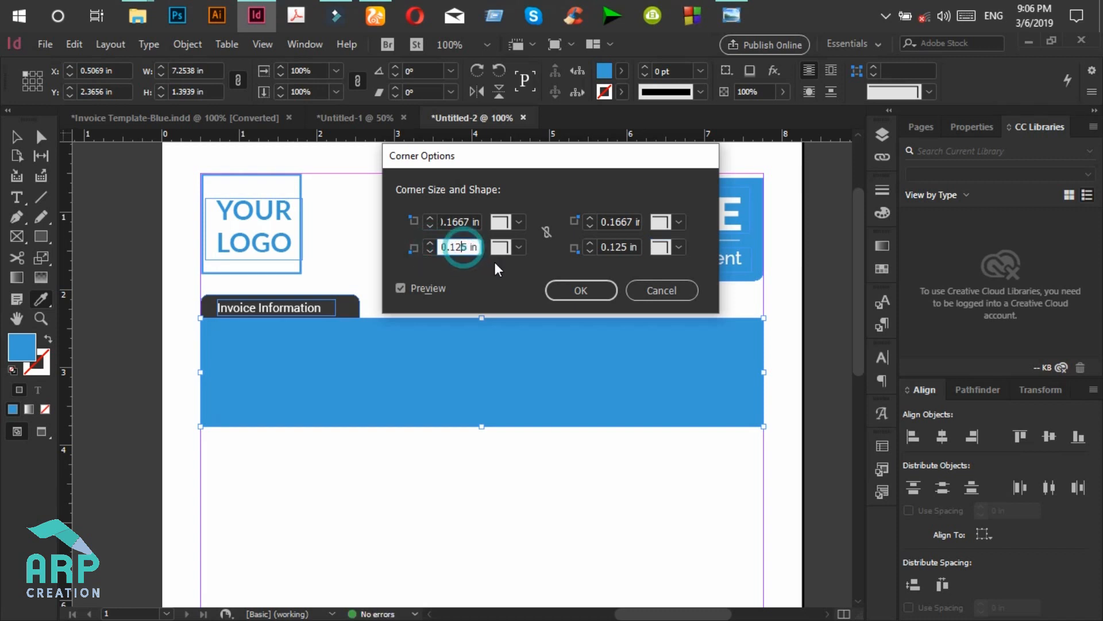
key(BackSpace)
key(BackSpace)
text(667)
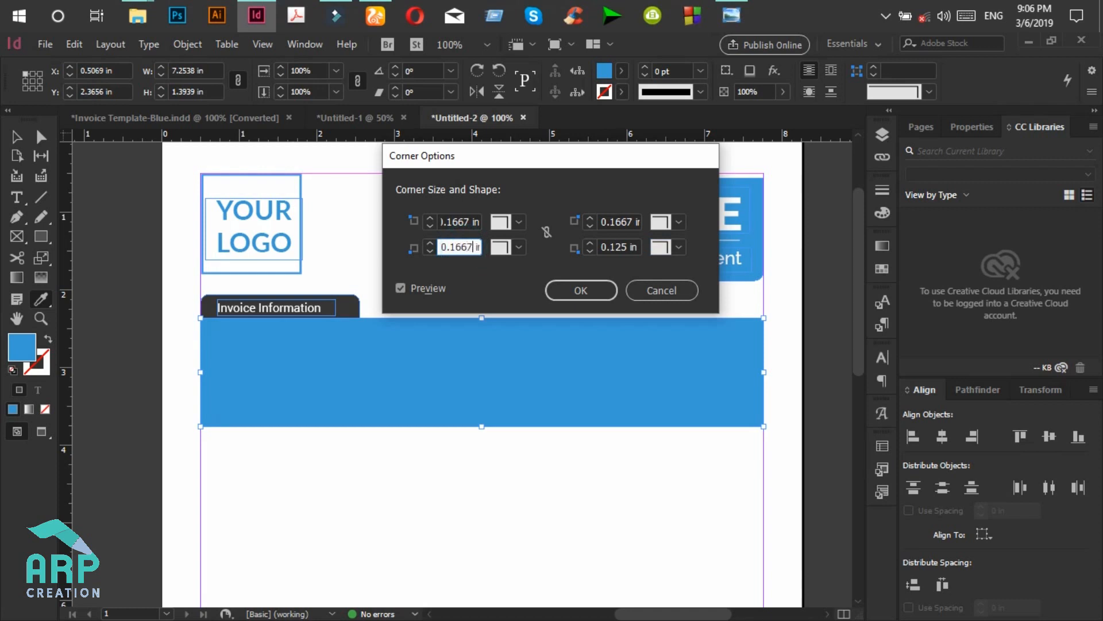
key(ctrl+a)
drag(598, 246, 615, 251)
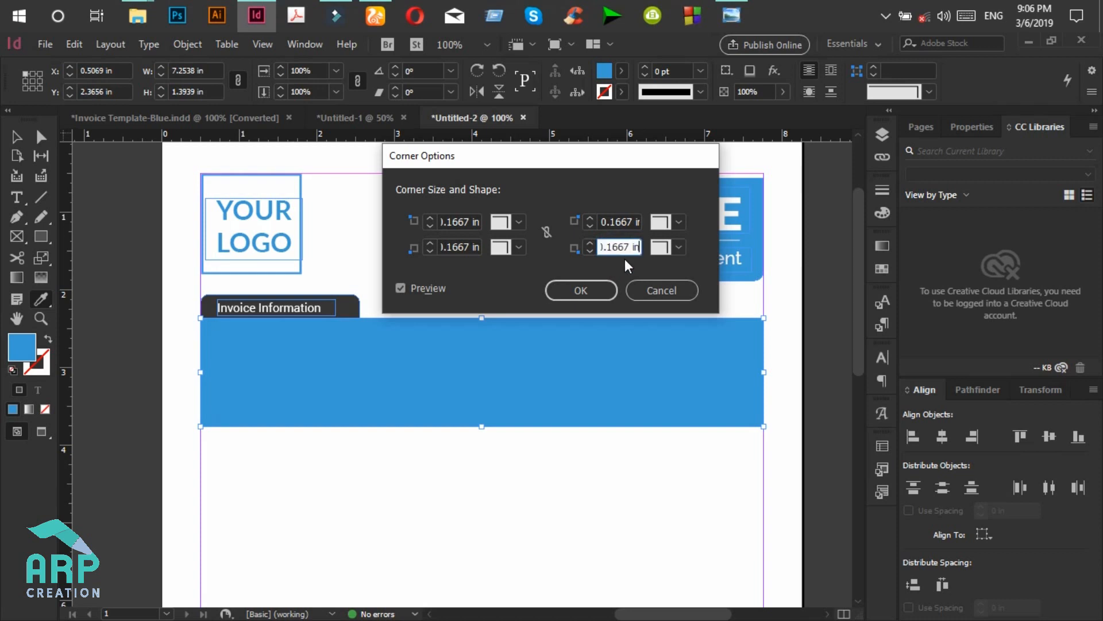
click(583, 290)
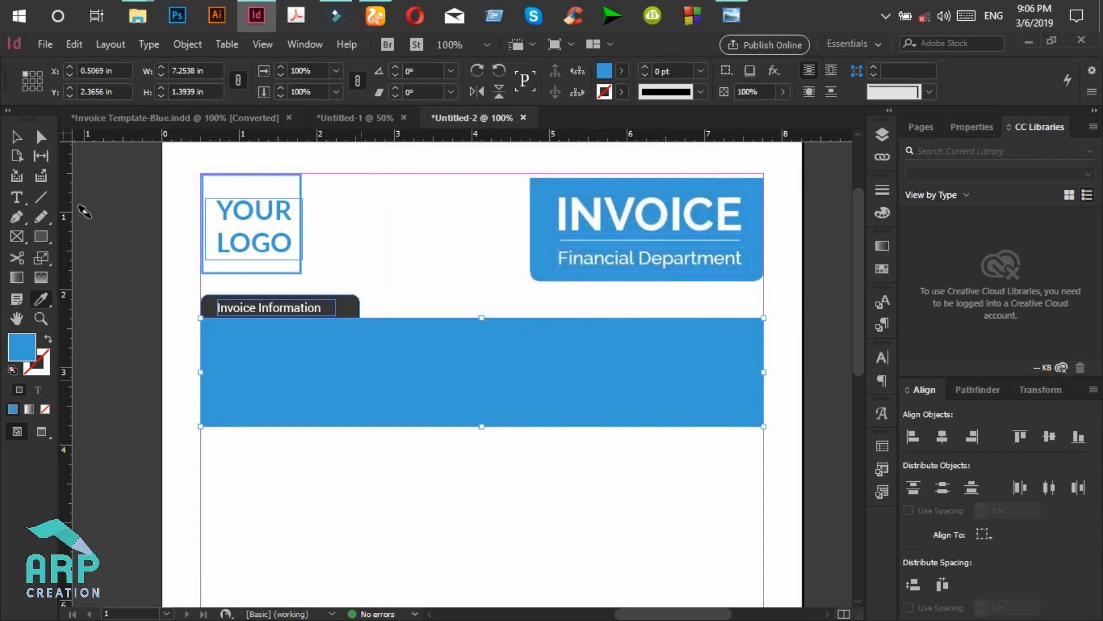
click(370, 475)
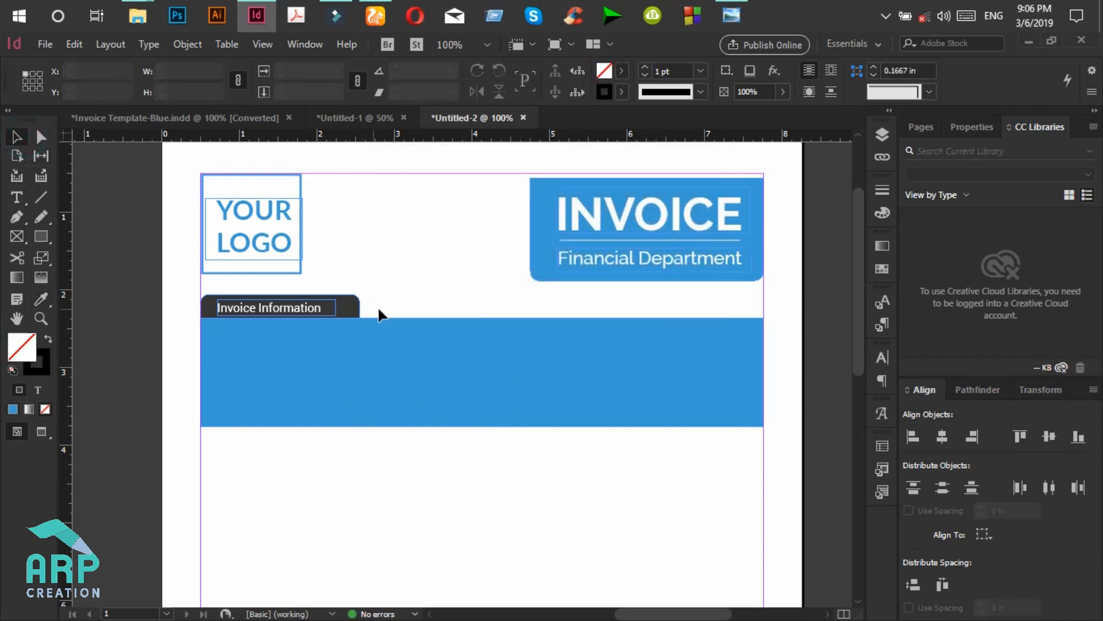
Duplicate the dark heading bar with its text to the blue rectangle's right end, at about X 5.7155 in, Y 2.062 in.
click(352, 308)
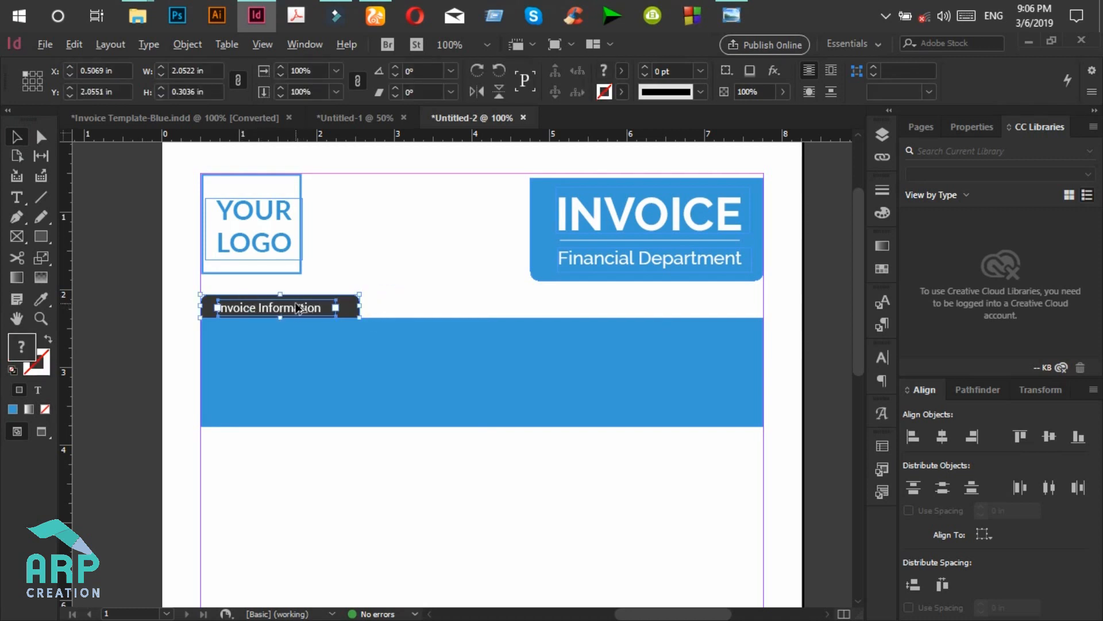
drag(295, 311, 700, 312)
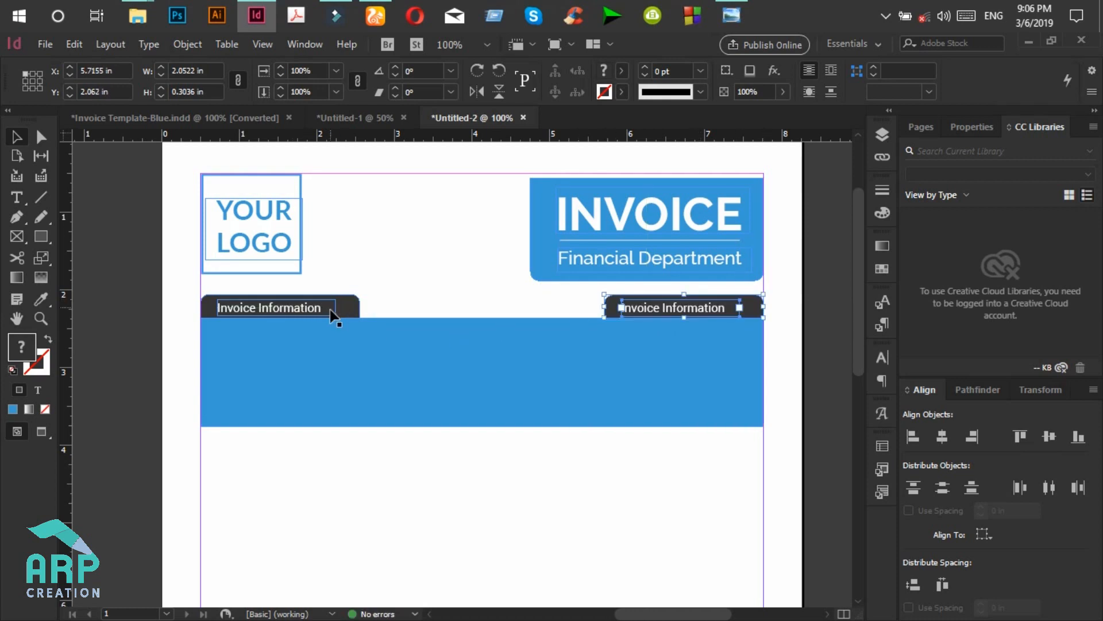
click(543, 291)
Check the reference image and change the duplicated heading's text to "Bank Information".
click(17, 197)
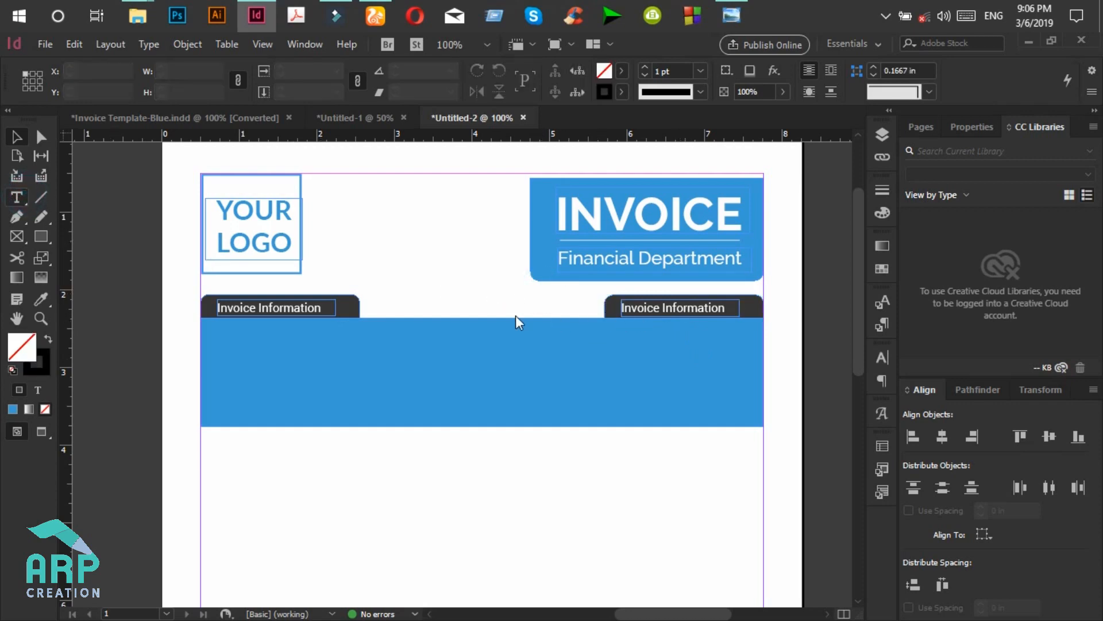
click(692, 311)
click(746, 13)
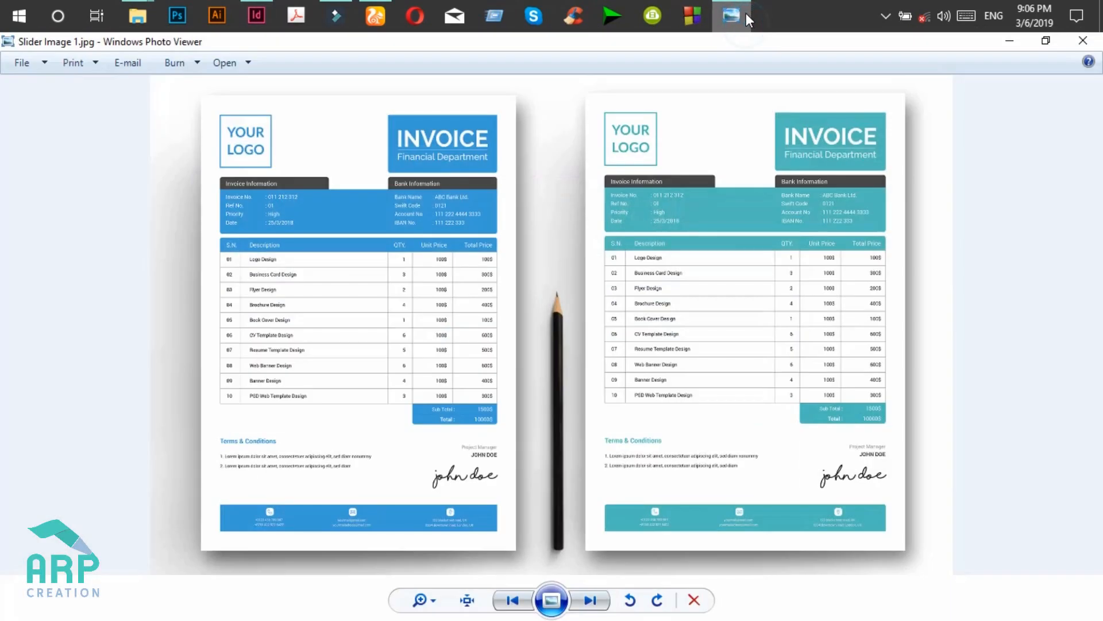
click(746, 15)
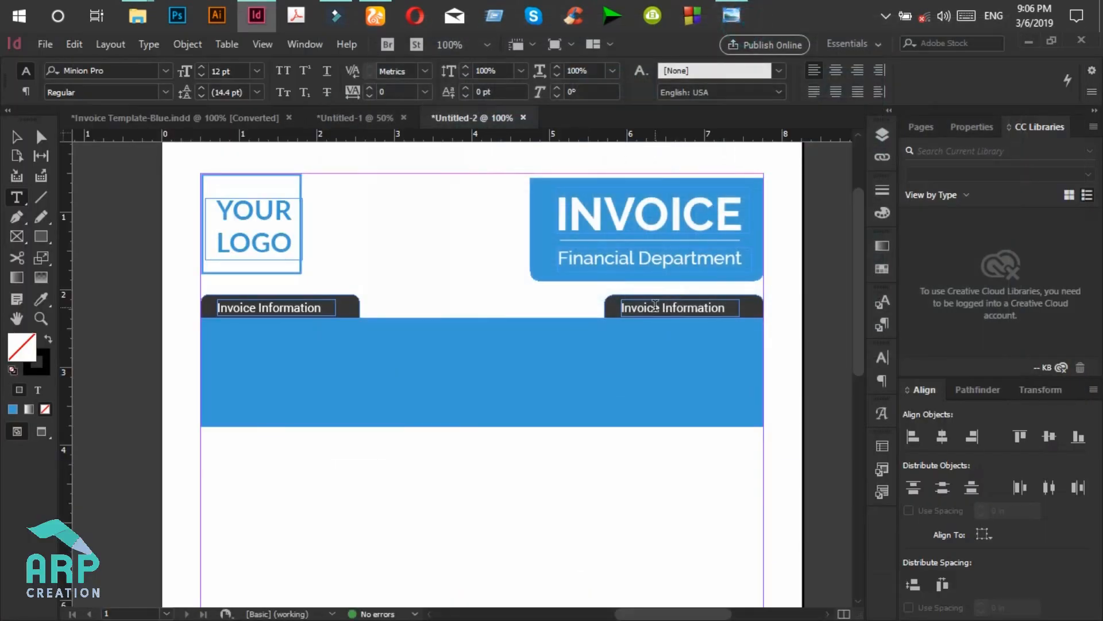
triple_click(655, 307)
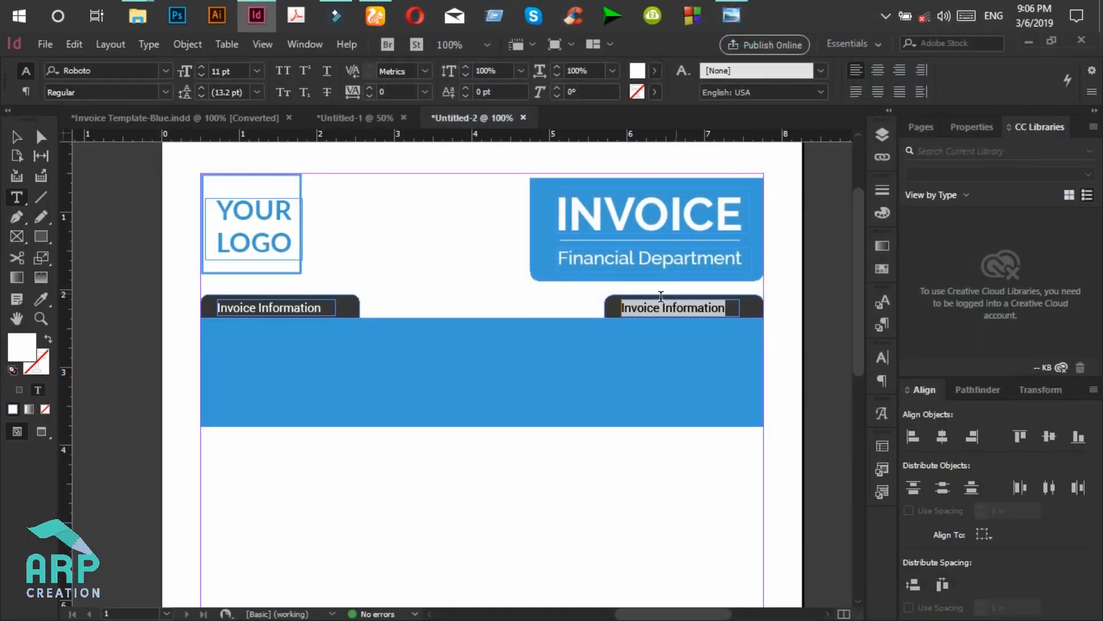
click(661, 307)
key(BackSpace)
key(BackSpace)
key(BackSpace)
key(BackSpace)
key(BackSpace)
key(BackSpace)
key(BackSpace)
text(Bank)
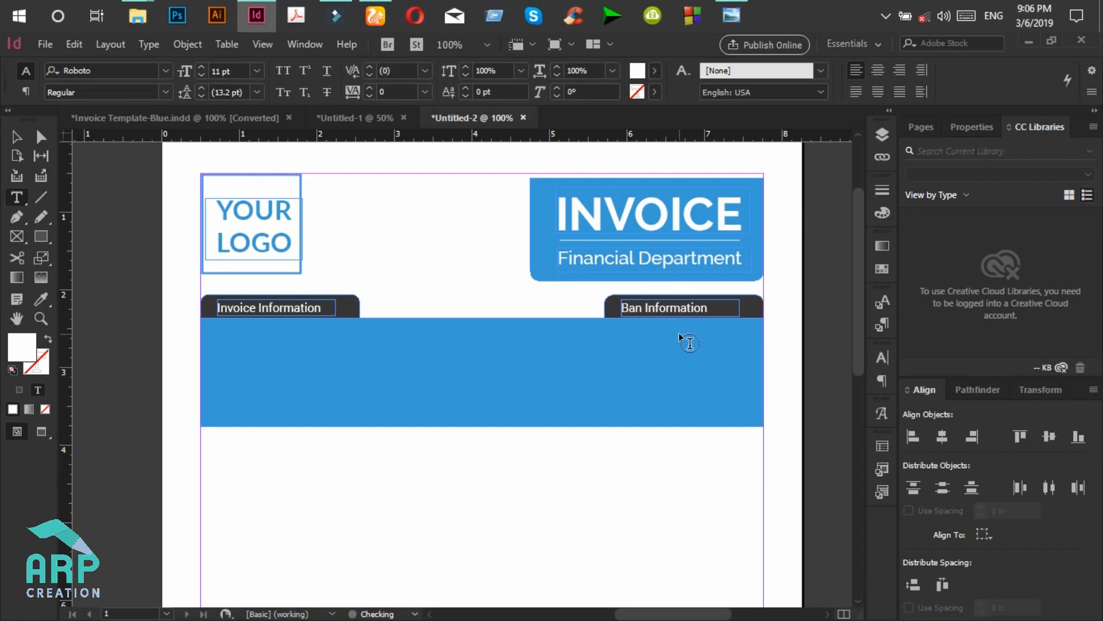
click(18, 140)
click(428, 299)
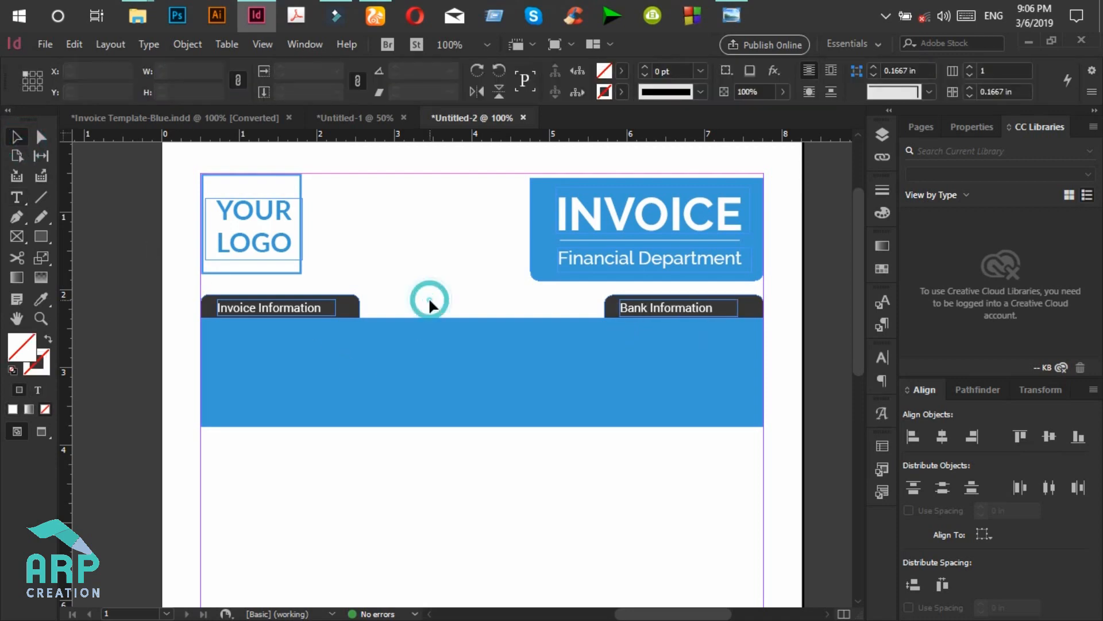
Check the reference image's information block and duplicate the "Invoice Information" text into the blue rectangle at about X 0.62 in, Y 2.5065 in.
click(740, 18)
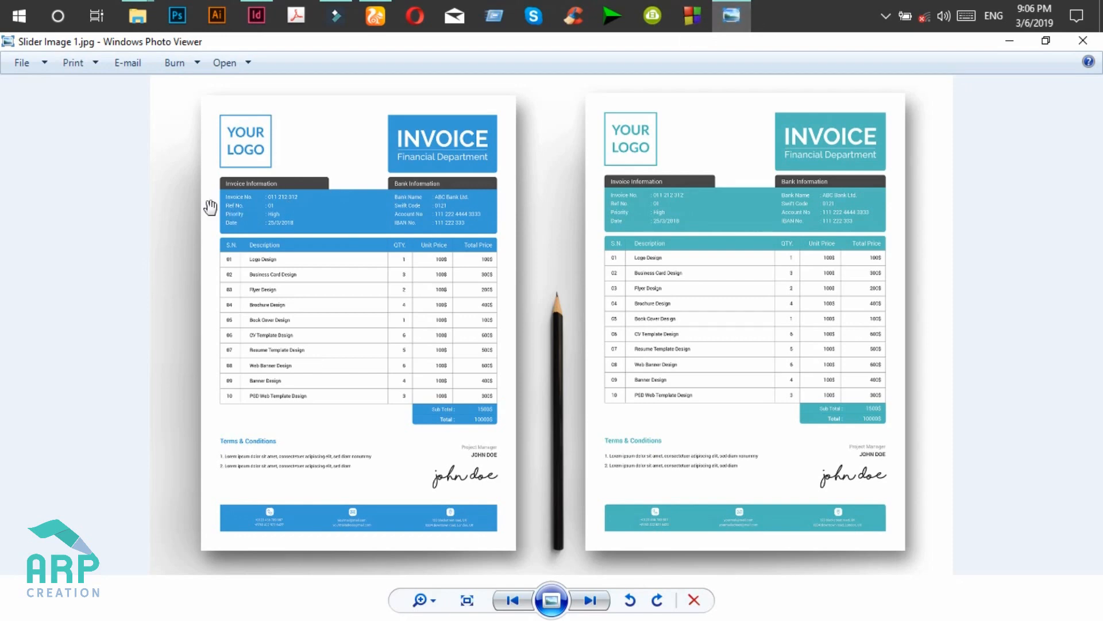
scroll(211, 207, up, 4)
scroll(60, 217, down, 2)
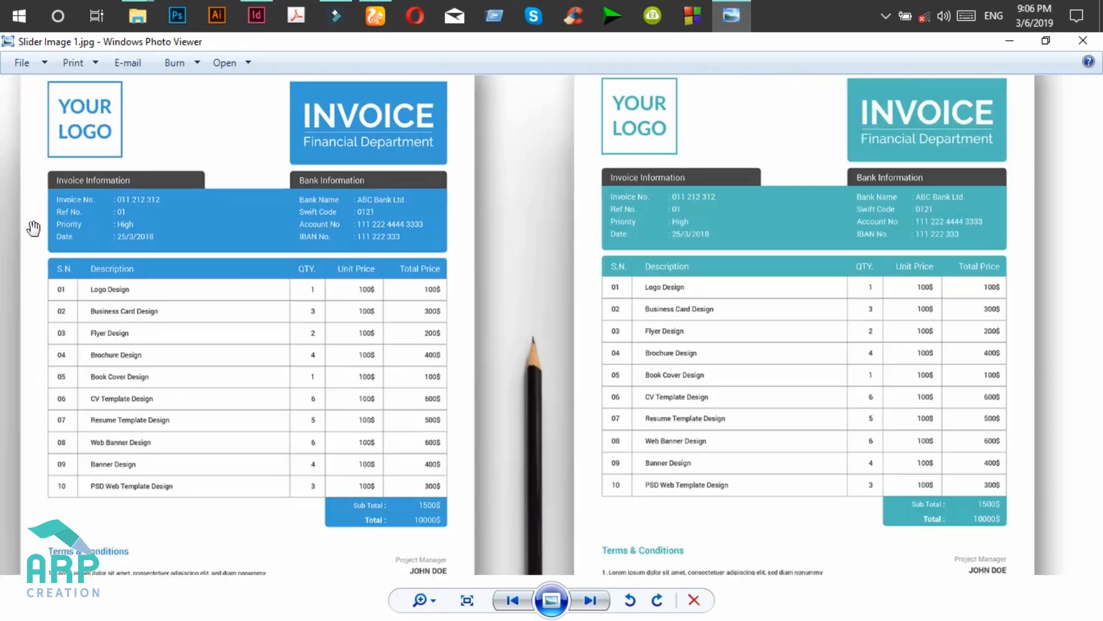
scroll(54, 218, up, 1)
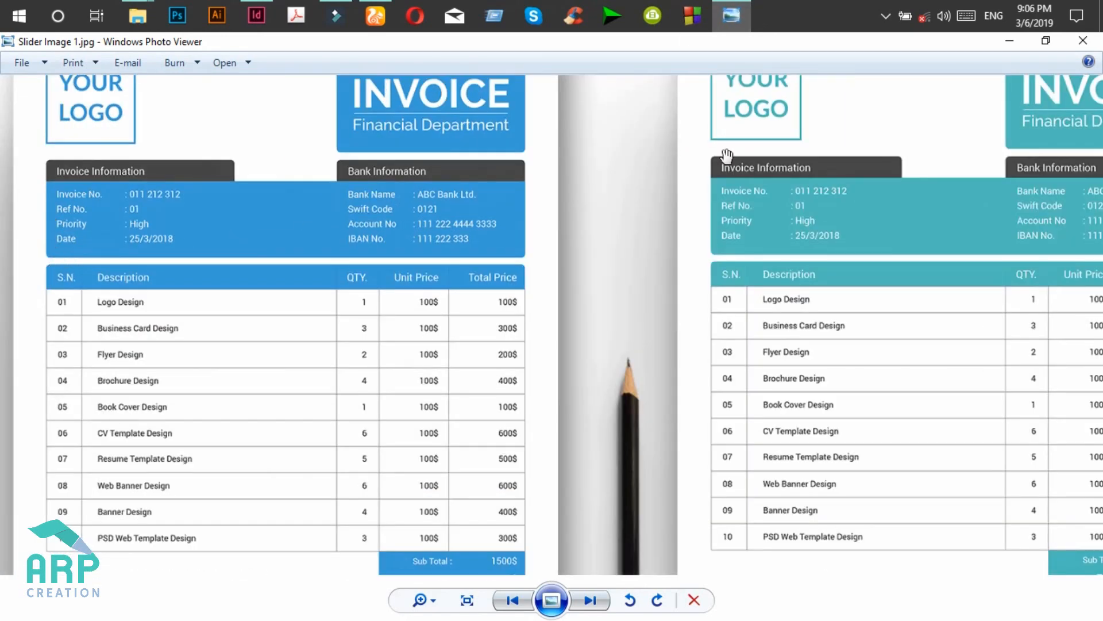
click(1010, 39)
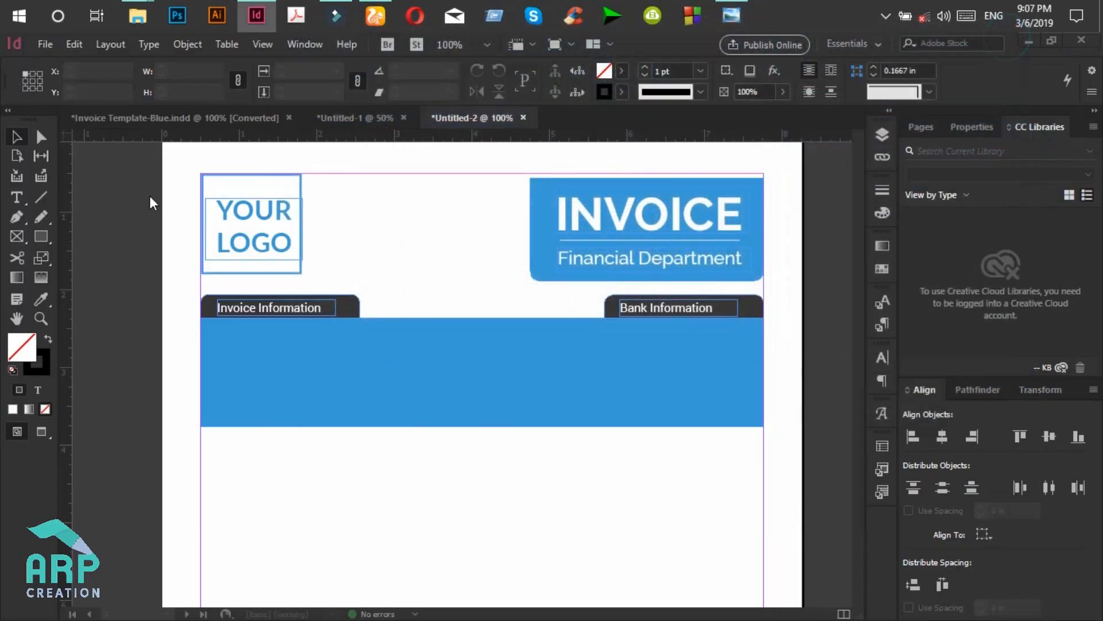
click(17, 198)
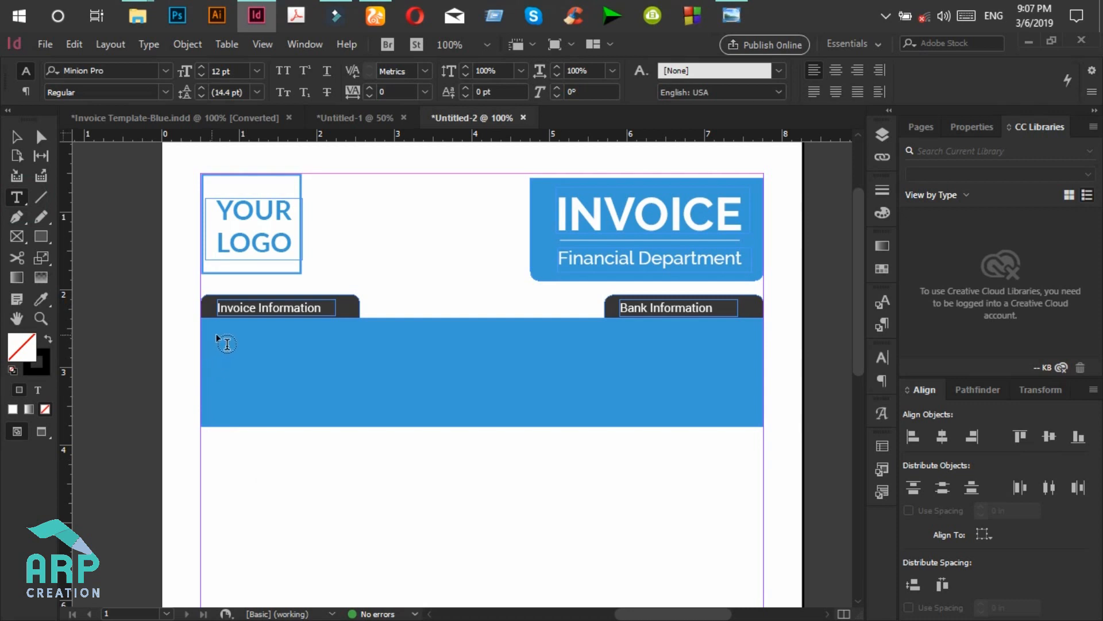
click(227, 307)
click(22, 138)
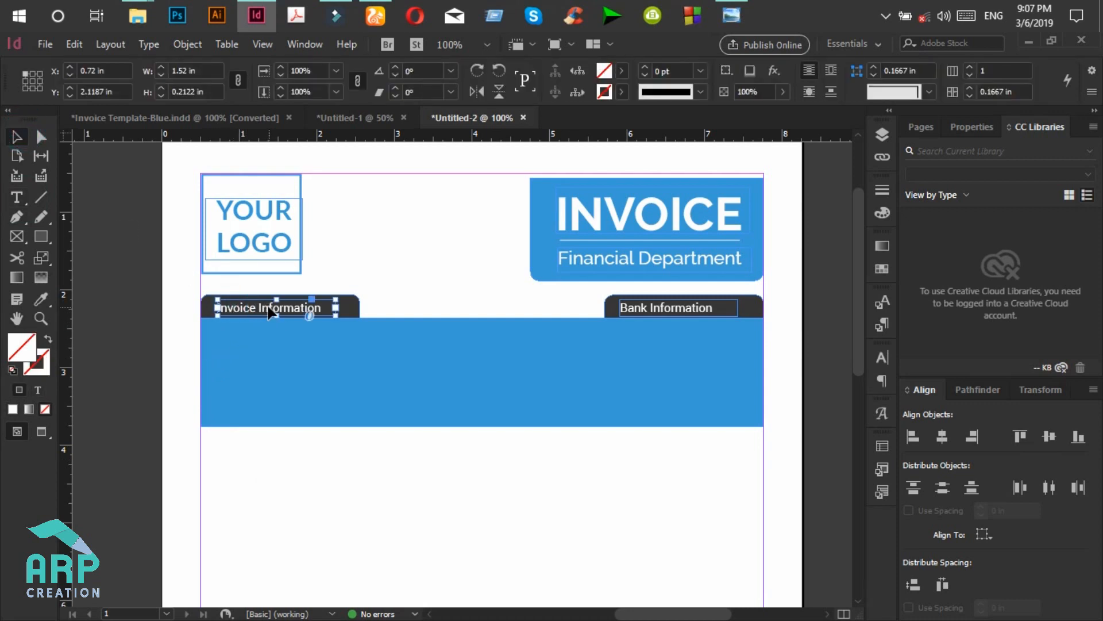
drag(263, 305, 254, 336)
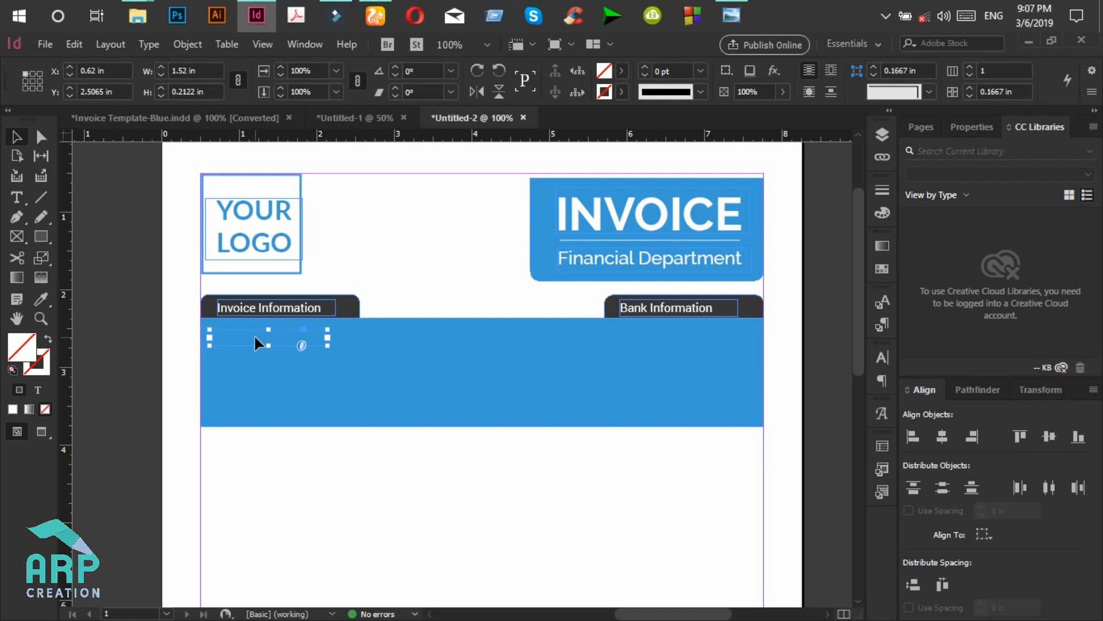
Bring the duplicated "Invoice Information" text frame to the front of the blue rectangle.
right_click(255, 337)
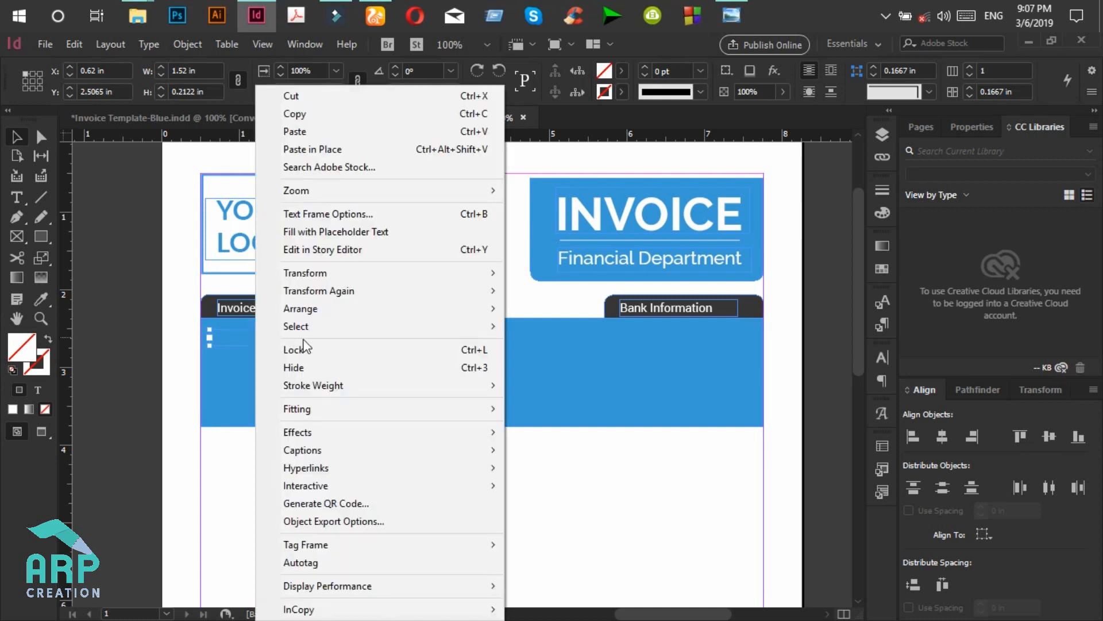
mouse_move(337, 307)
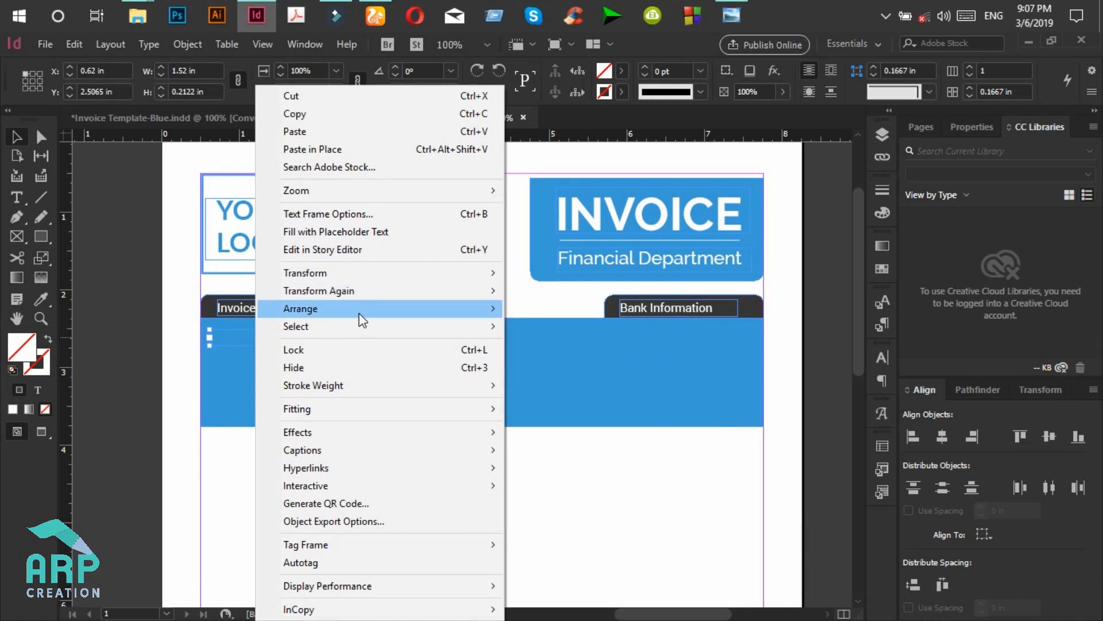
click(546, 309)
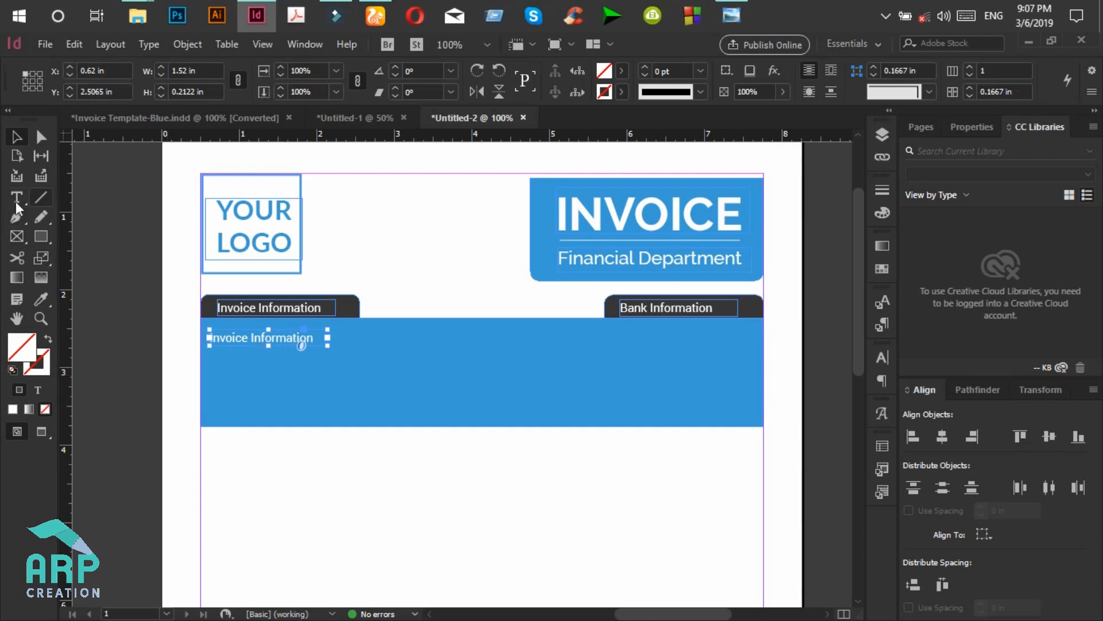
Check the reference image and set the font size of the duplicated text in the blue rectangle to 10 pt.
click(724, 15)
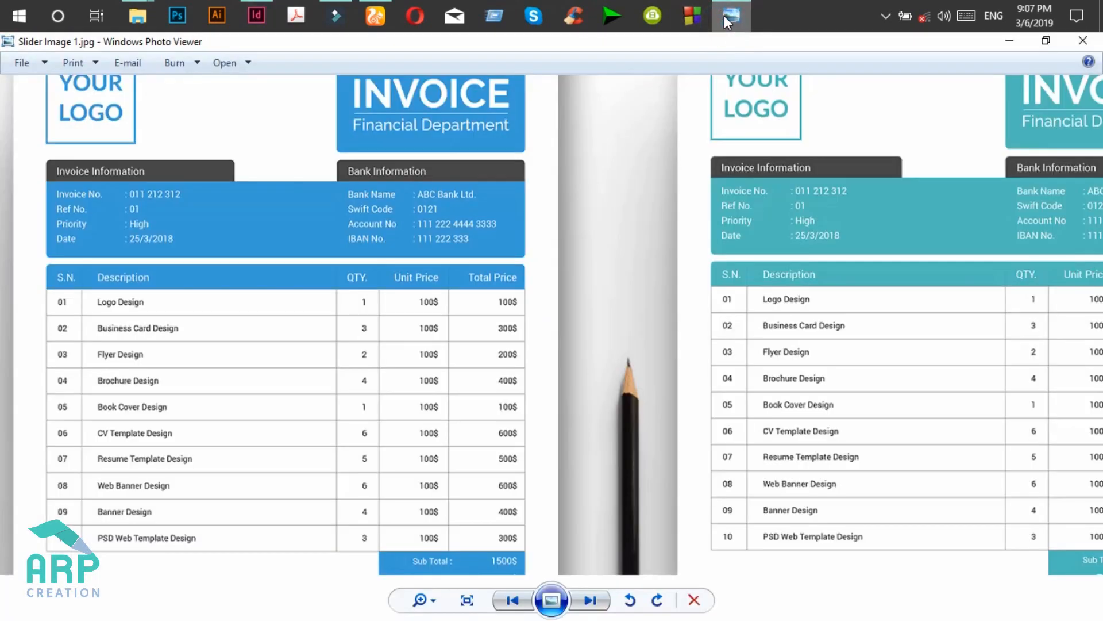
click(724, 15)
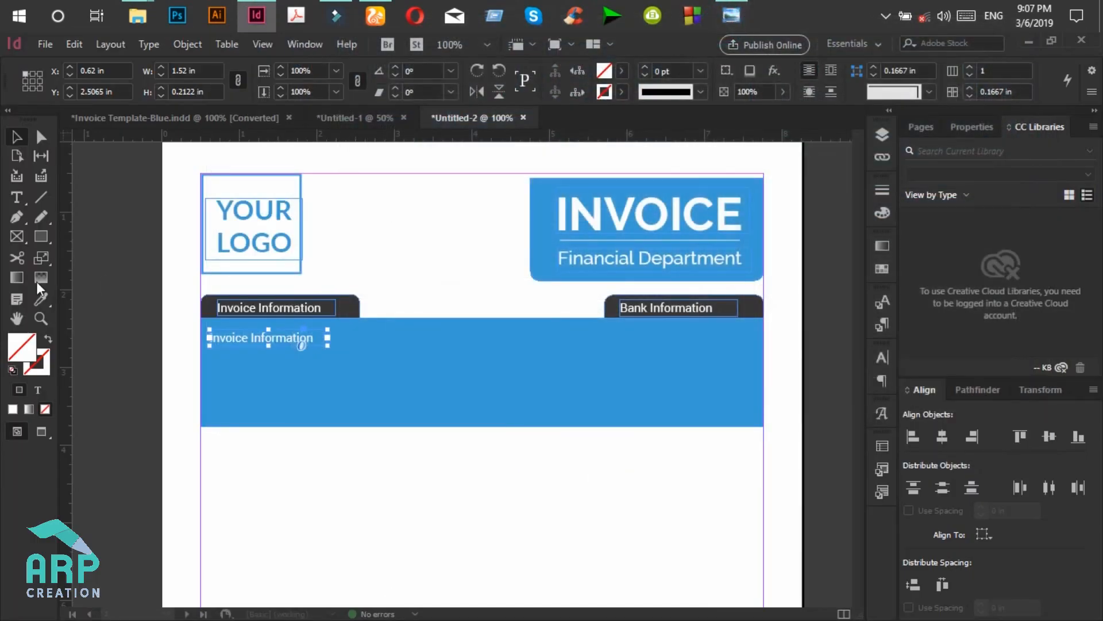
click(17, 197)
click(293, 339)
key(ctrl+a)
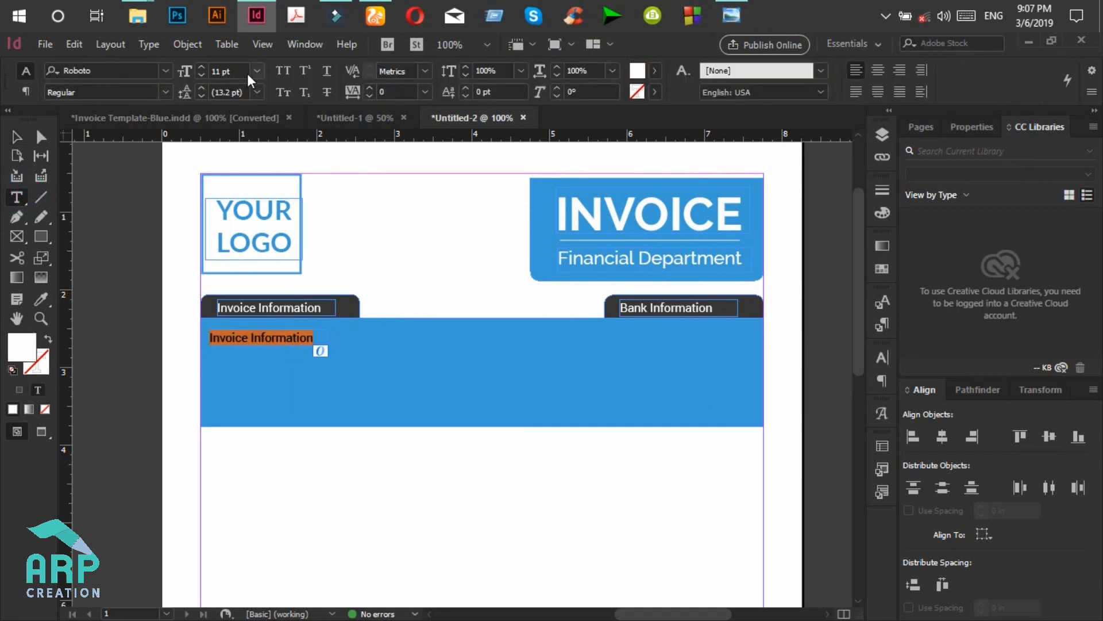
click(257, 70)
click(244, 161)
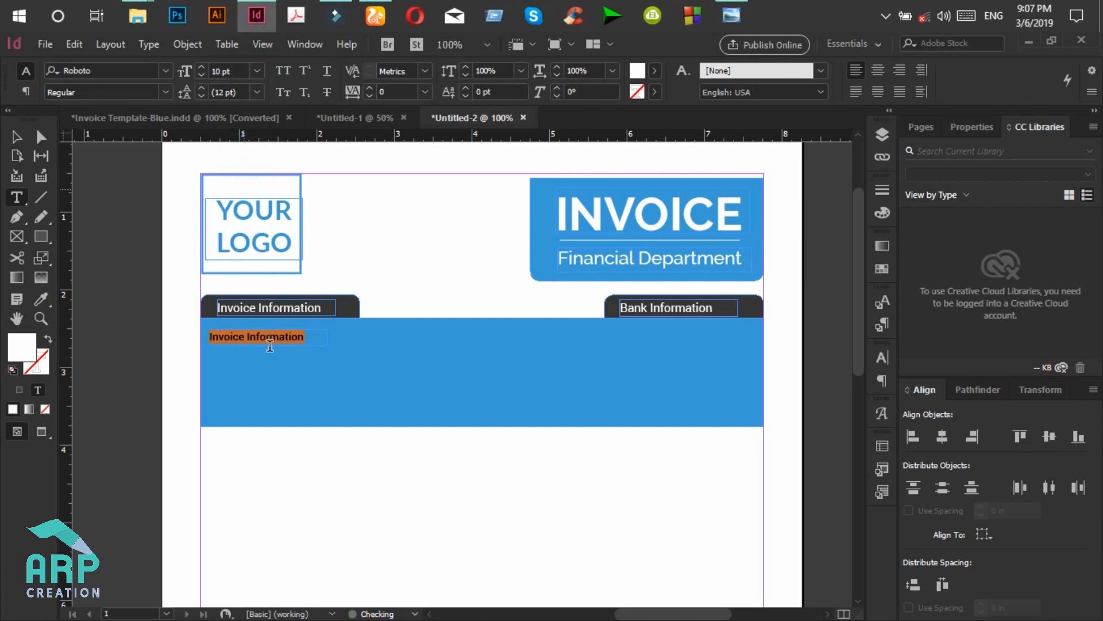
Change the duplicated text in the blue rectangle to "Invoice No:".
click(250, 337)
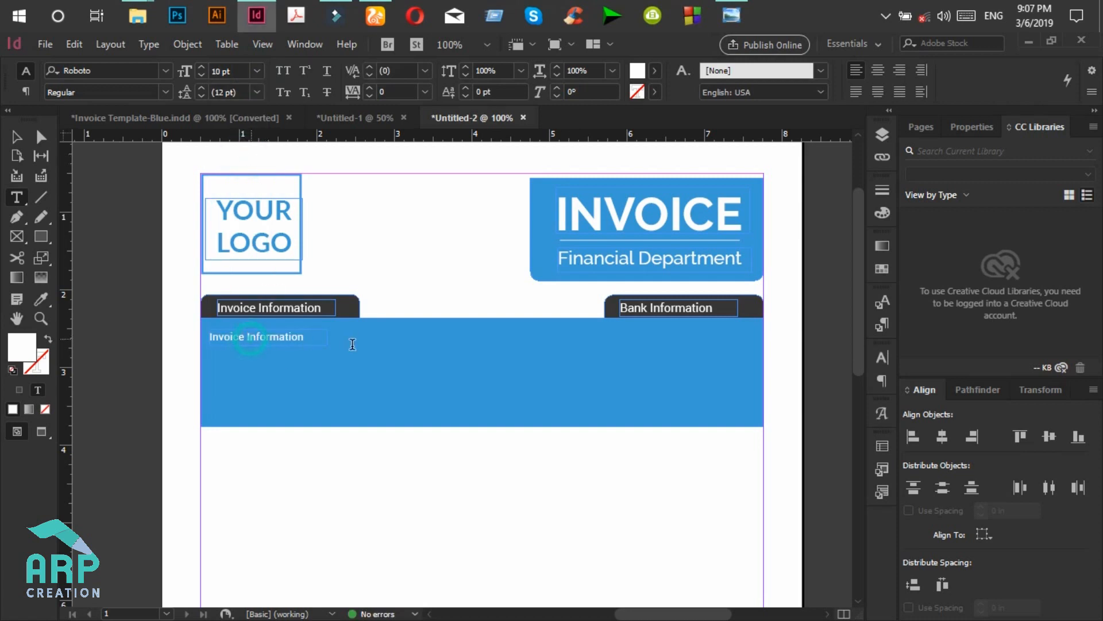
click(296, 338)
click(333, 365)
key(BackSpace)
key(BackSpace)
key(BackSpace)
key(BackSpace)
key(BackSpace)
key(BackSpace)
key(BackSpace)
key(BackSpace)
key(BackSpace)
key(BackSpace)
text(No)
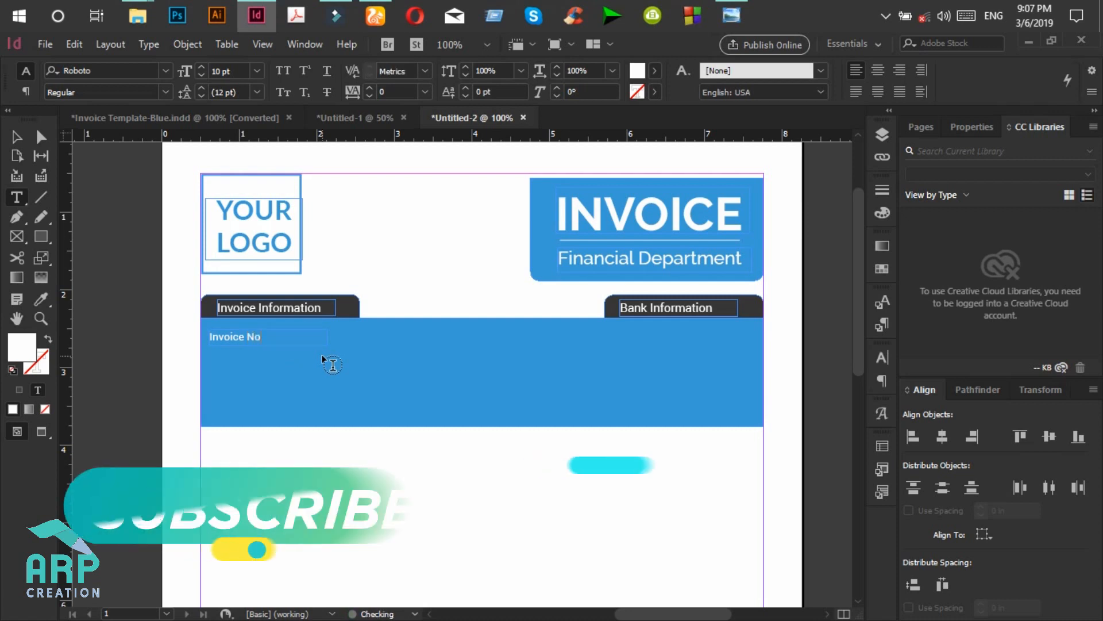
text(:)
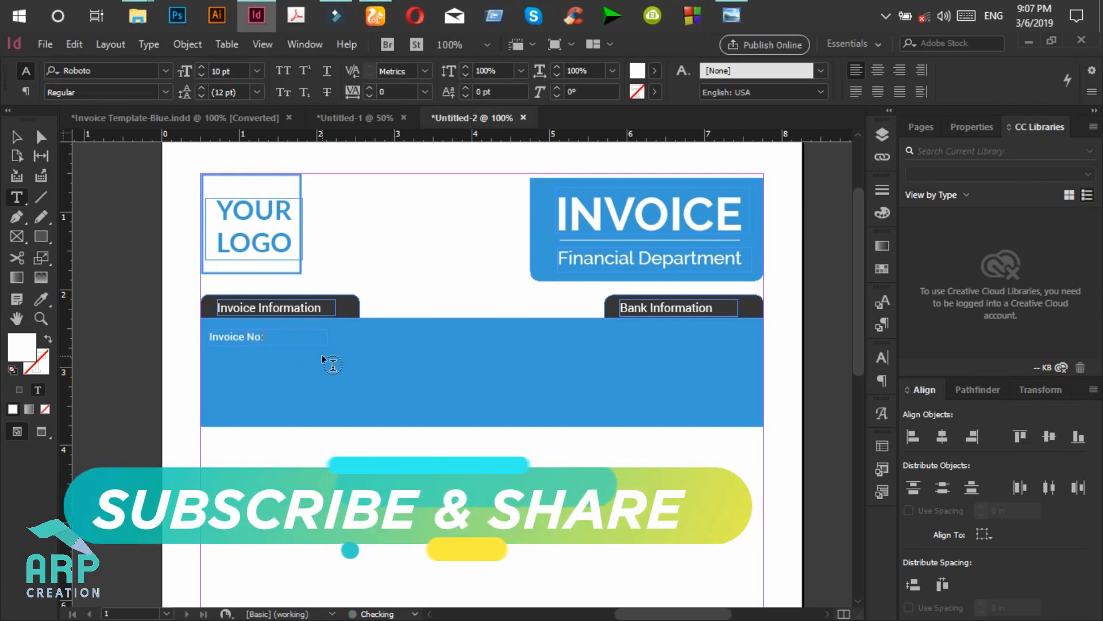
Check the reference image and duplicate the "Invoice No:" label straight below itself, at about Y 2.7485 in.
click(23, 141)
key(ctrl+equal)
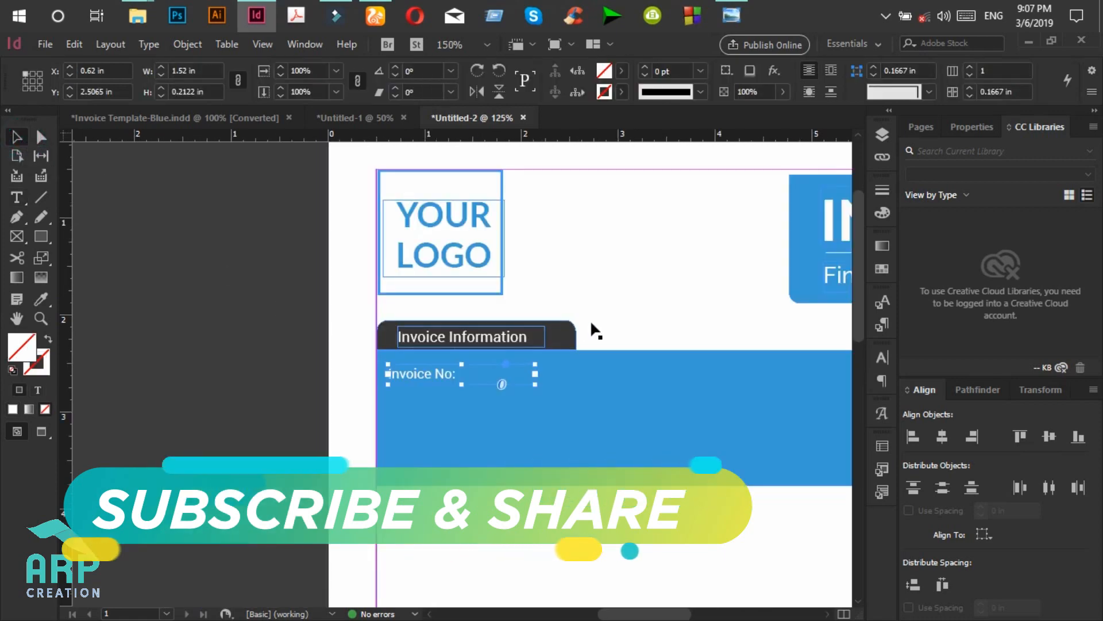
click(744, 6)
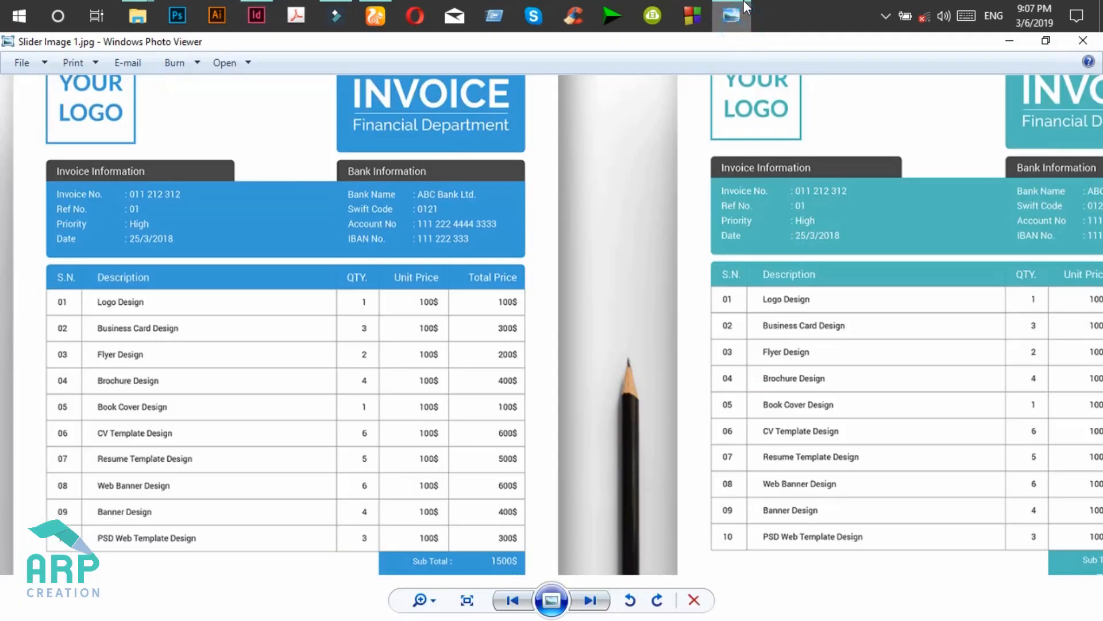
click(742, 8)
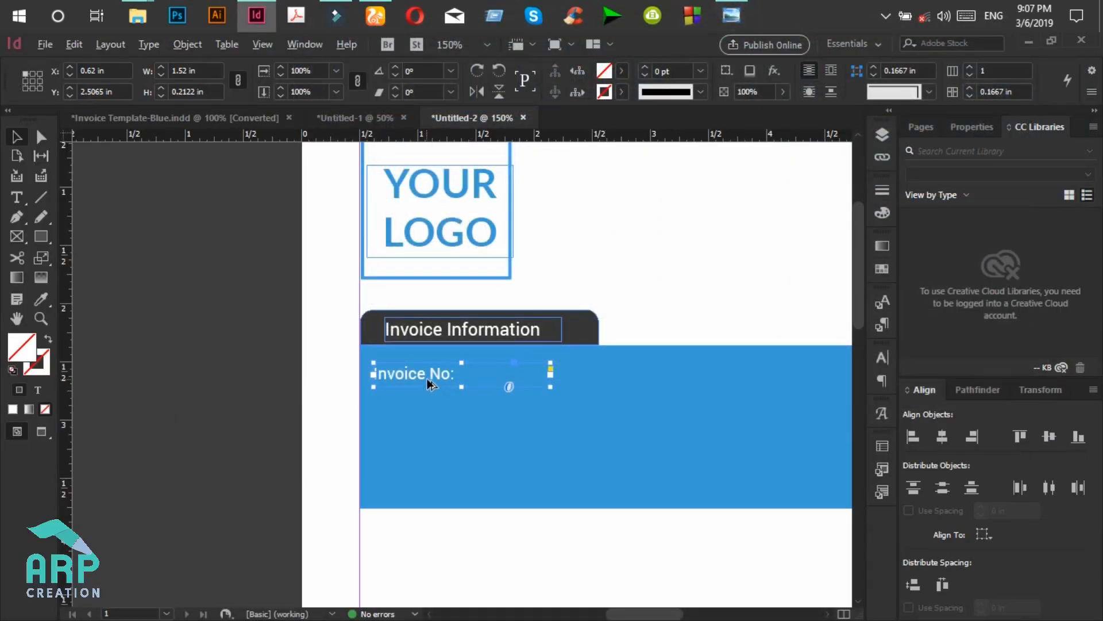
drag(429, 381, 432, 409)
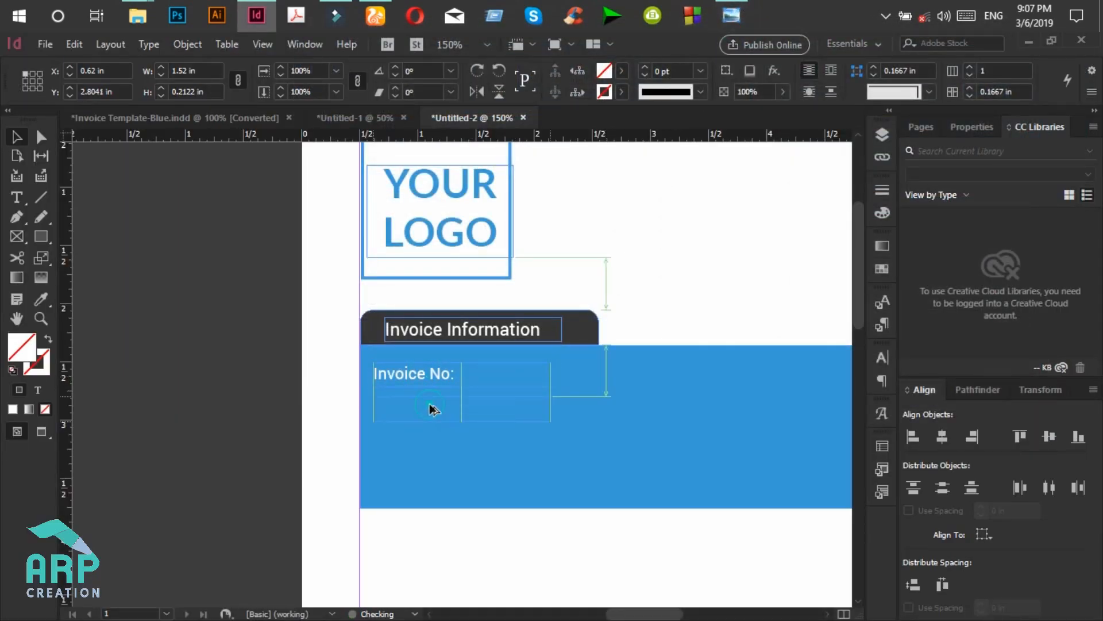
key(Up)
key(Up)
key(Up)
key(Up)
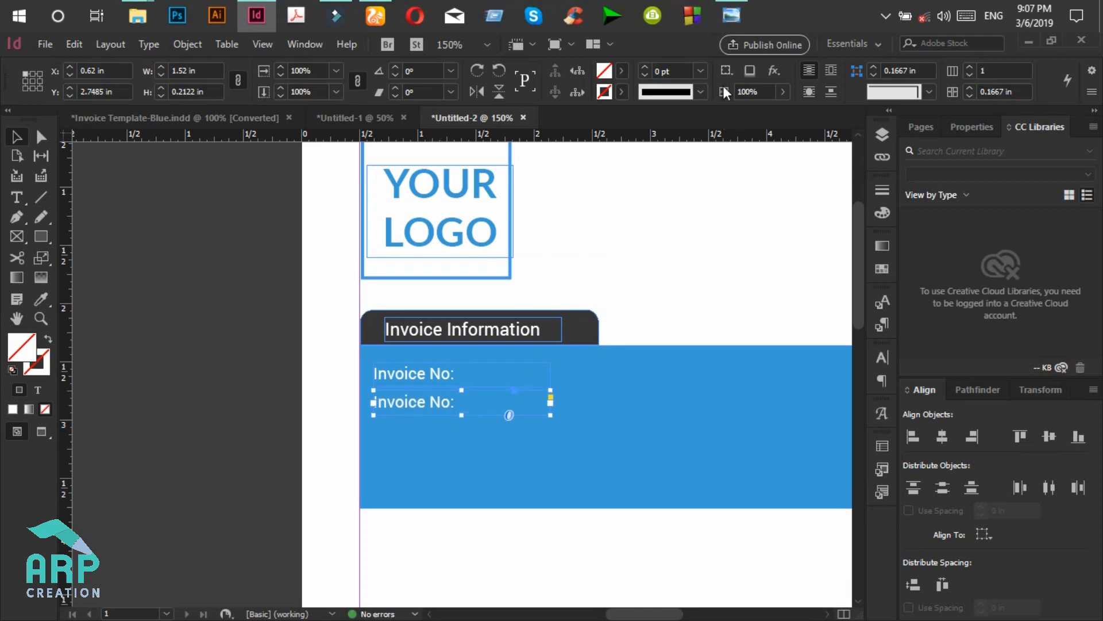
Check the reference image and duplicate both "Invoice No:" labels straight below as a pair, at about Y 2.9792 in, making four rows.
click(732, 16)
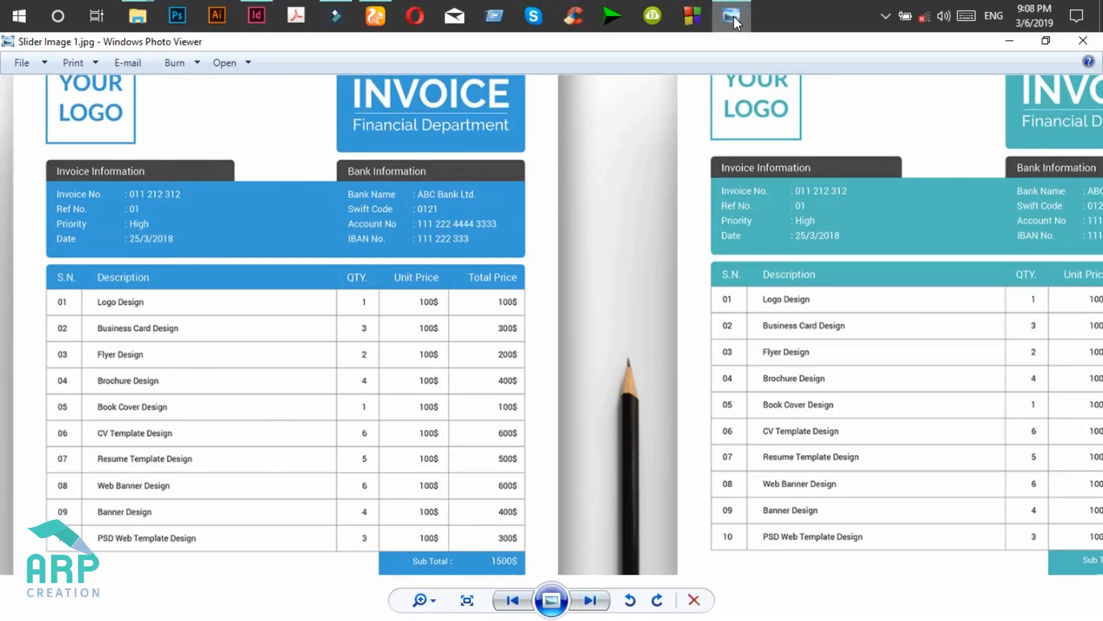
click(734, 16)
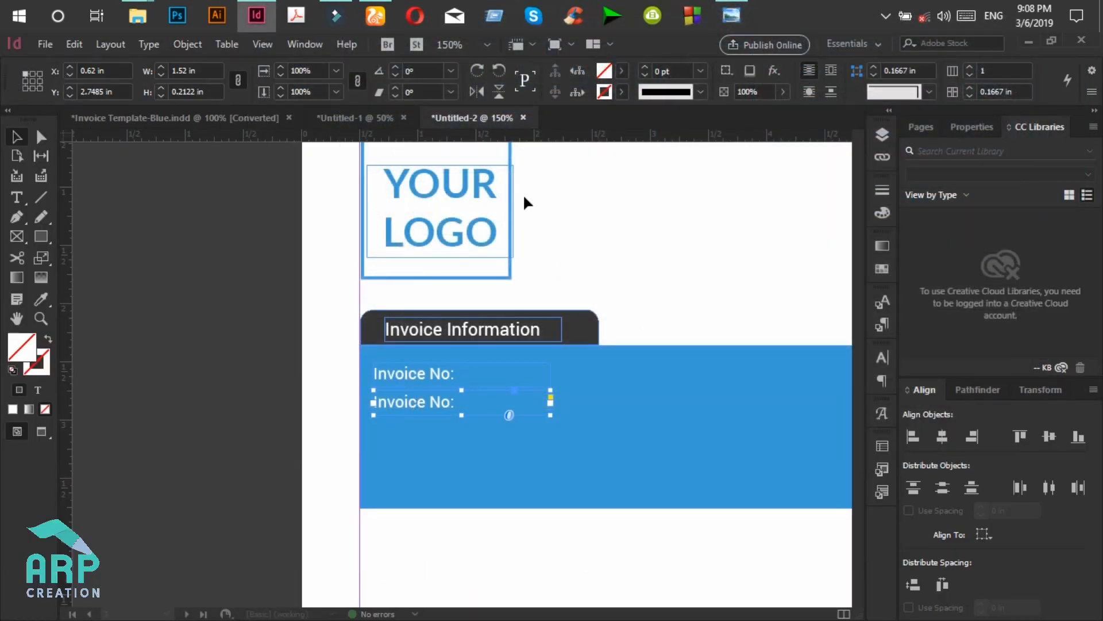
click(724, 21)
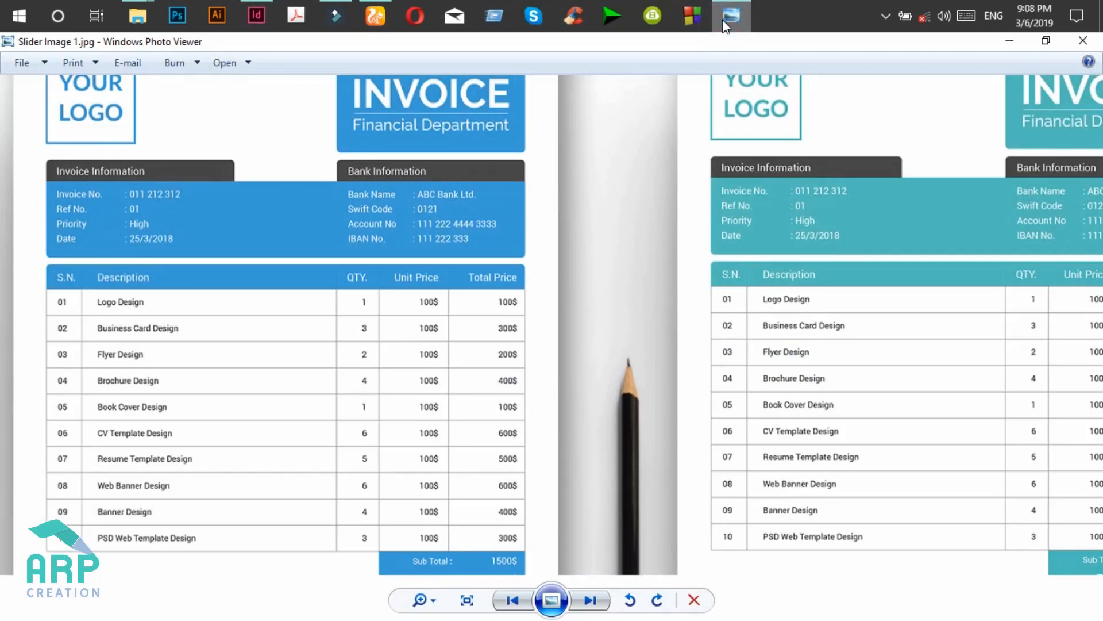
click(723, 19)
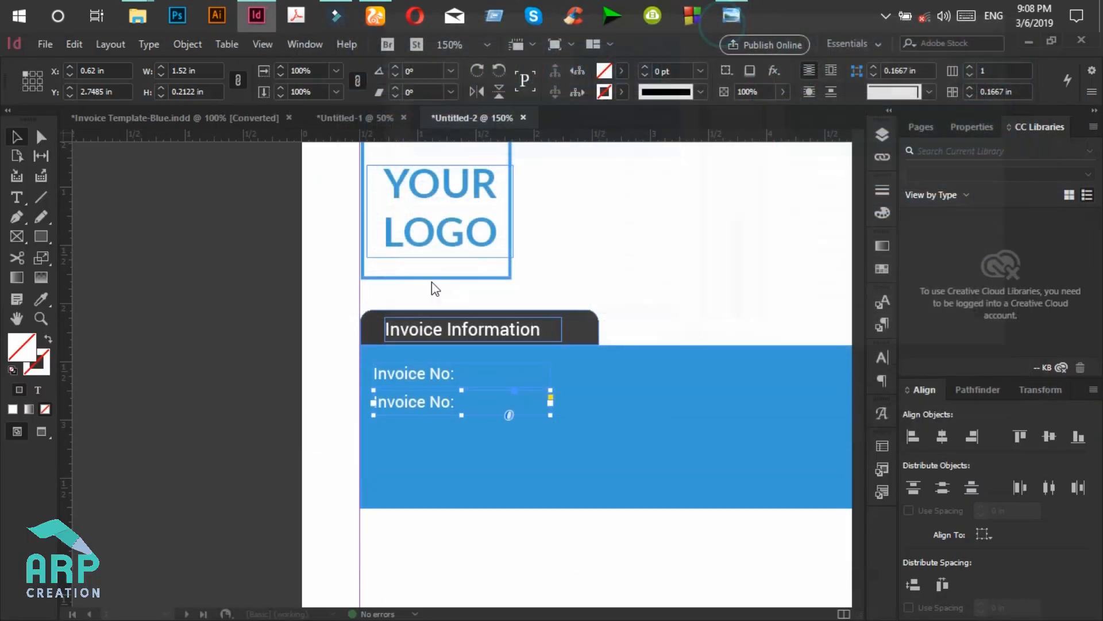
click(427, 377)
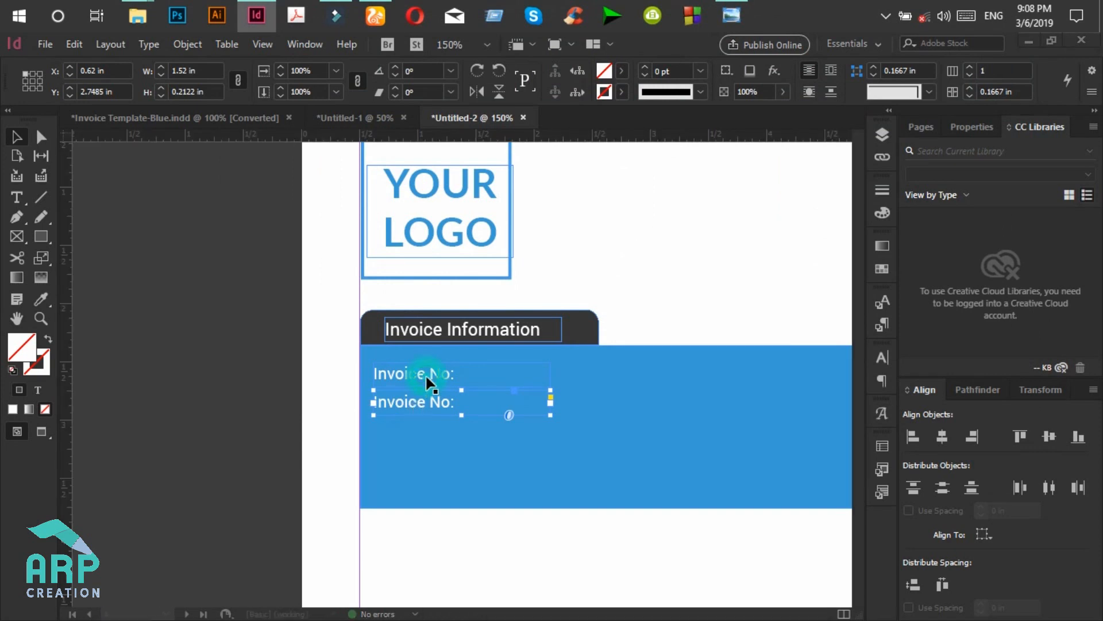
shift+click(408, 402)
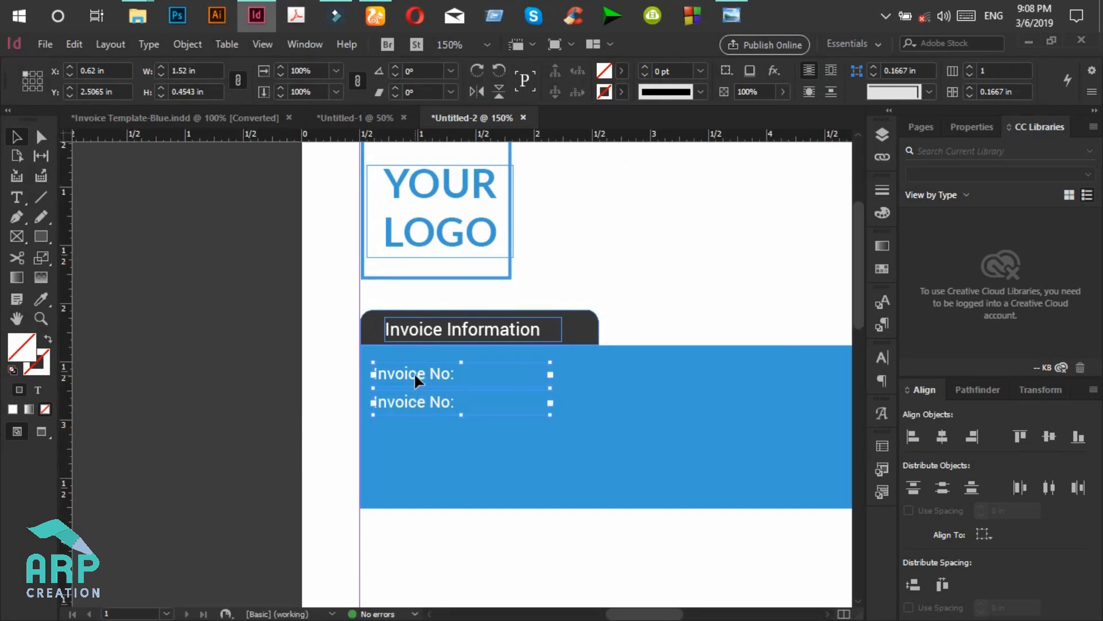
key(super)
key(Escape)
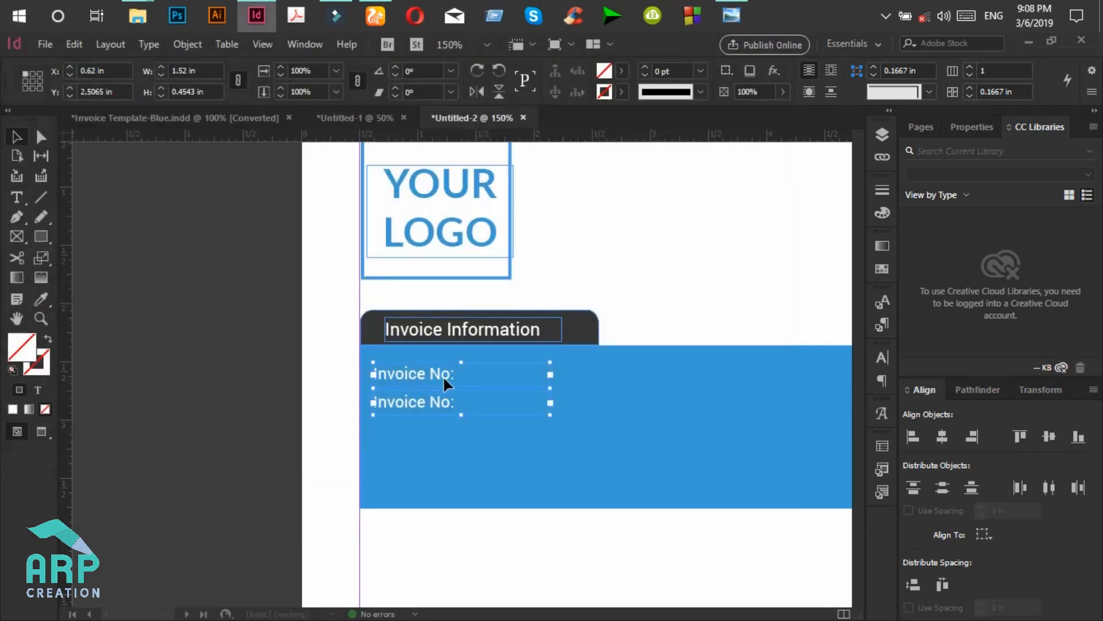
click(432, 445)
click(429, 391)
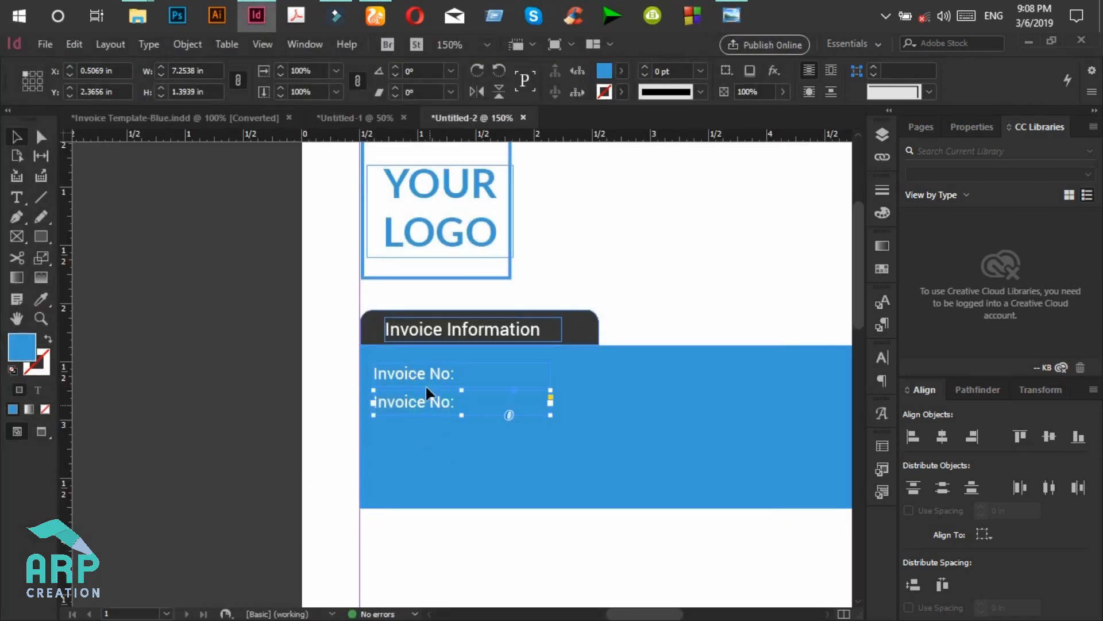
shift+click(424, 375)
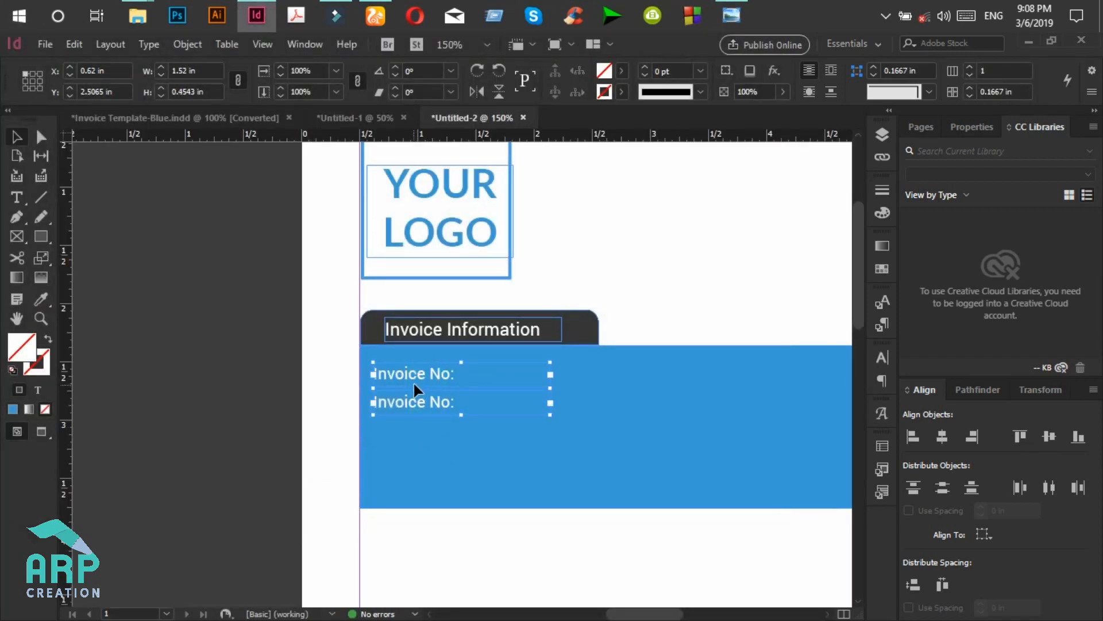
drag(421, 380, 422, 438)
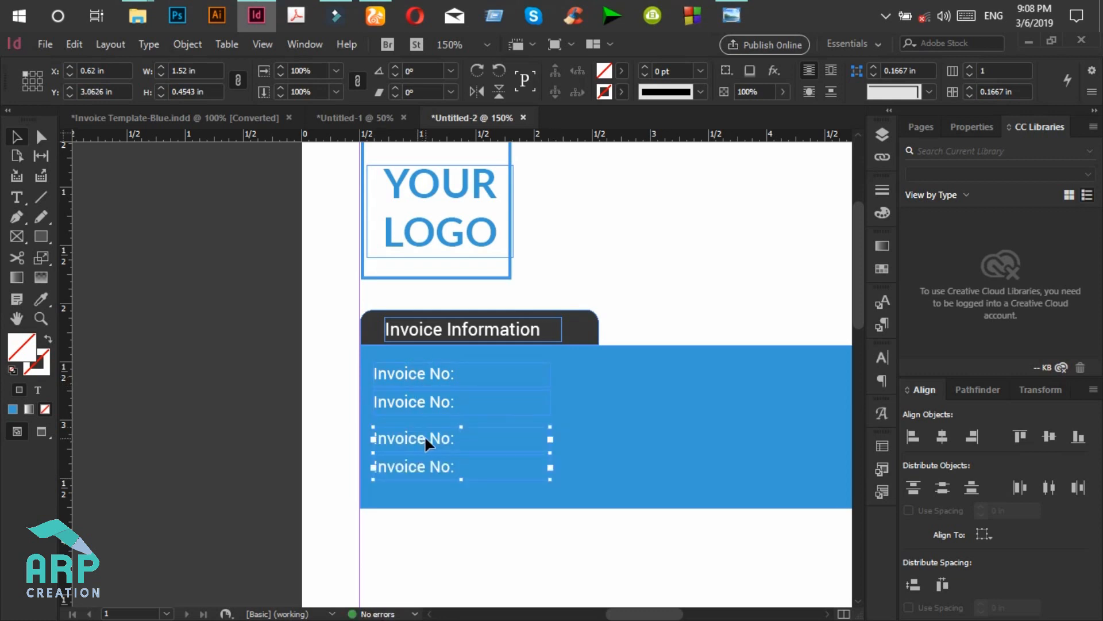
key(Up)
key(Up)
key(Up)
key(Up)
key(Up)
key(Up)
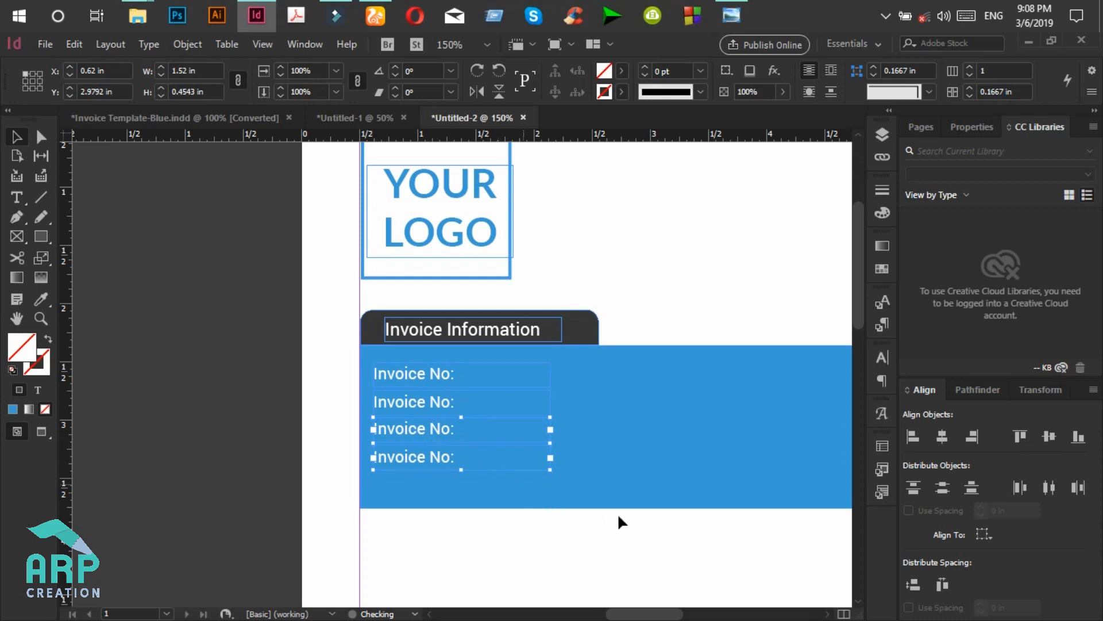
Shorten the blue rectangle by raising its lower edge to just below the fourth "Invoice No:" label, and select that label.
click(661, 511)
click(653, 482)
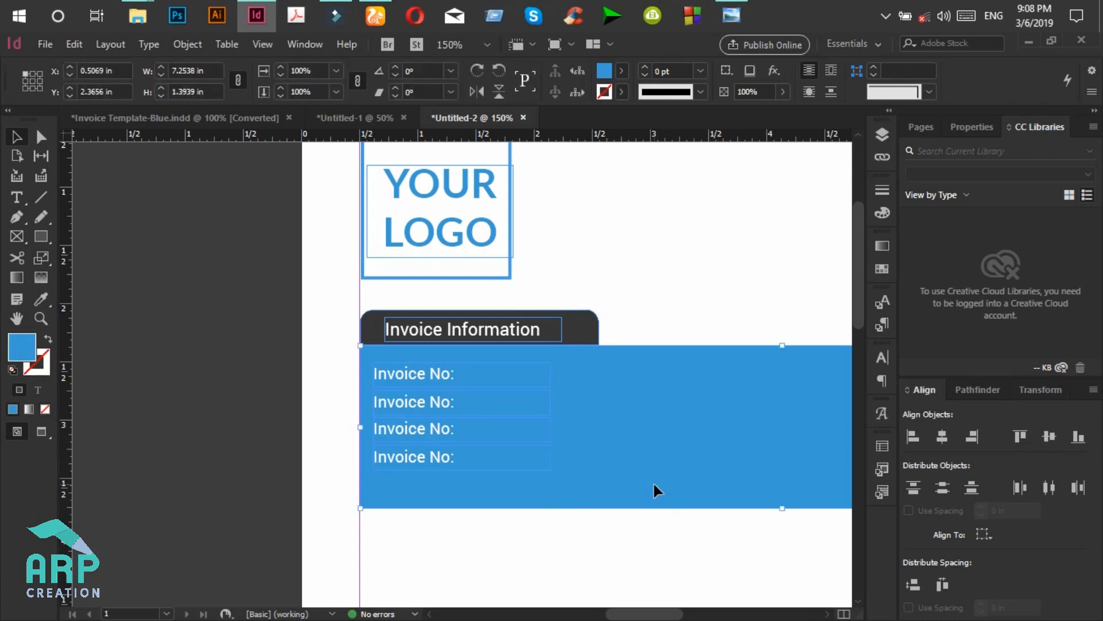
key(ctrl+minus)
drag(464, 443, 464, 419)
click(276, 433)
click(184, 401)
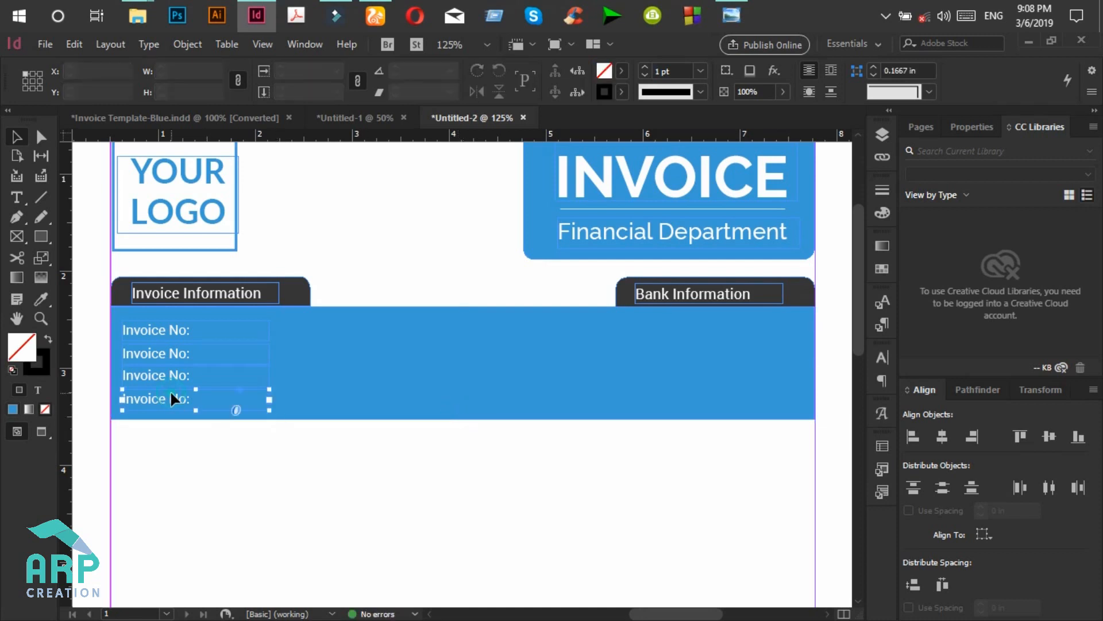
Raise all four "Invoice No:" labels together to about Y 2.4648 in and narrow their text frames to about 1.2 in wide.
shift+click(162, 348)
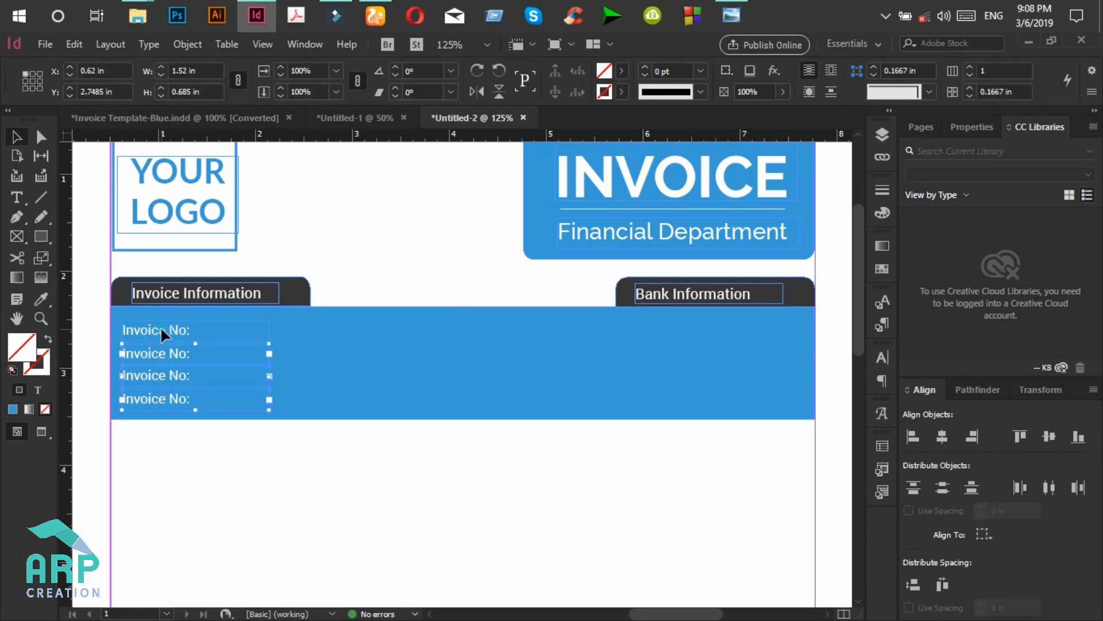
key(Up)
key(Up)
key(Up)
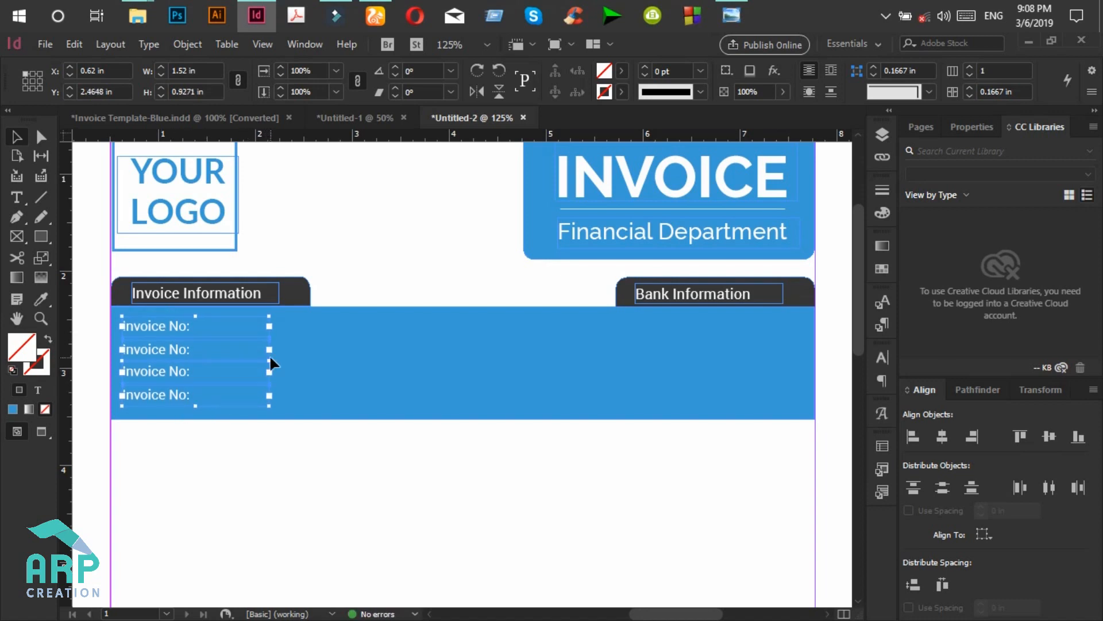
drag(269, 363, 239, 363)
click(243, 456)
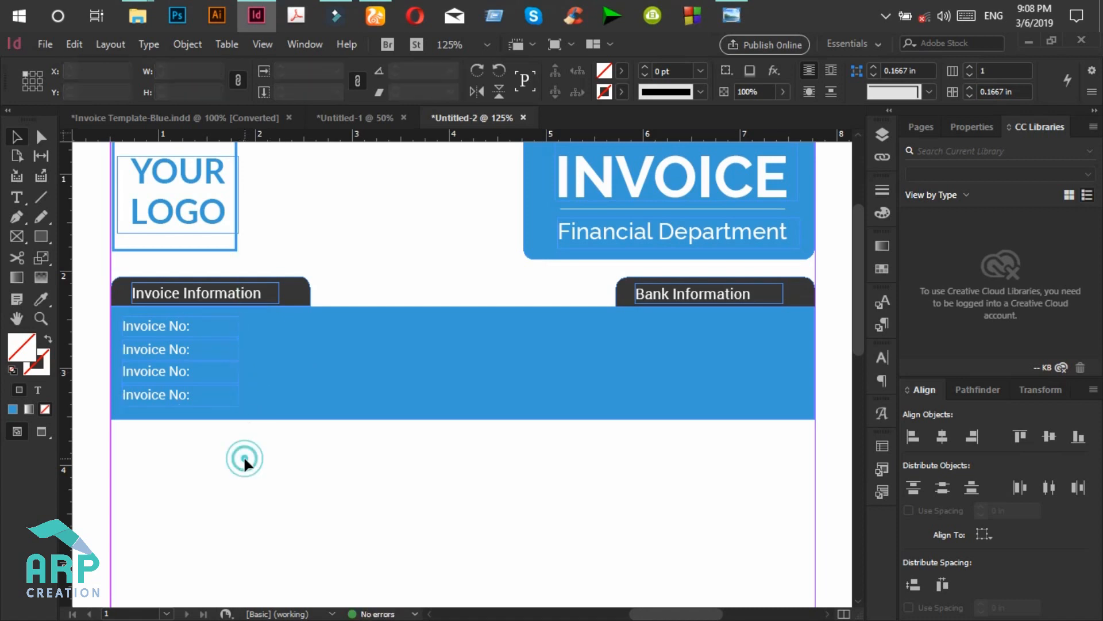
Duplicate the four "Invoice No:" labels alongside as a second column, with its left edge at about X 1.9022 in.
click(156, 395)
shift+click(167, 361)
shift+click(164, 348)
shift+click(168, 327)
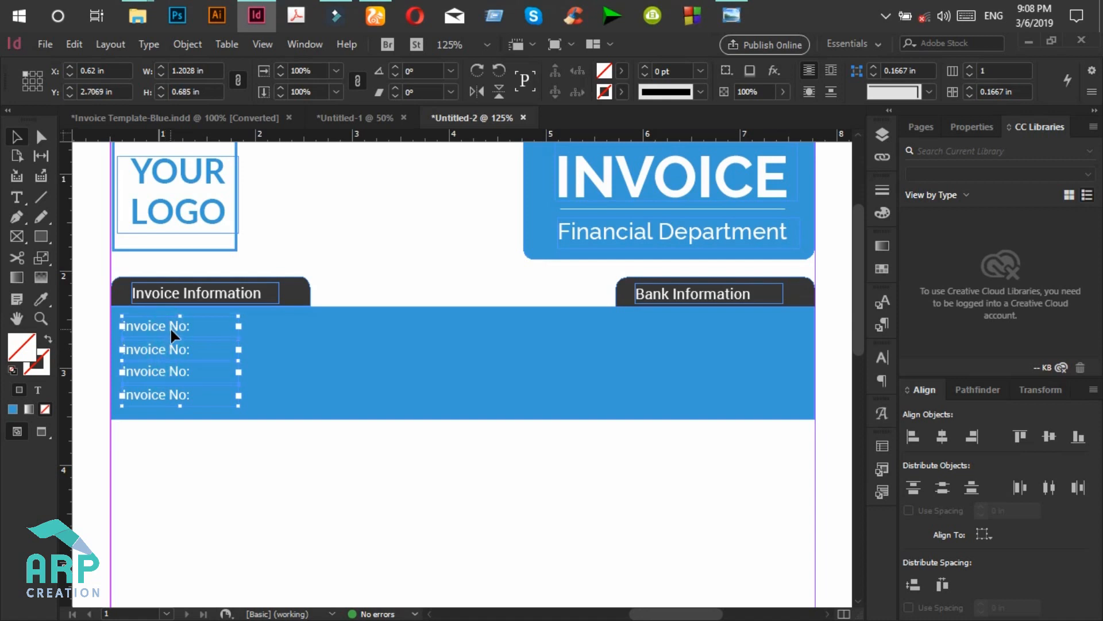
drag(167, 333, 290, 332)
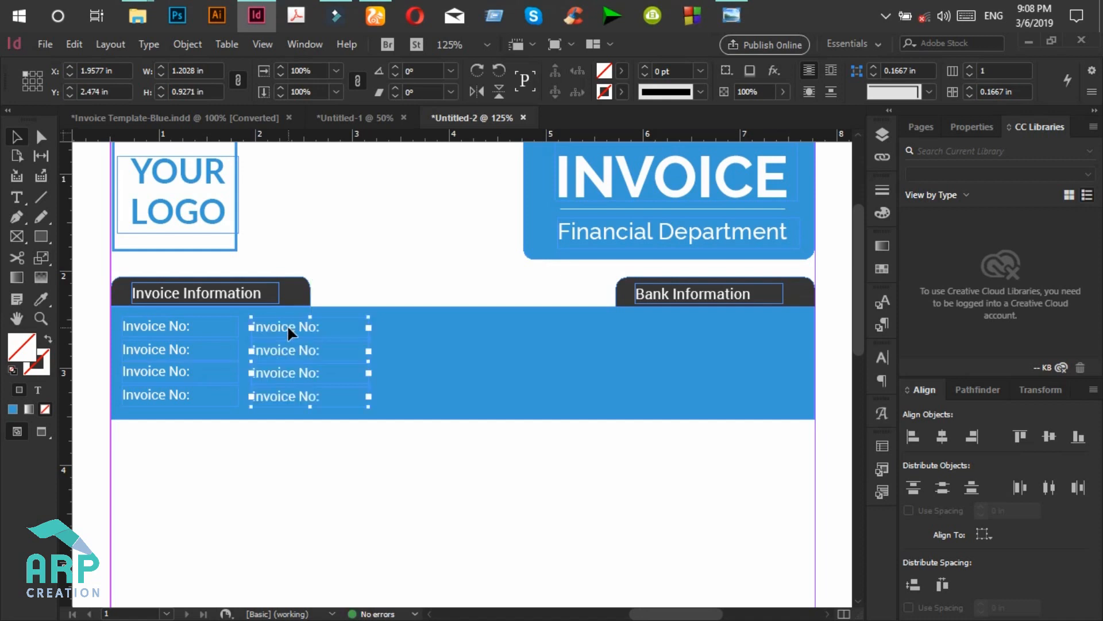
key(Left)
key(Left)
key(Left)
key(Left)
Replace the top text of the second column with a colon followed by the invoice number.
click(25, 202)
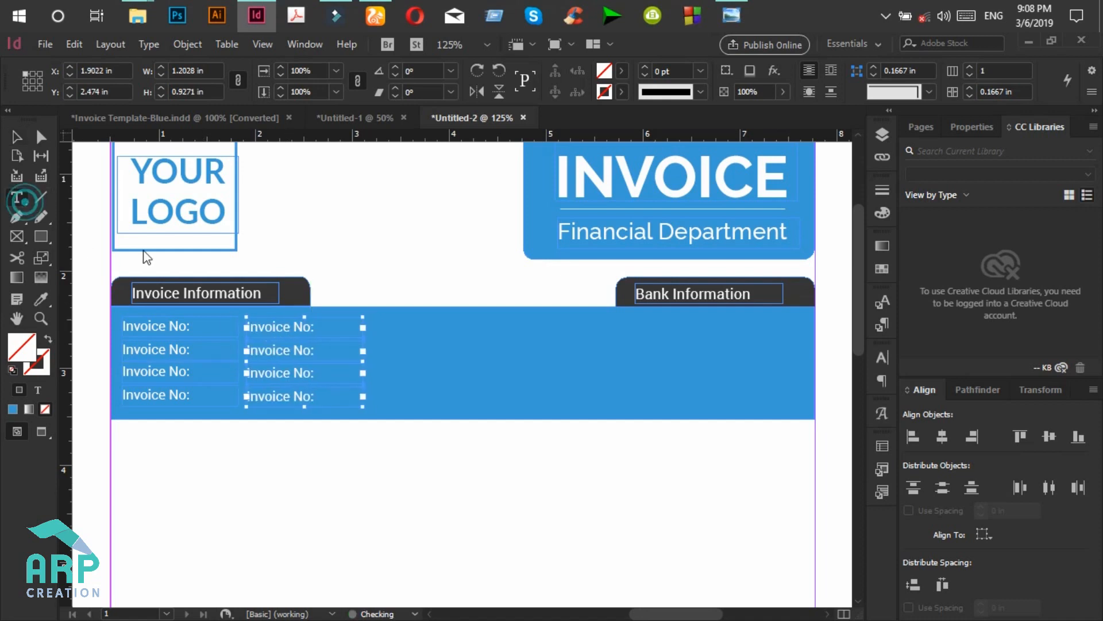
triple_click(299, 326)
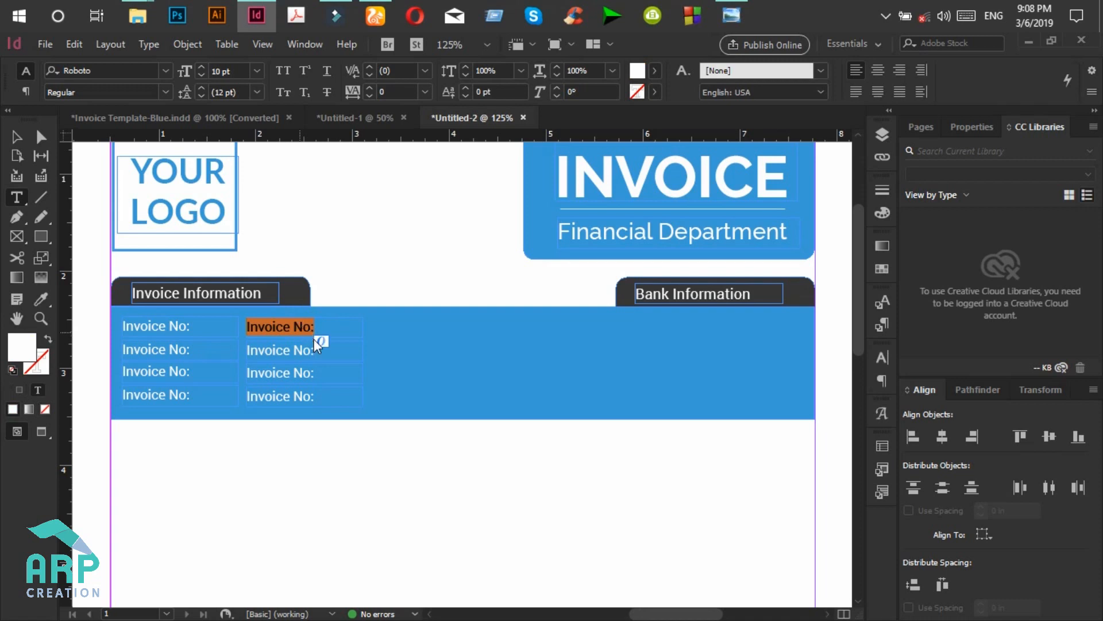
text(: 08733787)
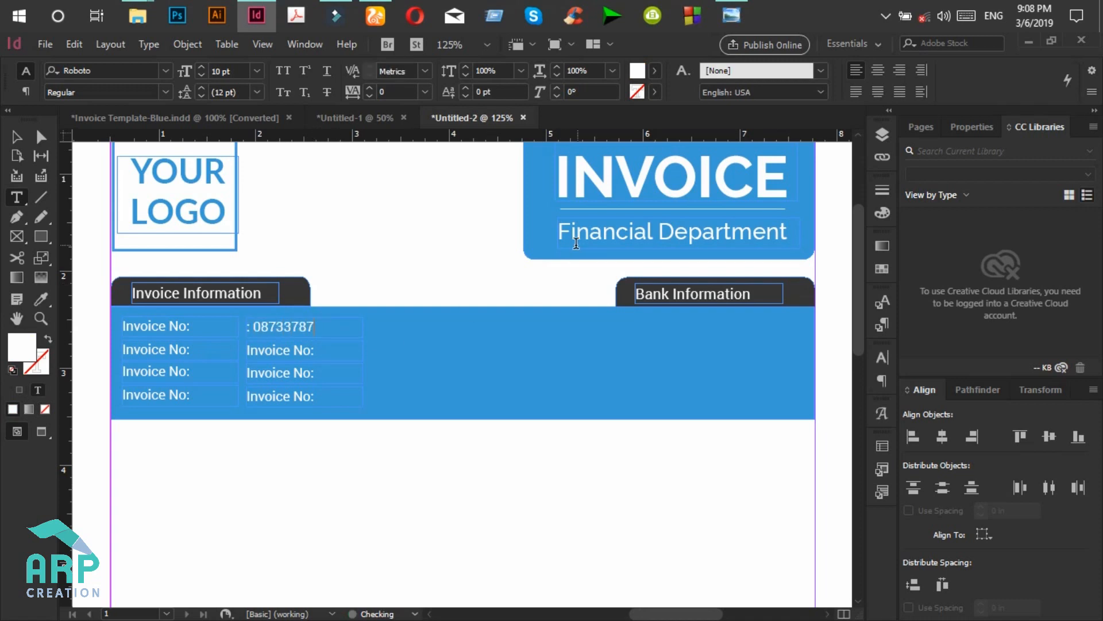
Check the reference image and change the second and third labels in the first column to "Ref No:" and "Priority".
click(730, 8)
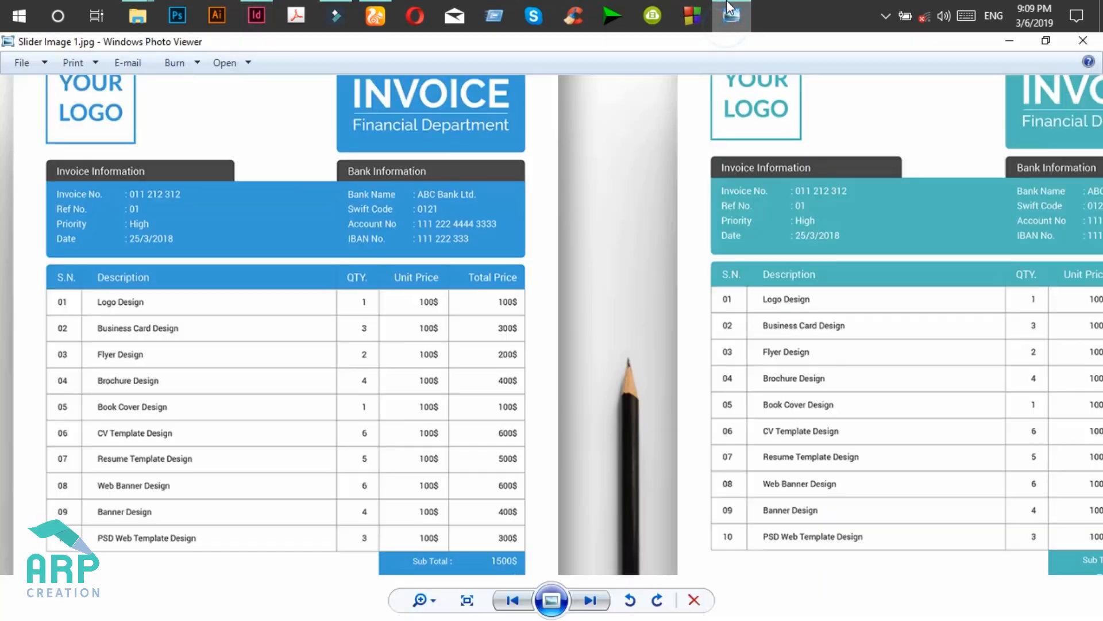
click(729, 8)
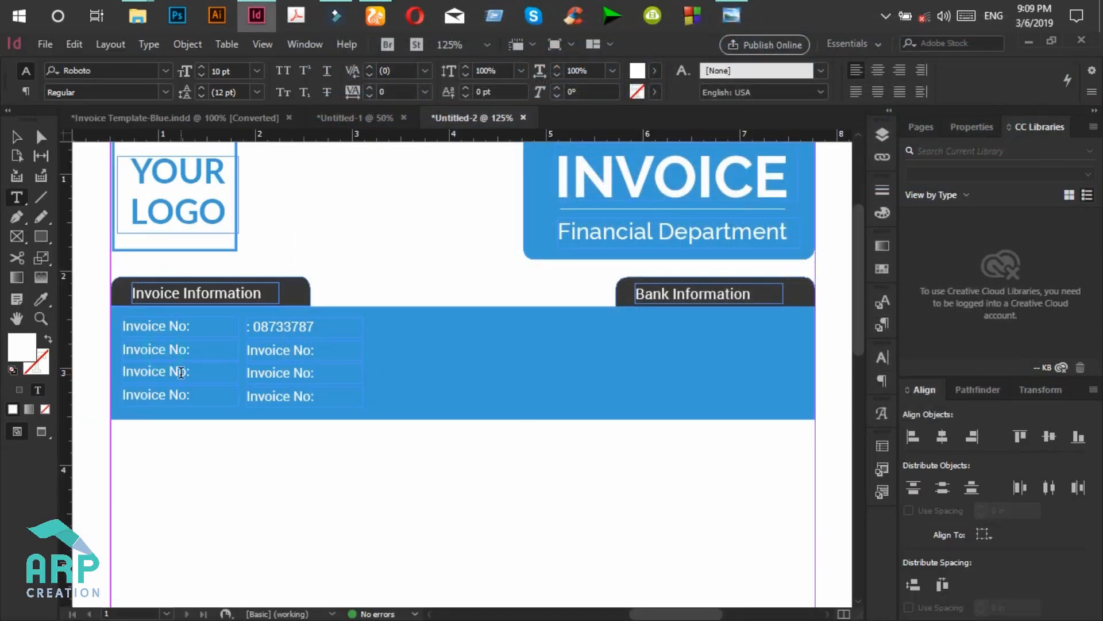
key(BackSpace)
key(BackSpace)
key(BackSpace)
key(BackSpace)
key(BackSpace)
key(BackSpace)
key(BackSpace)
text(Re)
text(Priority)
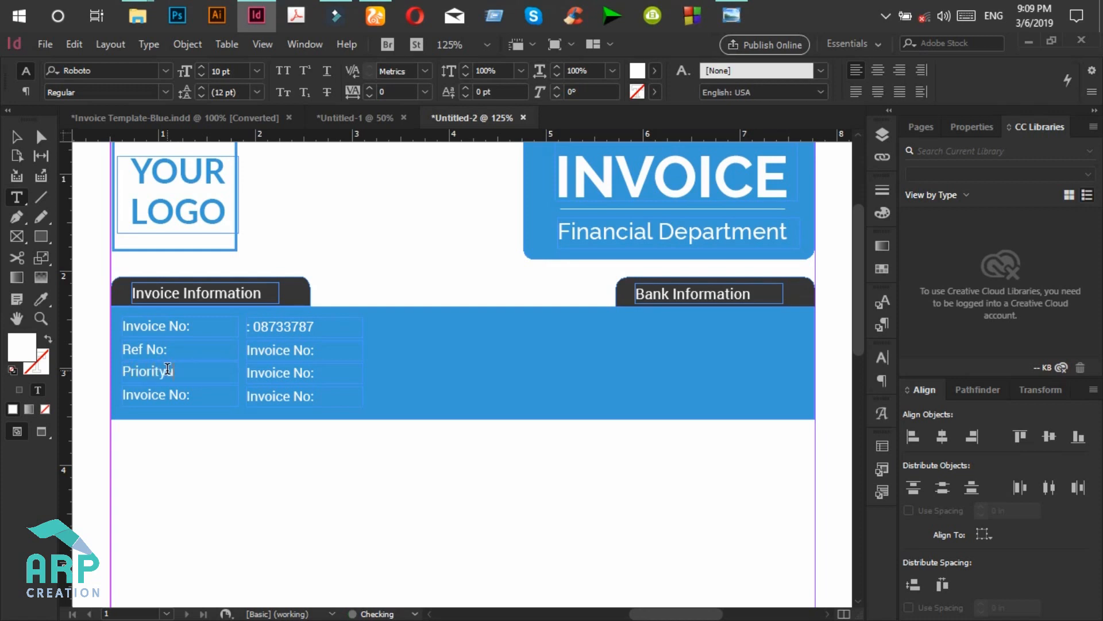
Change the fourth label to "Date" and correct the value beside it to 06/03/2019.
click(165, 391)
triple_click(165, 390)
text(Date)
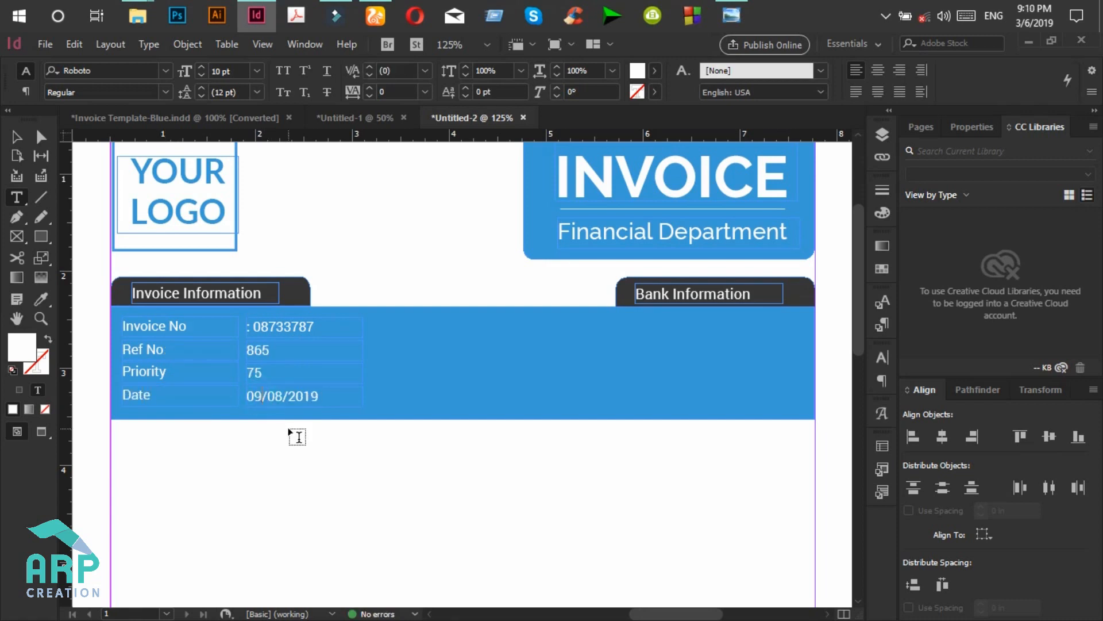
key(BackSpace)
text(6)
key(BackSpace)
text(3)
key(Escape)
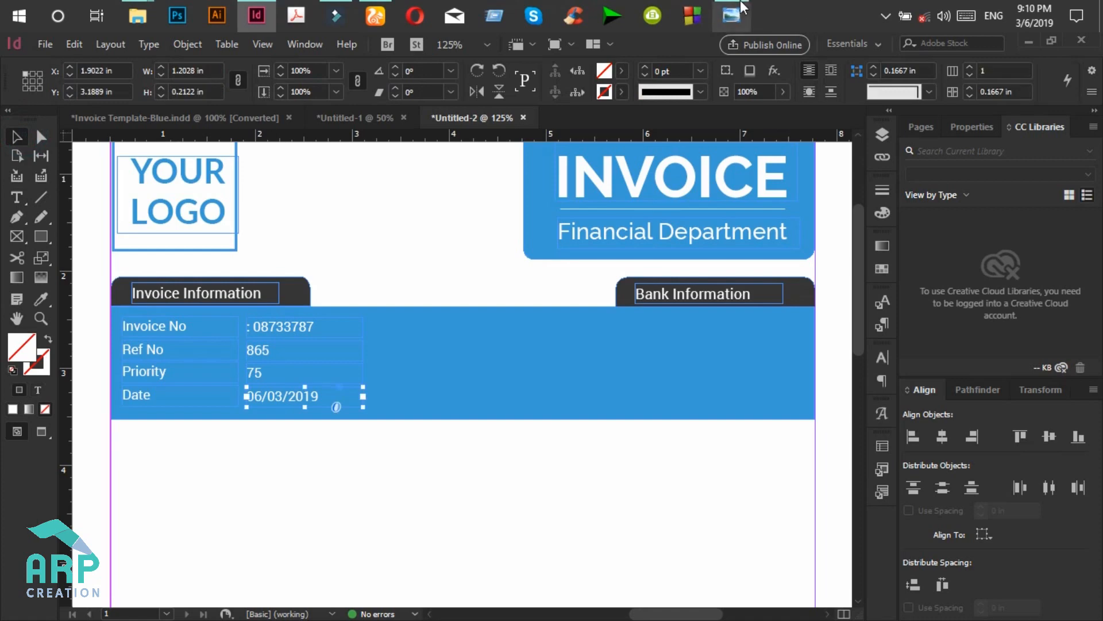
Check the reference image and duplicate all eight label and value frames under "Bank Information", at about X 5.0575 in.
click(742, 11)
click(741, 11)
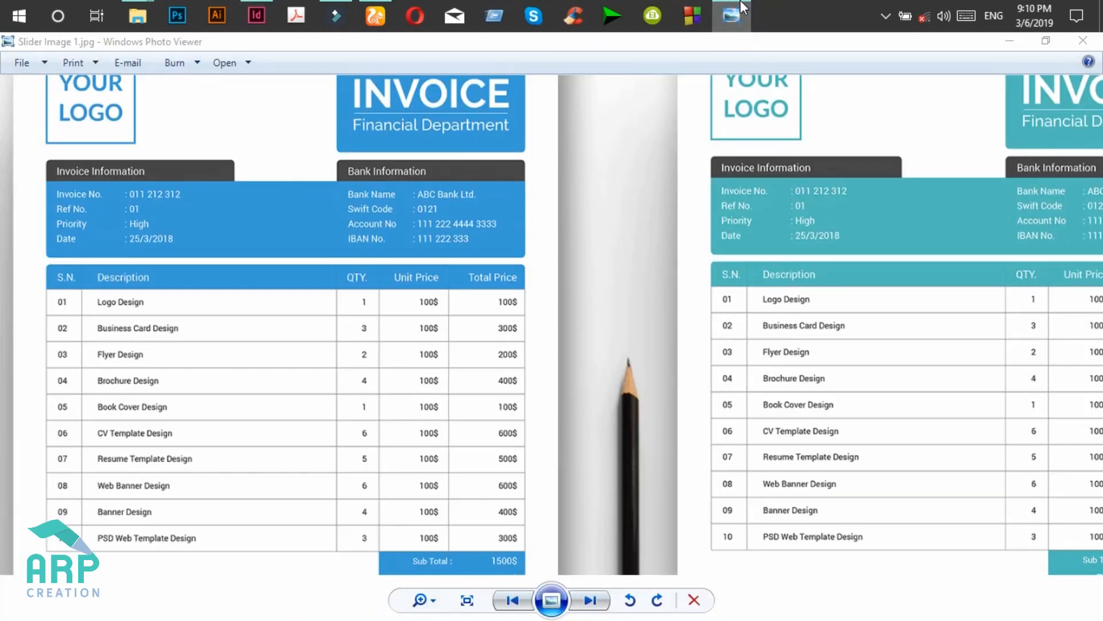
shift+click(141, 396)
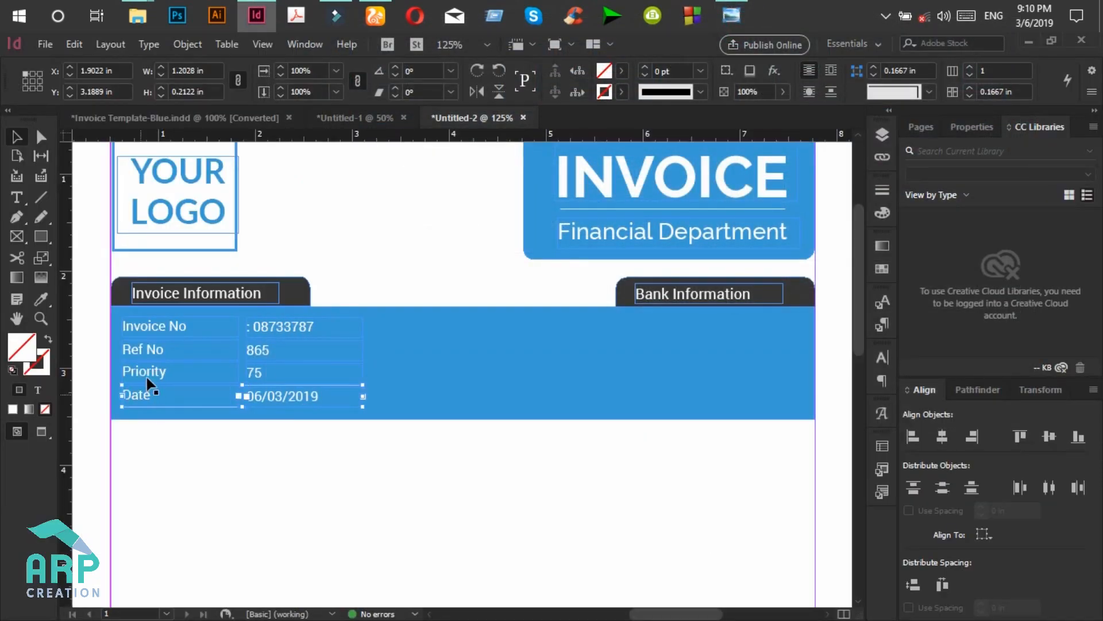
shift+click(149, 374)
shift+click(149, 353)
shift+click(164, 326)
shift+click(275, 325)
shift+click(259, 351)
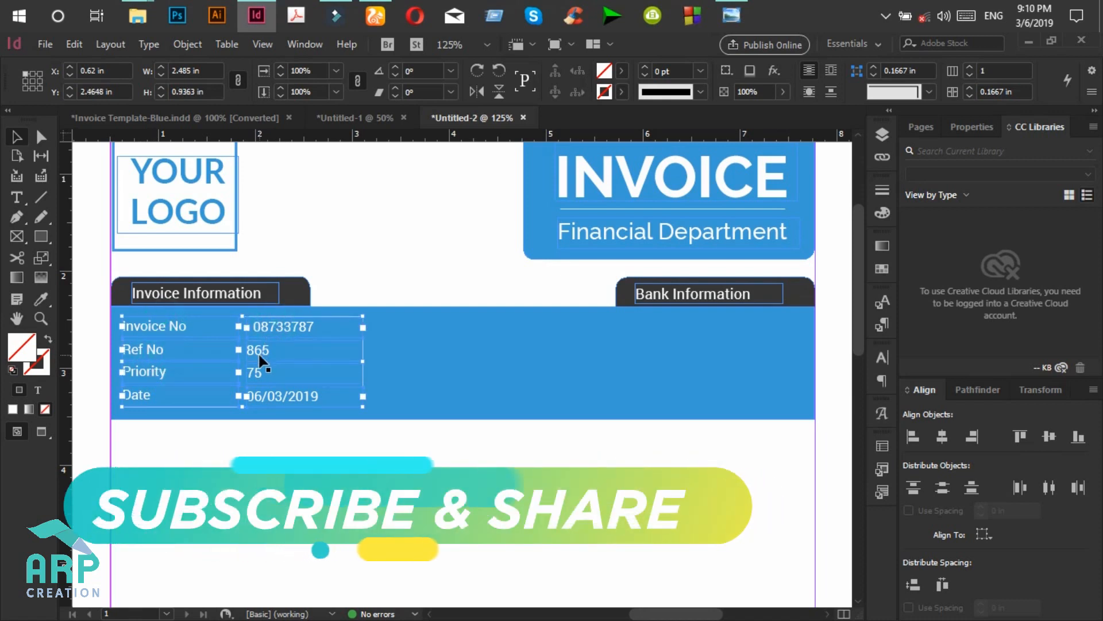
shift+click(254, 374)
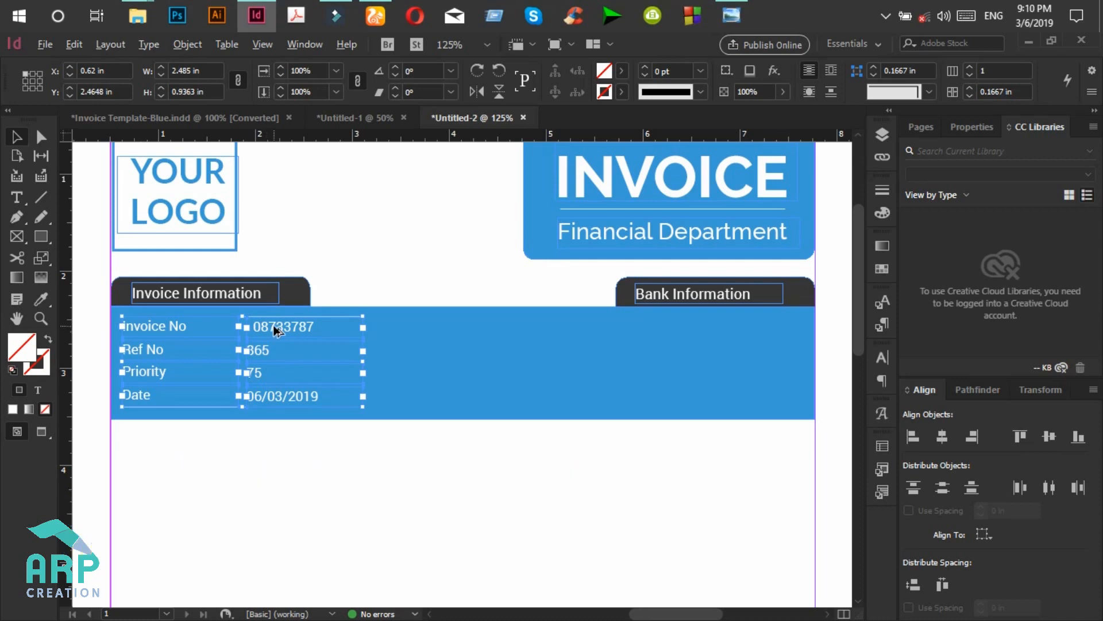
drag(275, 329, 702, 324)
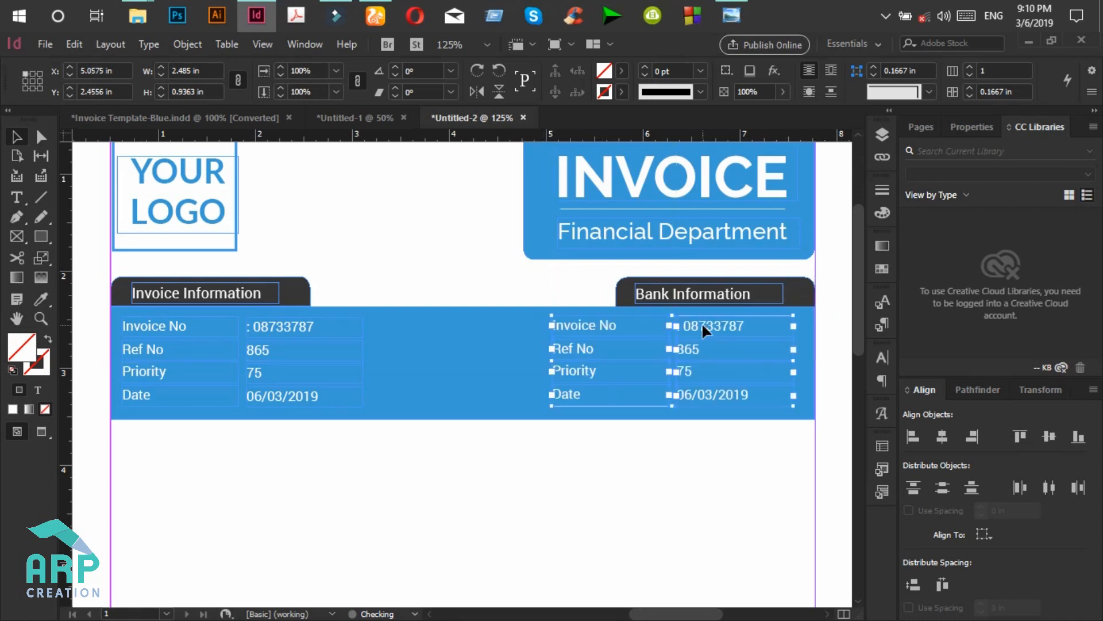
Check the reference image and shift the duplicated rows towards the page margin, to about X 5.24 in.
click(743, 6)
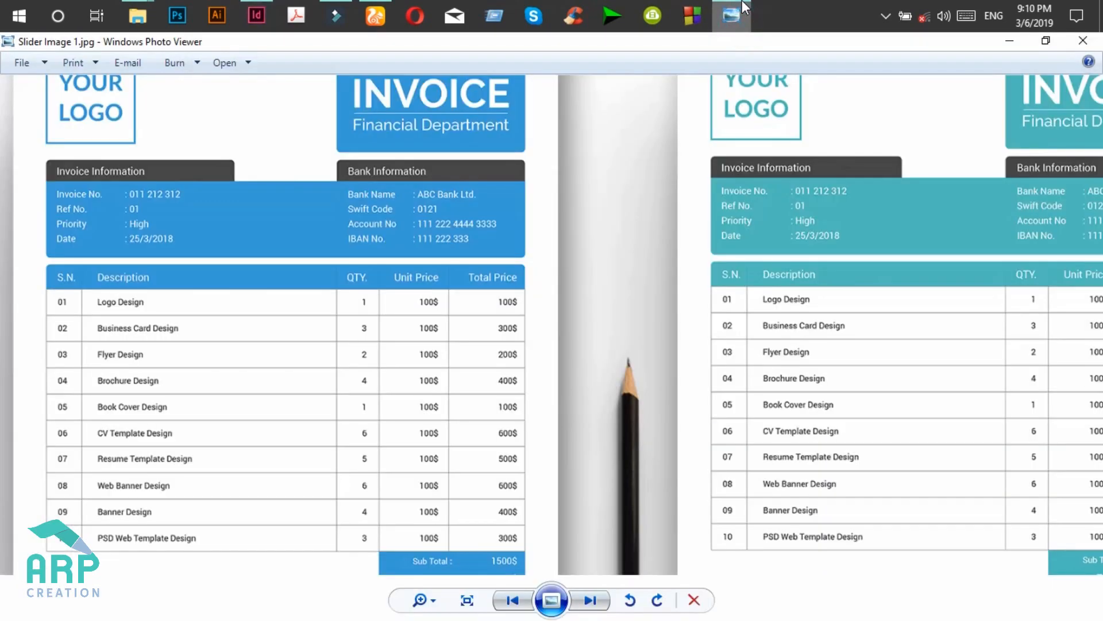
click(743, 8)
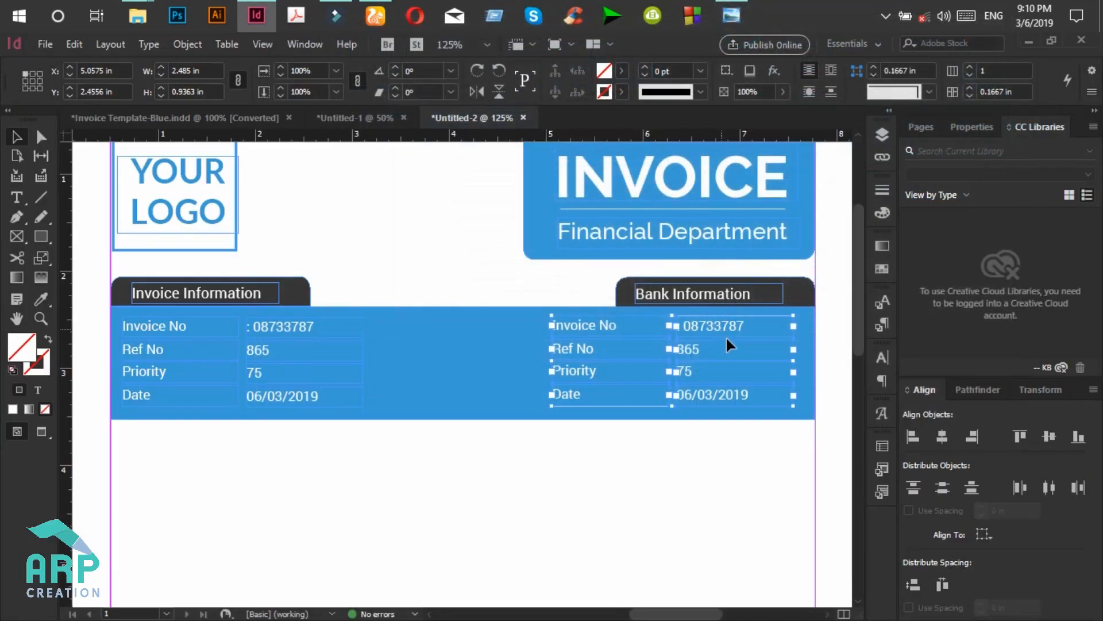
key(Right)
key(Right)
key(Right)
key(Right)
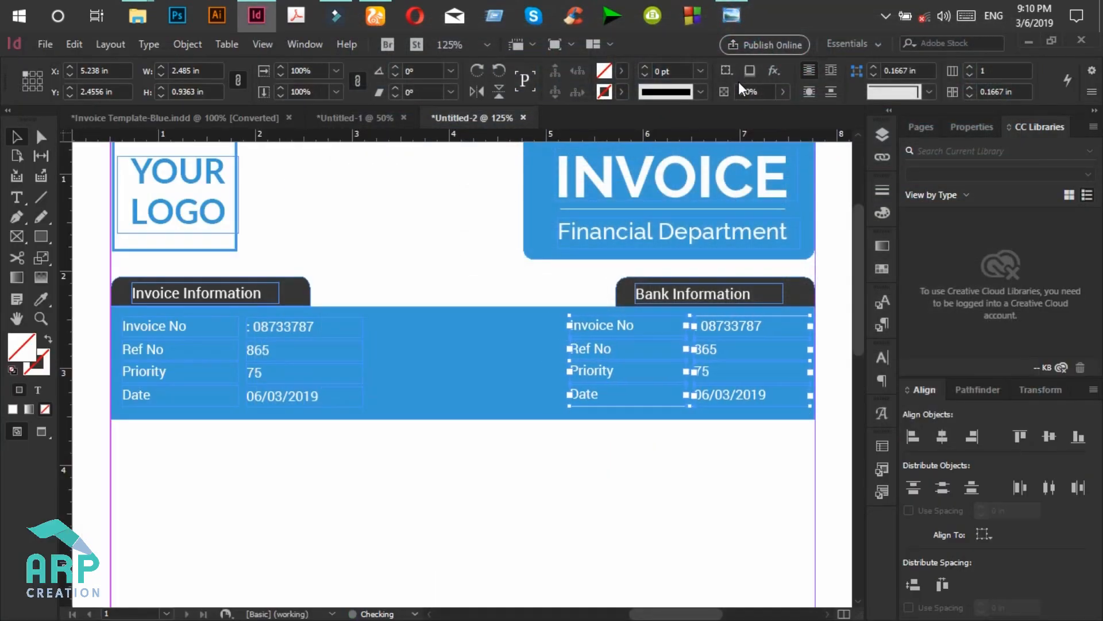
Compare with the reference image and widen the dark "Bank Information" shape leftward to about 2.52 in, in line with the rows below.
click(731, 9)
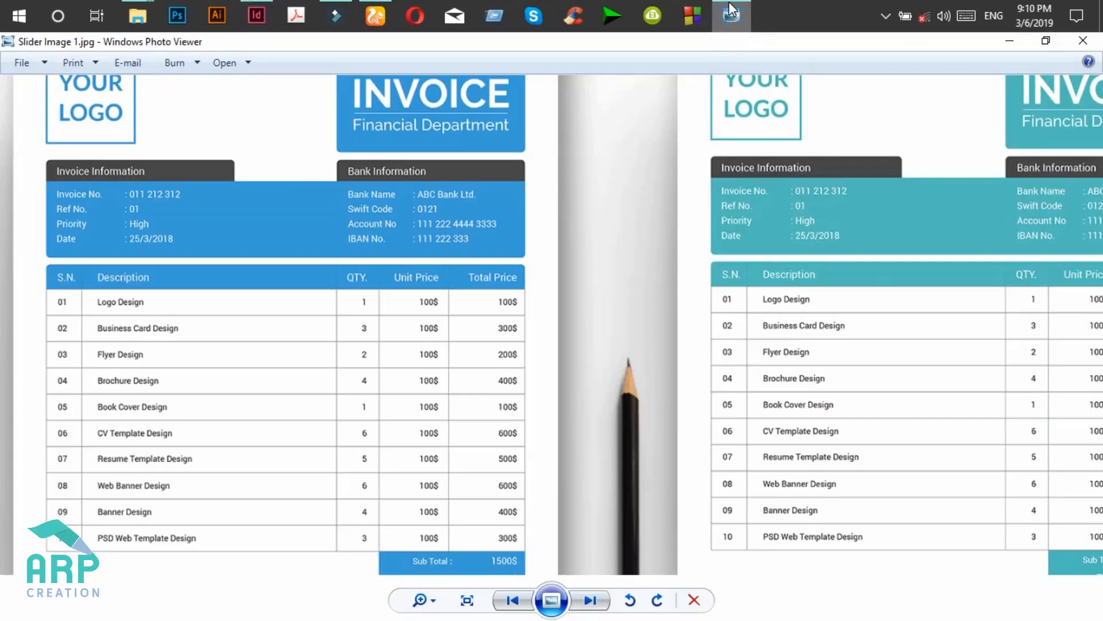
click(731, 9)
click(794, 296)
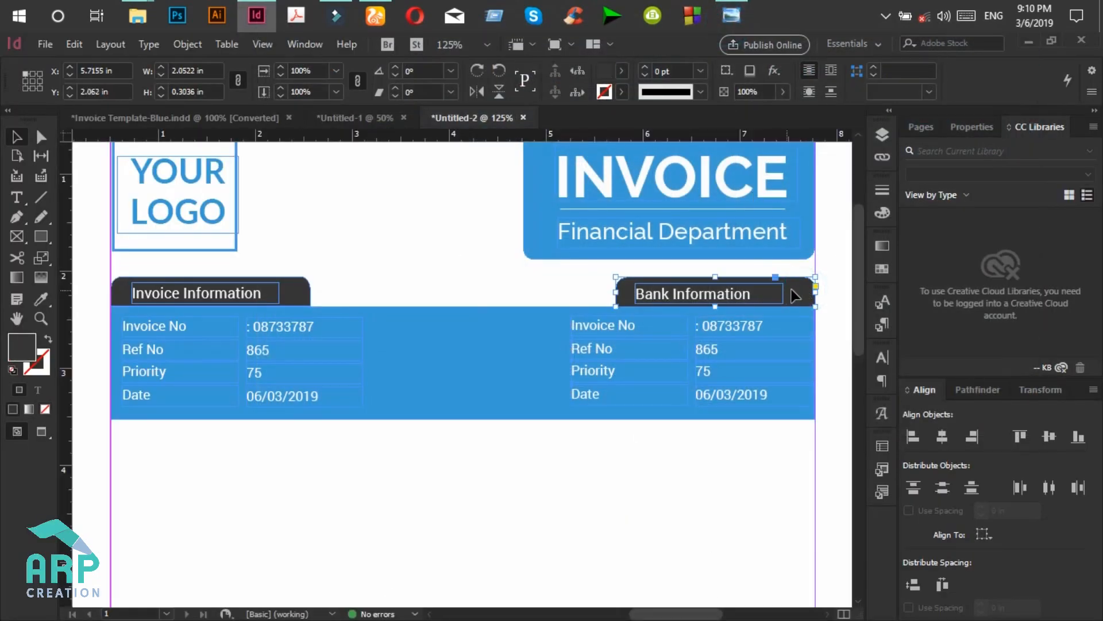
drag(615, 295, 571, 299)
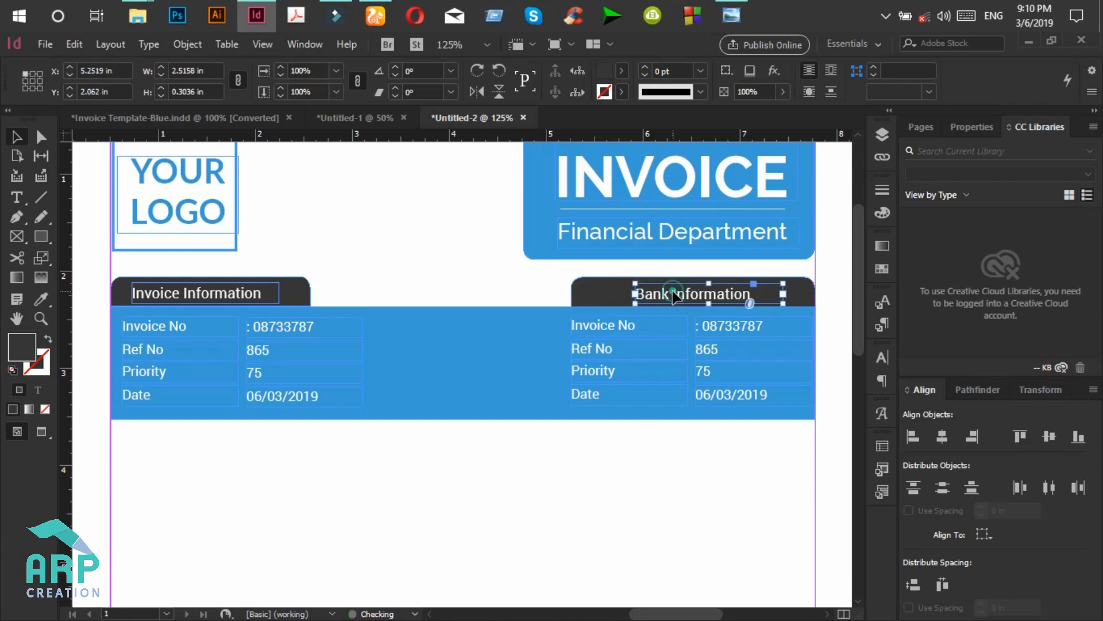
Shift the "Bank Information" text left within its dark shape to about X 5.3869 in.
click(674, 294)
key(Left)
key(Left)
key(Left)
key(Left)
key(Left)
key(Left)
key(Left)
key(Left)
key(Left)
key(Left)
key(Left)
key(Left)
key(Left)
key(Left)
key(Left)
key(Left)
key(Left)
key(Left)
key(Left)
key(Left)
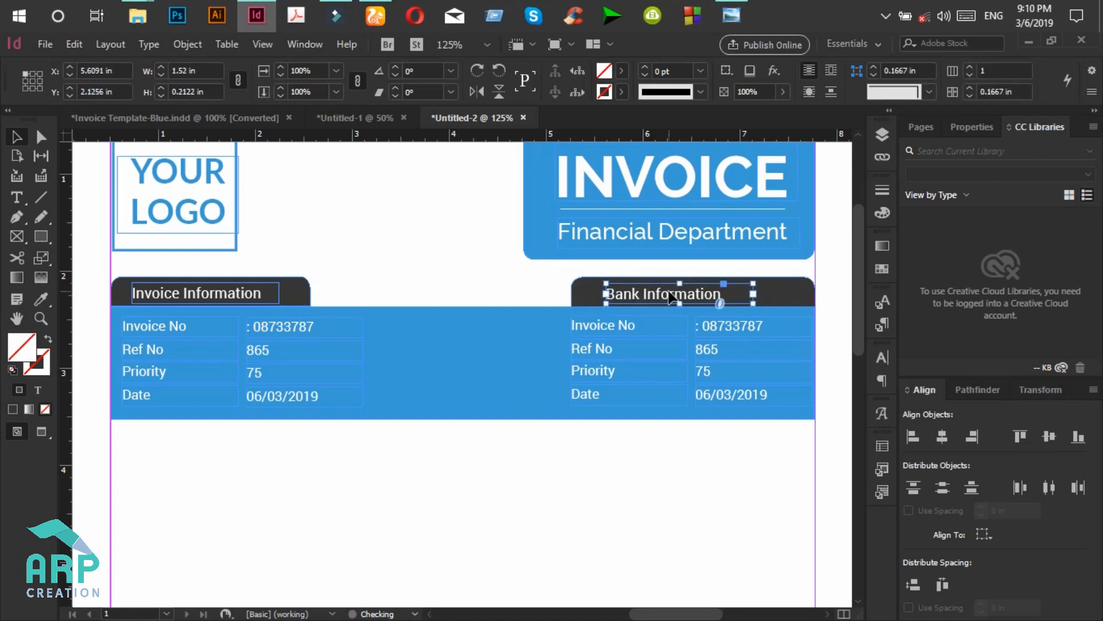
key(Left)
key(Left)
key(Left)
key(Left)
key(Left)
key(Left)
key(Left)
key(Left)
key(Left)
key(Left)
key(Left)
key(Left)
key(Left)
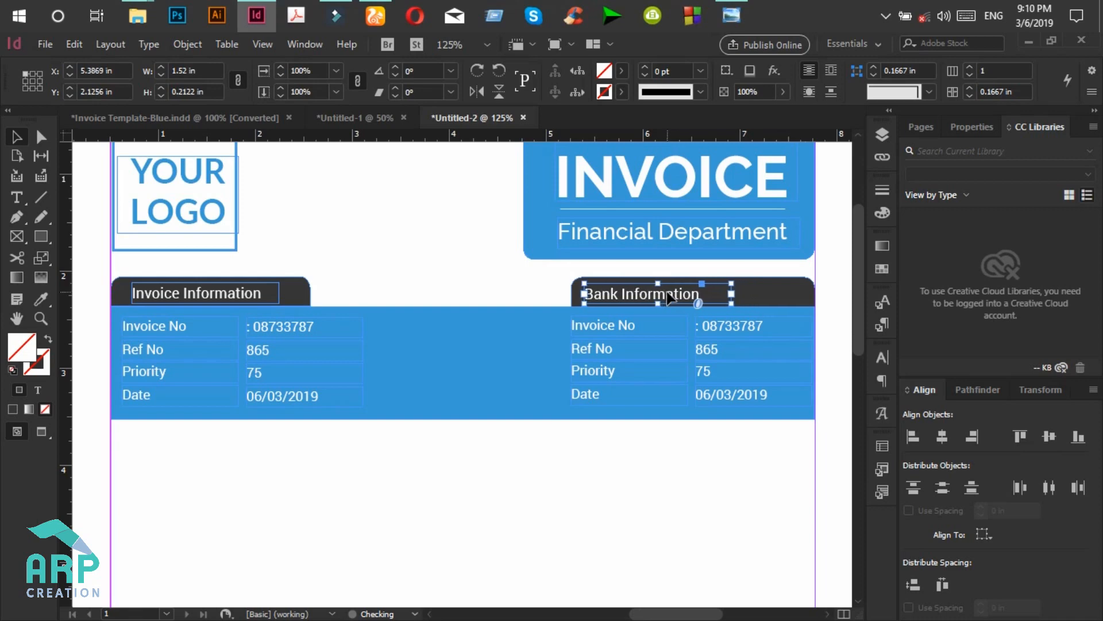
click(465, 248)
Duplicate the dark "Invoice Information" shape below the blue rectangle at about X 0.5 in, Y 3.7458 in, and compare it with the reference image.
scroll(464, 304, down, 2)
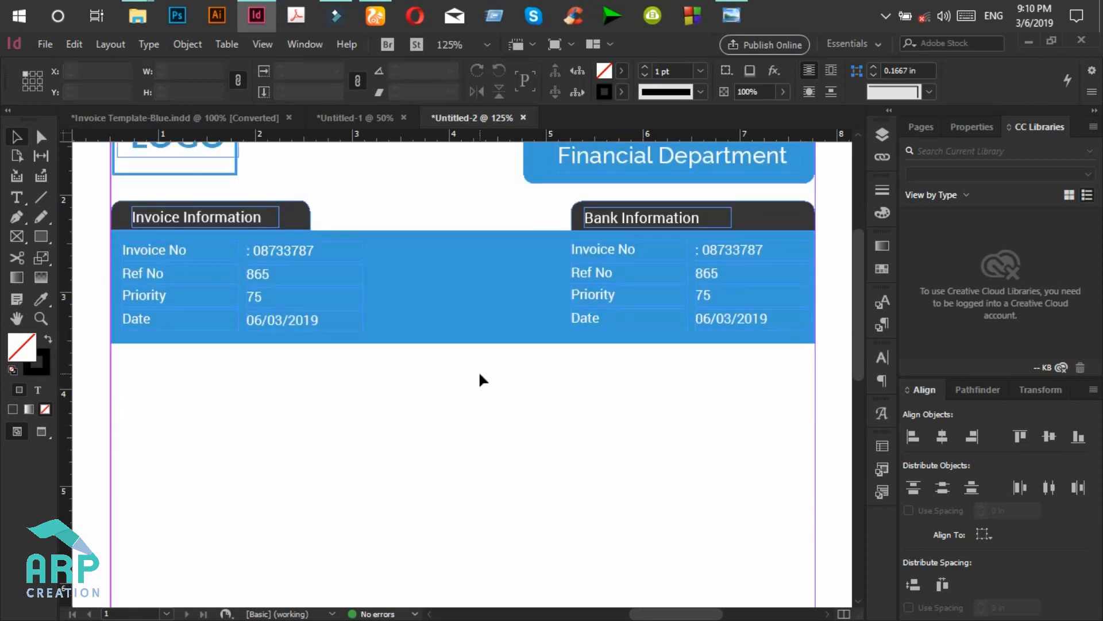
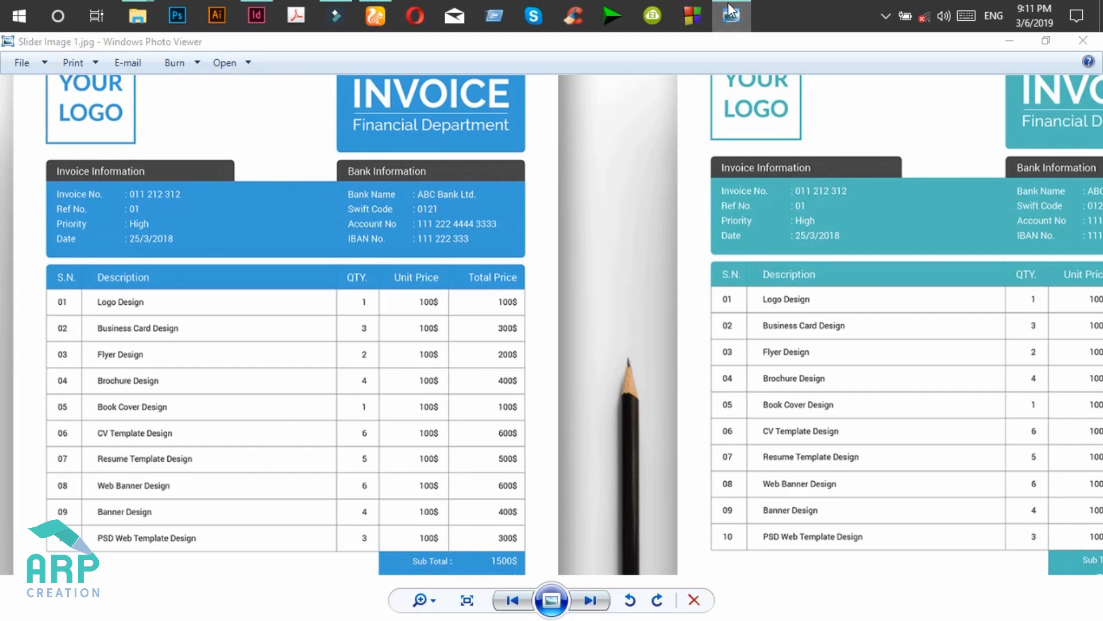
click(730, 10)
scroll(268, 477, down, 2)
scroll(270, 471, up, 1)
scroll(270, 470, up, 1)
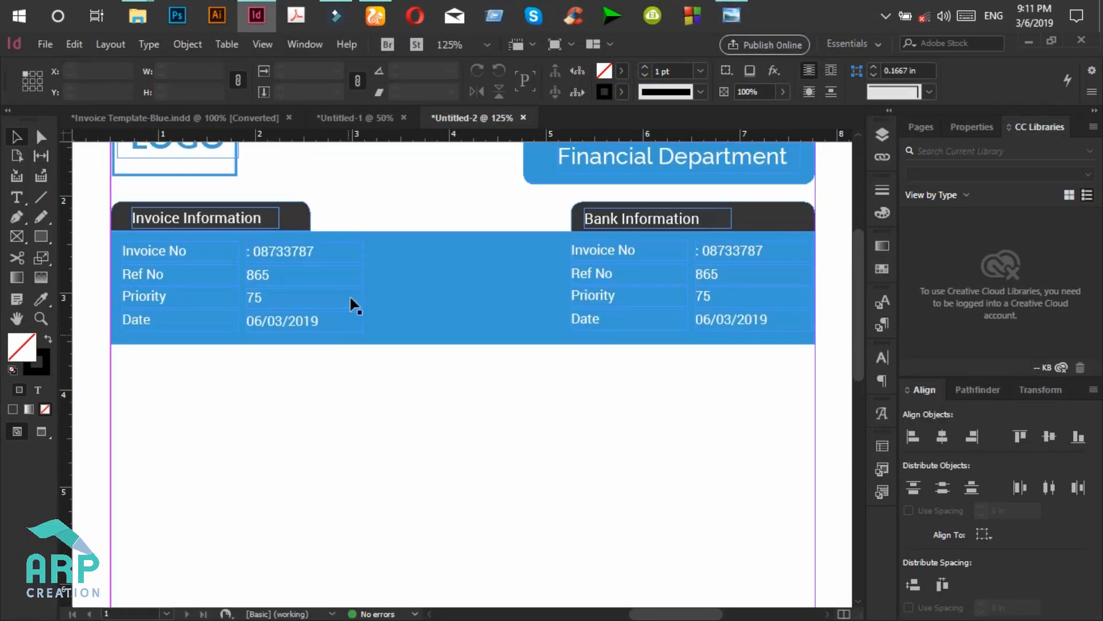
click(304, 221)
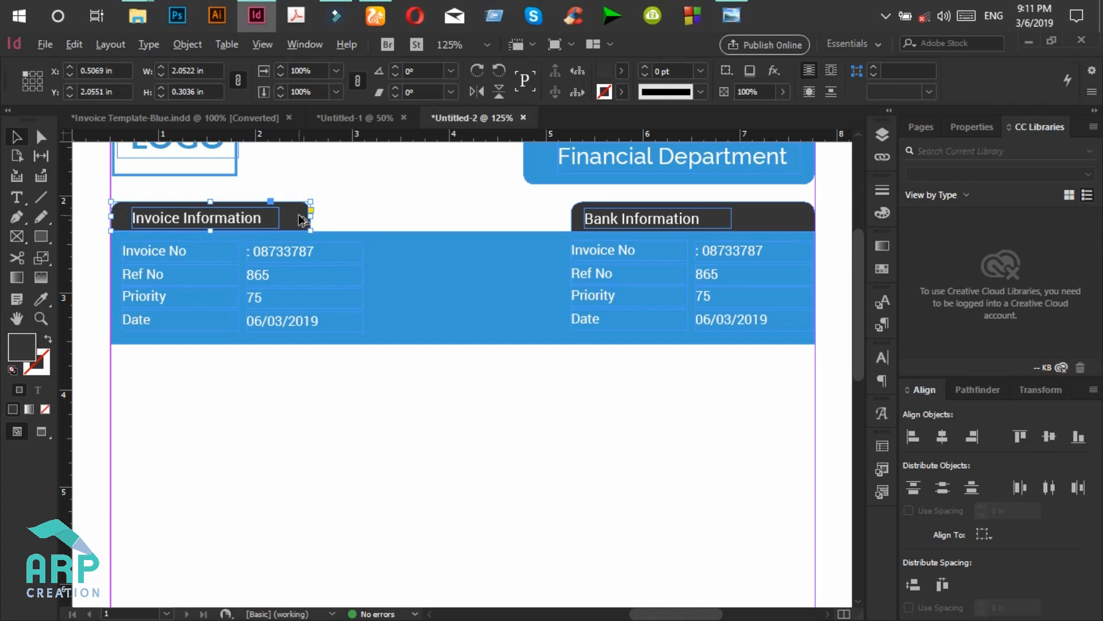
drag(296, 214, 300, 374)
scroll(340, 421, up, 4)
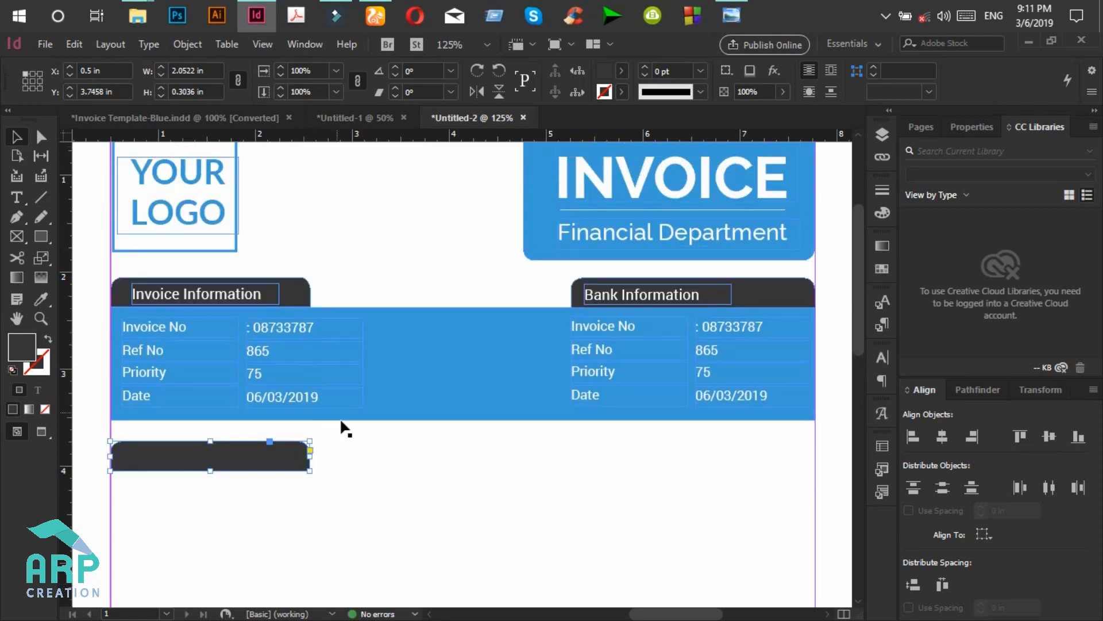
scroll(428, 466, up, 2)
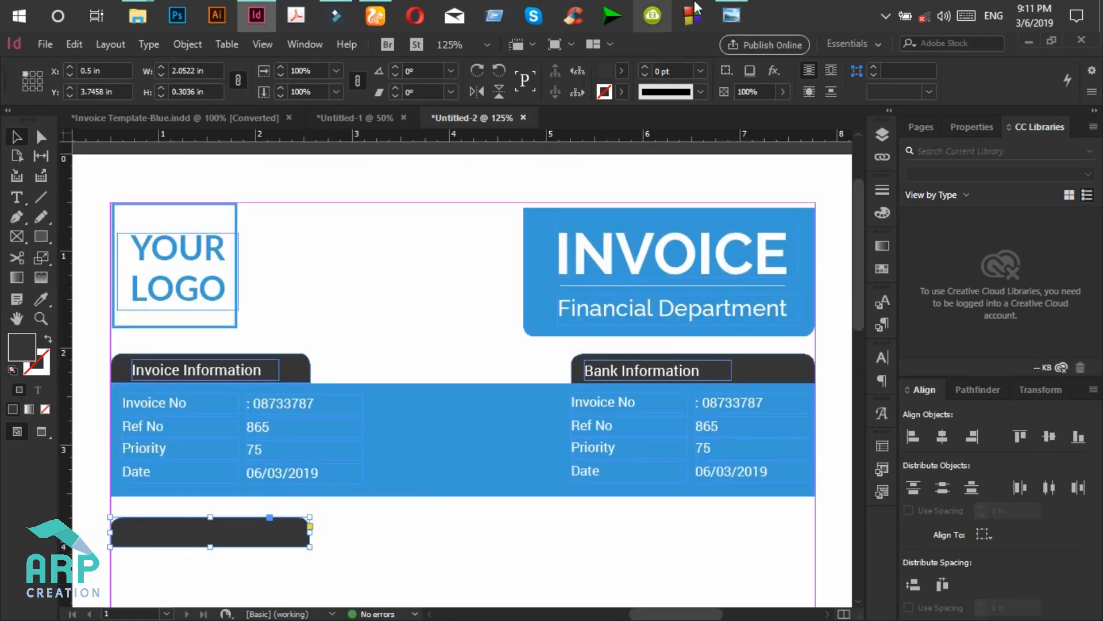
click(747, 4)
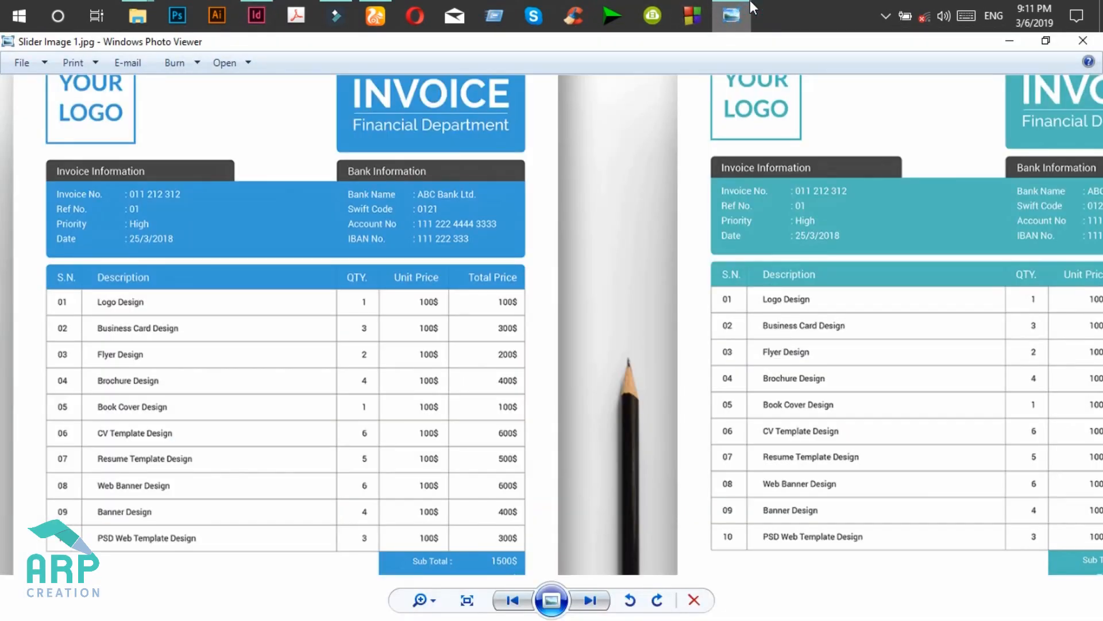
click(750, 1)
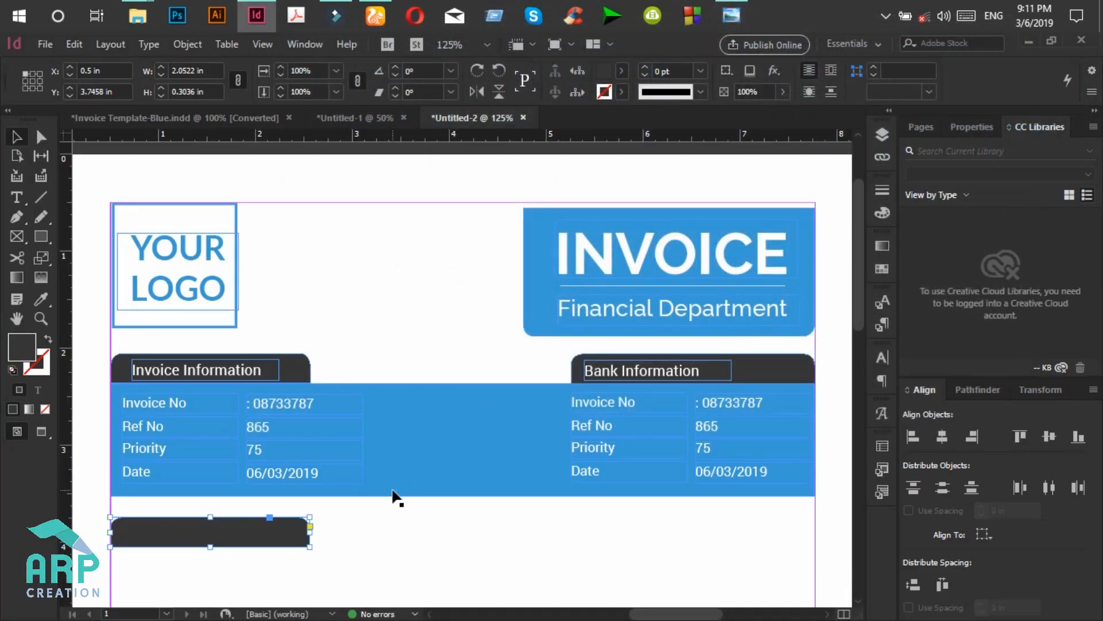
scroll(394, 495, down, 1)
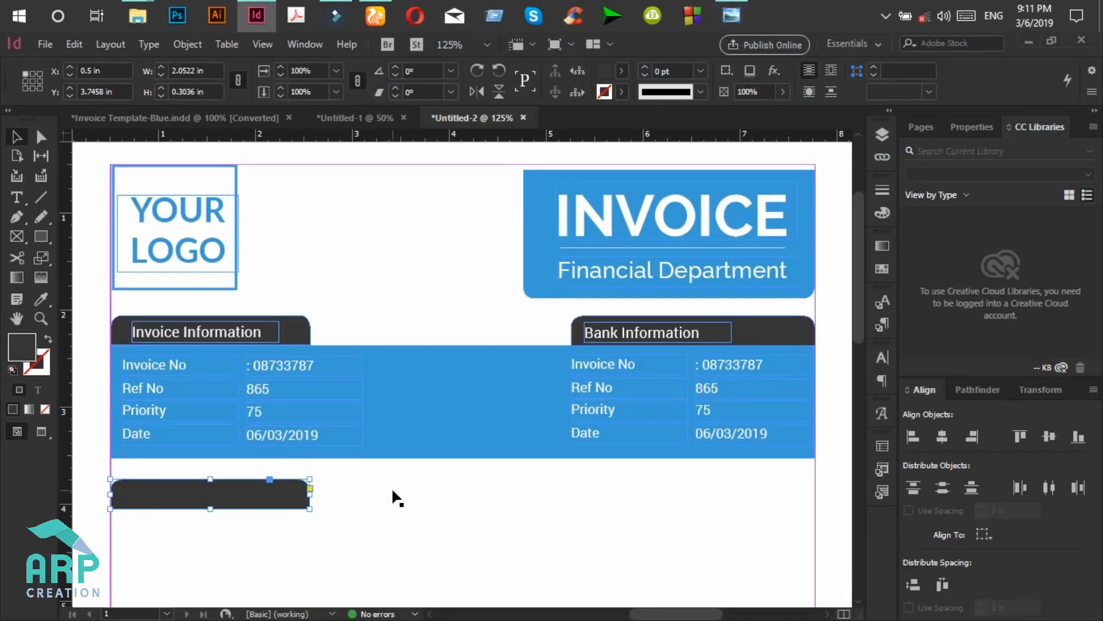
Fill the duplicated dark shape below the blue information rectangle with blue 3a9bd6.
double_click(29, 346)
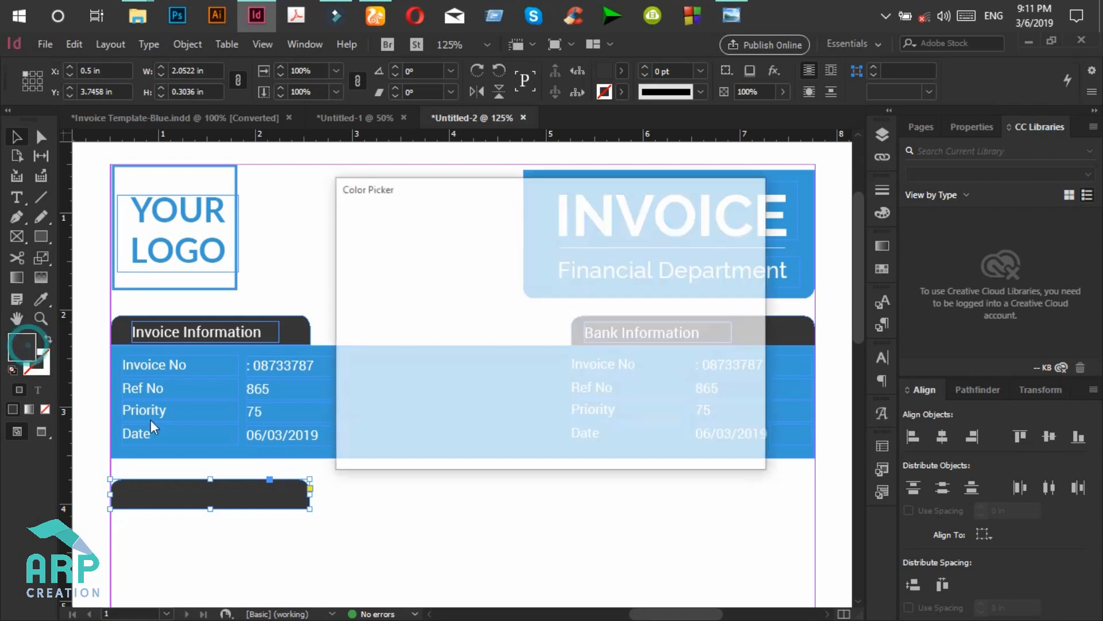
double_click(702, 440)
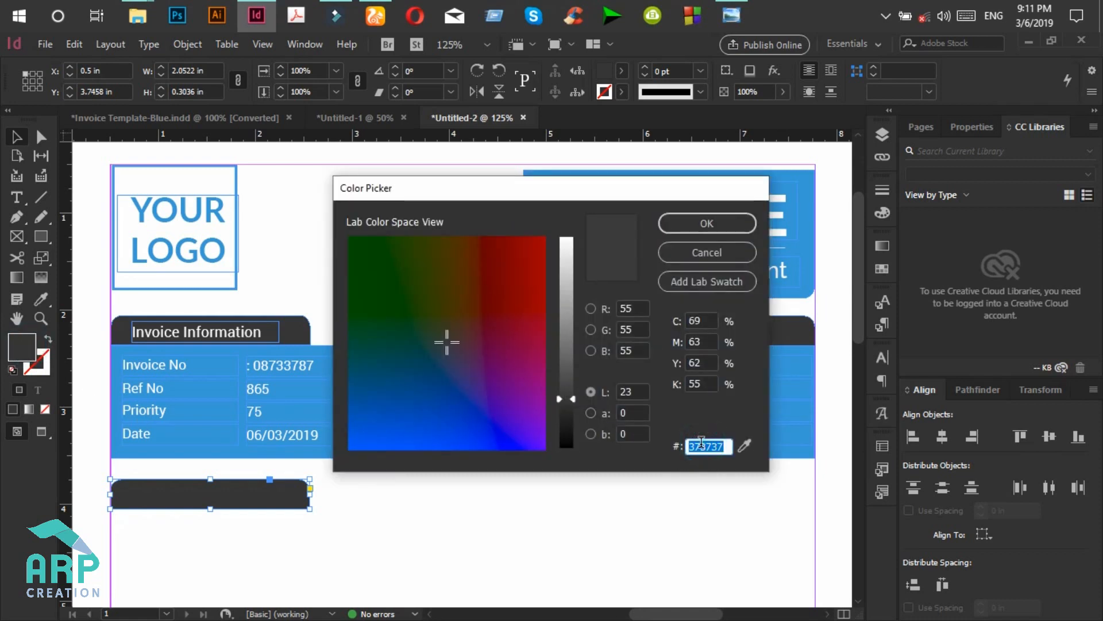
text(3a9bd6)
key(Tab)
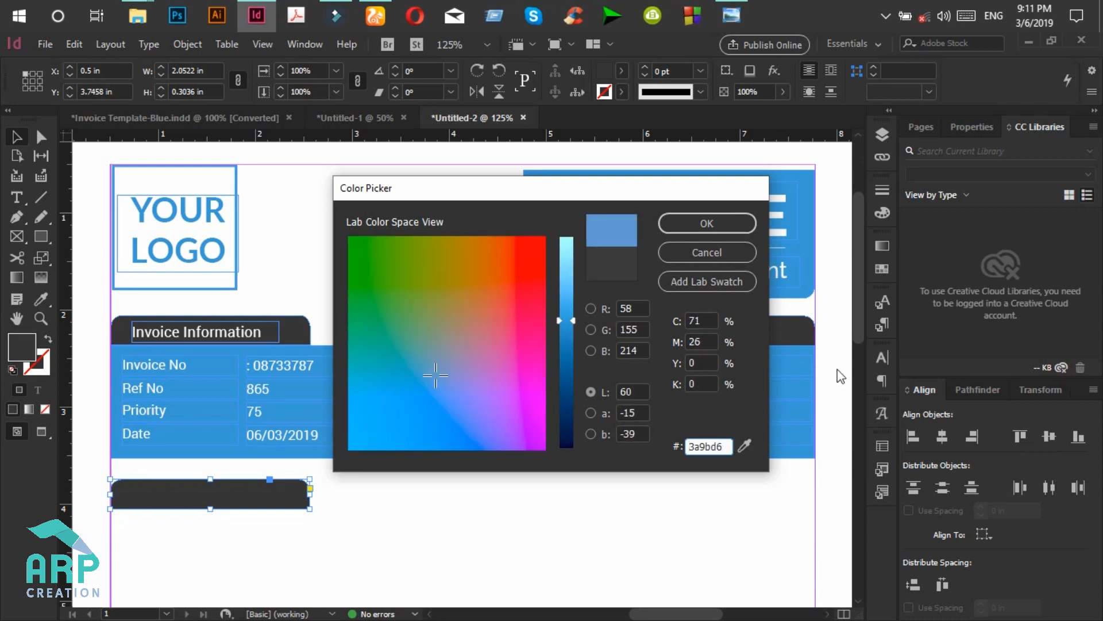
click(729, 216)
click(26, 133)
Stretch the new blue bar across to the opposite page margin, about 7.27 in wide and 0.28 in high, and compare it with the reference image.
key(ctrl+minus)
scroll(534, 463, down, 4)
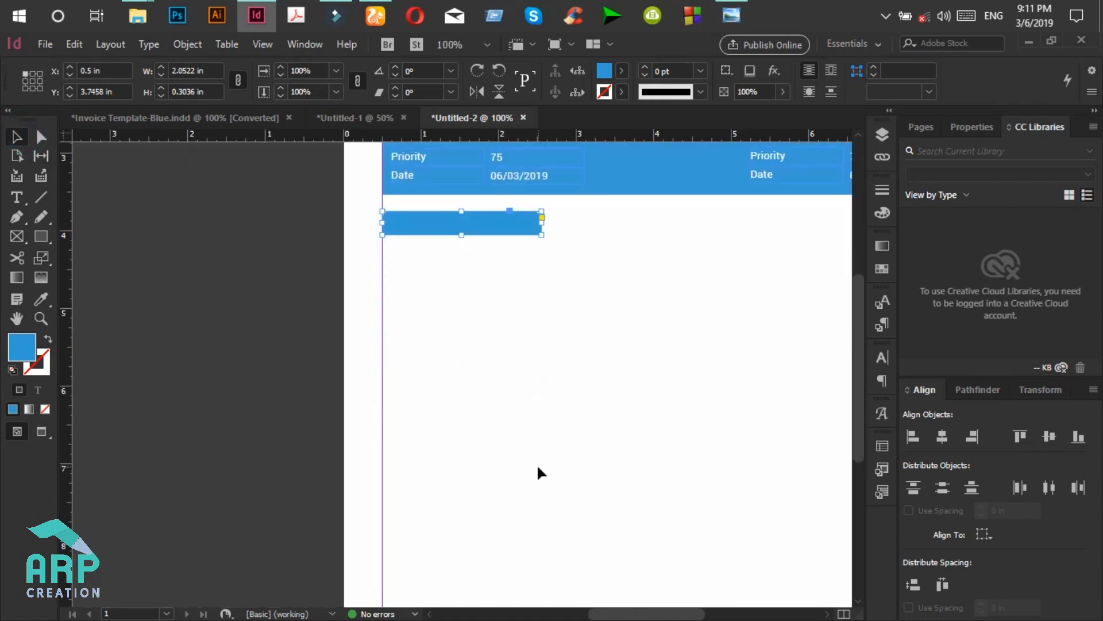
scroll(539, 471, up, 2)
drag(646, 606, 684, 606)
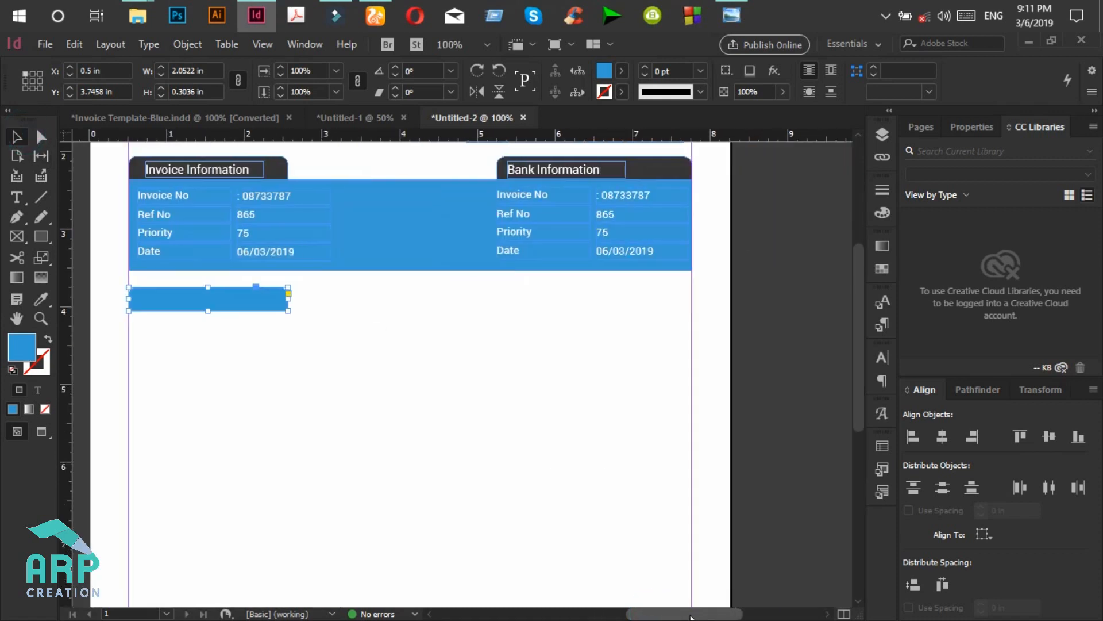
drag(288, 299, 689, 311)
scroll(575, 311, down, 3)
click(731, 16)
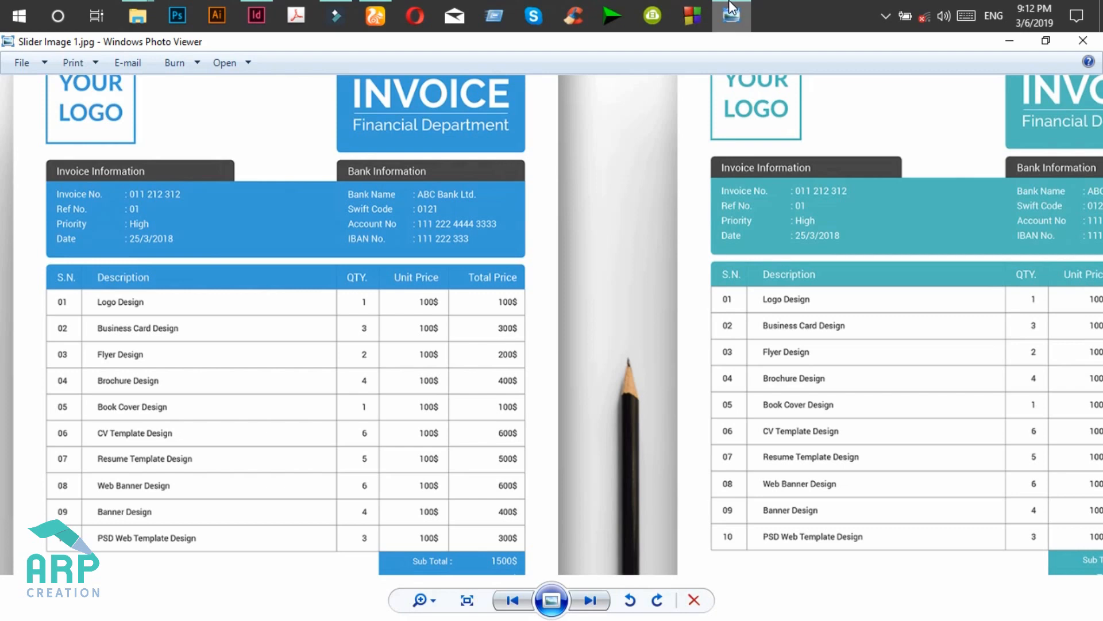
click(731, 12)
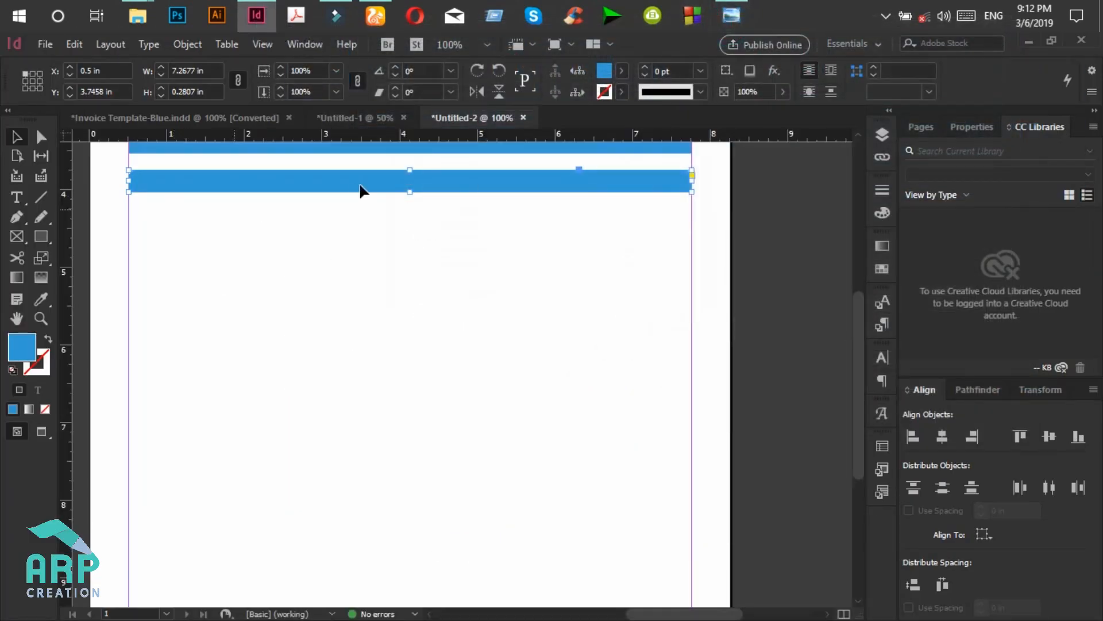
Draw a margin-to-margin rectangle about 7.25 in wide and 0.21 in high directly below the blue table header bar.
click(181, 223)
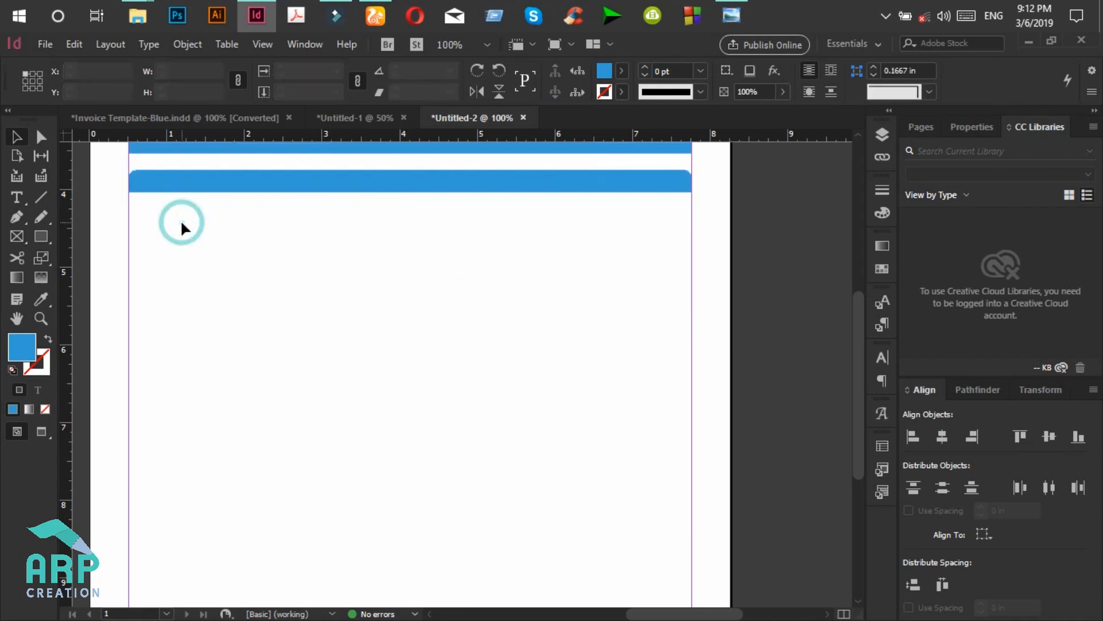
click(45, 236)
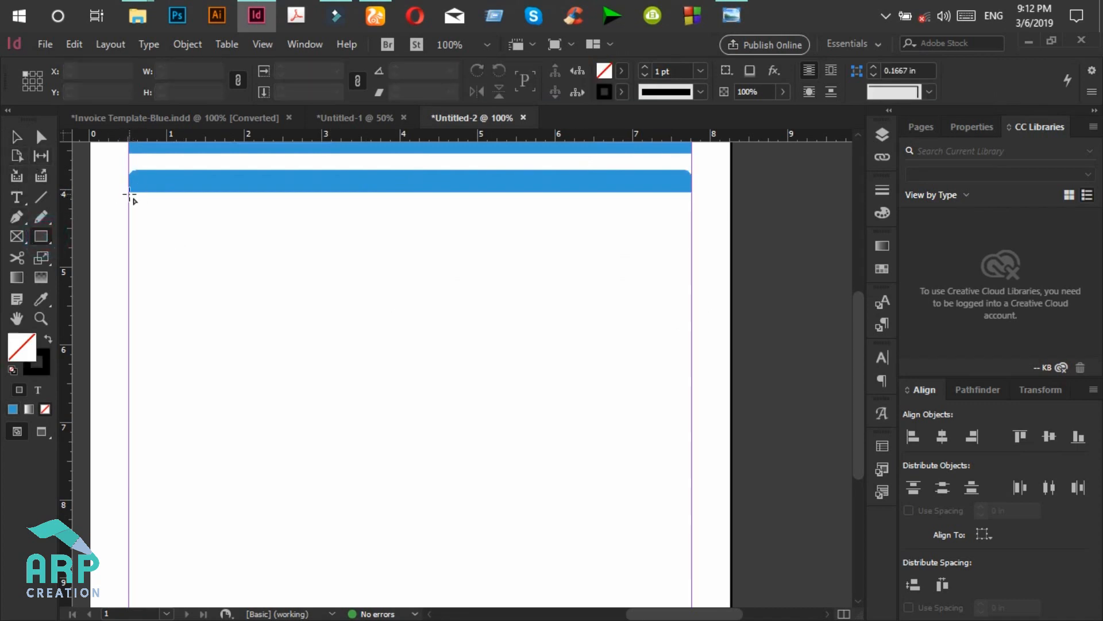
mouse_move(129, 192)
mouse_down()
mouse_move(167, 218)
mouse_move(692, 209)
mouse_up()
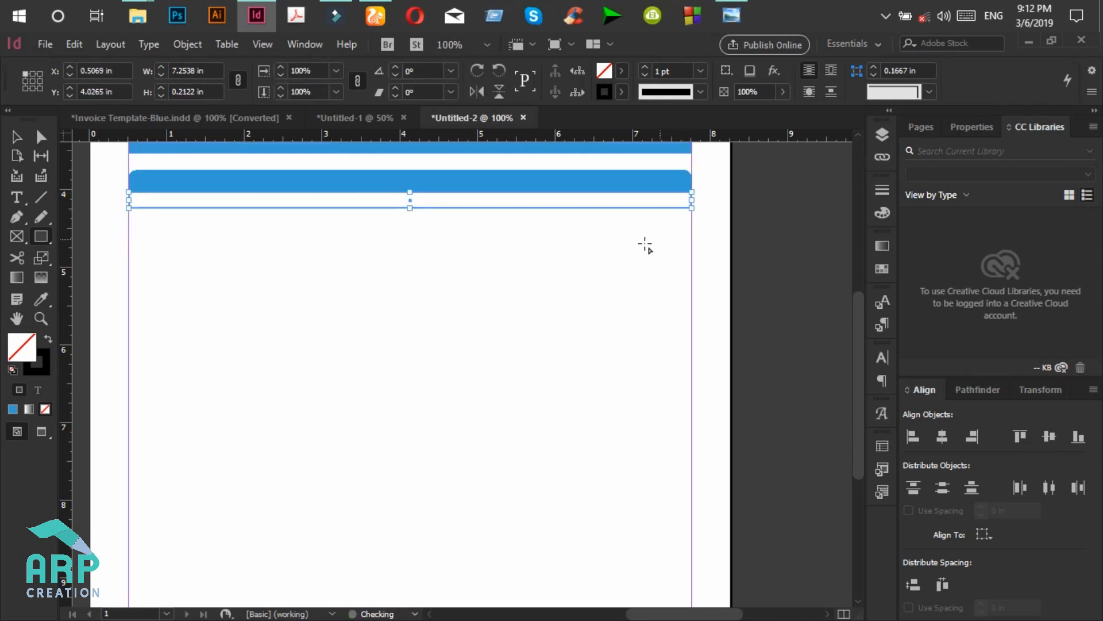
Give the new row rectangle a grey 7b7b7b stroke with a weight of 0.5 pt.
double_click(37, 364)
click(591, 393)
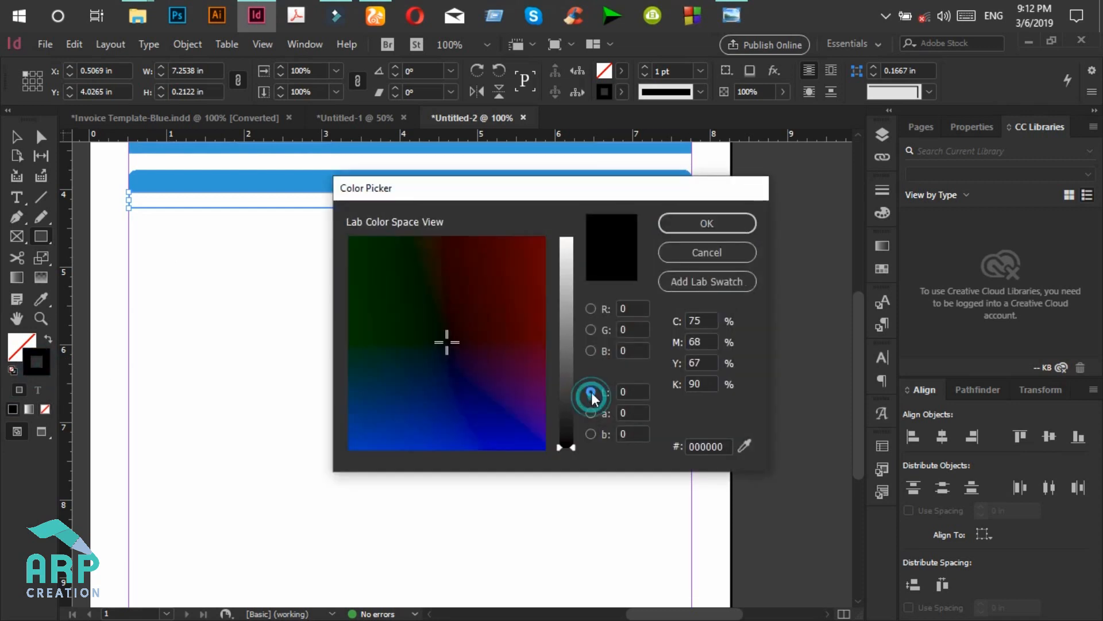
click(567, 338)
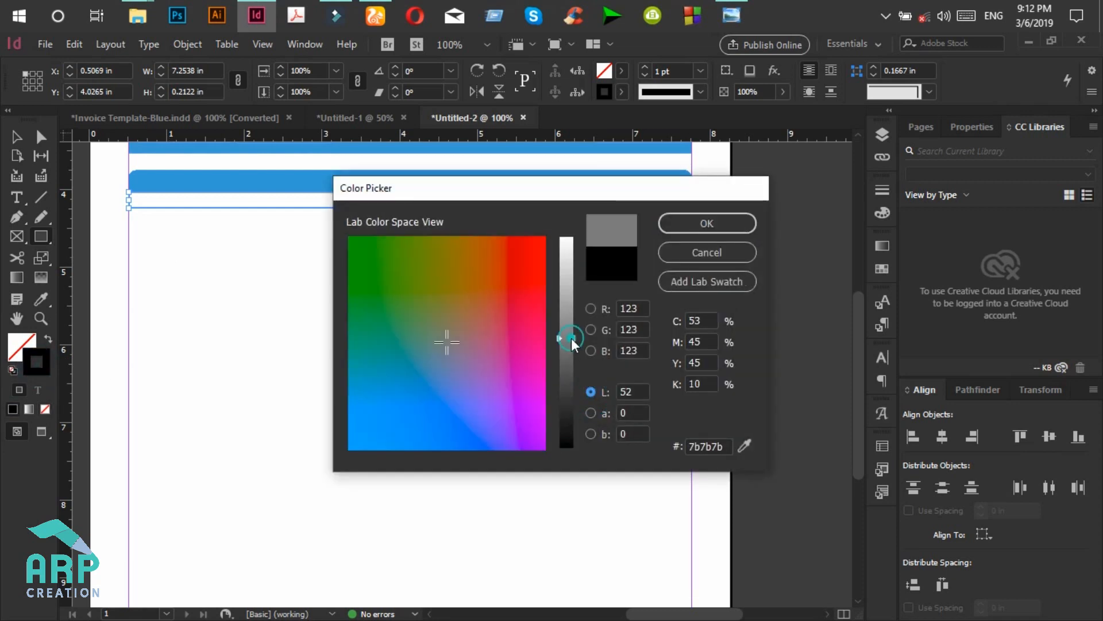
click(678, 222)
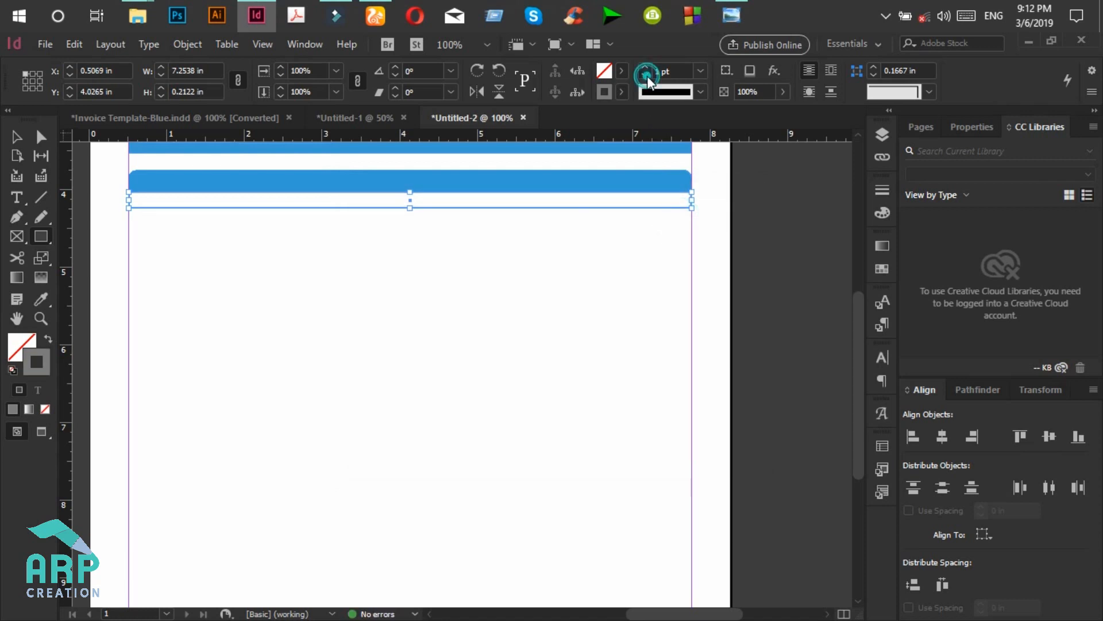
click(647, 75)
click(700, 72)
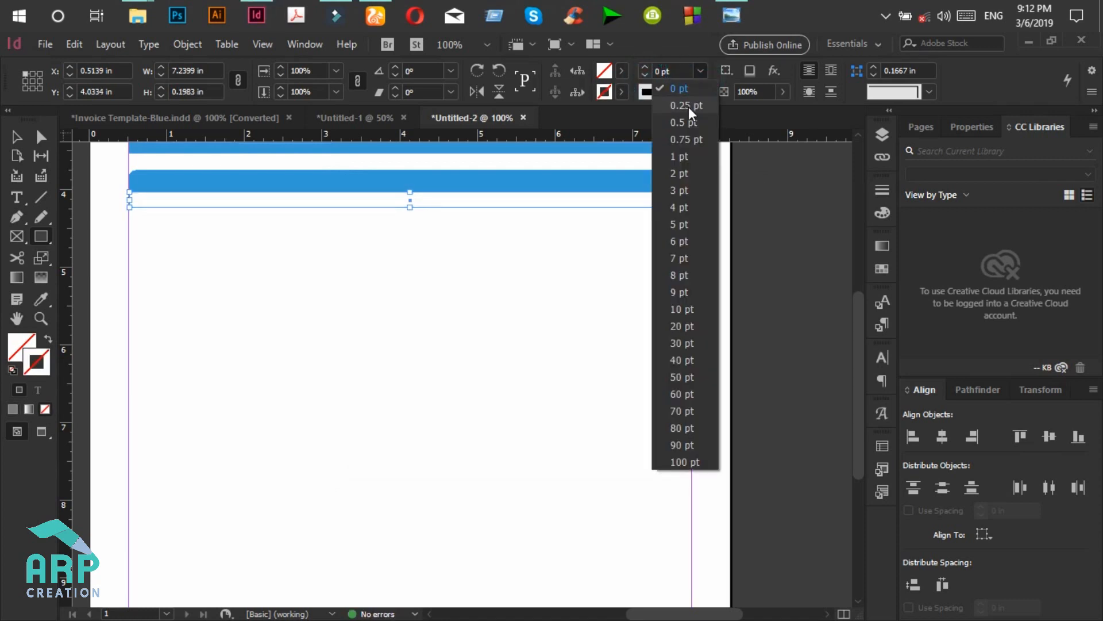
click(685, 121)
click(17, 136)
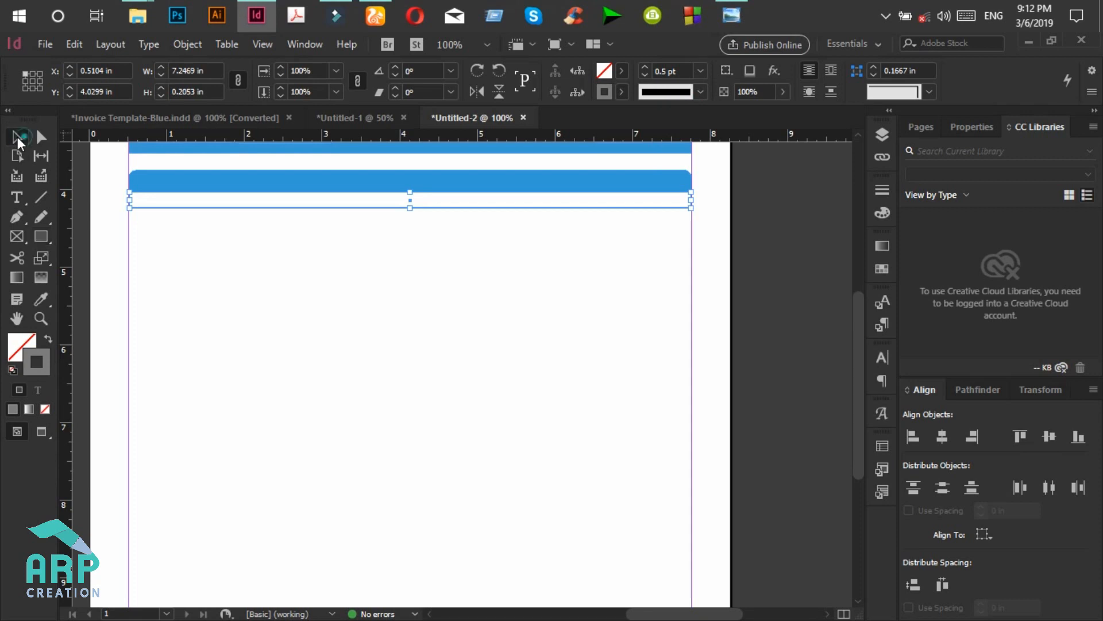
Add a small text frame reading 01 at the start of the outlined row below the blue table header bar.
click(260, 264)
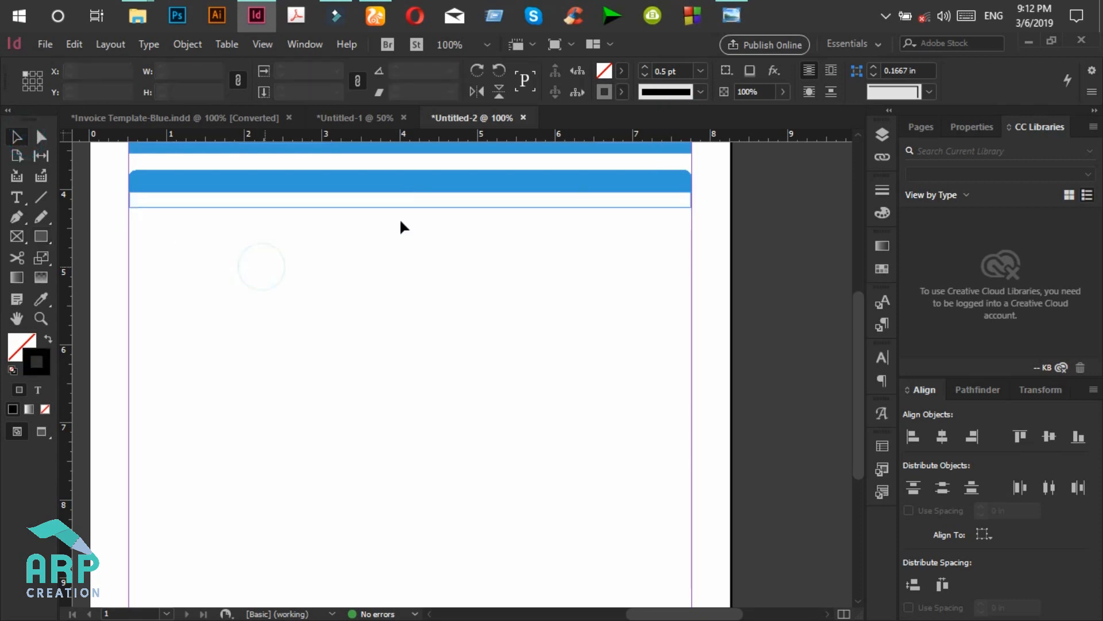
click(478, 207)
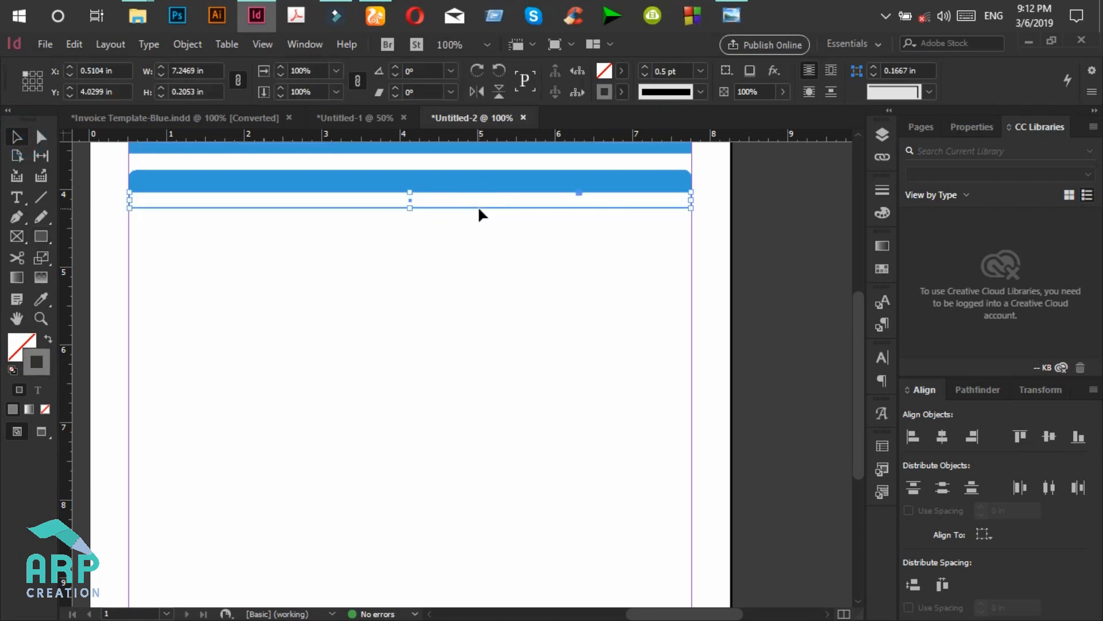
key(ctrl+equal)
drag(460, 384, 460, 385)
key(t)
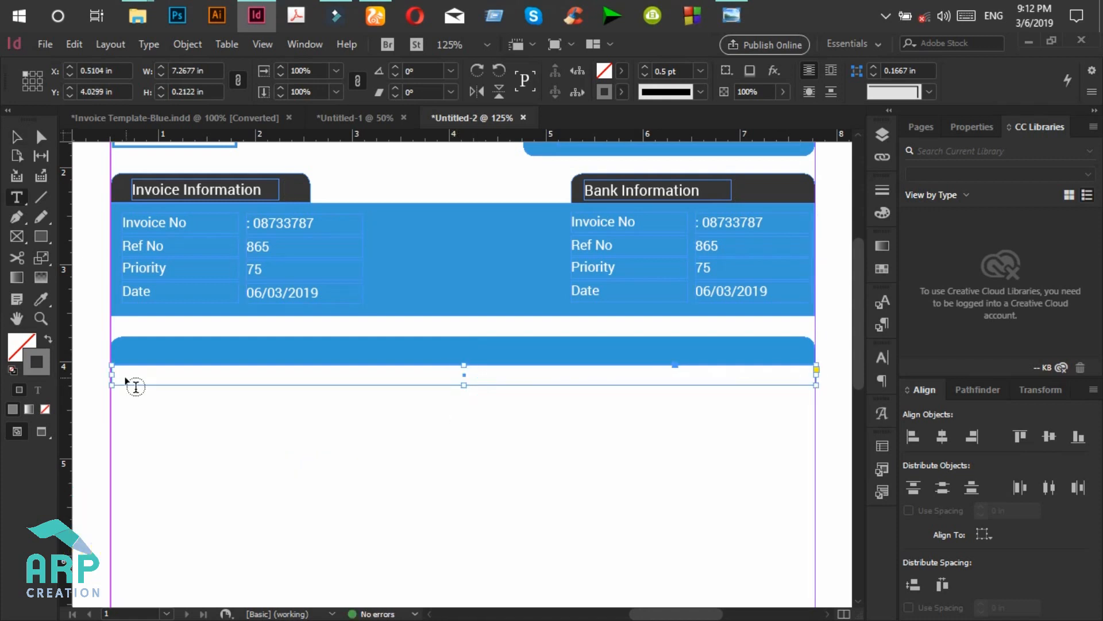
drag(118, 369, 136, 383)
text(01)
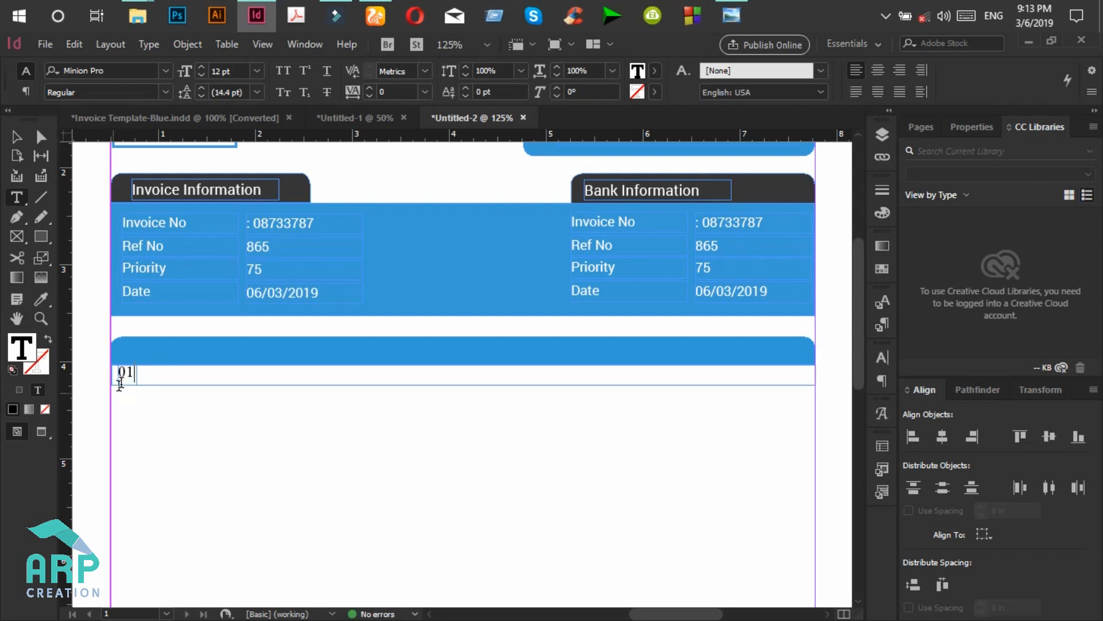
Set the row number 01 in Roboto Regular at 11 pt, checking it against the reference invoice image.
key(ctrl+a)
click(108, 69)
text(robot)
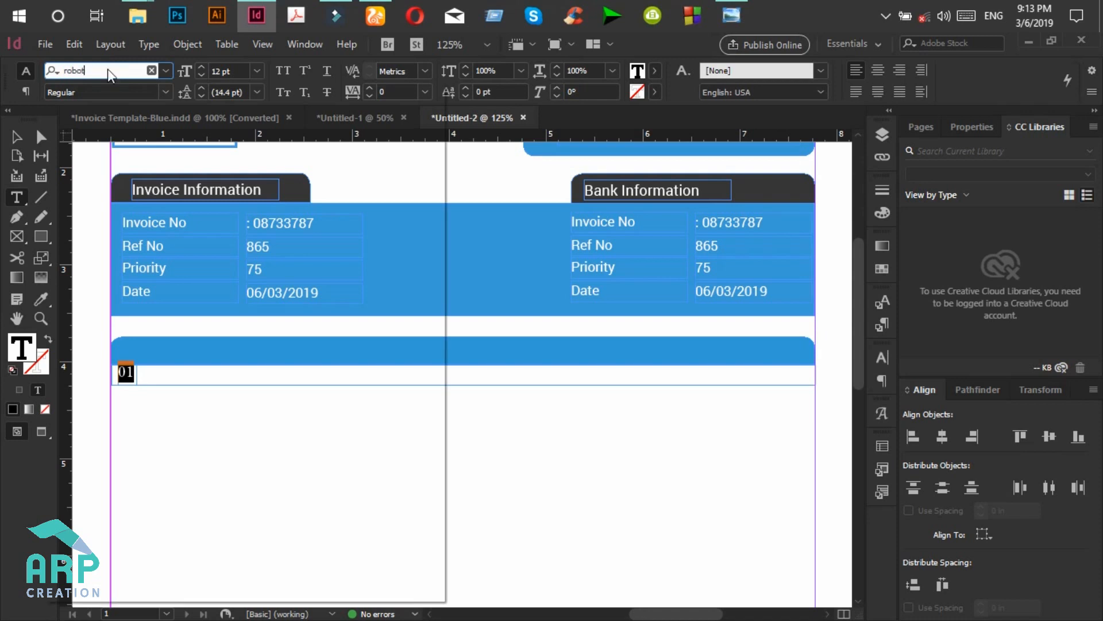
text(o)
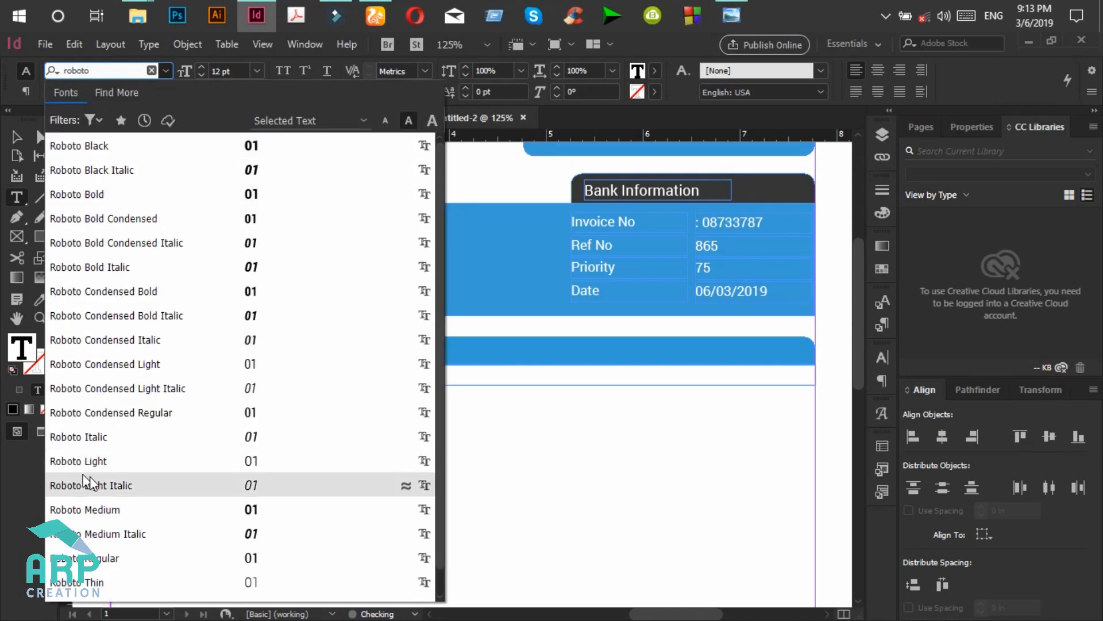
click(101, 557)
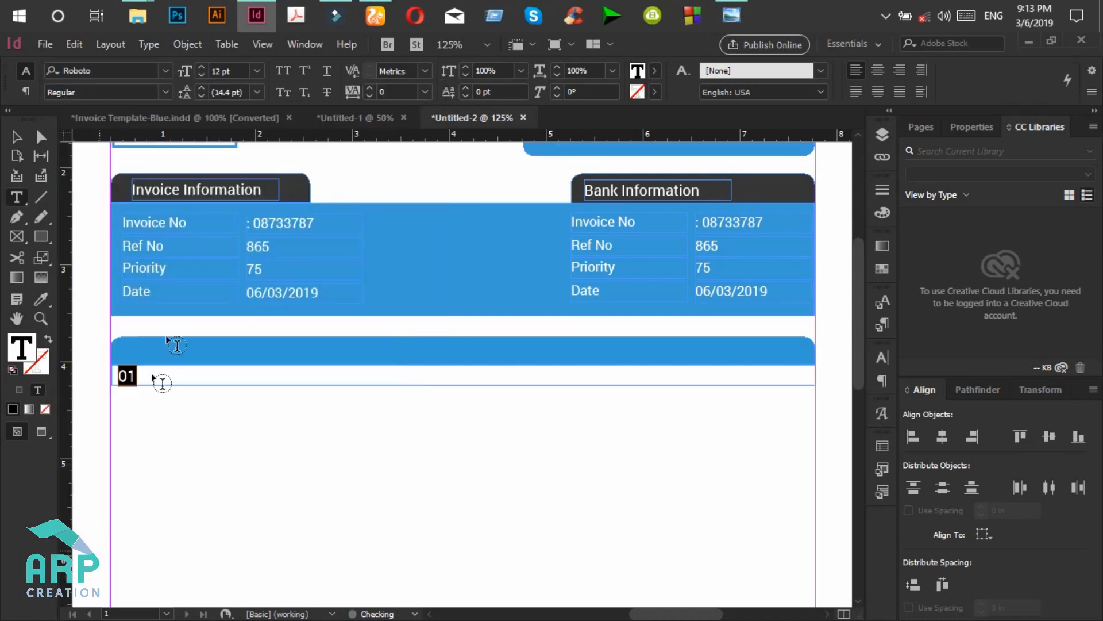
click(202, 76)
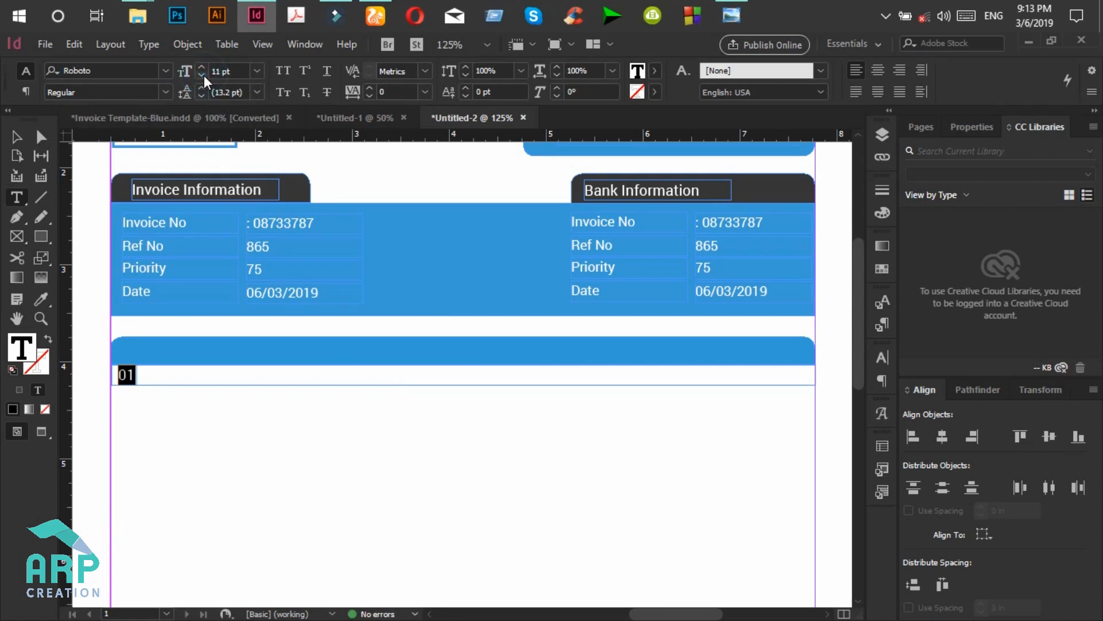
click(731, 16)
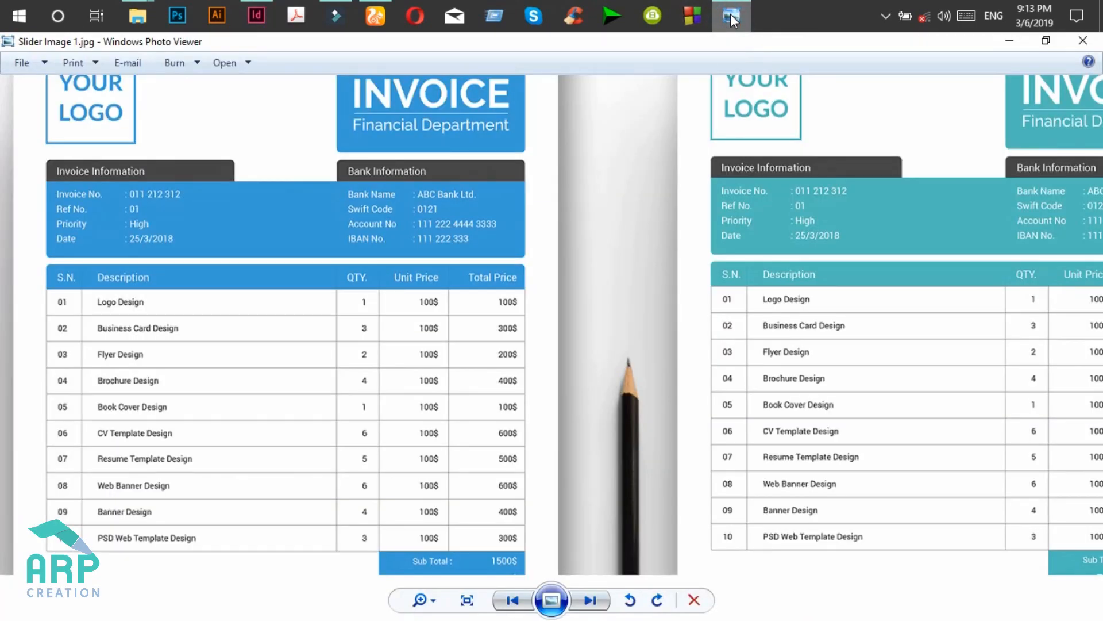
click(730, 14)
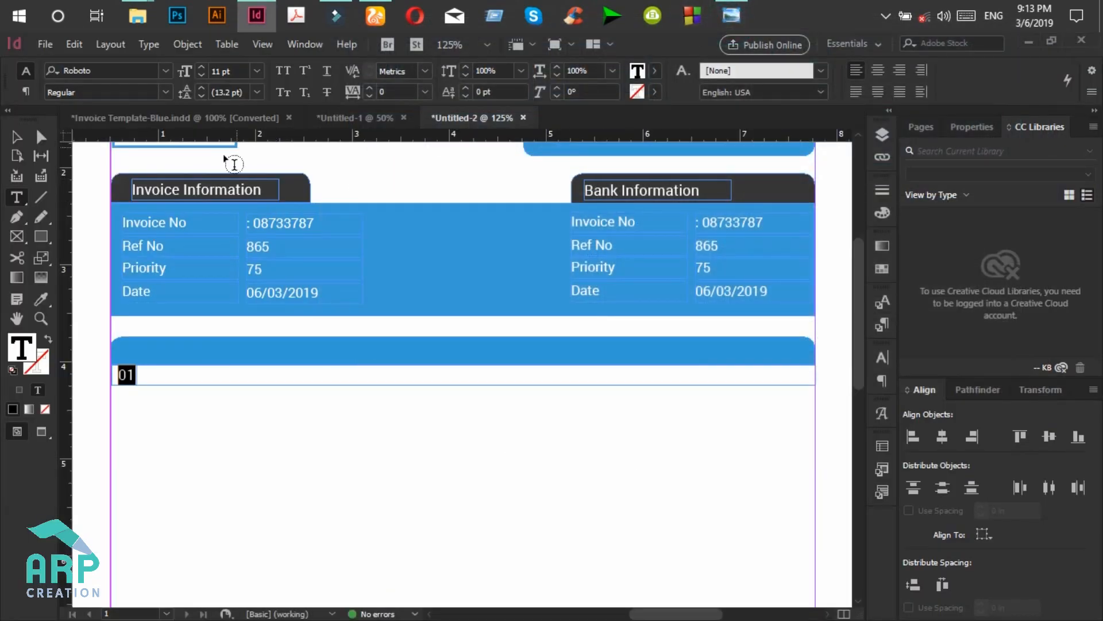
Increase the outlined row's height to about 0.28 in and shift the 01 text down to center it in the row.
click(17, 138)
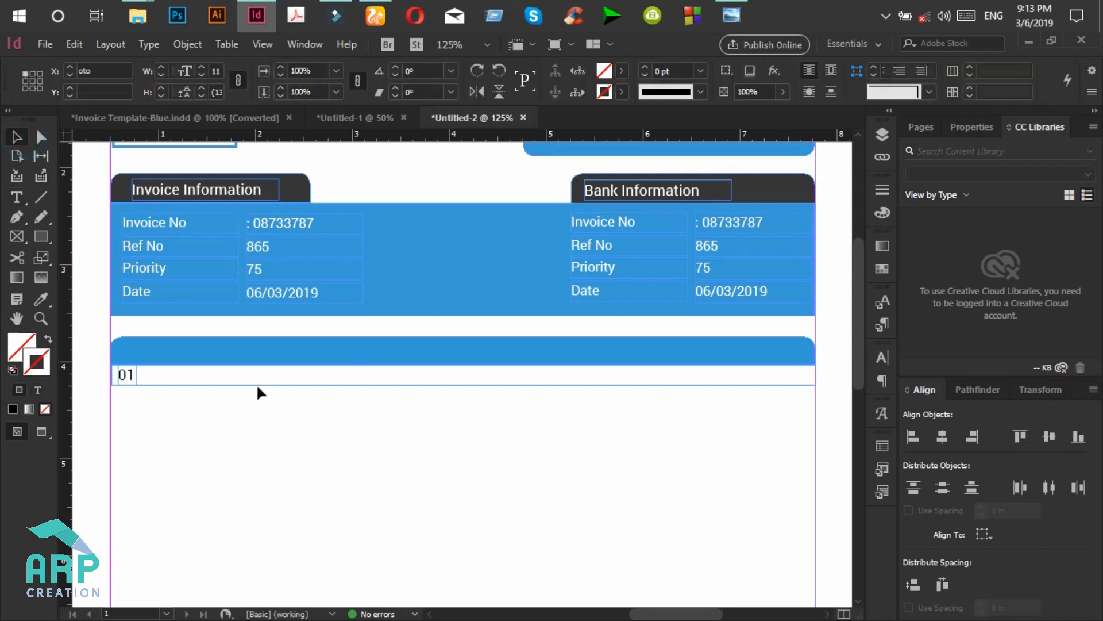
click(457, 385)
drag(465, 385, 464, 392)
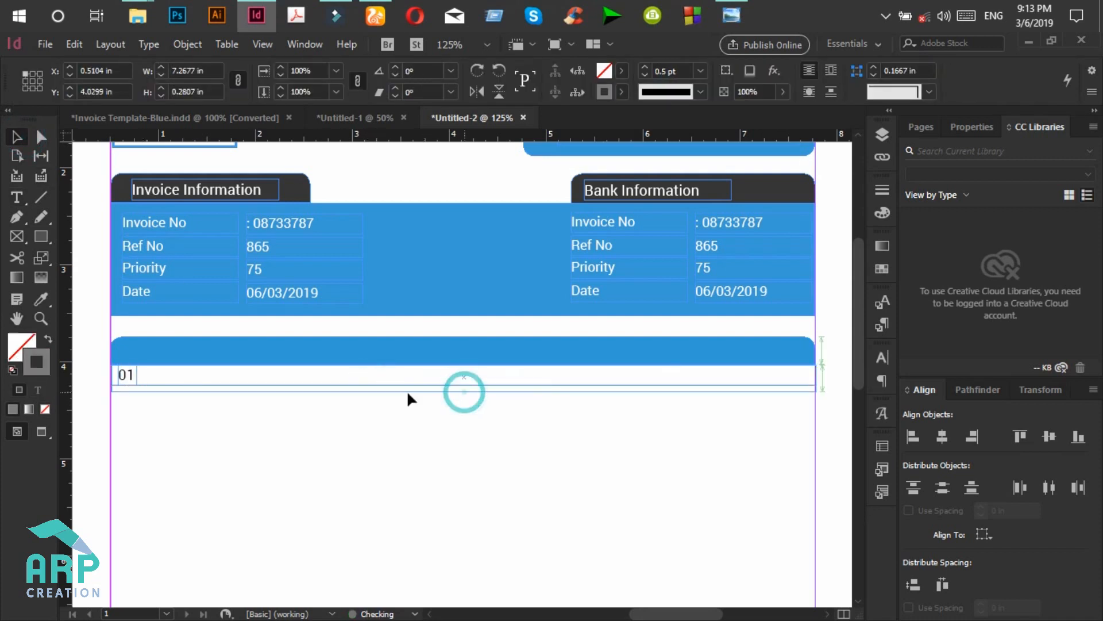
click(132, 377)
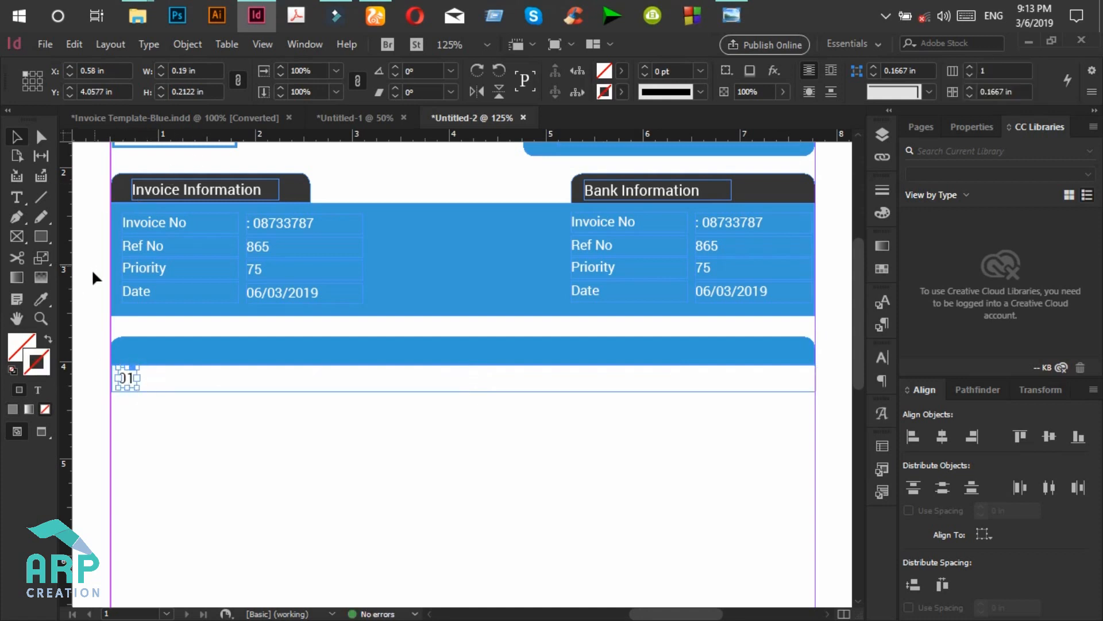
click(154, 403)
Check the reference invoice's table headings and copy the Invoice No label onto the start of the blue table header bar.
click(731, 16)
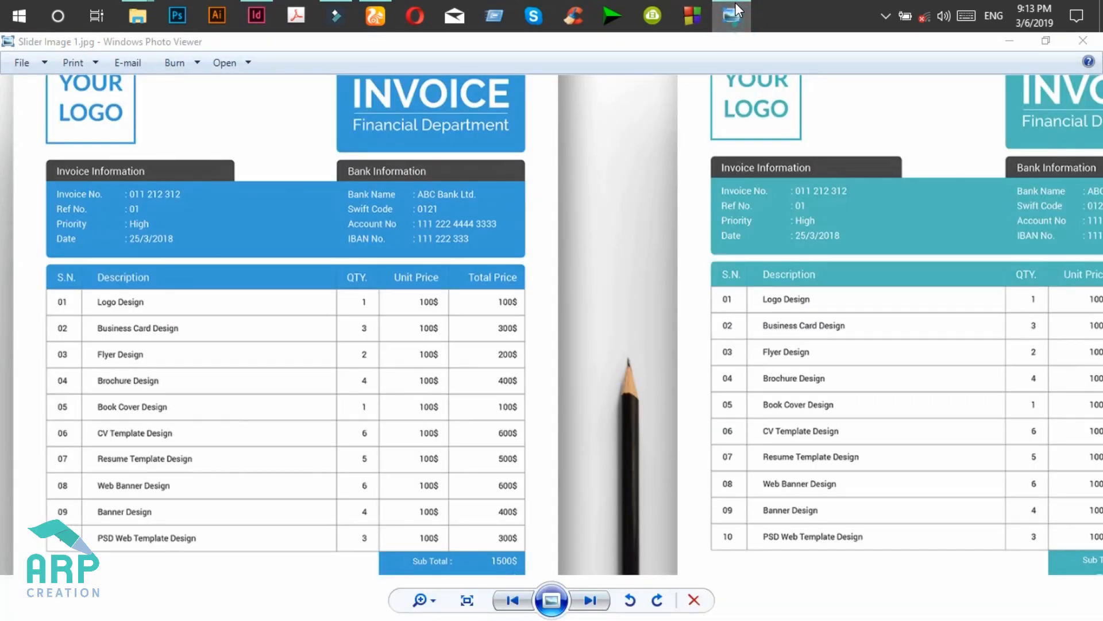
click(738, 9)
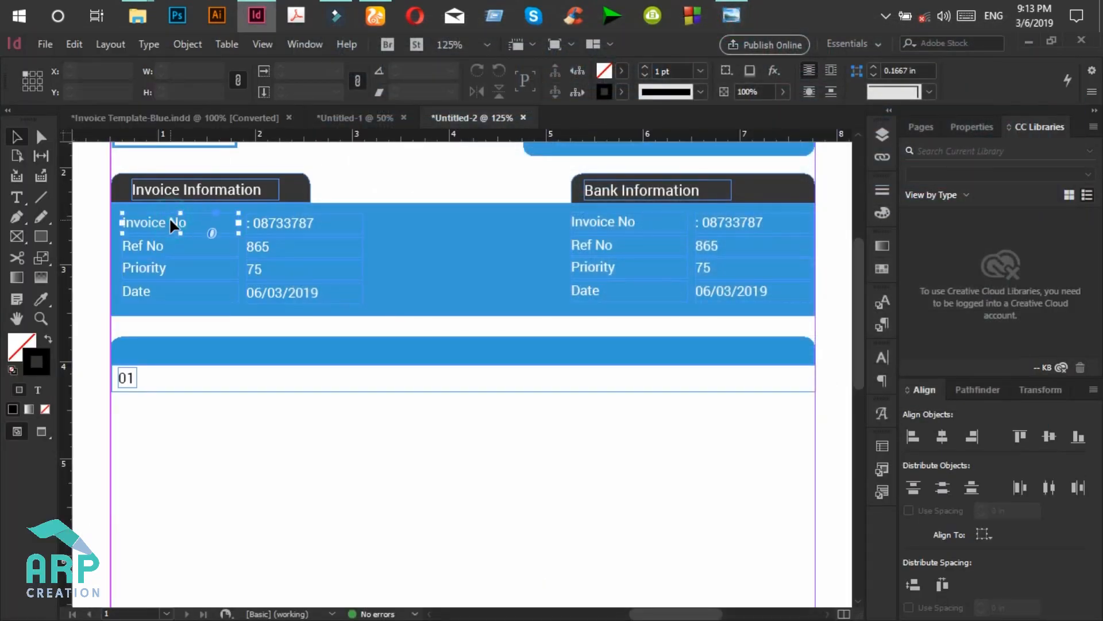
click(169, 221)
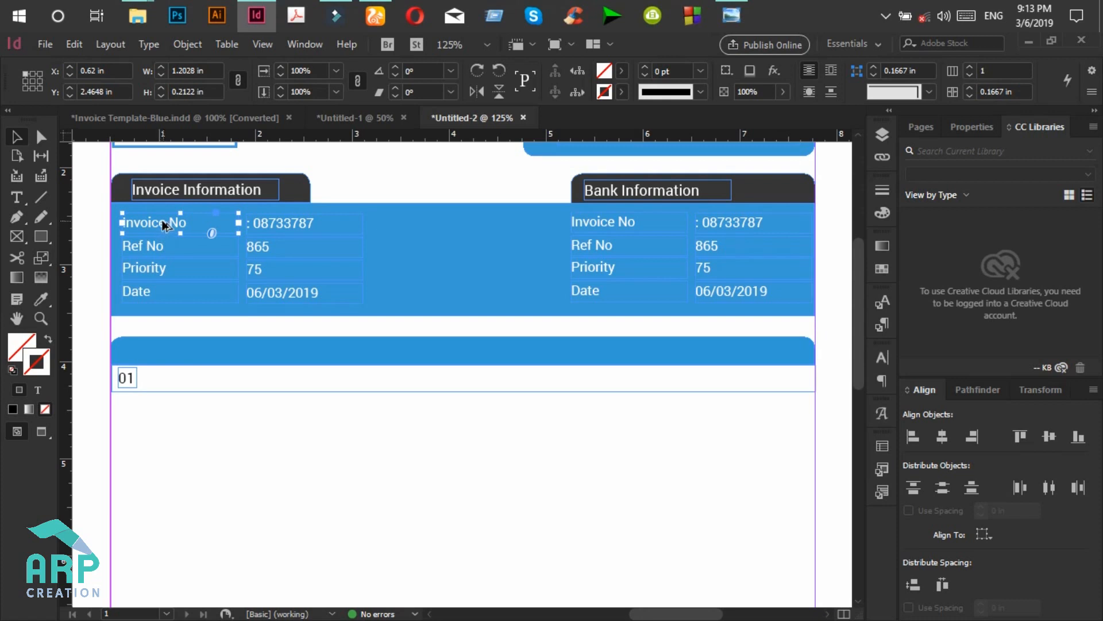
drag(160, 222, 163, 355)
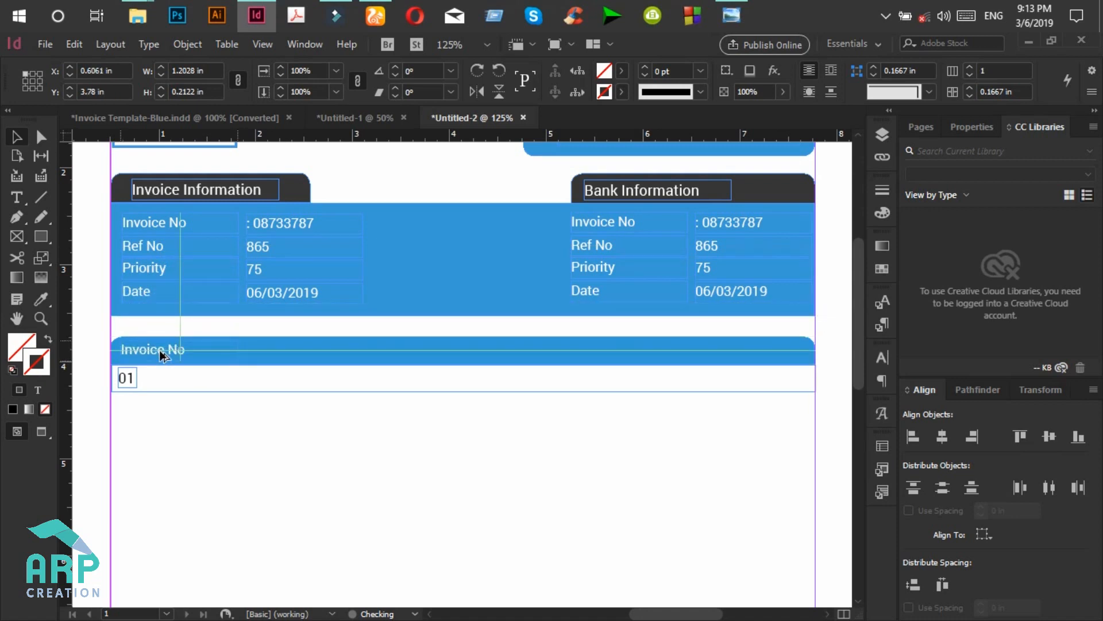
click(215, 432)
Change the copied label's text in the table header bar to S. N., following the reference invoice.
click(15, 201)
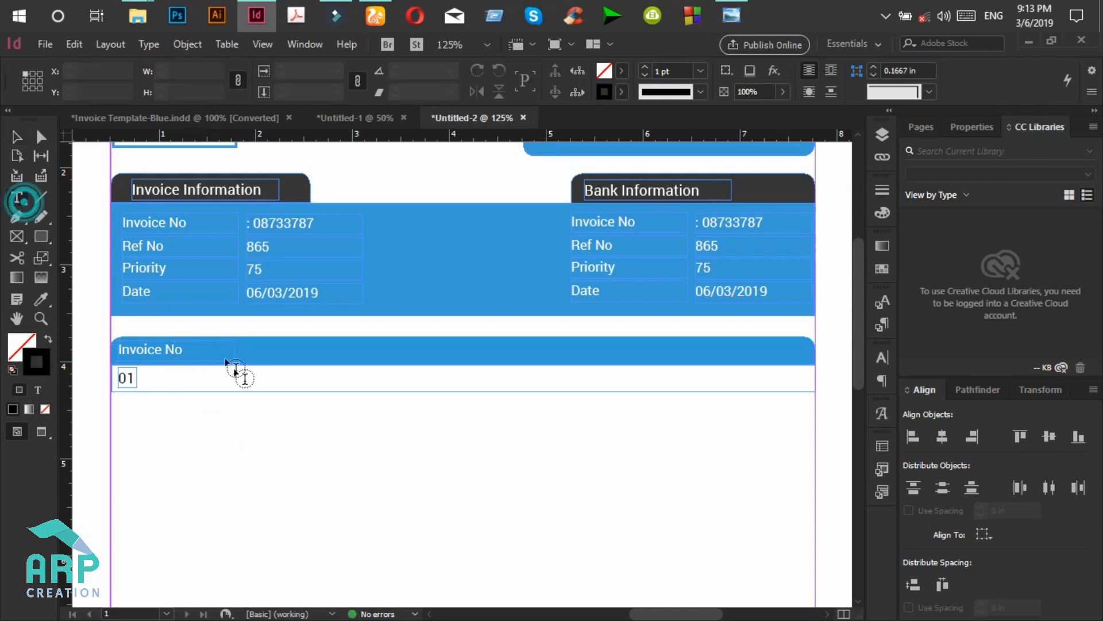
triple_click(163, 350)
text(N)
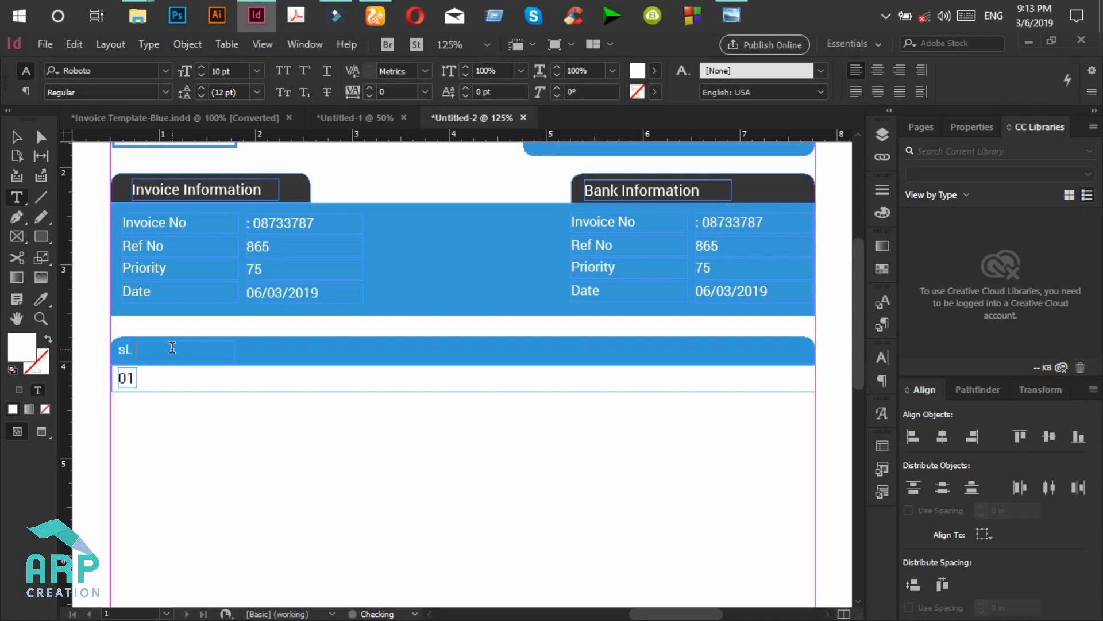
click(728, 5)
click(729, 4)
text(s)
key(BackSpace)
Check the reference table layout and narrow the S. N. text frame to about 0.45 in wide.
click(16, 137)
click(734, 14)
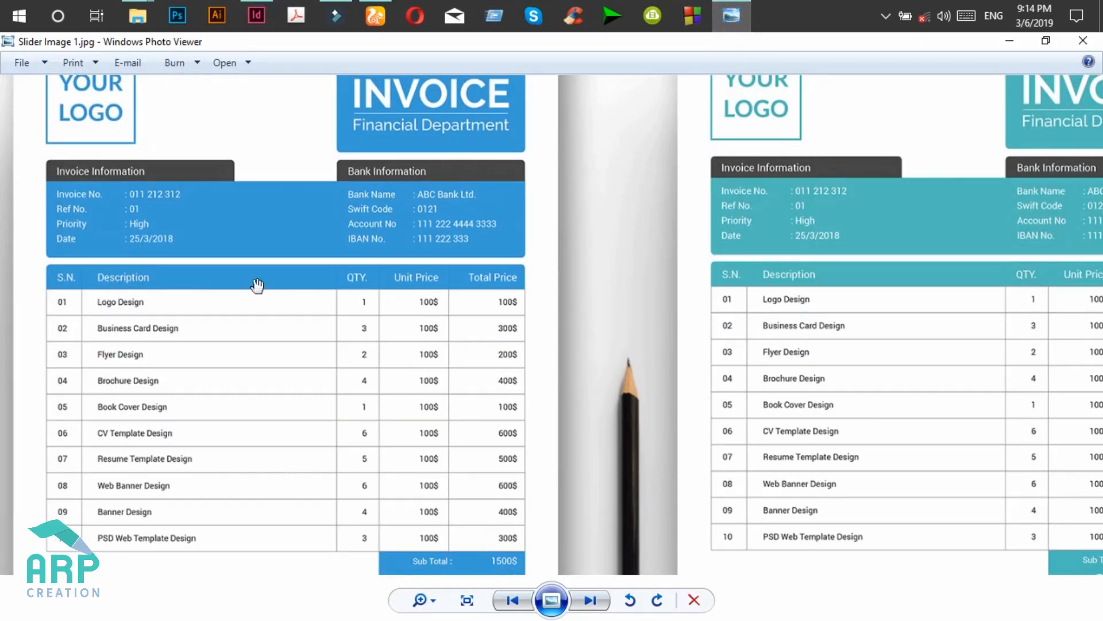
click(1010, 41)
drag(235, 357, 162, 356)
click(162, 358)
key(Escape)
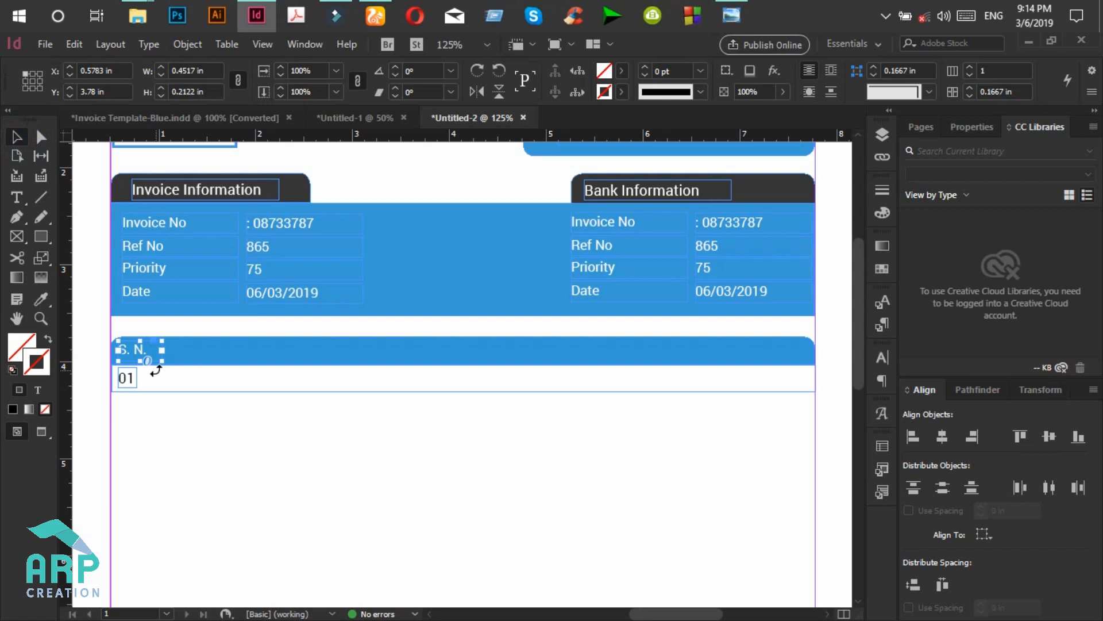
Duplicate the S. N. label along the header bar as a Description label about 1.43 in wide, and nudge it slightly down.
drag(133, 349, 240, 356)
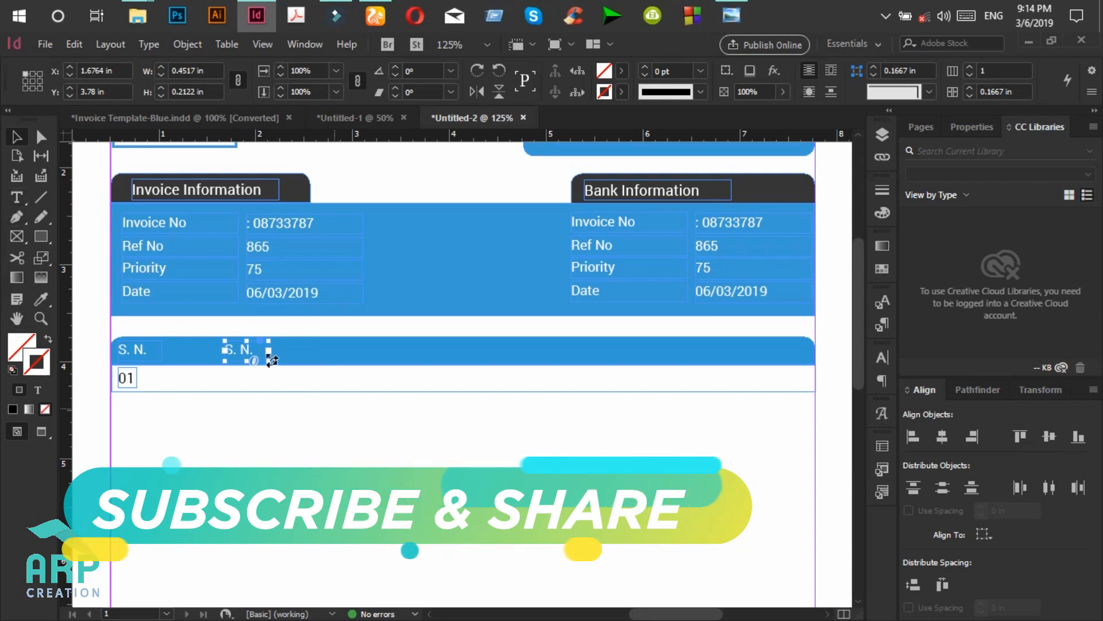
drag(269, 353, 365, 357)
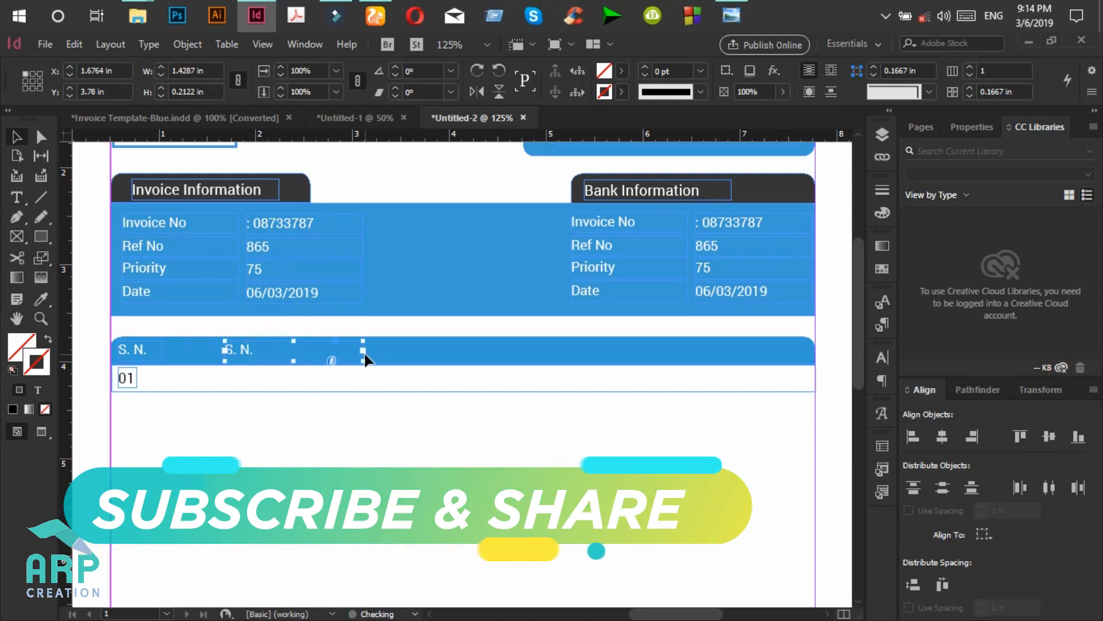
click(17, 197)
click(241, 356)
key(ctrl+a)
text(D)
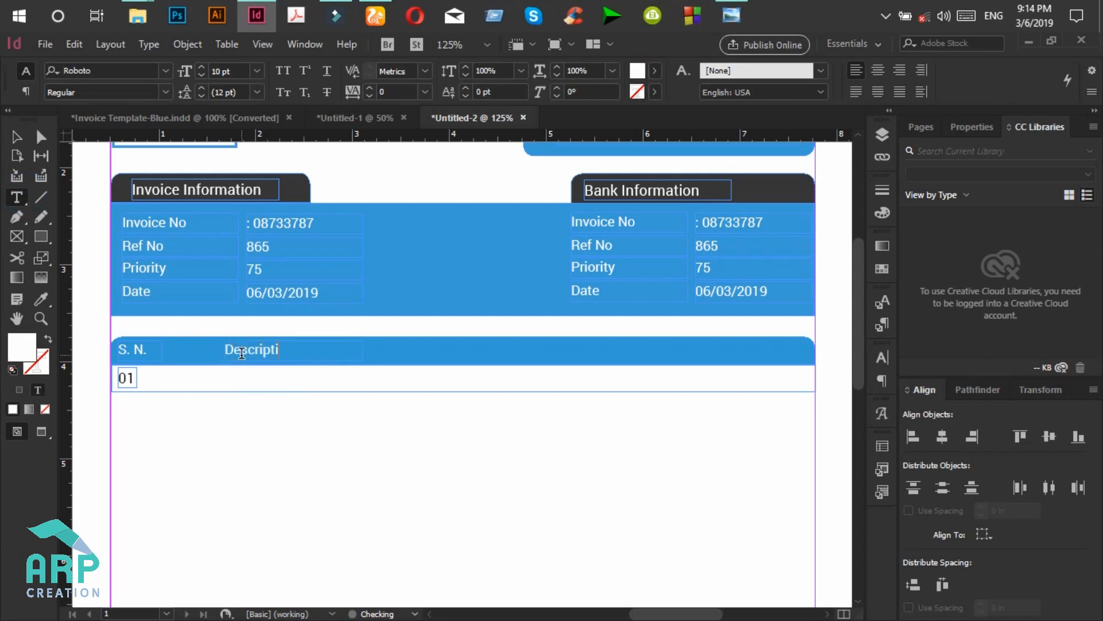
click(732, 13)
click(741, 9)
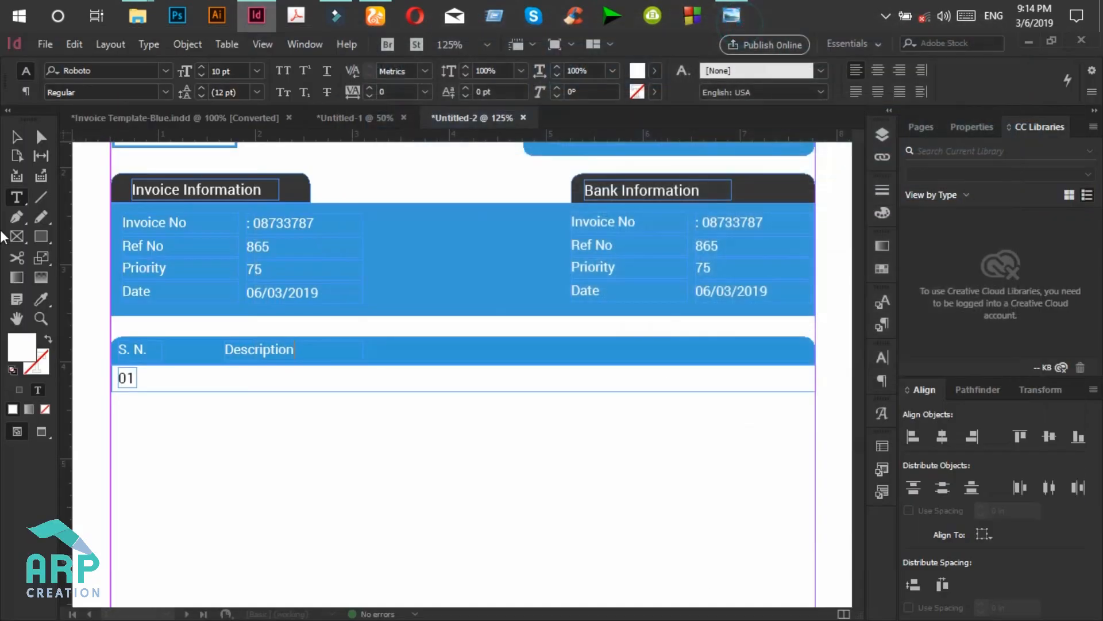
click(279, 355)
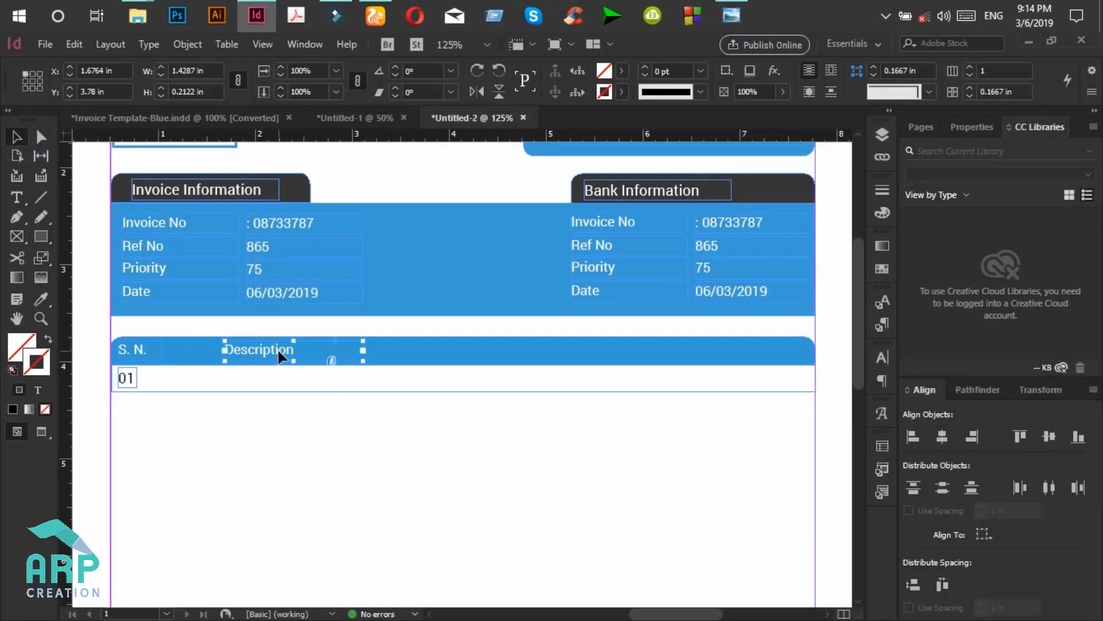
key(Down)
Duplicate the Description label below the start of Bank Information, change the copy's text to QTY., and narrow its frame.
drag(274, 354, 581, 353)
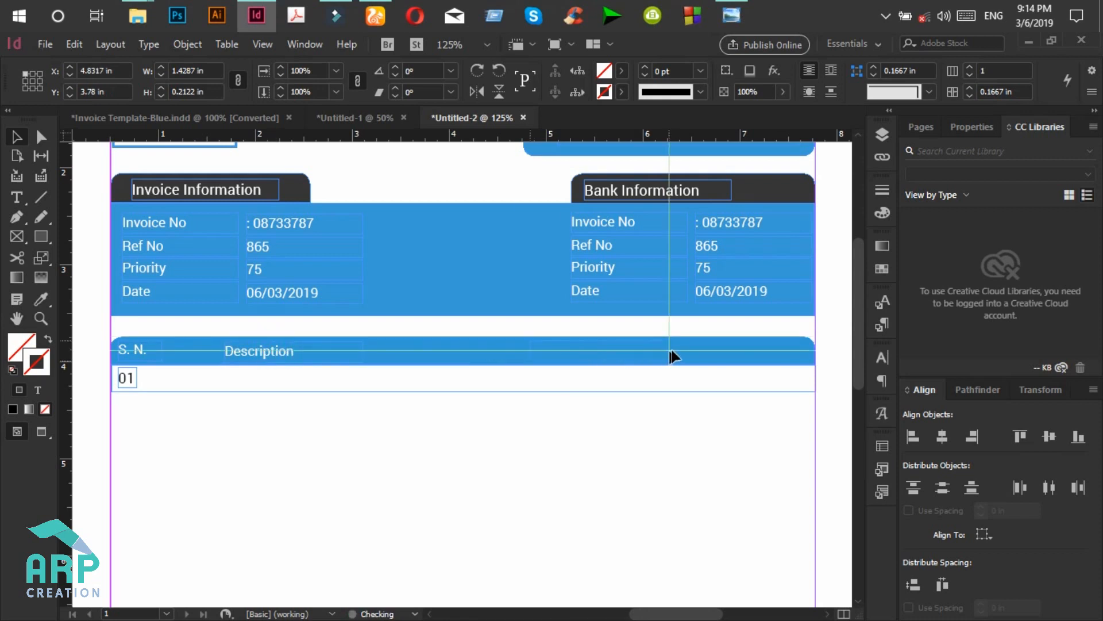
drag(650, 350, 624, 351)
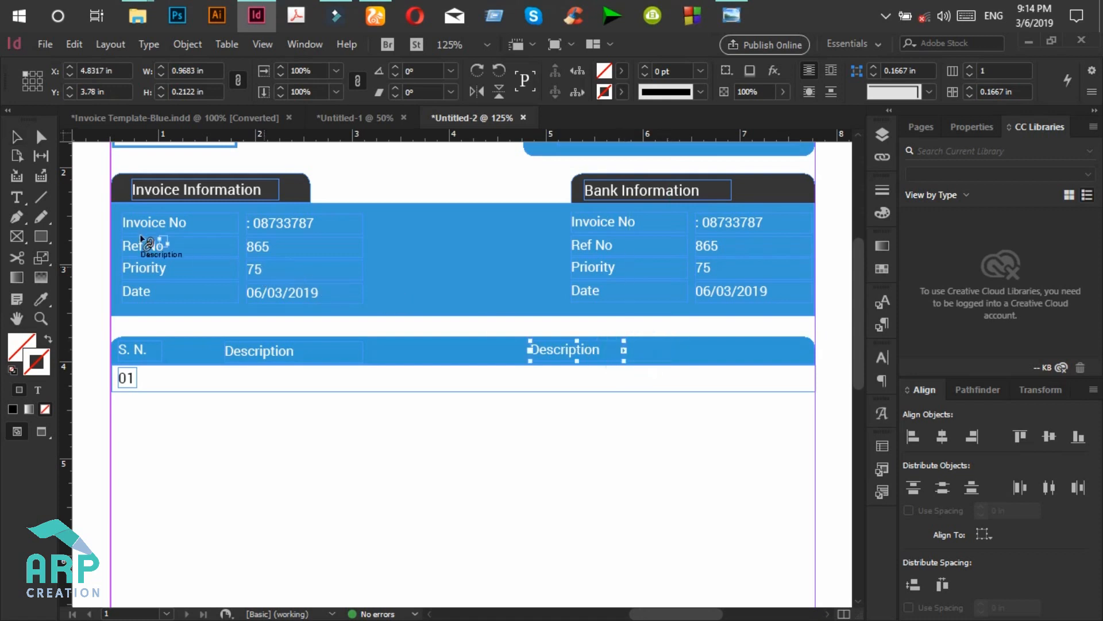
double_click(581, 345)
text(QTY.)
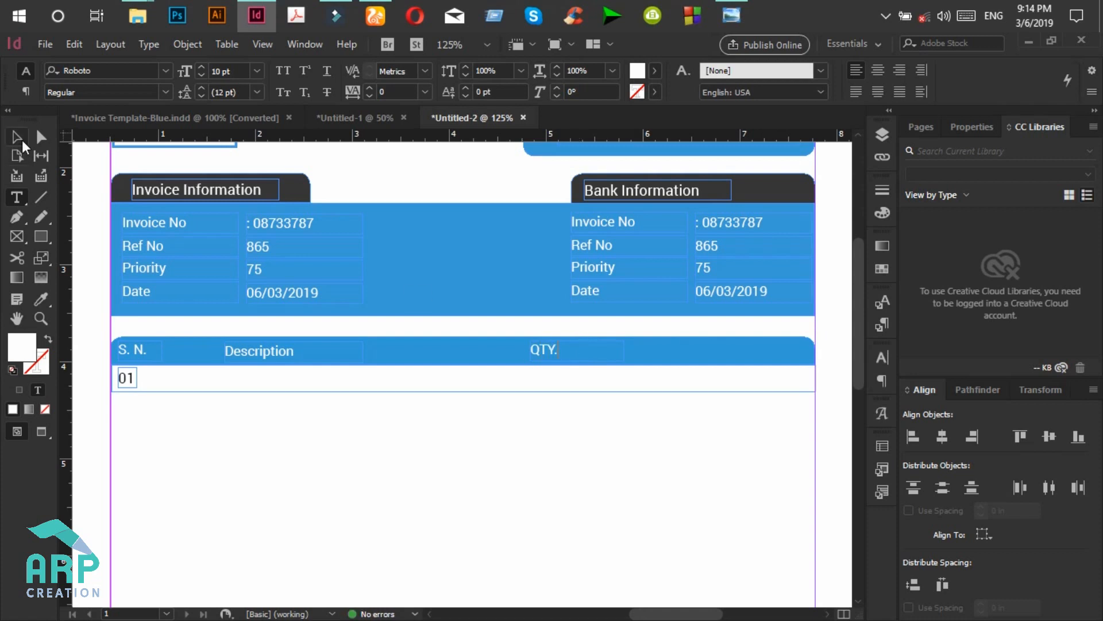
click(16, 137)
click(624, 355)
drag(625, 351, 591, 351)
Place two copies of the QTY. label further along the header bar and change their text to Unit Price and Total Price.
click(16, 137)
drag(535, 357, 749, 359)
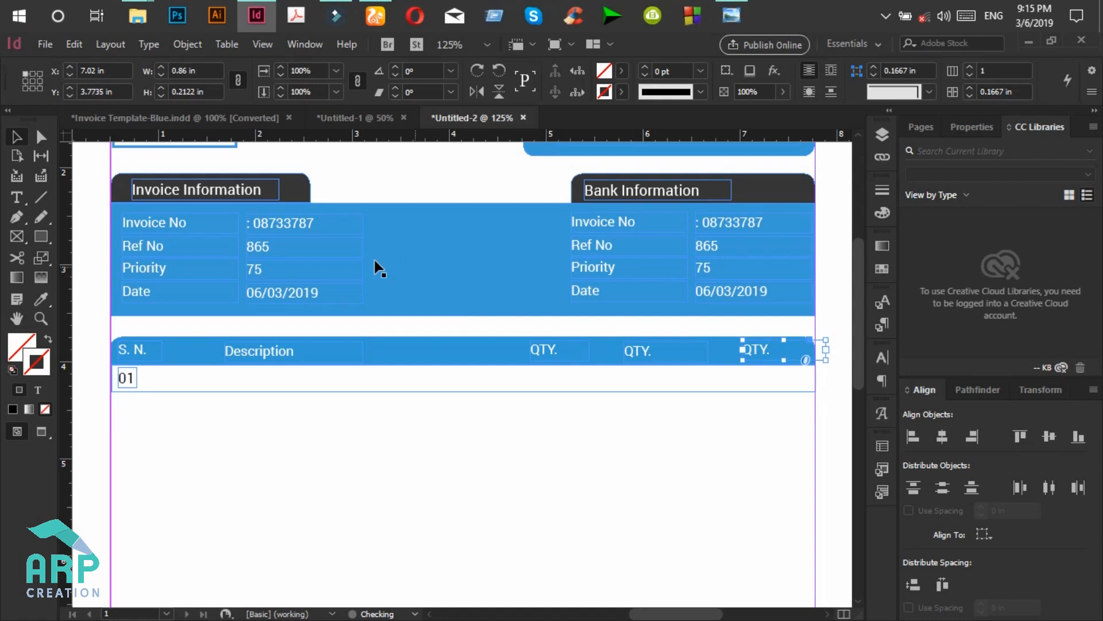
click(16, 199)
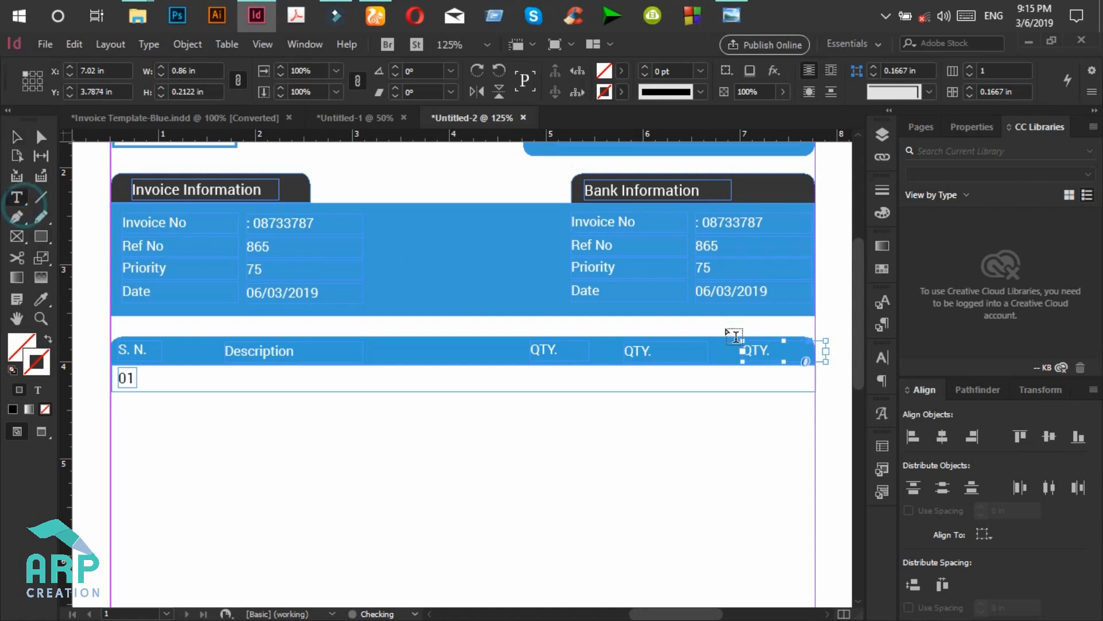
double_click(651, 347)
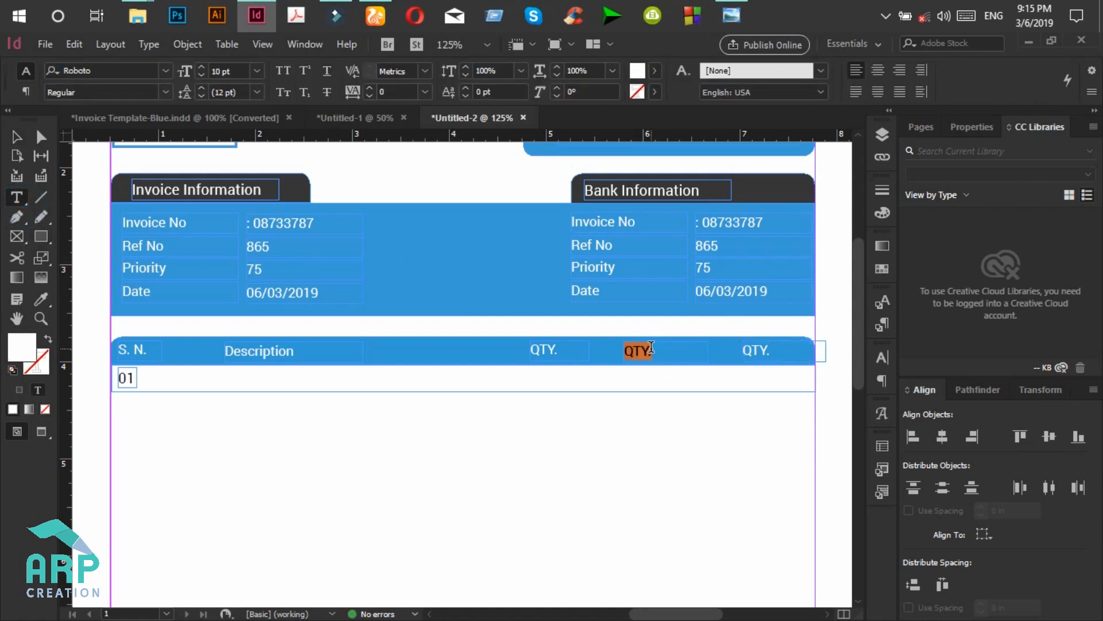
text(U)
key(BackSpace)
double_click(751, 349)
text(Total Price)
Shift the Total Price label inside the end of the header bar and nudge it level with Unit Price.
click(18, 138)
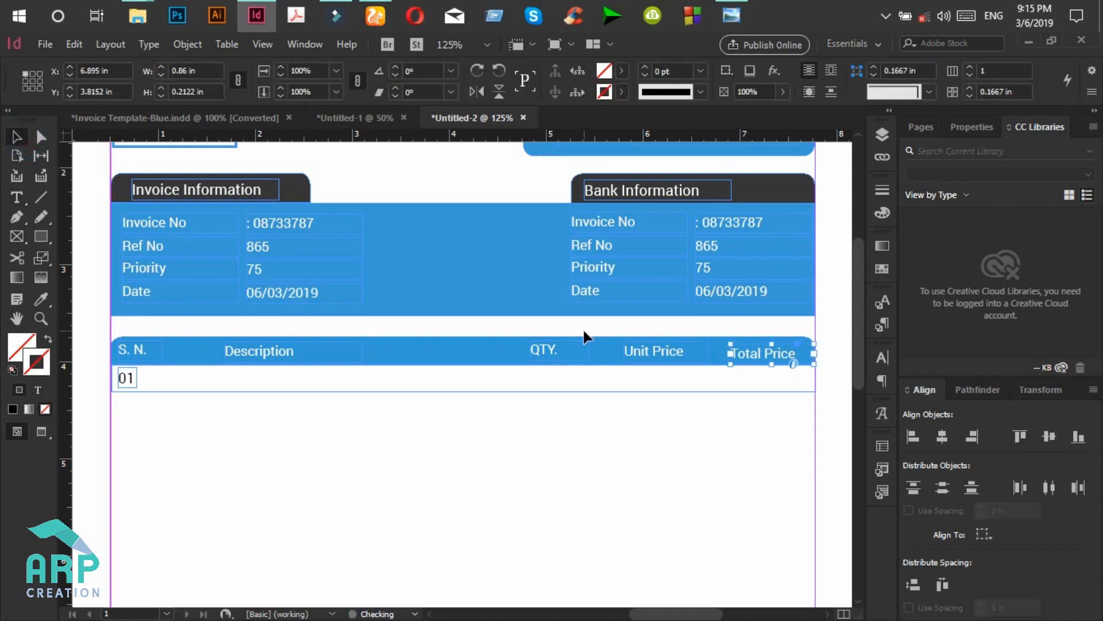
key(Up)
key(Up)
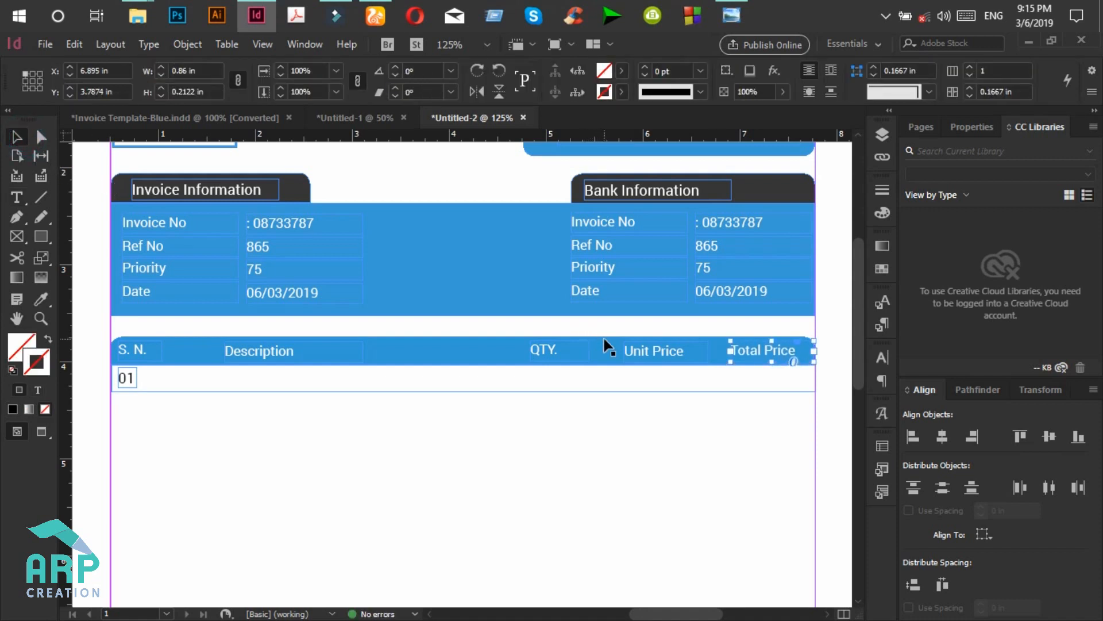
key(Down)
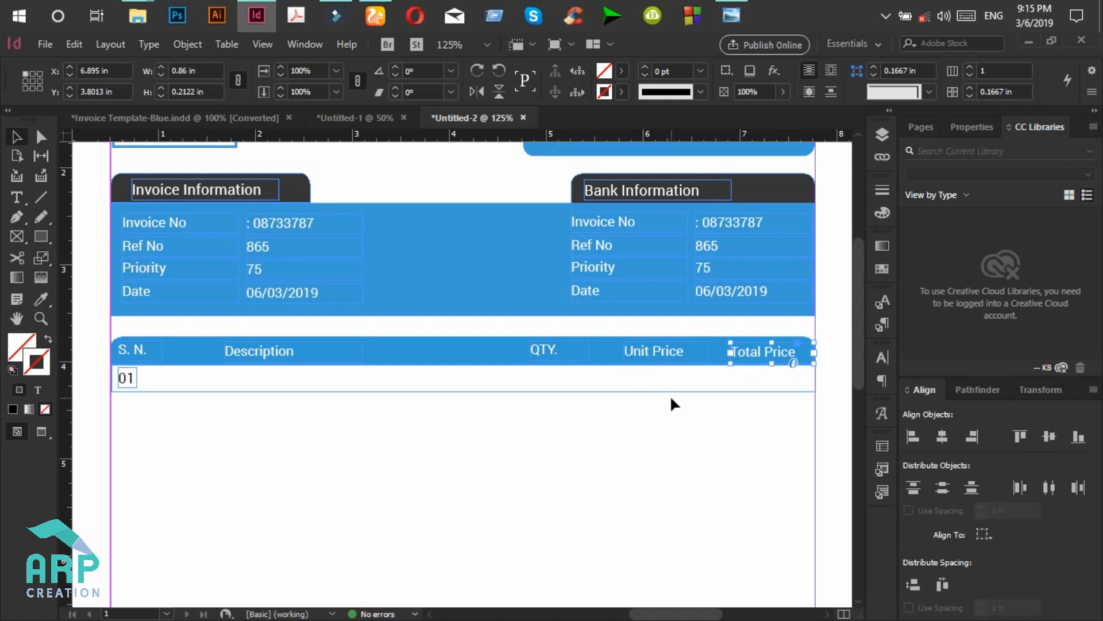
Nudge the Unit Price label slightly up so it sits level with the QTY. label.
click(671, 398)
click(652, 356)
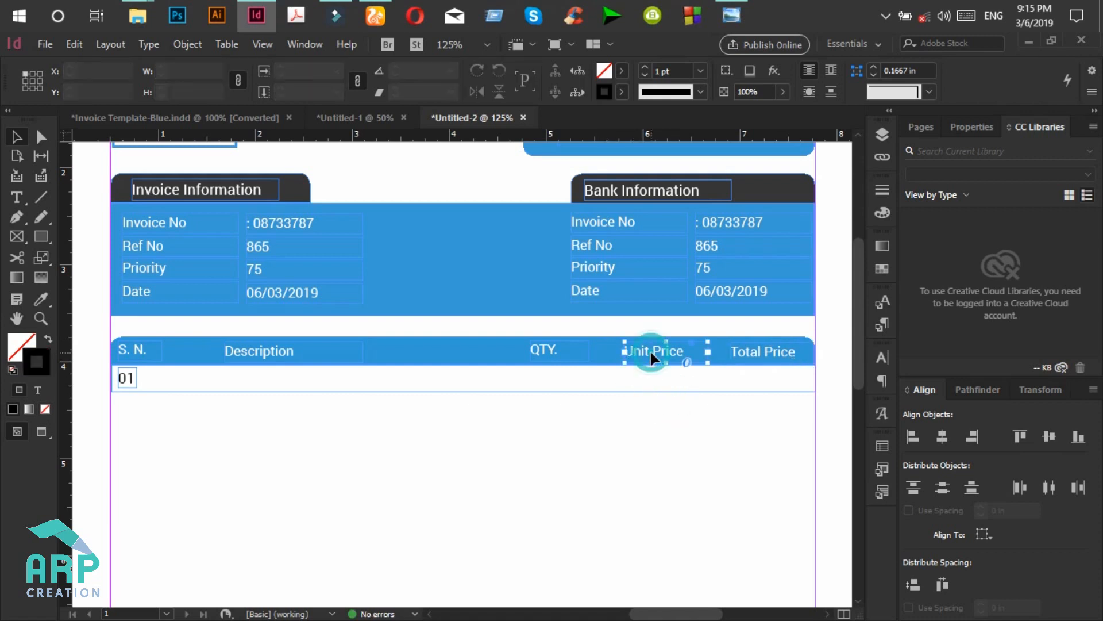
click(660, 377)
scroll(519, 388, down, 1)
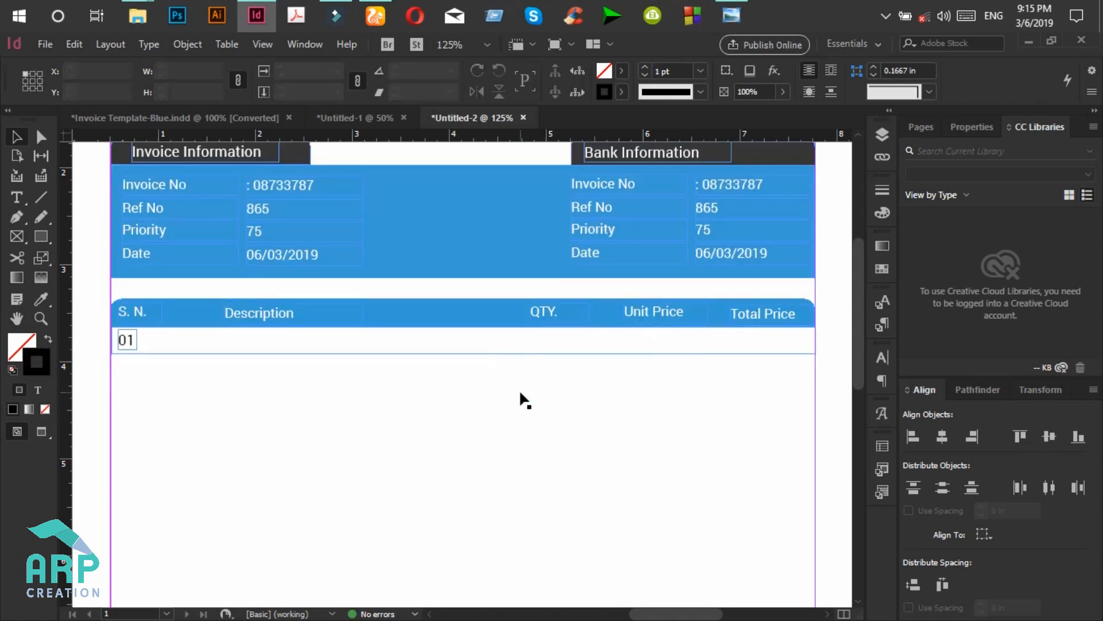
scroll(521, 388, up, 1)
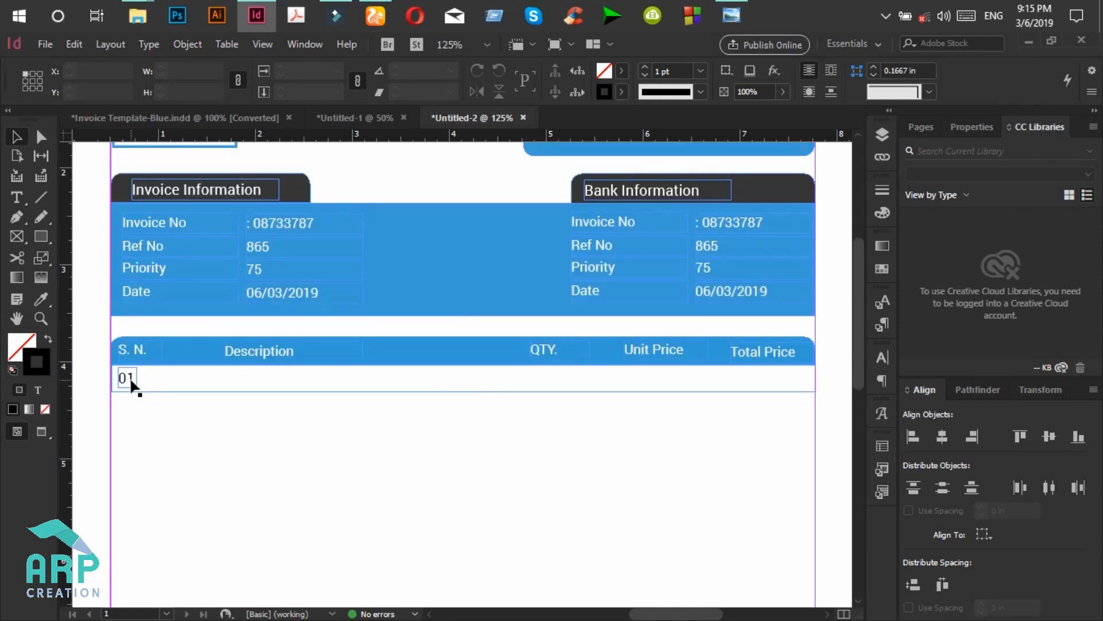
Duplicate the 01 text under Description and QTY., widening the Description copy to nearly fill its column and the QTY. copy to about 0.35 in.
click(732, 15)
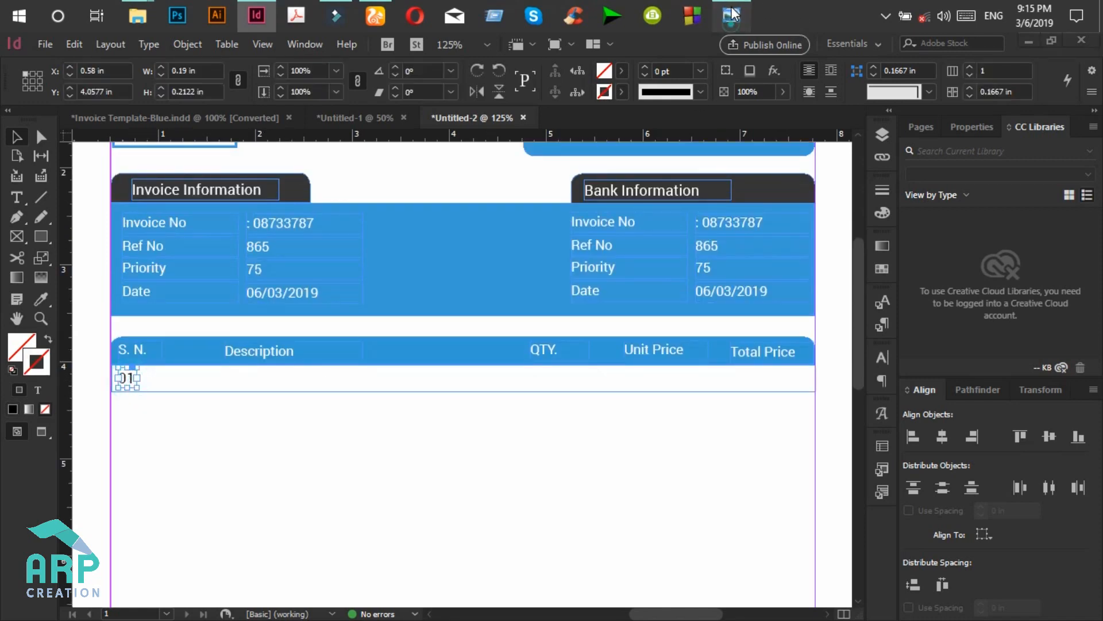
click(732, 15)
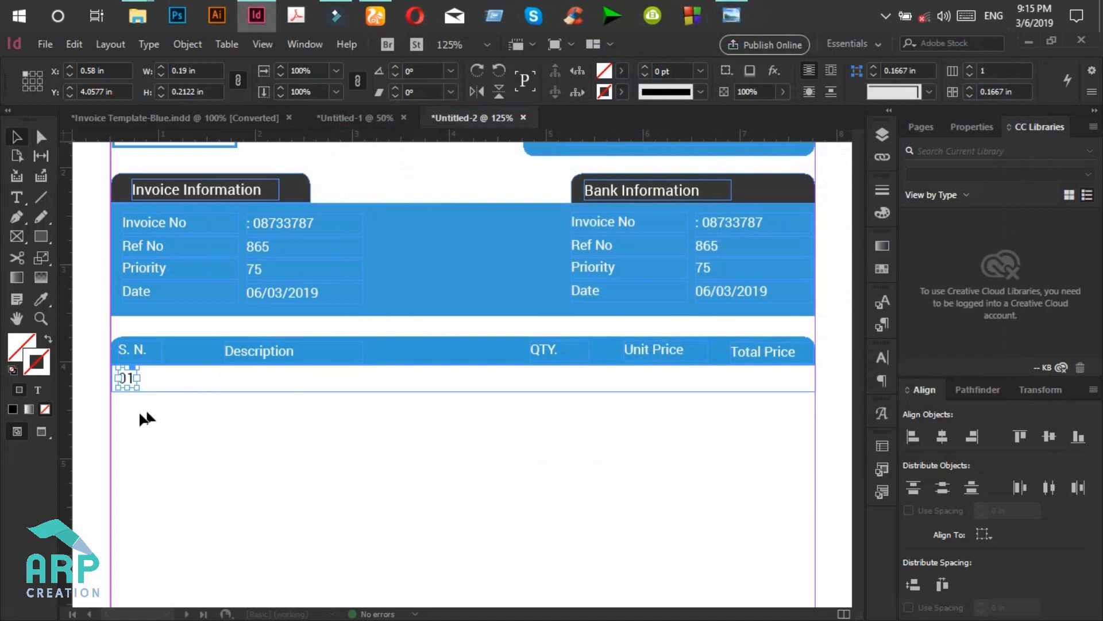
drag(129, 384, 511, 379)
click(129, 377)
drag(132, 381, 561, 377)
click(562, 382)
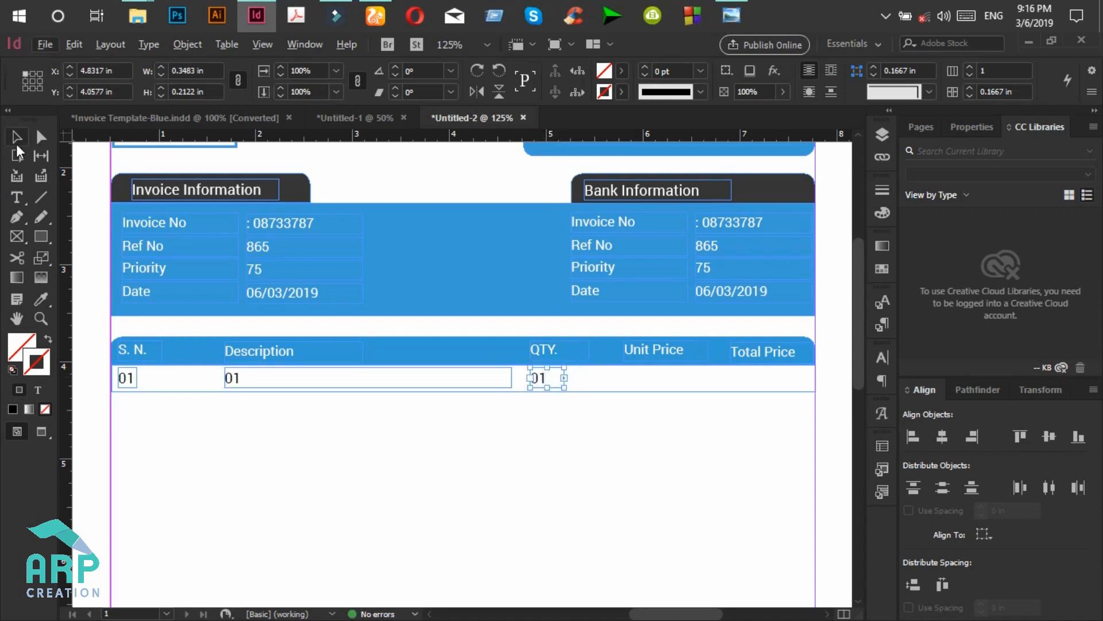
Duplicate the 01 text from the QTY. column under Unit Price and Total Price, with both copies about 0.83 in wide.
click(17, 138)
click(537, 377)
drag(539, 377, 692, 374)
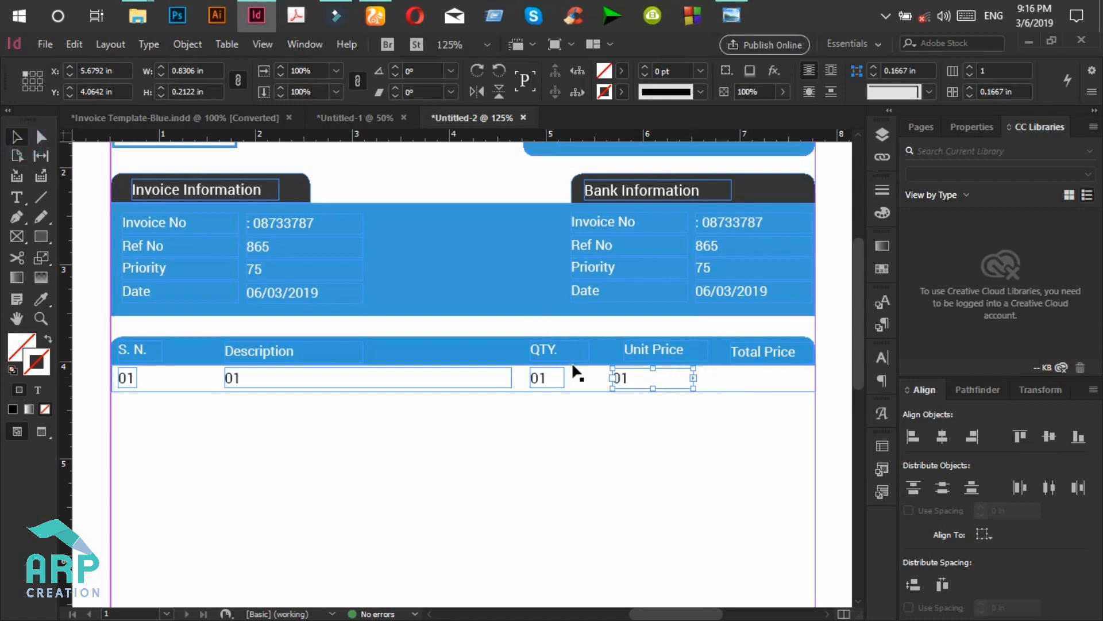
drag(623, 377, 743, 383)
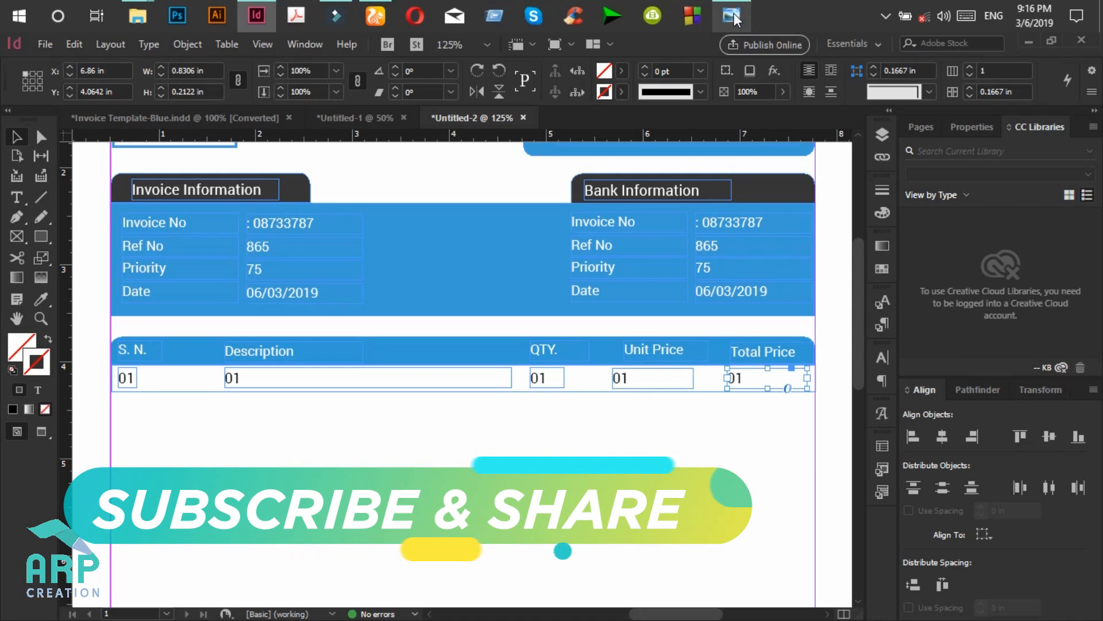
Check the row layout in the reference invoice image and center the text in the S. N., QTY., Unit Price and Total Price cells.
click(732, 16)
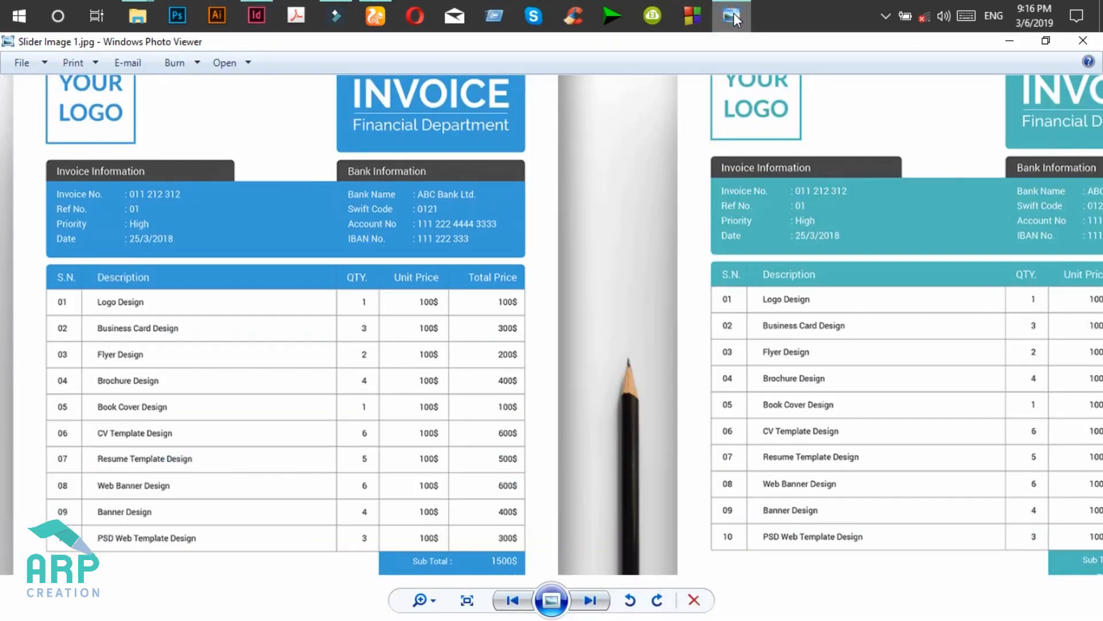
click(734, 13)
click(123, 379)
shift+click(233, 381)
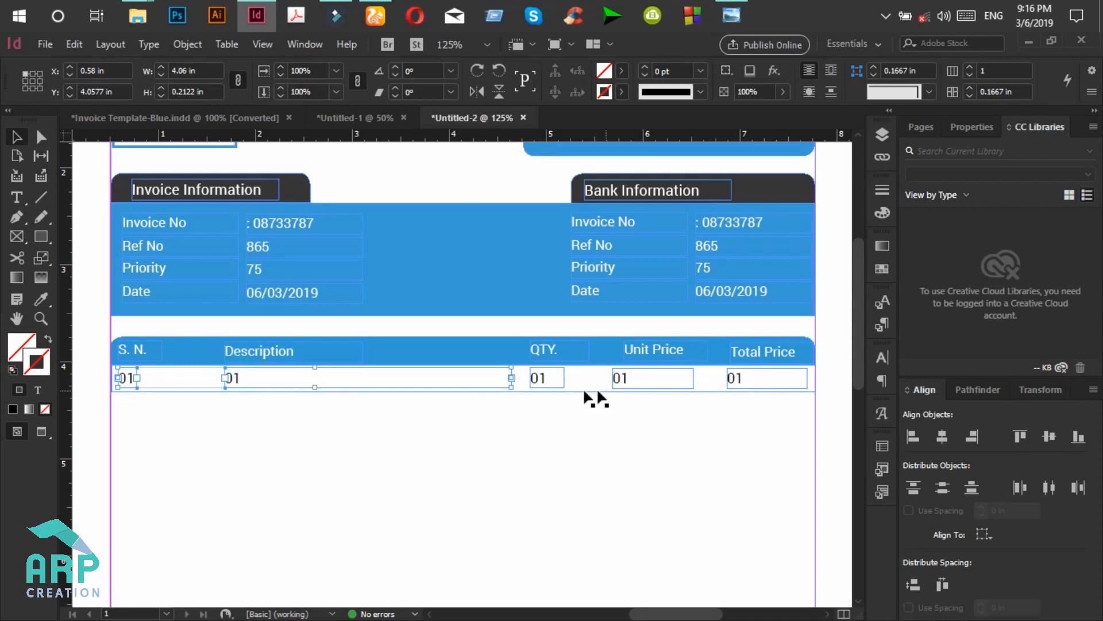
click(732, 12)
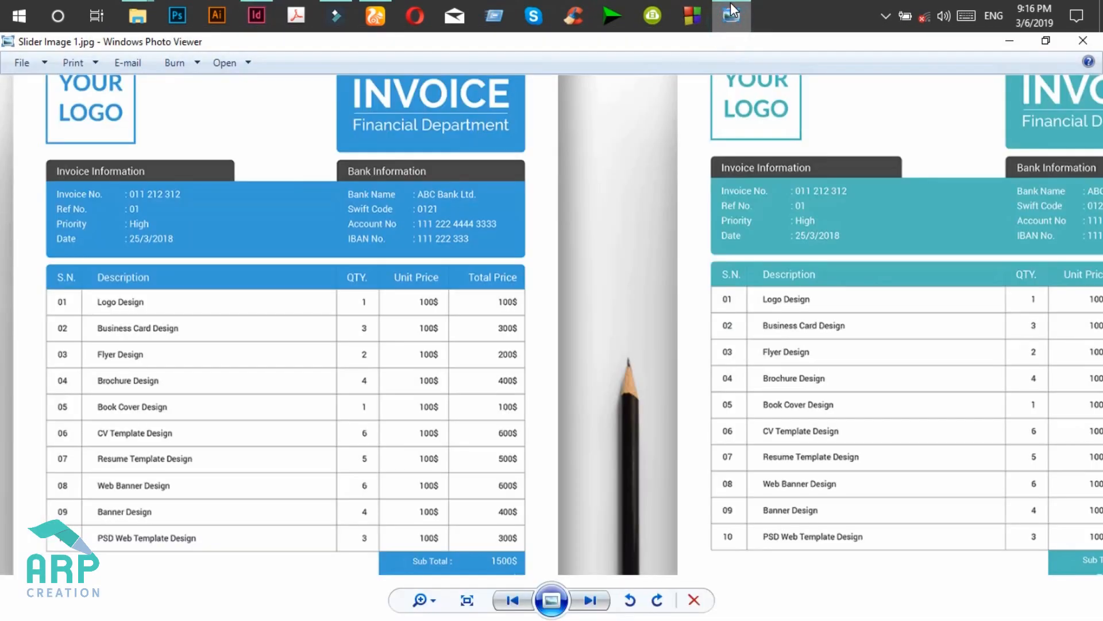
click(732, 13)
click(623, 377)
shift+click(549, 375)
shift+click(732, 374)
shift+click(127, 378)
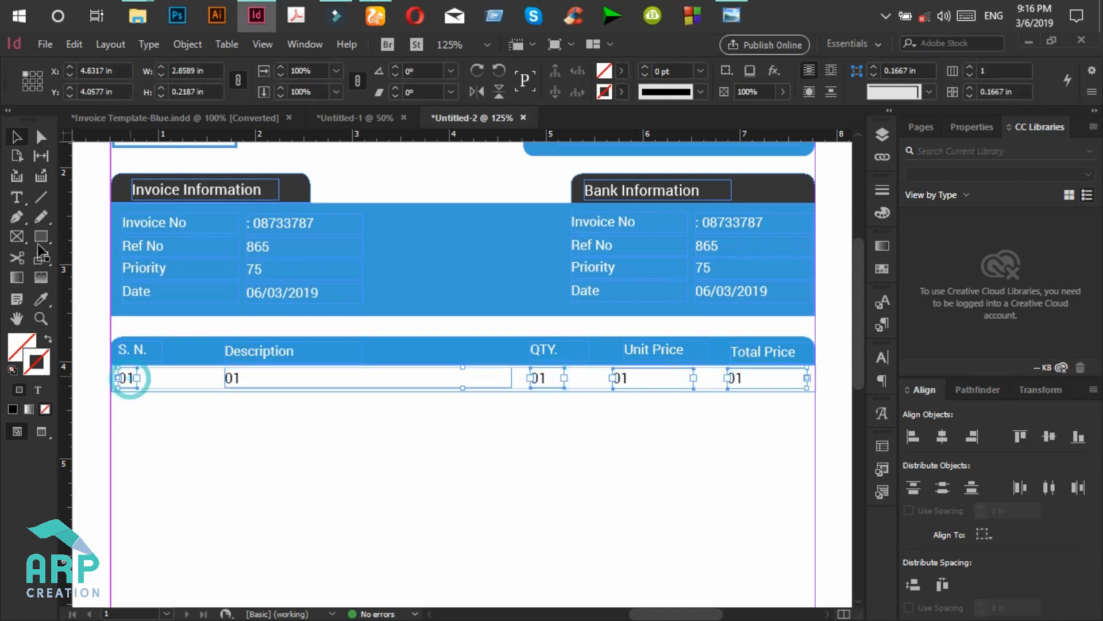
click(16, 195)
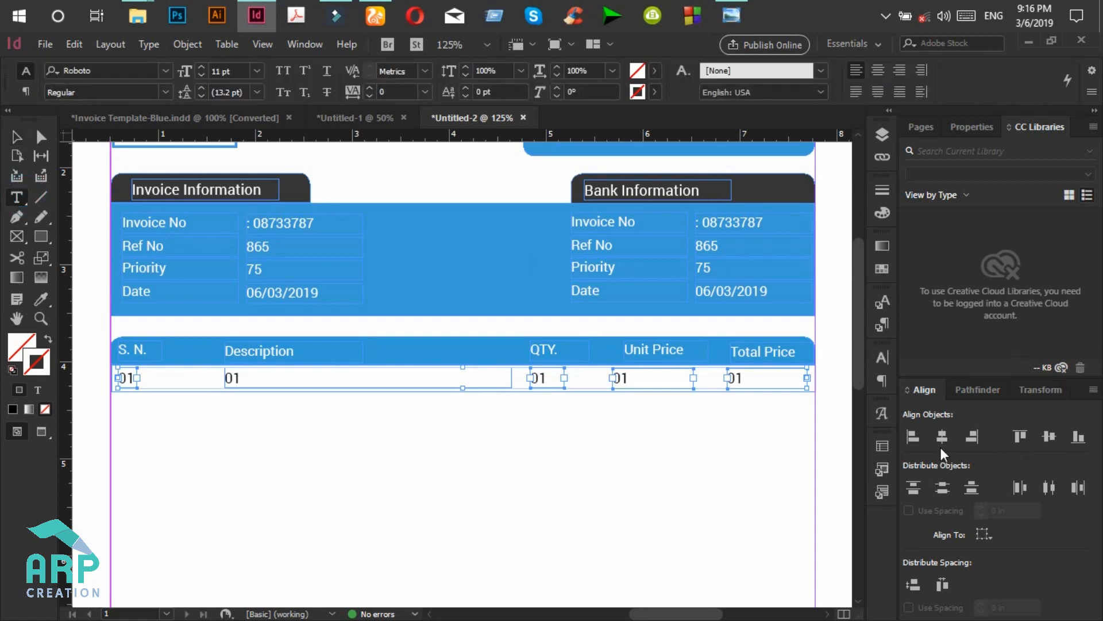
click(876, 77)
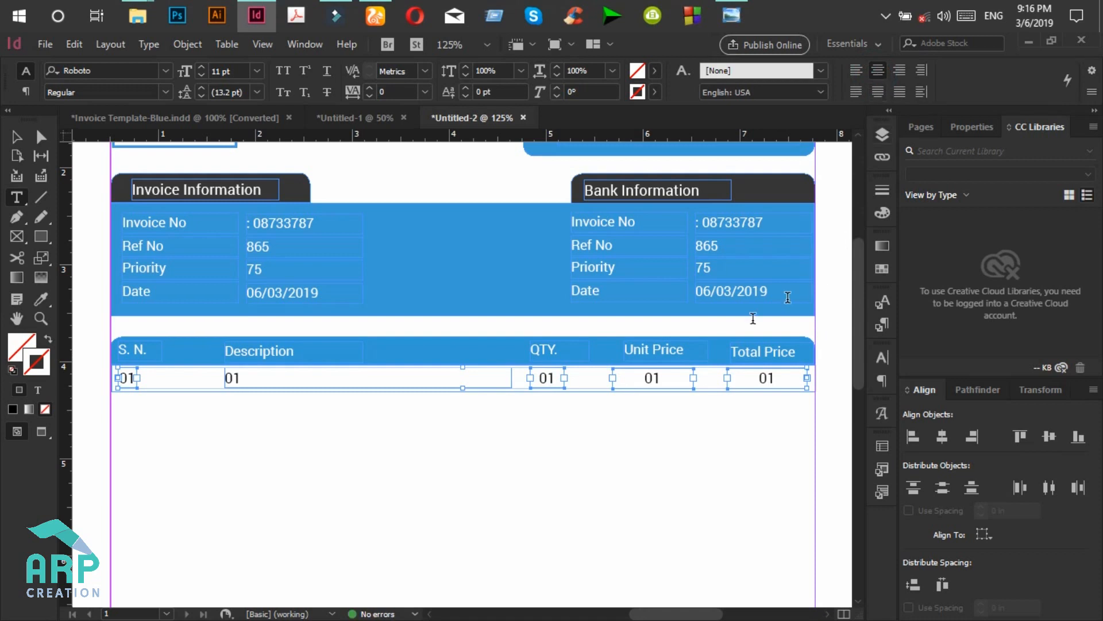
Replace the 01 under Description with Logo design.
click(239, 378)
double_click(239, 378)
text(Logo in)
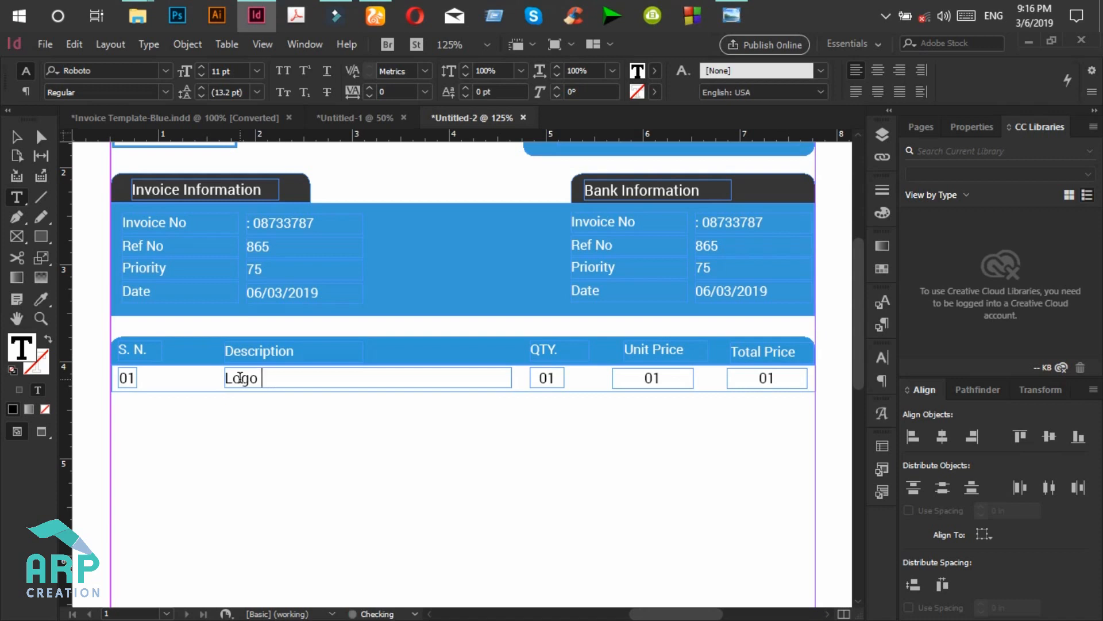
text(sign)
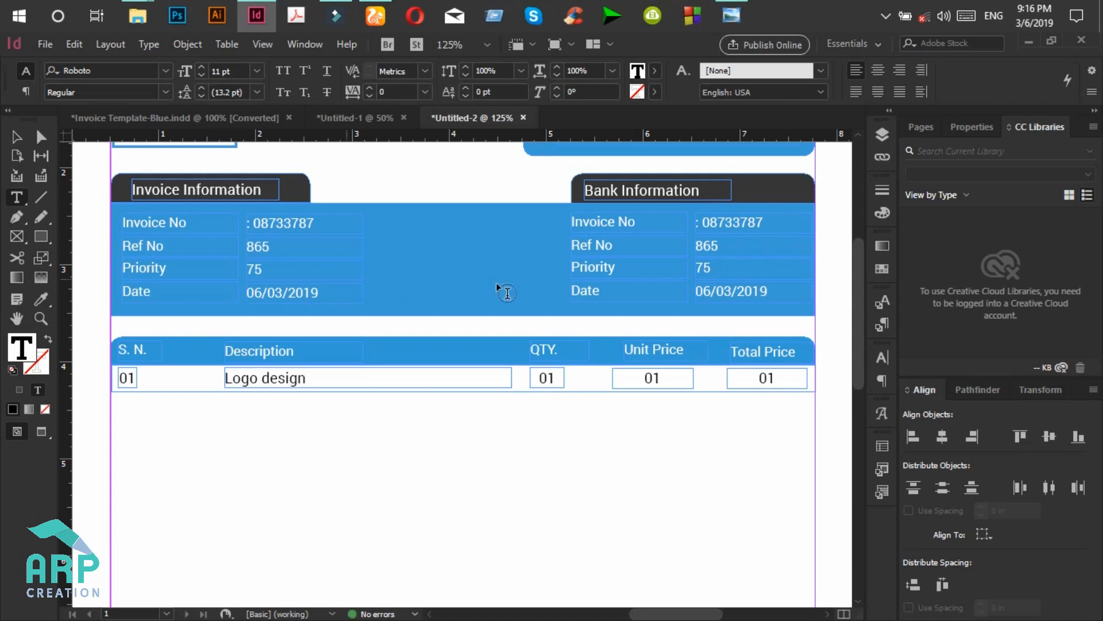
Change the first row's Unit Price and Total Price values to 100.
click(644, 378)
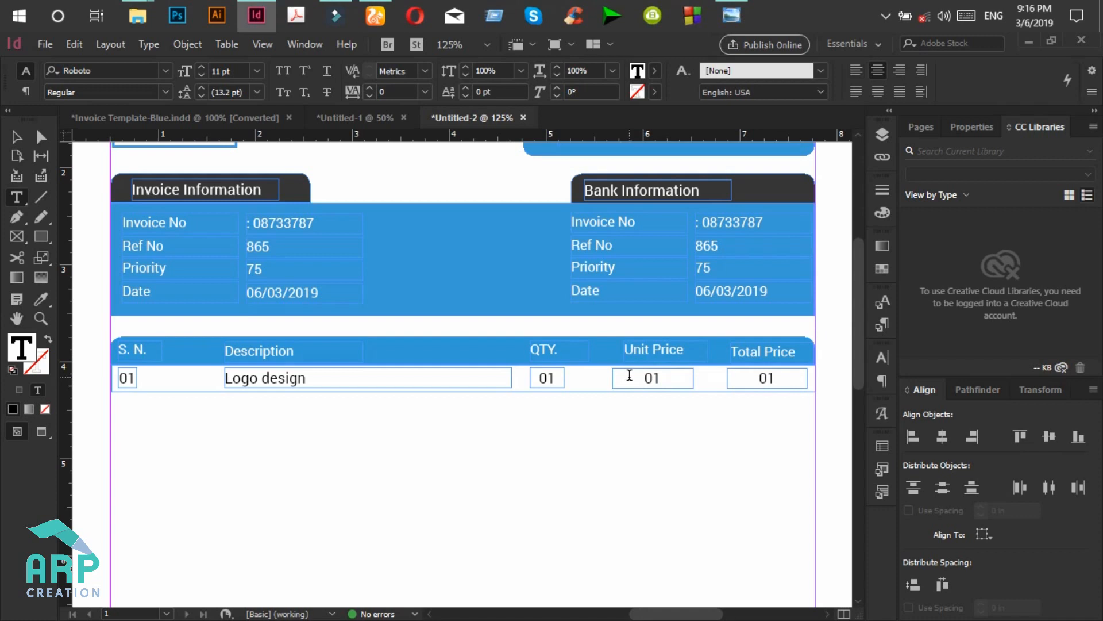
key(BackSpace)
text(00)
click(773, 375)
text(0)
key(BackSpace)
key(BackSpace)
key(Right)
text(00)
key(Escape)
click(735, 449)
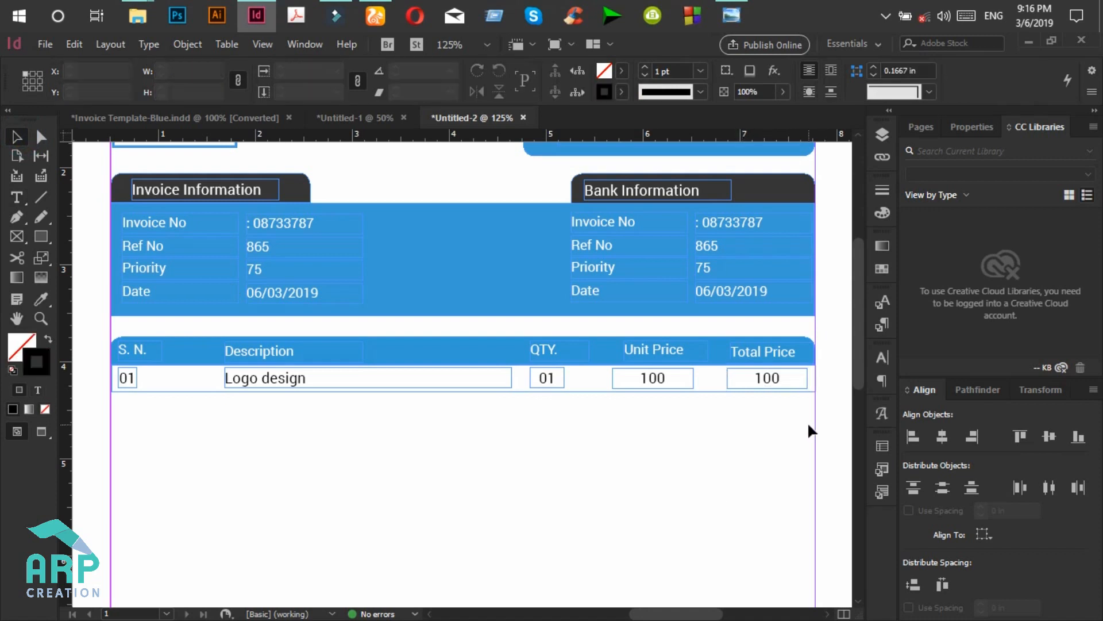
Duplicate the complete first row with its border directly beneath itself, and hide the frame edges.
drag(806, 424, 115, 366)
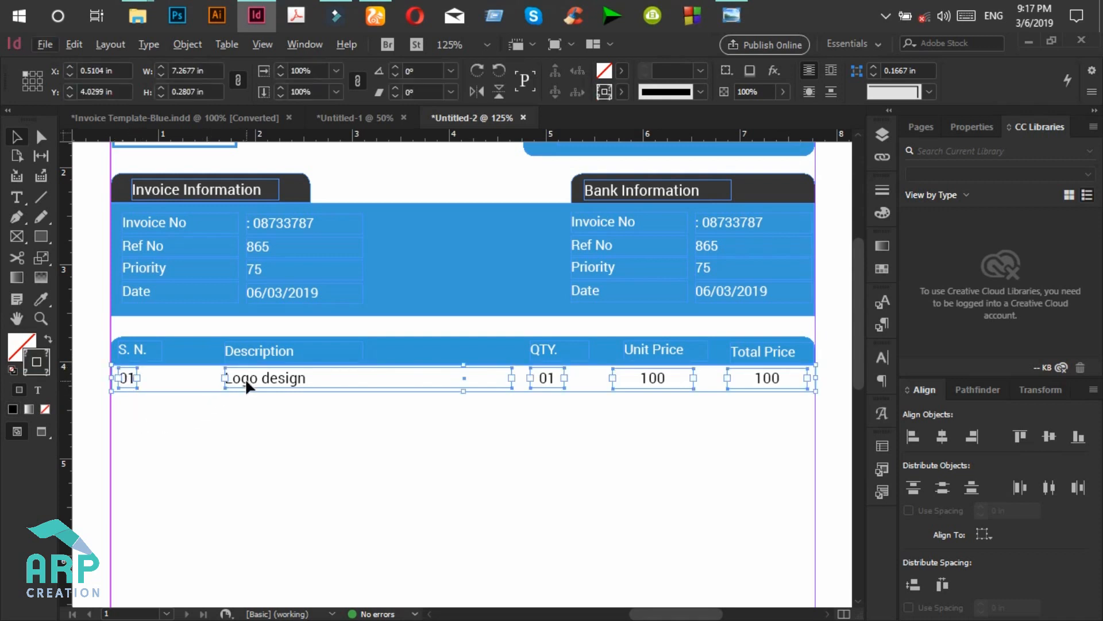
drag(259, 381, 265, 407)
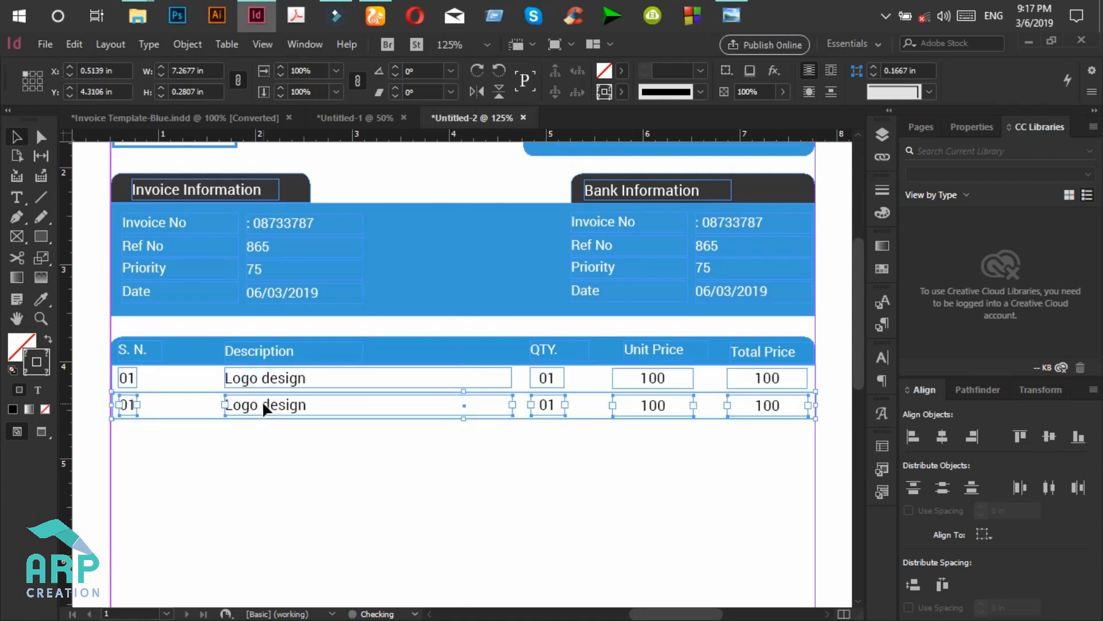
key(ctrl+h)
Duplicate the two item rows directly below themselves and nudge the copies right to line up with the table's side edge.
drag(810, 453, 133, 436)
key(ctrl+g)
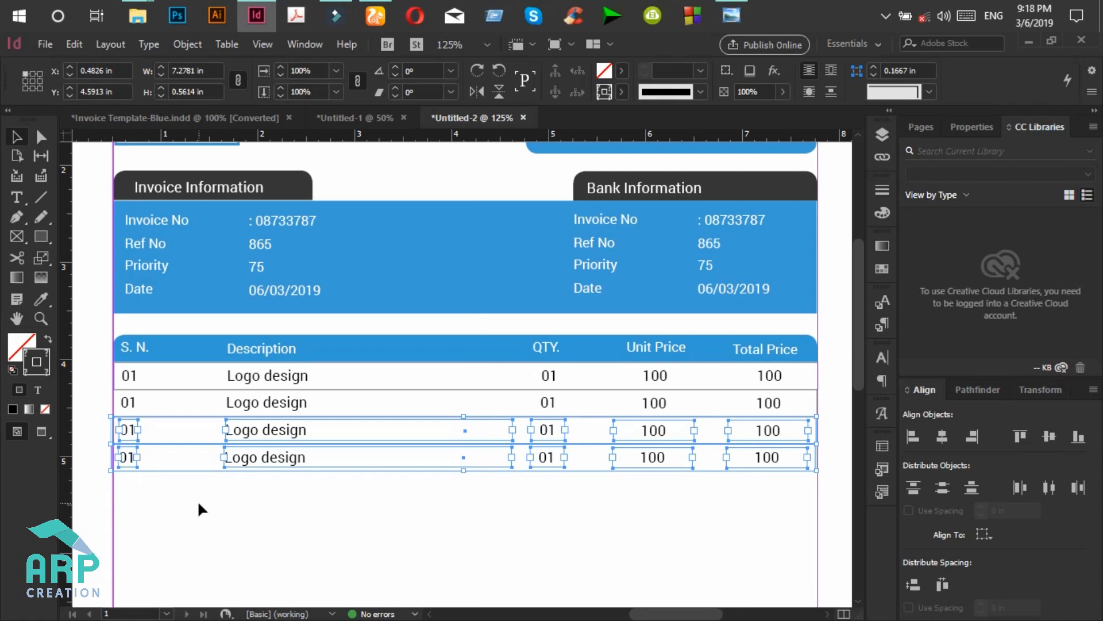
key(Right)
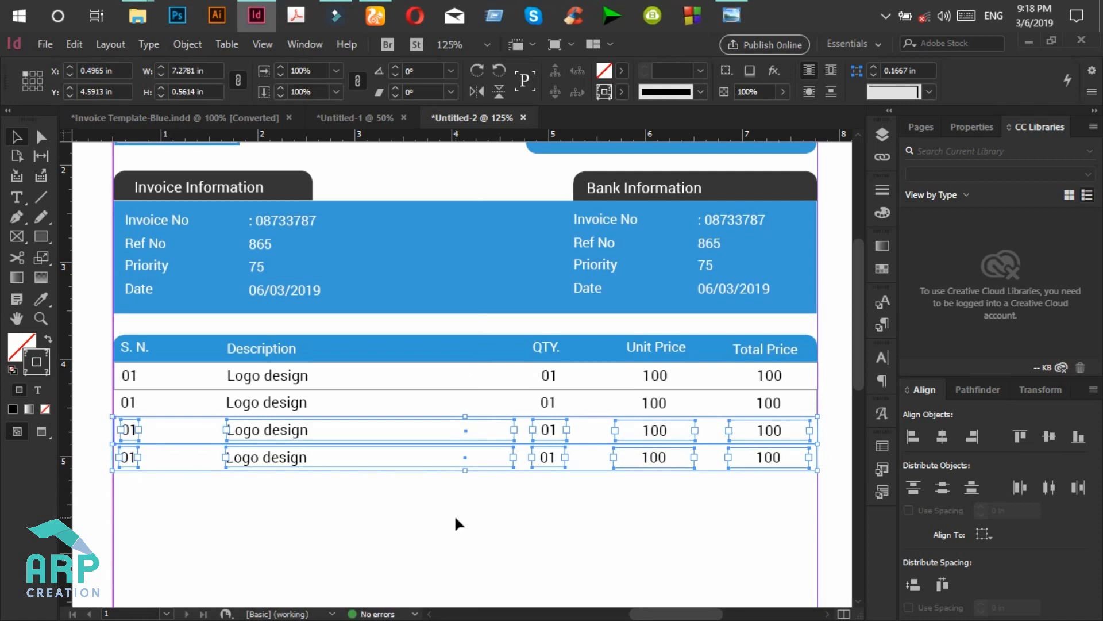
click(454, 515)
Duplicate all four item rows as a block directly below the fourth row, aligned with the table's edges.
scroll(454, 515, down, 1)
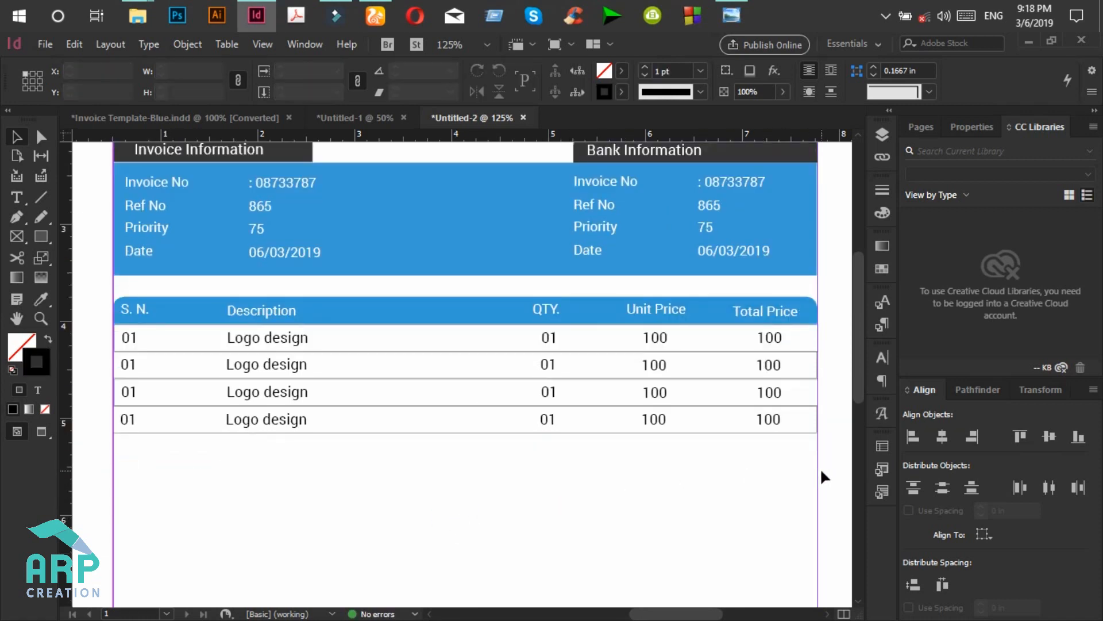
drag(809, 472, 137, 456)
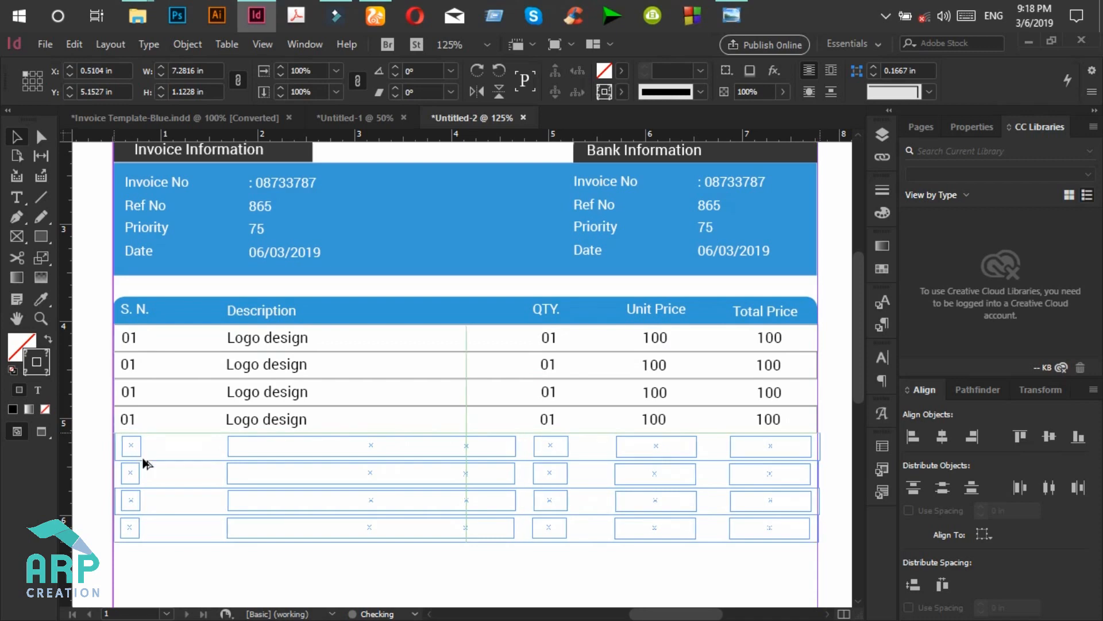
scroll(154, 470, down, 2)
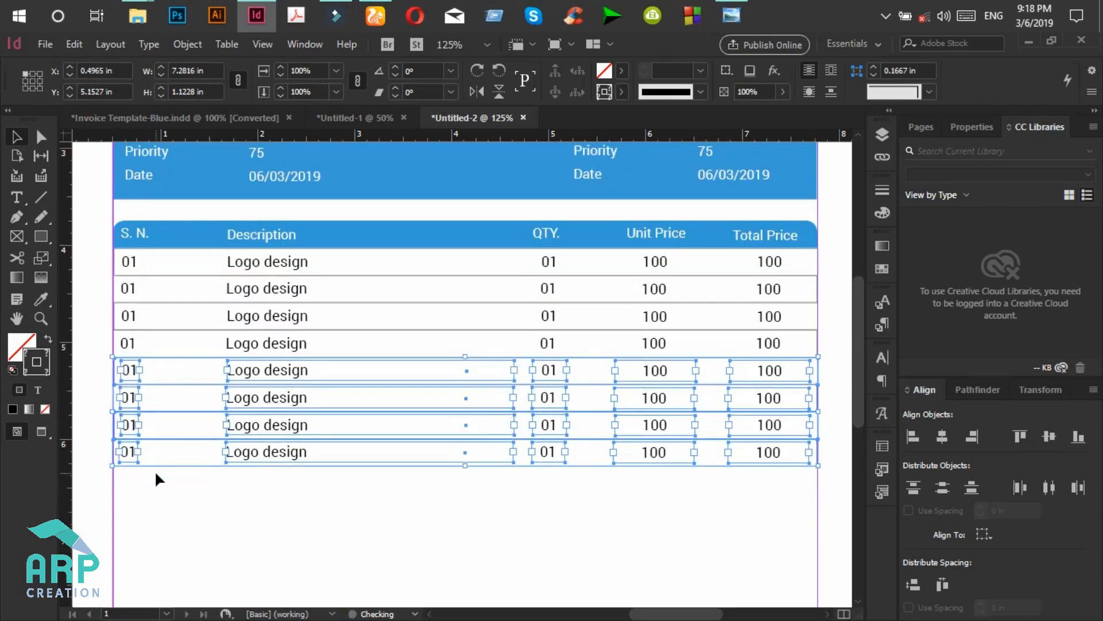
scroll(154, 470, down, 1)
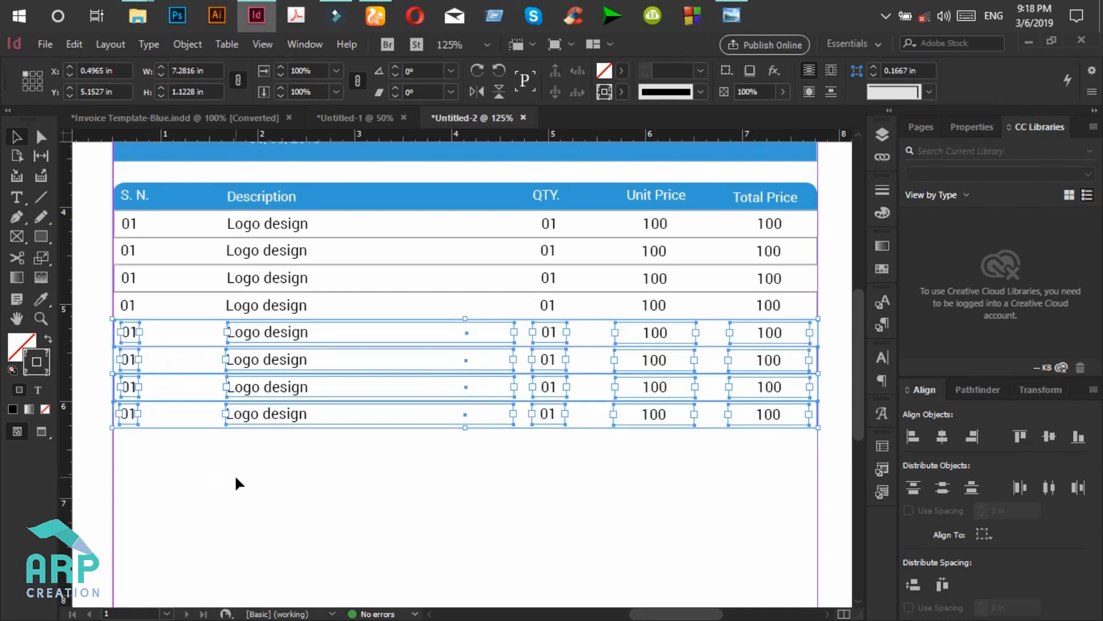
click(235, 474)
scroll(274, 488, down, 2)
scroll(258, 491, up, 2)
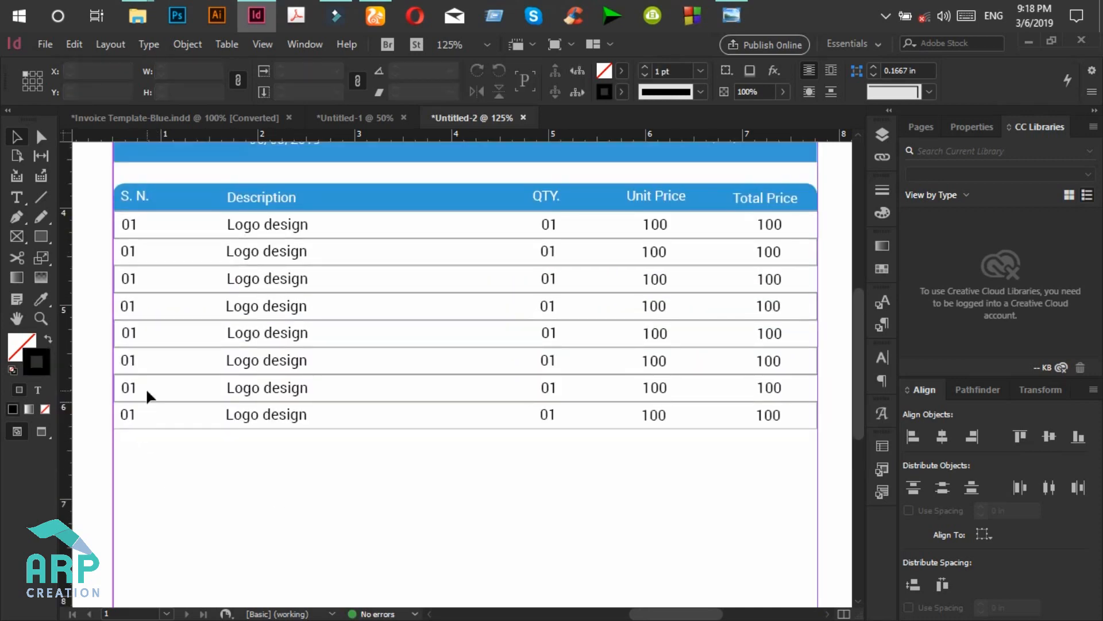
Duplicate two item rows directly below the eighth row to extend the table to ten rows.
scroll(402, 477, down, 2)
drag(767, 360, 130, 368)
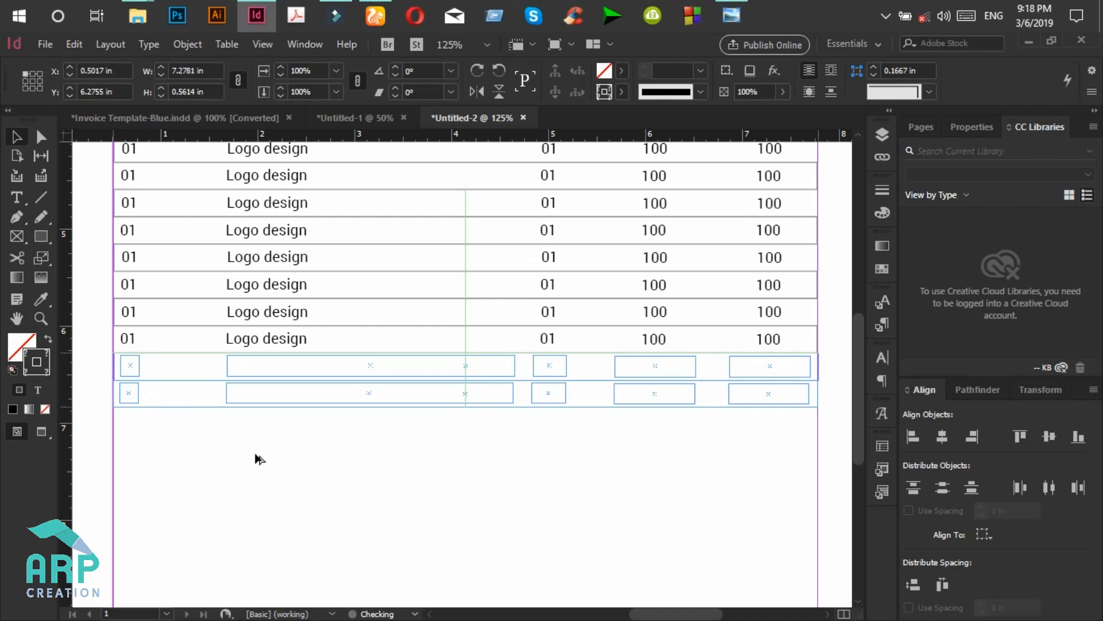
click(351, 498)
scroll(352, 500, down, 3)
scroll(353, 501, down, 5)
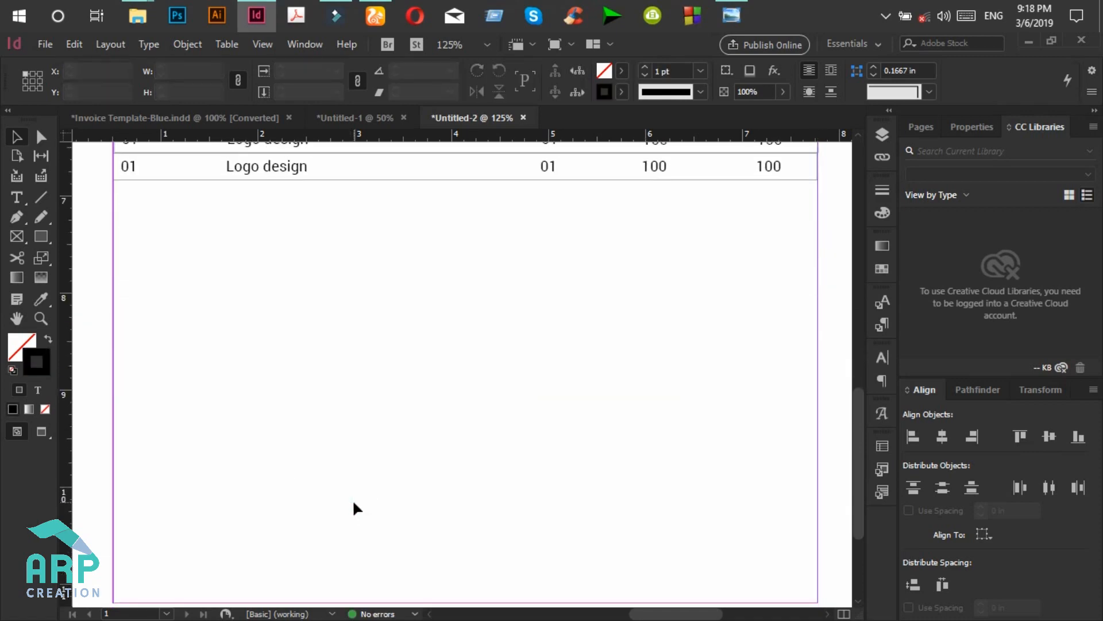
scroll(359, 499, up, 8)
scroll(364, 498, down, 3)
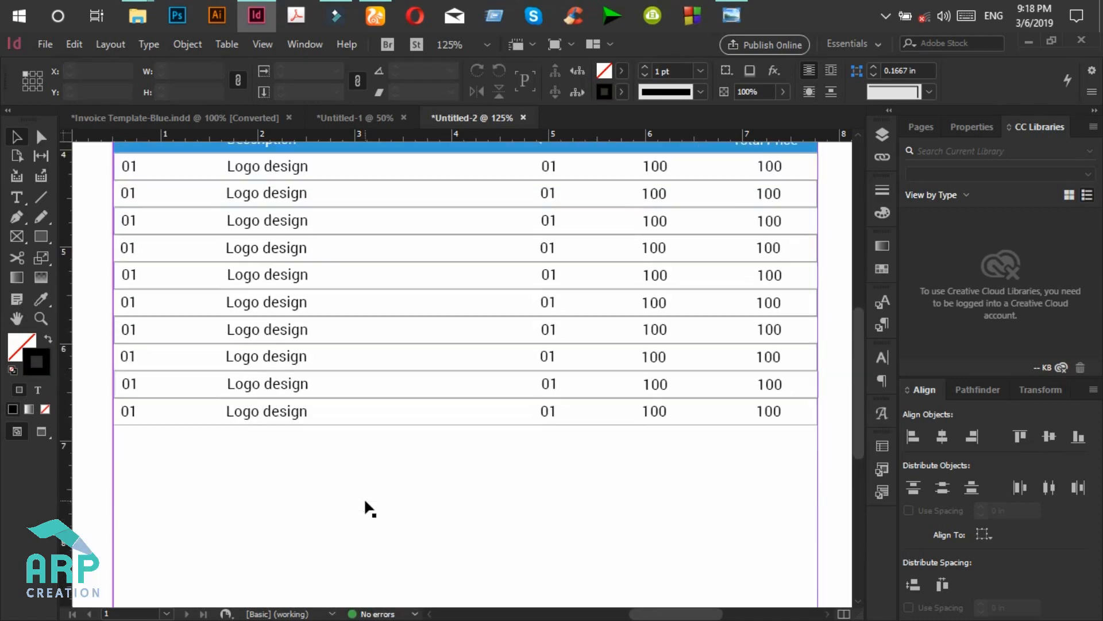
Zoom out to 100% and duplicate the last four item rows directly below the tenth row.
key(ctrl+minus)
click(409, 439)
scroll(422, 463, up, 3)
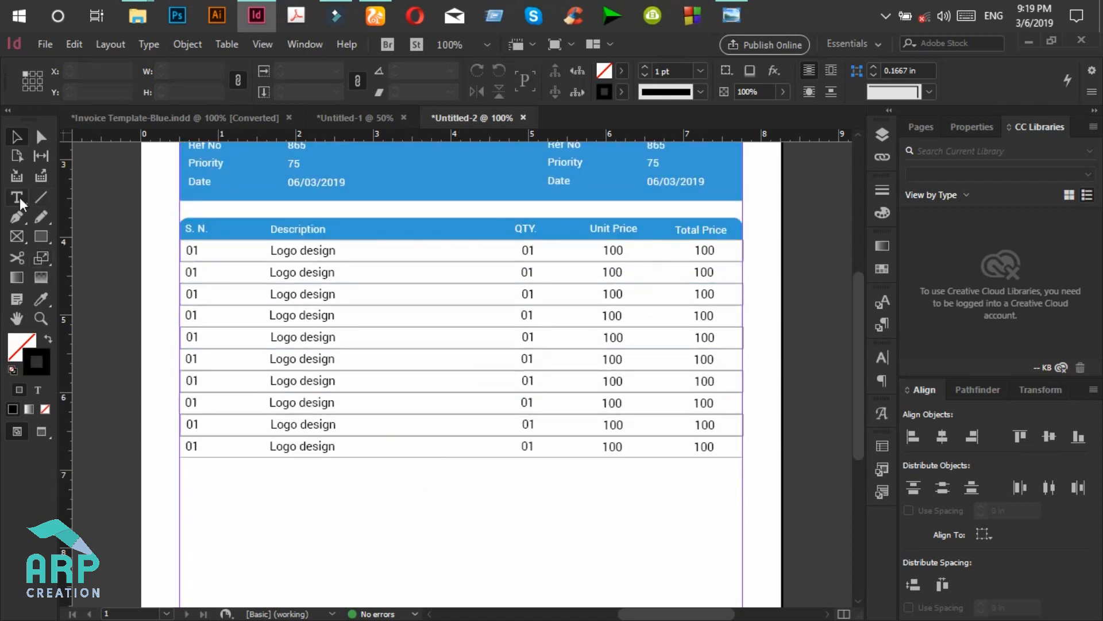
click(17, 137)
scroll(566, 568, down, 9)
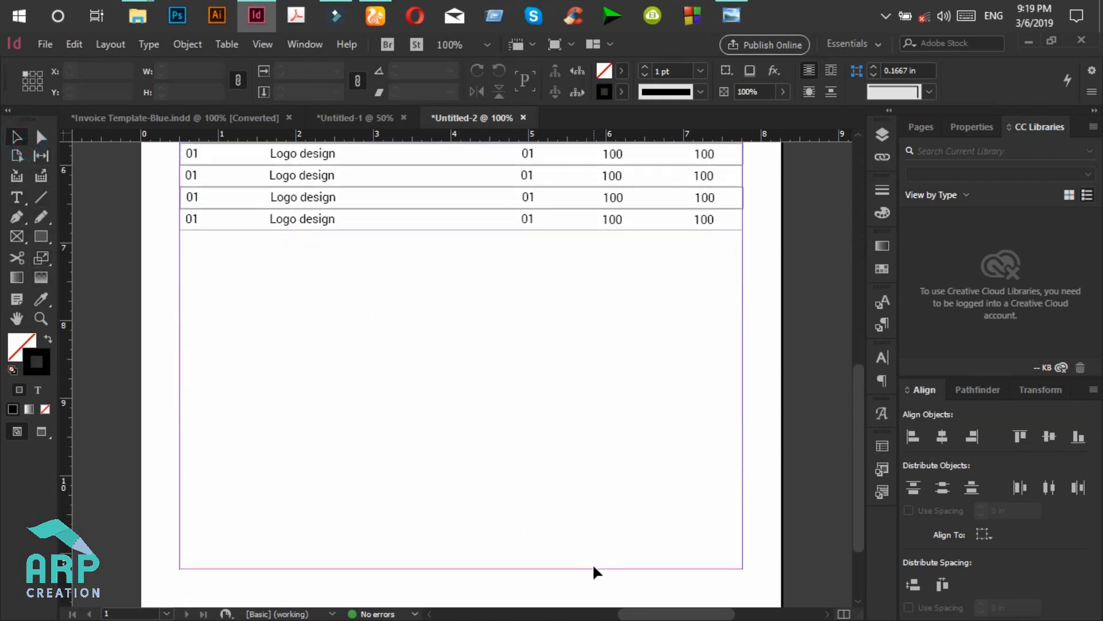
scroll(694, 394, up, 2)
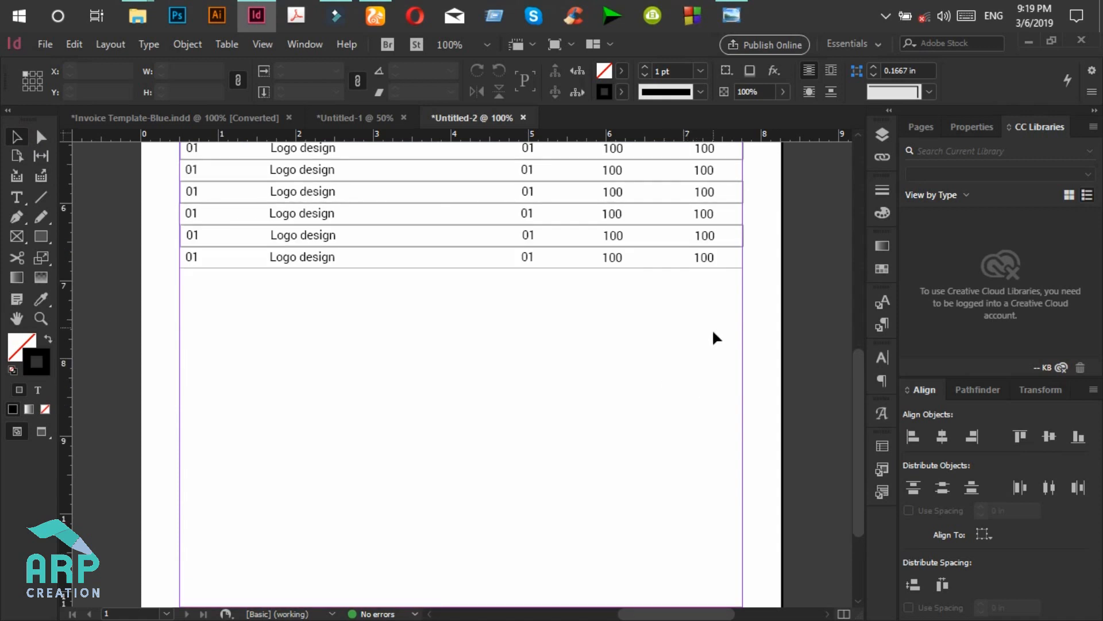
drag(734, 291, 183, 188)
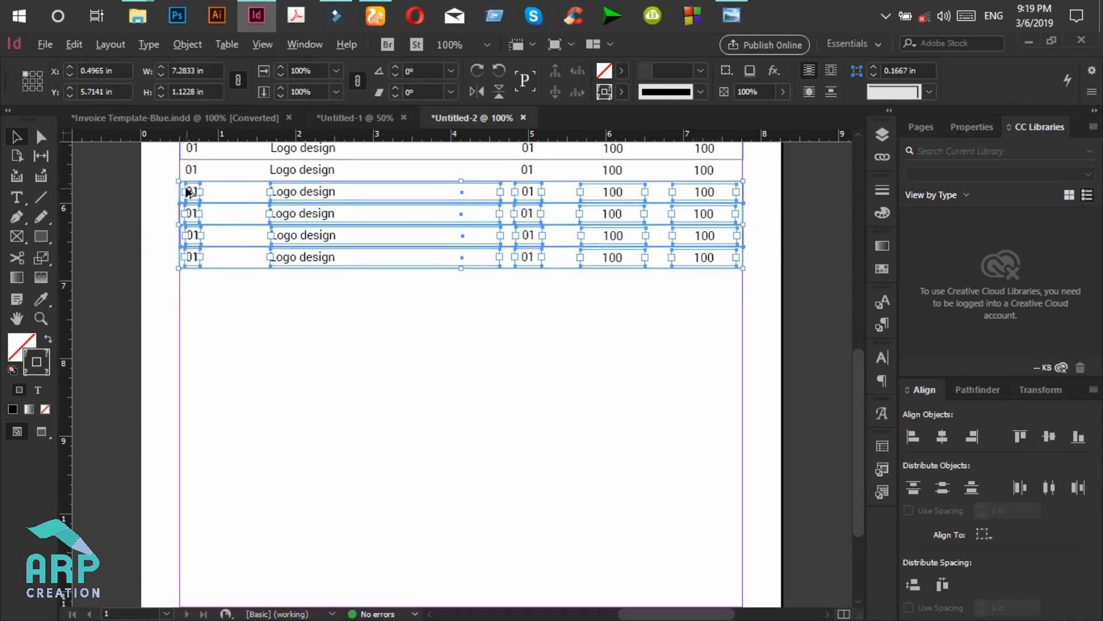
click(190, 190)
drag(190, 196, 193, 280)
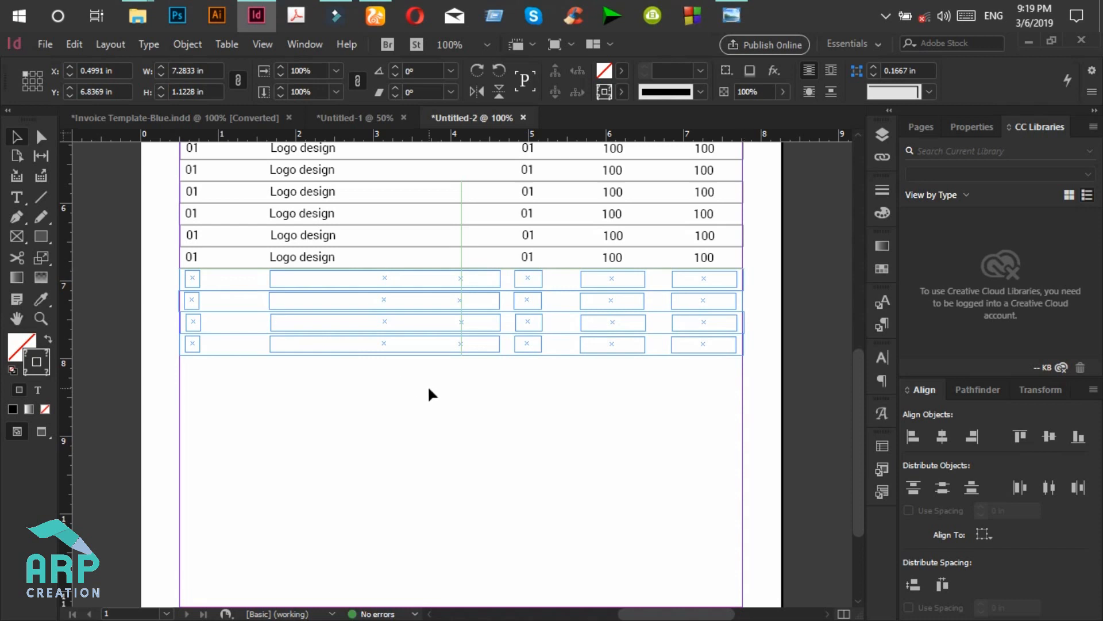
Nudge the four newly copied item rows up so they sit directly against the tenth row.
key(Up)
click(469, 394)
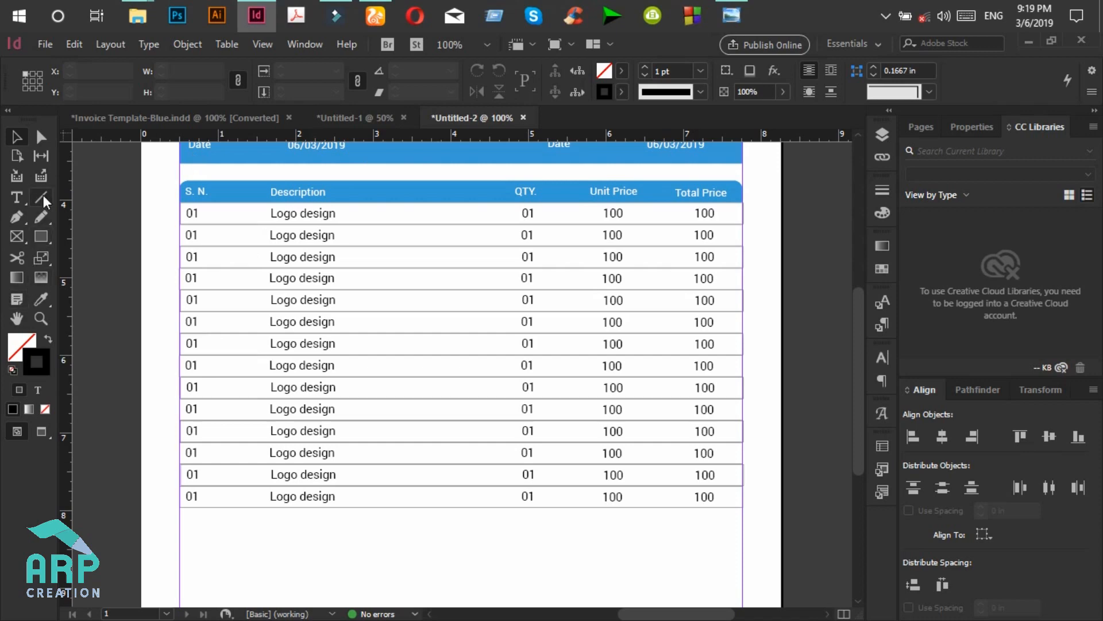
Check the reference invoice and draw a vertical divider line about 3.9 in long after the S. N. column, from the header down.
click(724, 13)
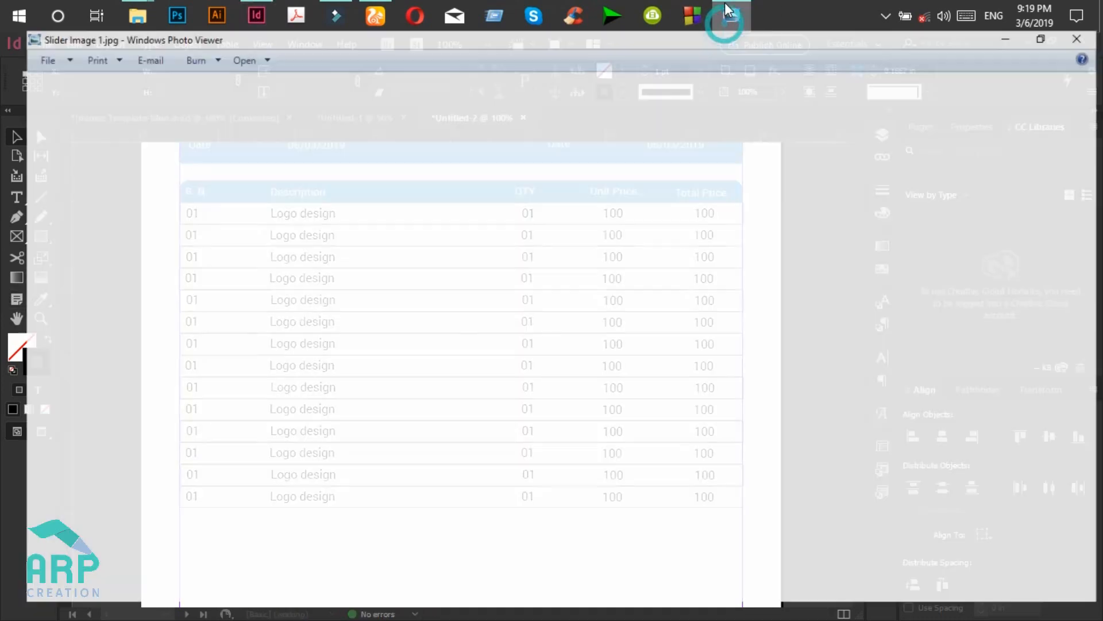
click(726, 16)
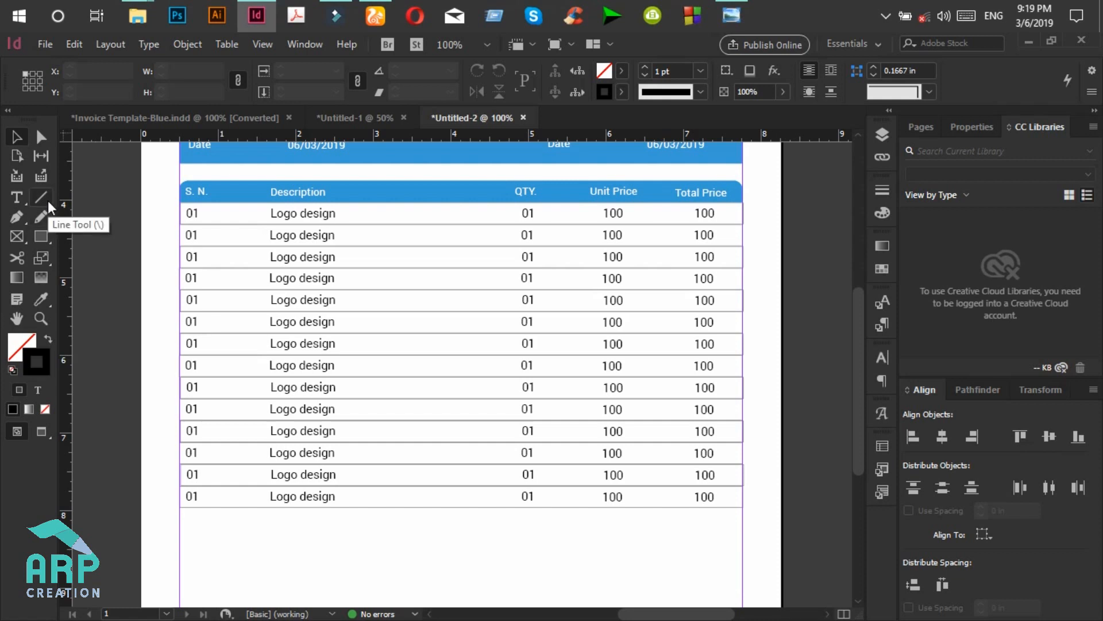
click(48, 203)
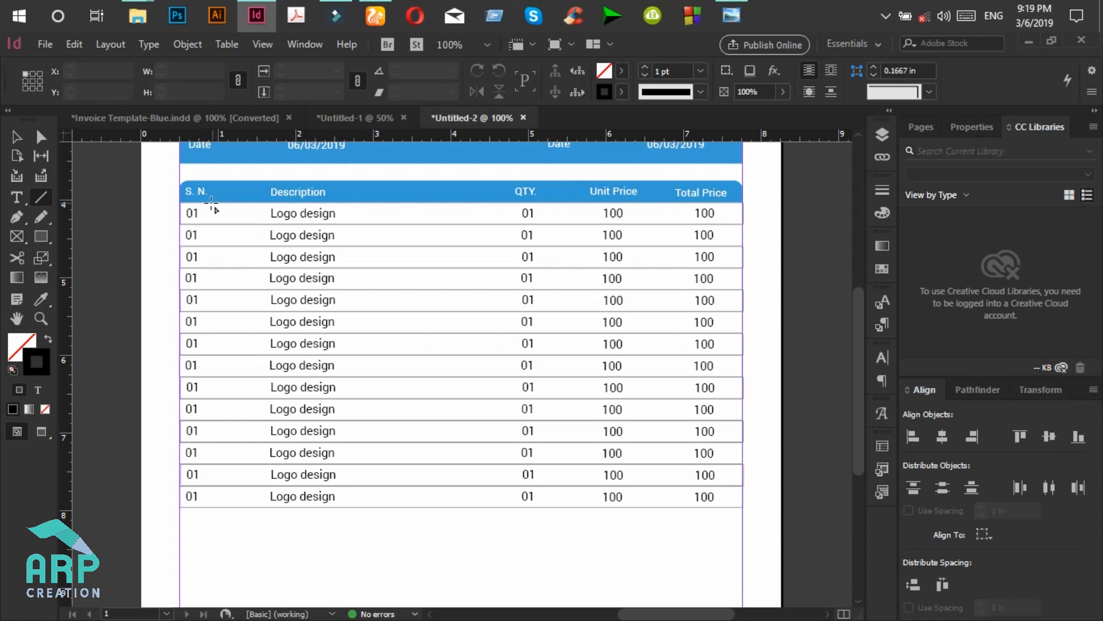
drag(211, 202, 216, 506)
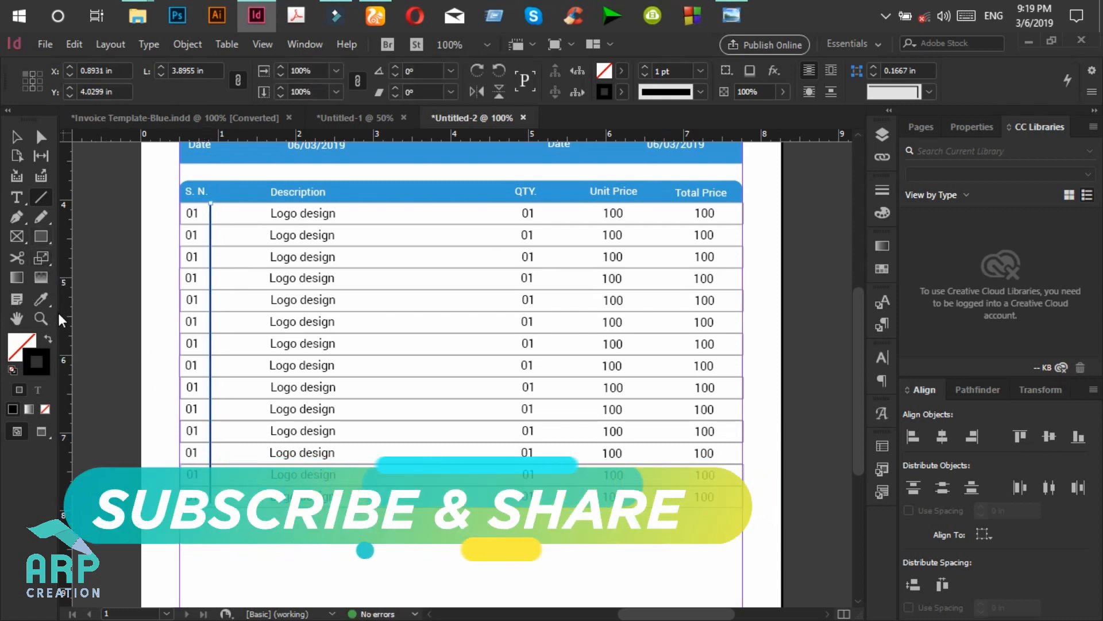
Match the divider line's stroke to the 0.5 pt grey row borders with the Eyedropper tool.
key(i)
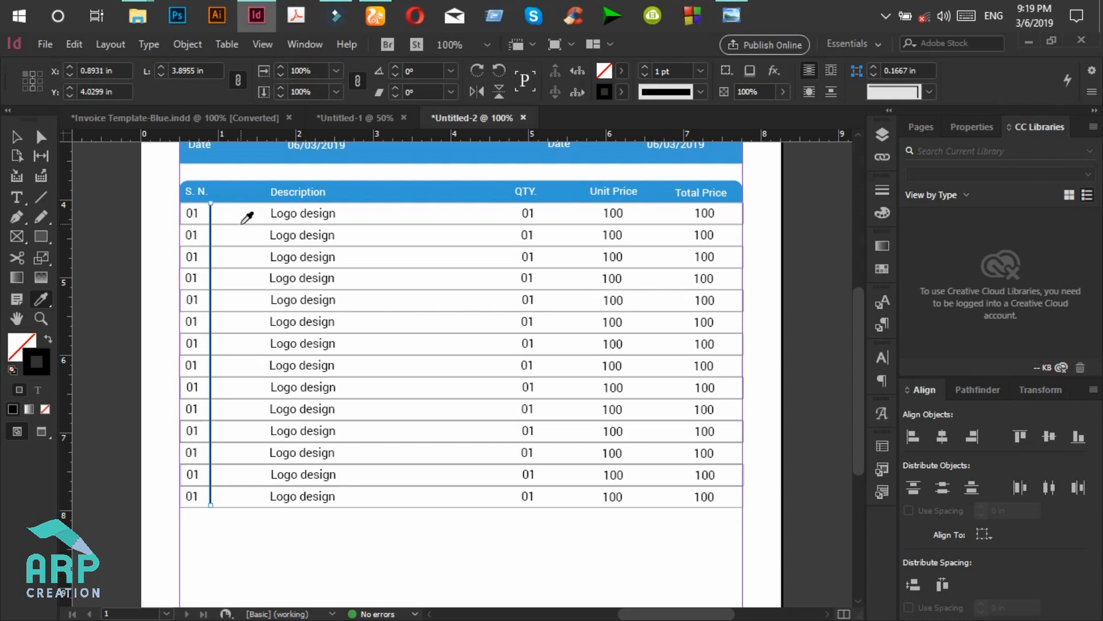
click(232, 217)
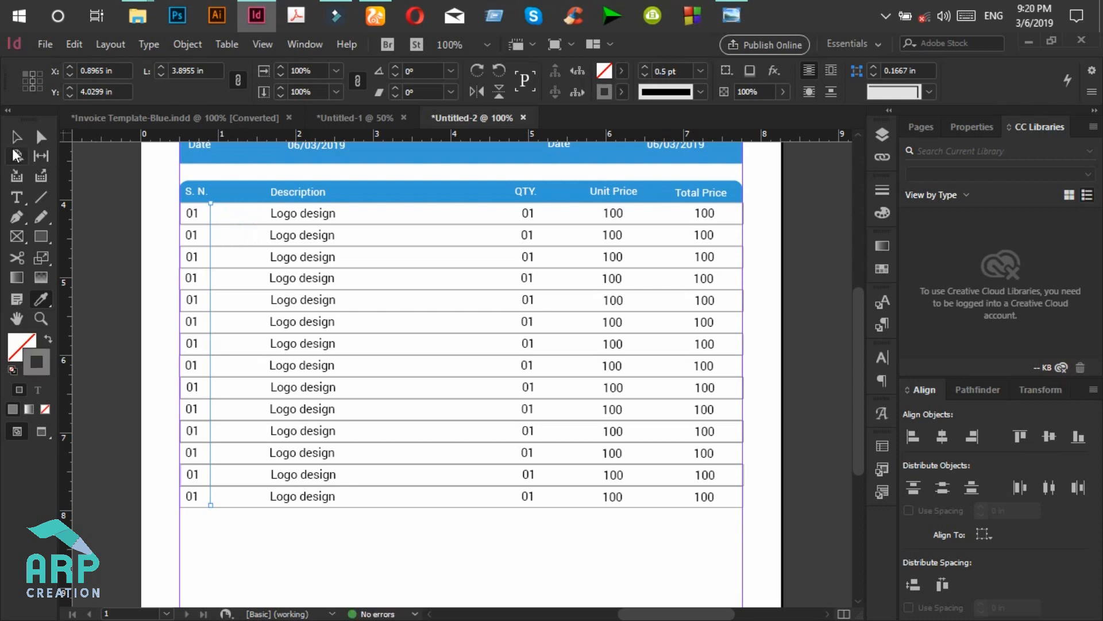
click(16, 137)
Extend the lower end of the S. N. divider line to meet the bottom border of the last item row.
key(ctrl+=)
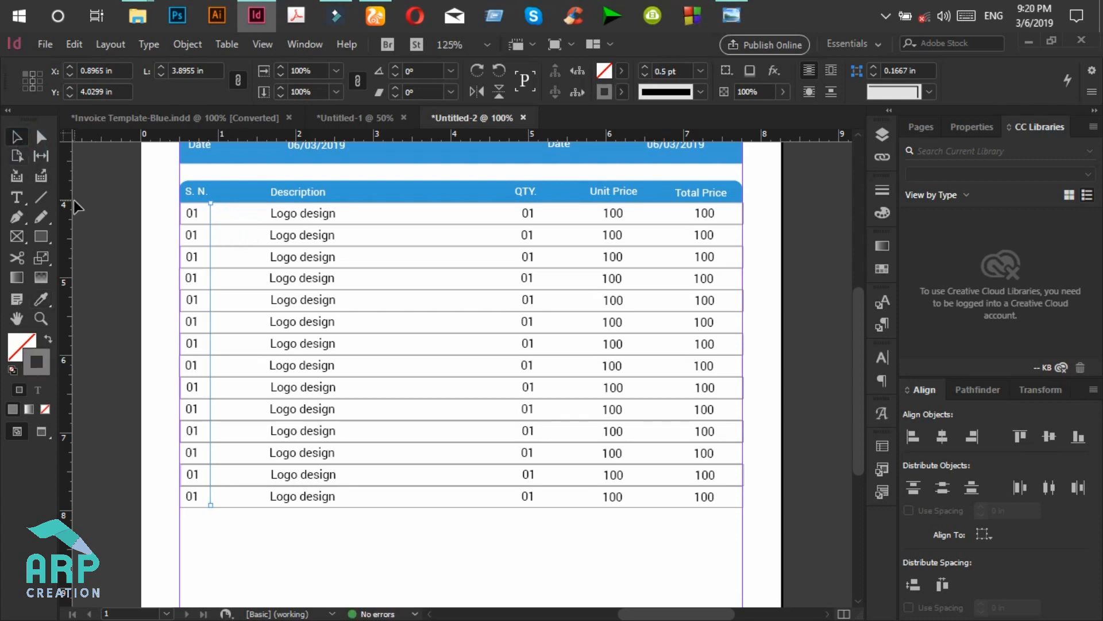
scroll(477, 403, down, 3)
scroll(502, 444, down, 2)
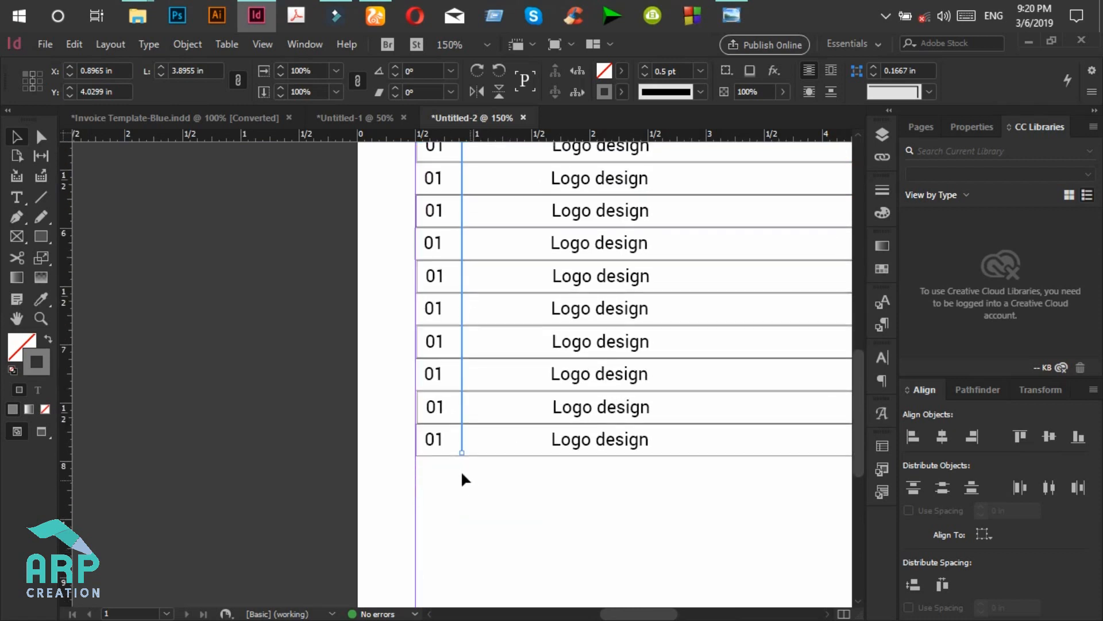
drag(462, 457, 461, 458)
click(485, 474)
click(464, 440)
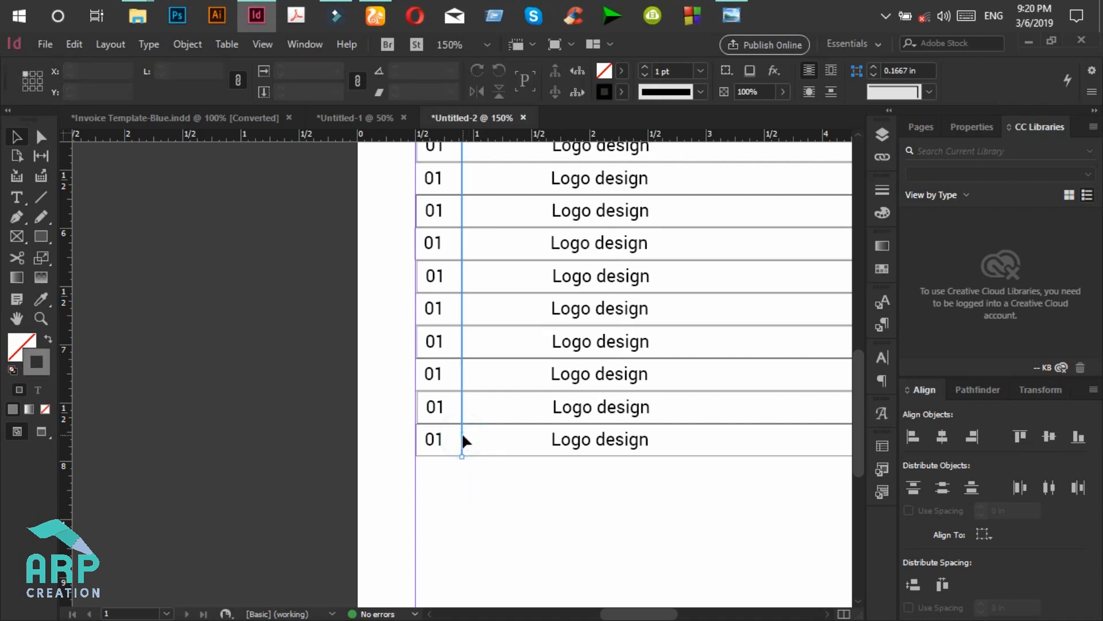
Duplicate the divider line three times to separate the Description, QTY., Unit Price and Total Price columns.
key(ctrl+minus)
key(ctrl+minus)
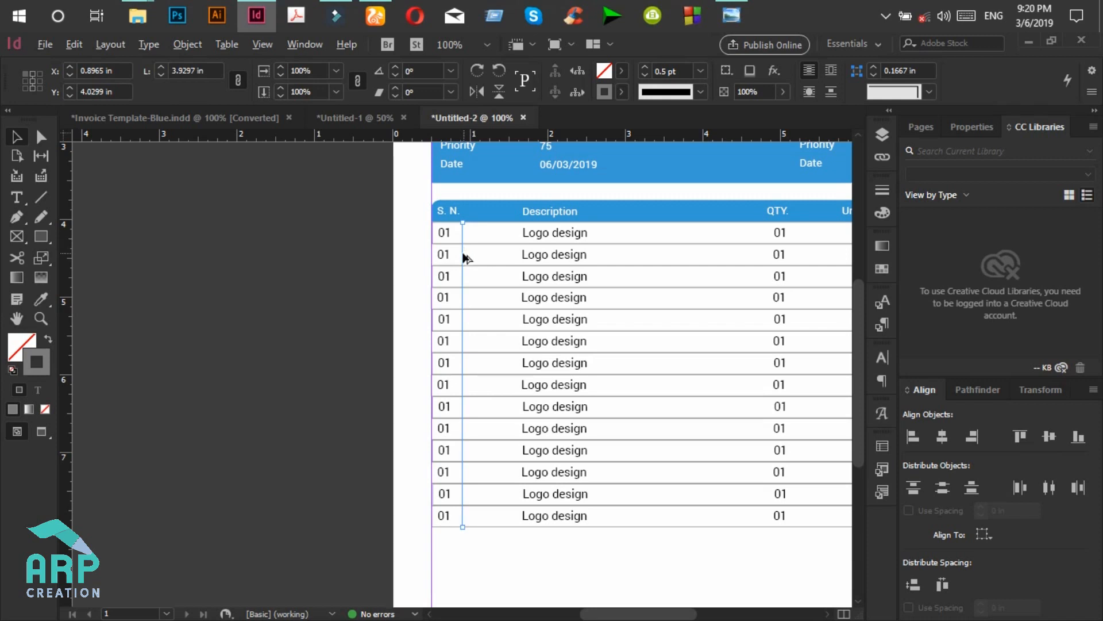
drag(467, 258, 753, 259)
drag(670, 614, 705, 615)
key(Right)
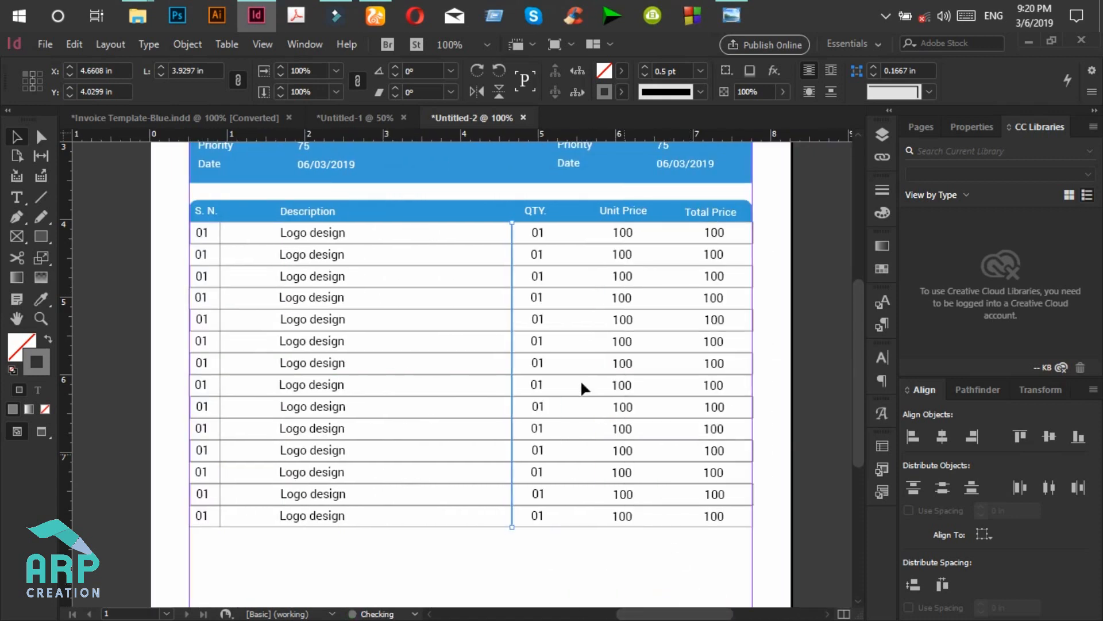
drag(517, 240, 674, 230)
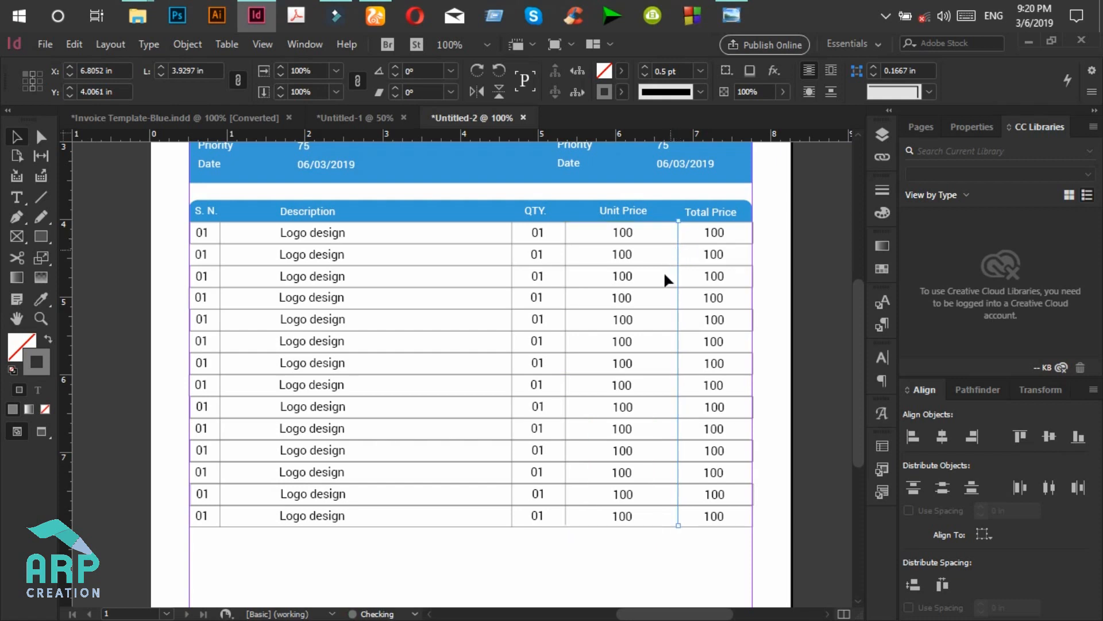
scroll(623, 565, down, 3)
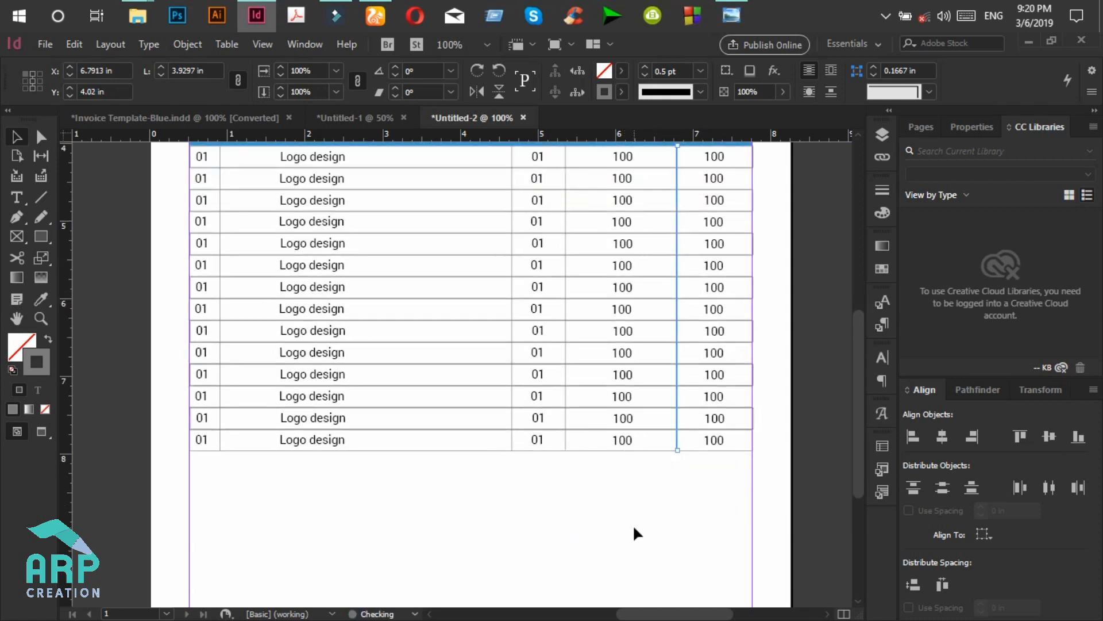
click(633, 520)
Switch to the reference invoice image and examine the totals box and footer below its item table.
click(736, 13)
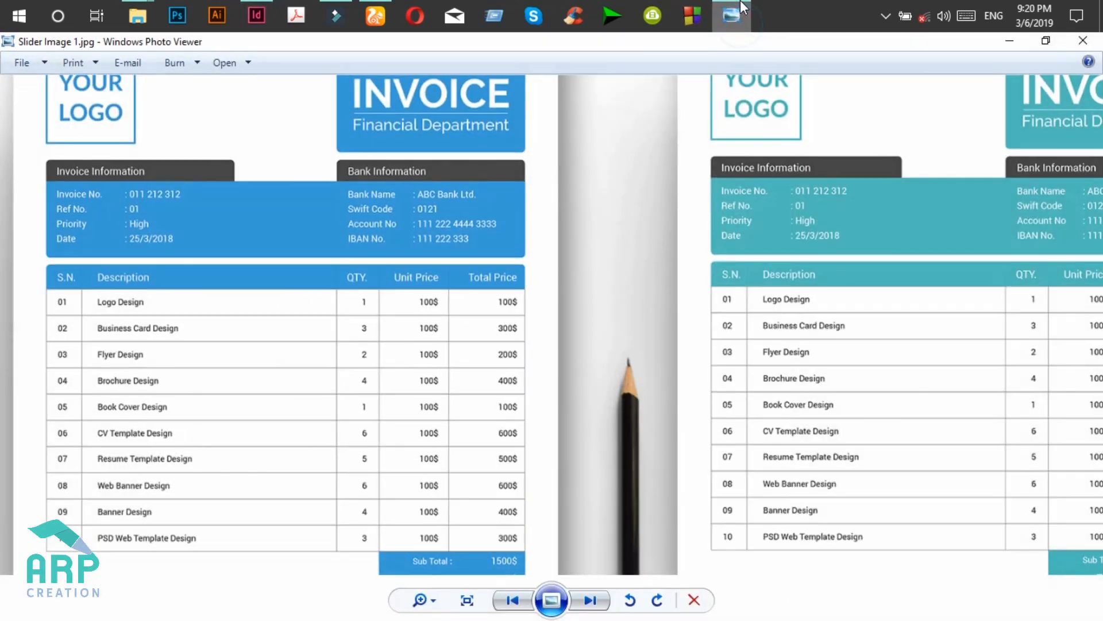
drag(464, 443, 468, 305)
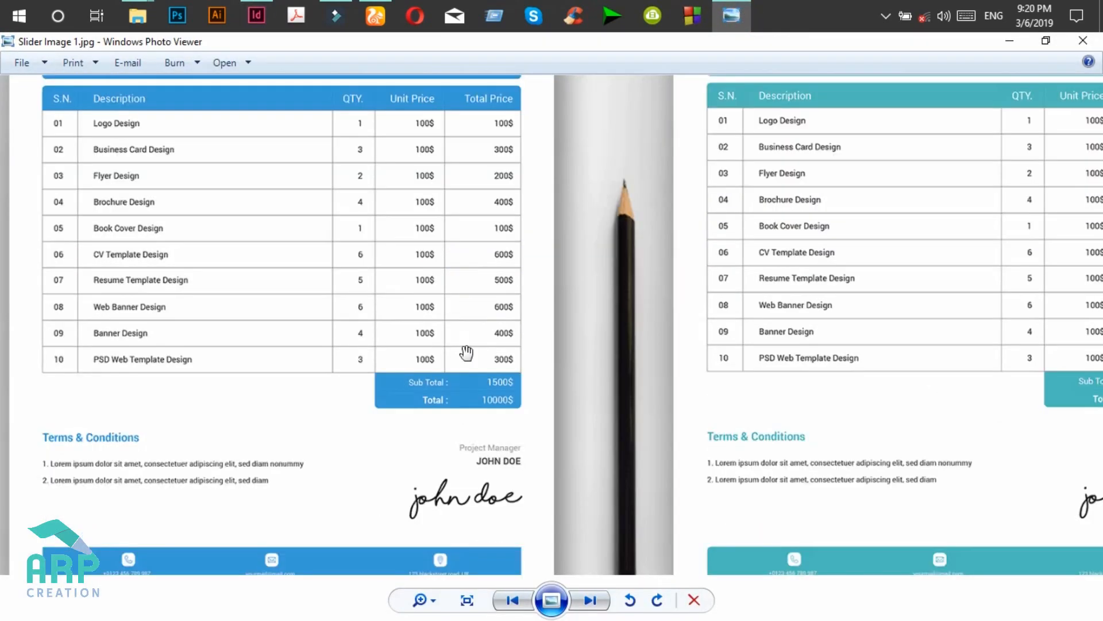
drag(469, 358, 419, 337)
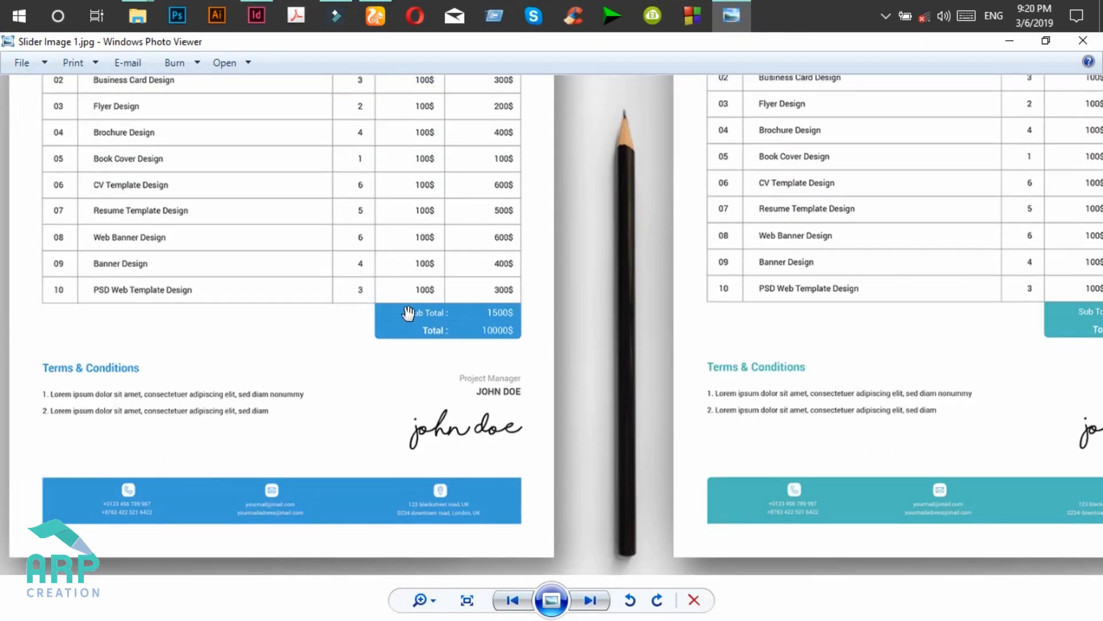
click(1015, 39)
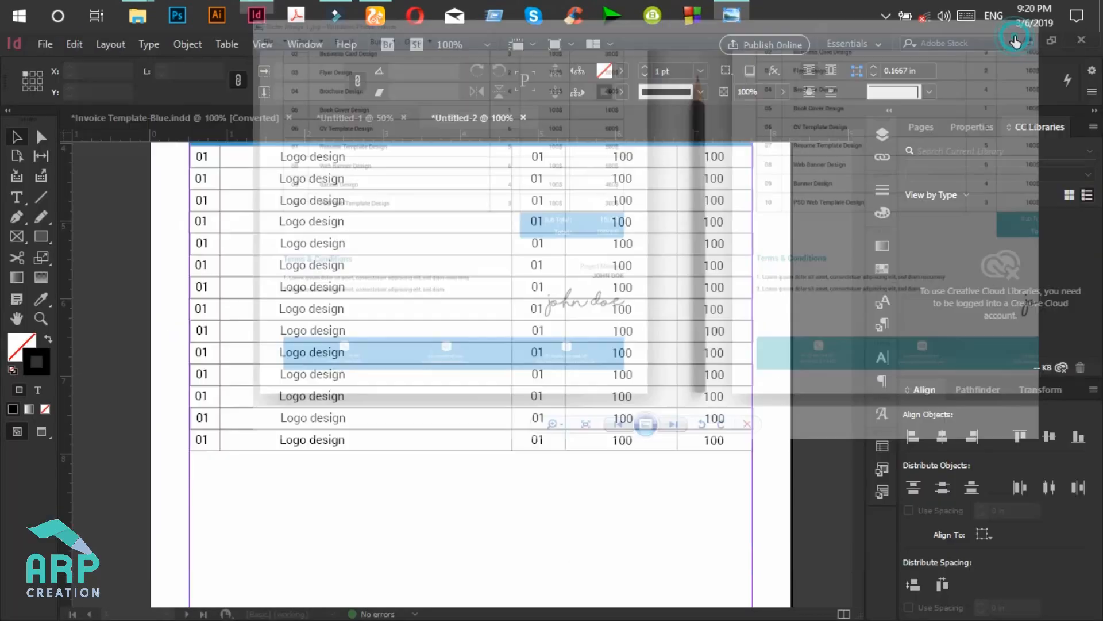
Duplicate the blue information panel with the Bank Information section's Invoice No and Ref No labels and values below the item table.
drag(860, 416, 853, 395)
scroll(853, 394, up, 5)
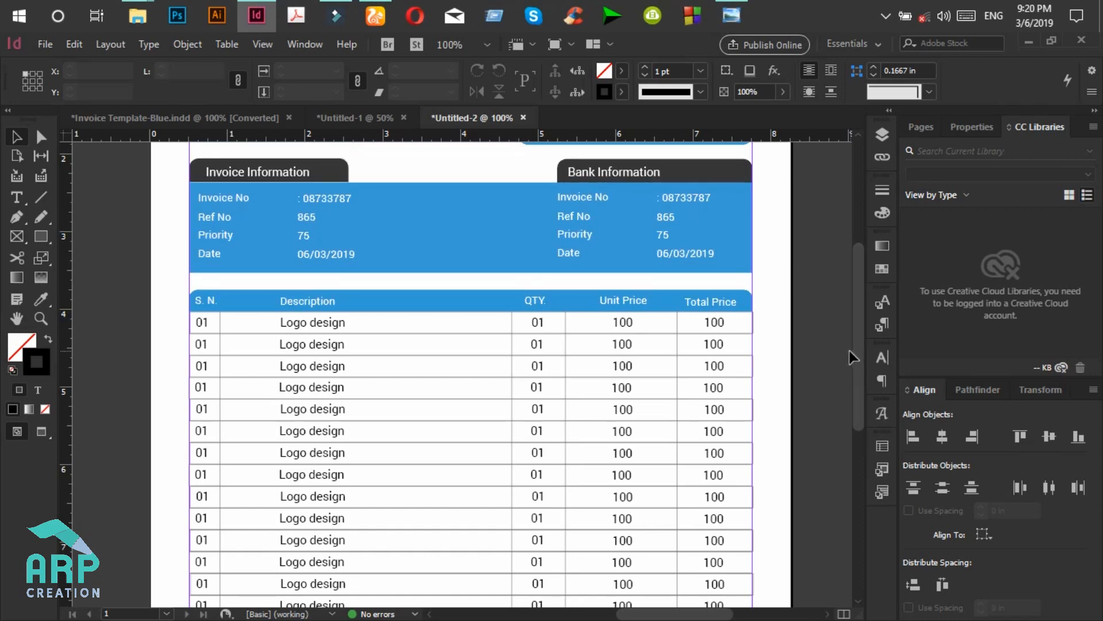
scroll(850, 352, up, 4)
scroll(785, 353, up, 2)
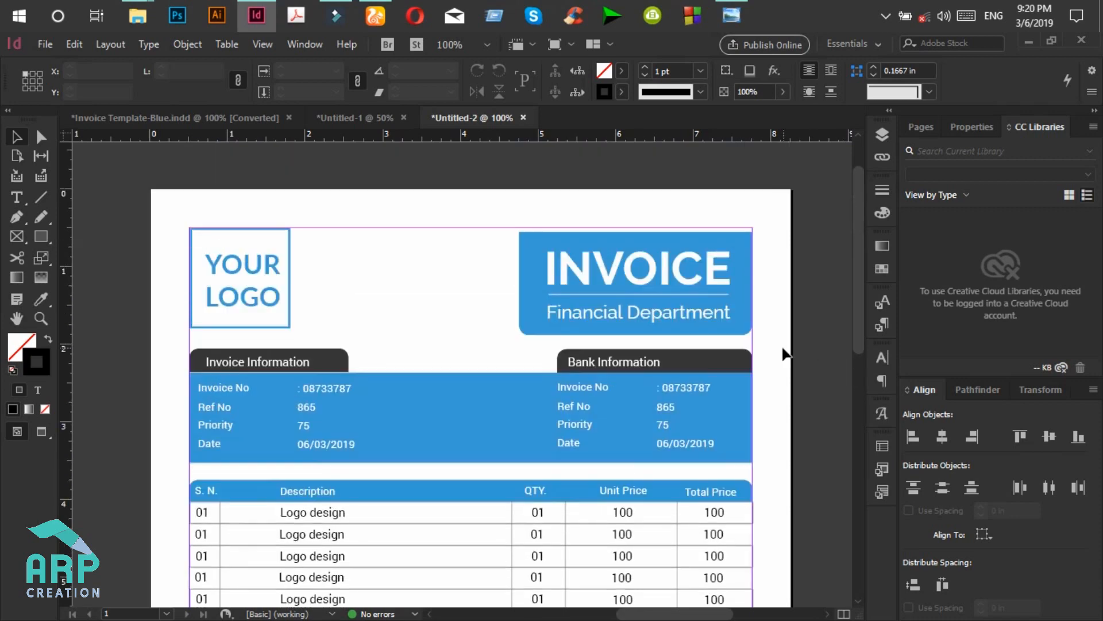
scroll(506, 390, down, 1)
click(513, 355)
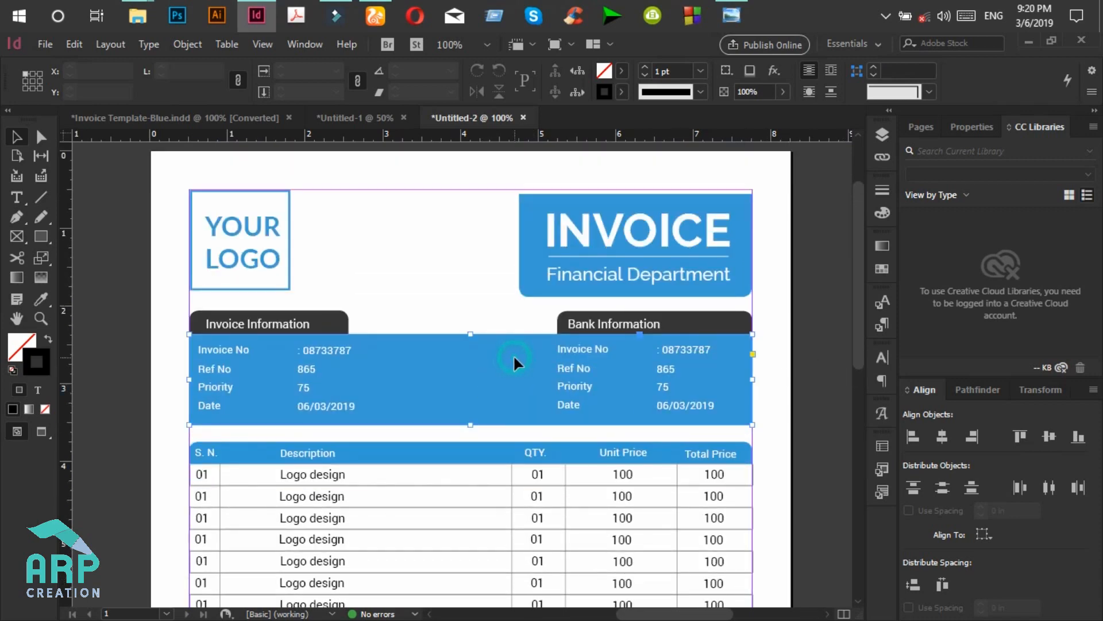
shift+click(587, 348)
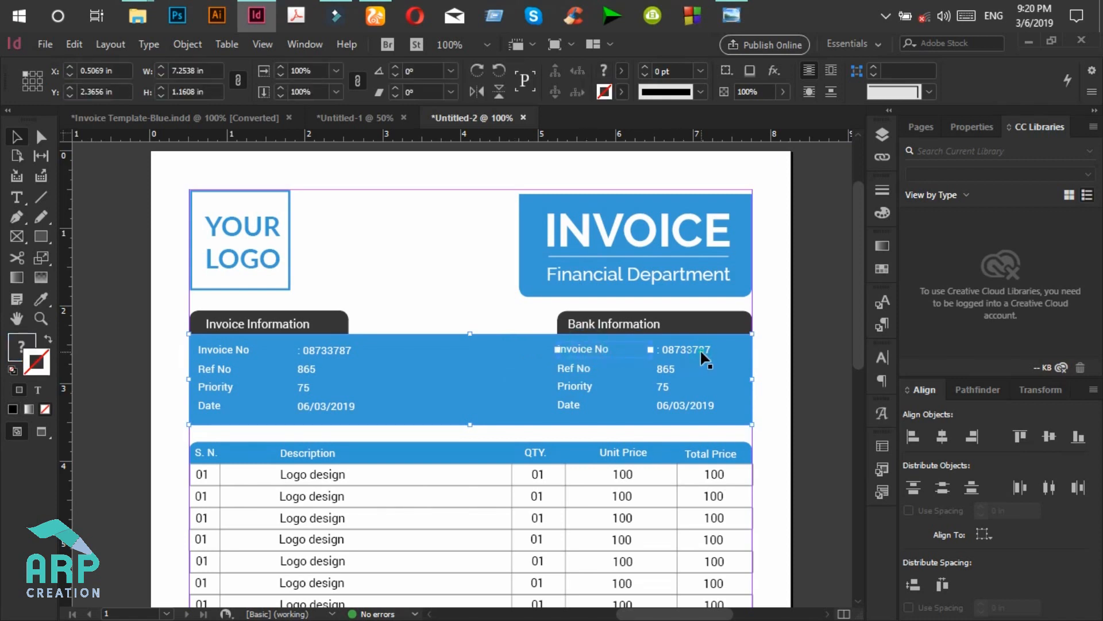
shift+click(669, 372)
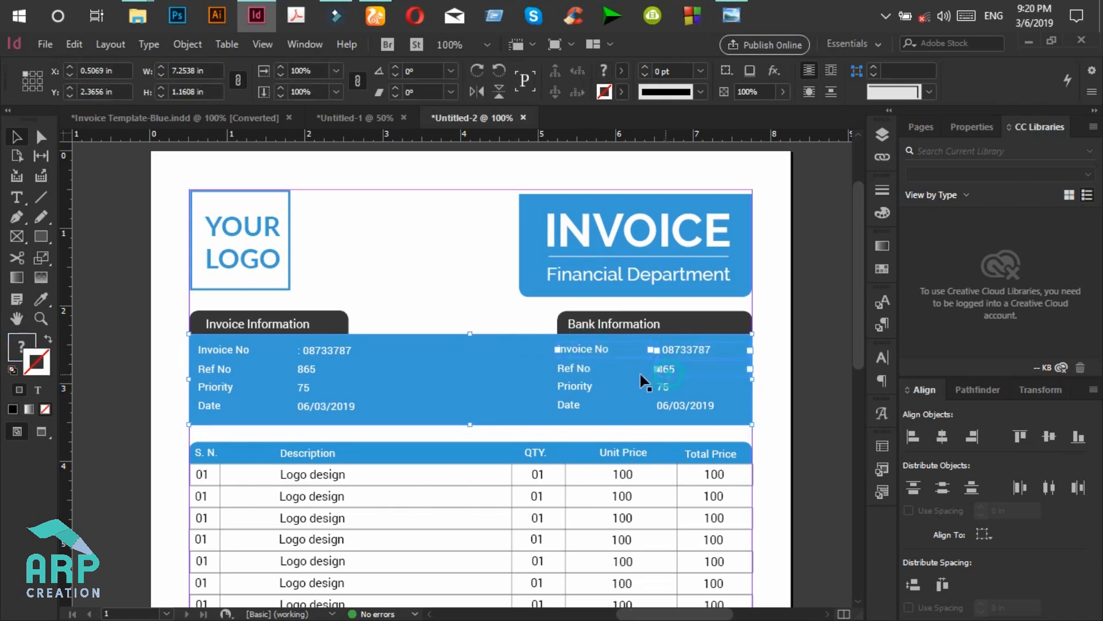
shift+click(573, 365)
scroll(522, 352, down, 4)
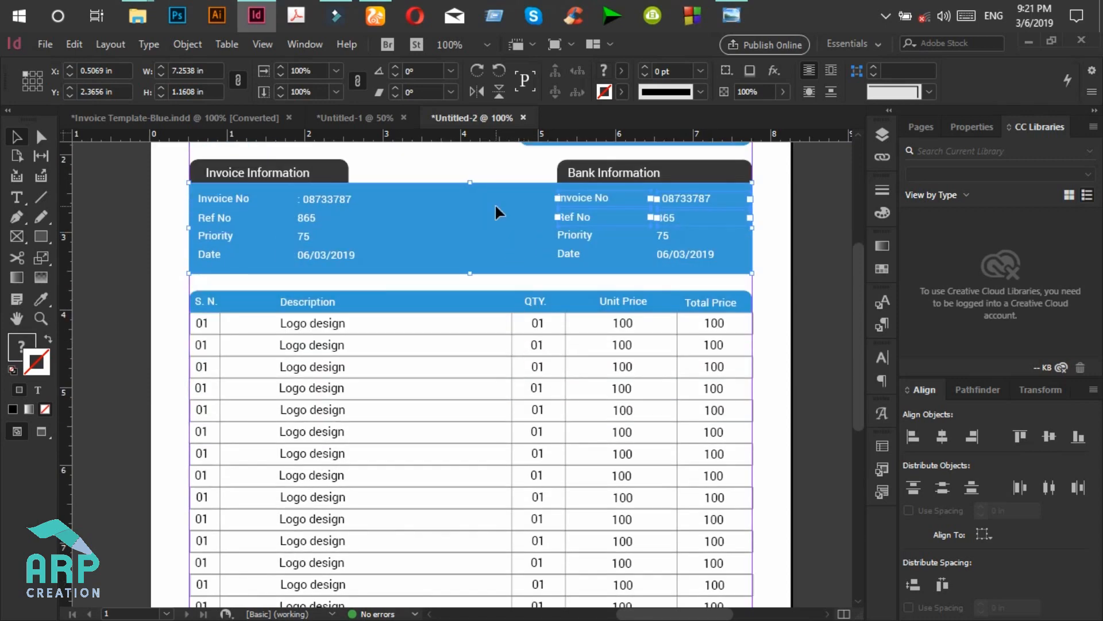
drag(495, 204, 499, 498)
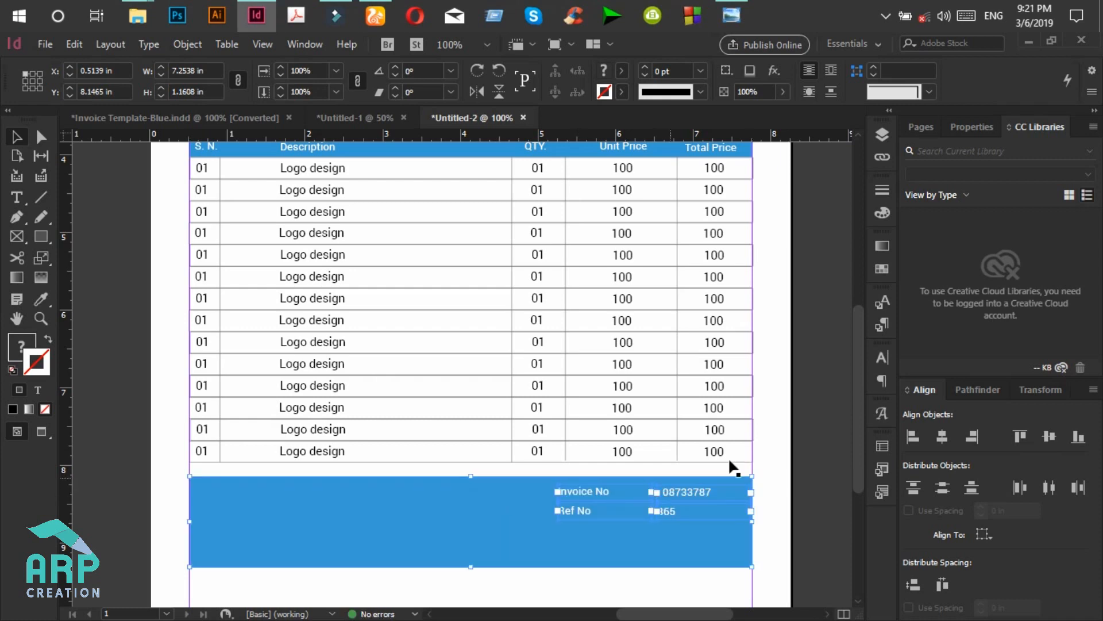
scroll(765, 391, down, 2)
click(796, 320)
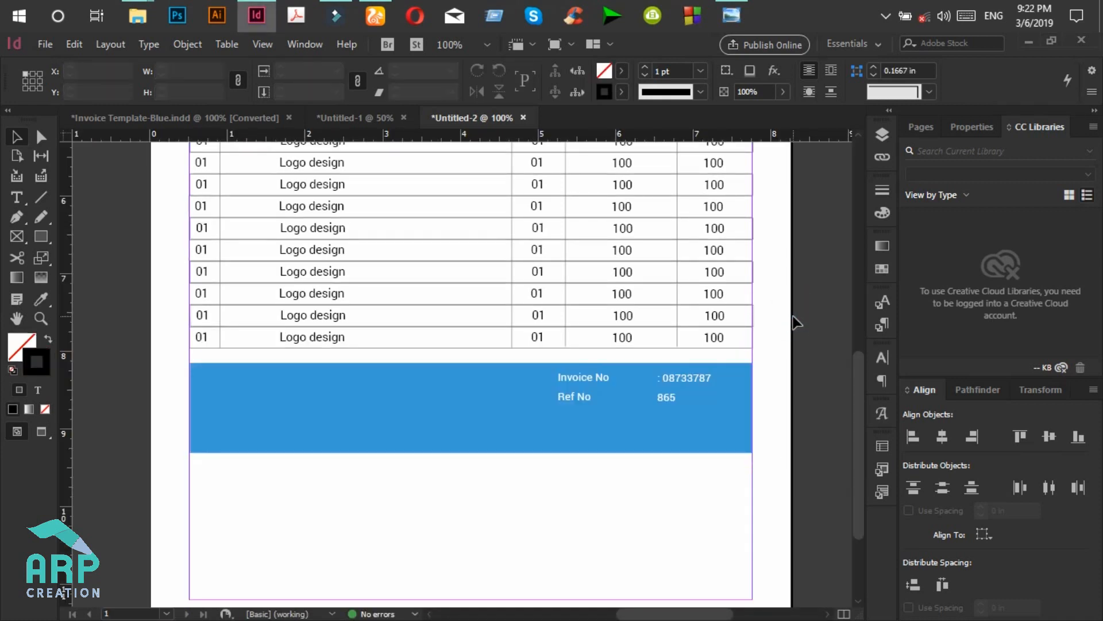
Shrink the copied blue panel to about 2.42 by 0.74 in, spanning only the Unit Price and Total Price columns.
click(464, 429)
drag(188, 408, 565, 407)
drag(658, 452, 665, 419)
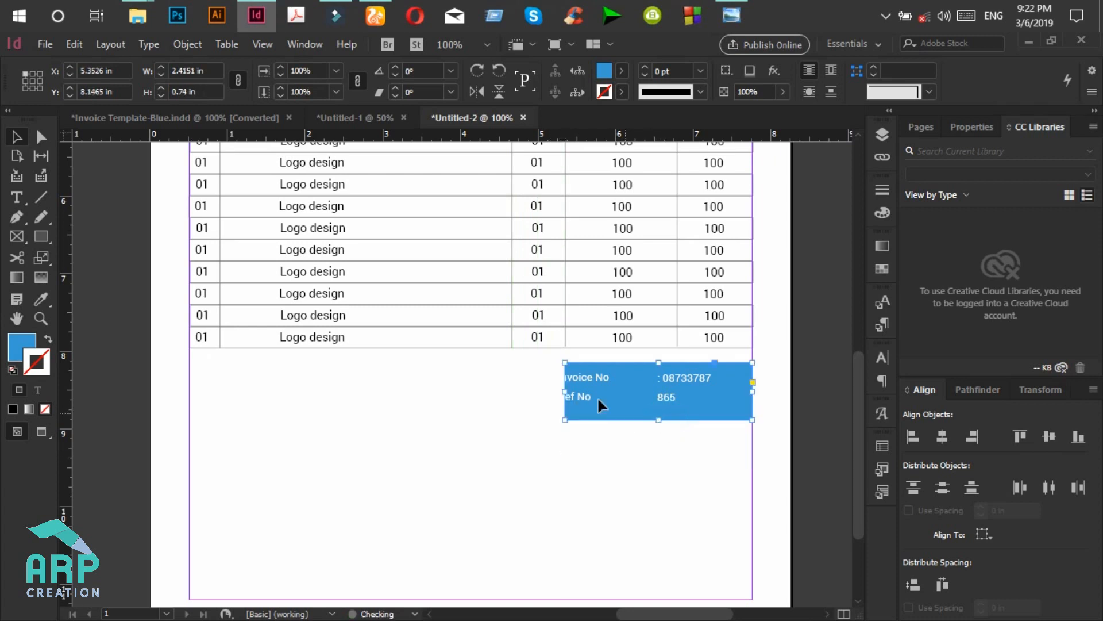
Move the small blue box up until it touches the bottom border of the last item row.
key(Up)
key(Up)
key(Up)
key(Up)
key(Up)
key(Up)
key(Up)
key(Up)
key(Up)
key(Up)
key(Up)
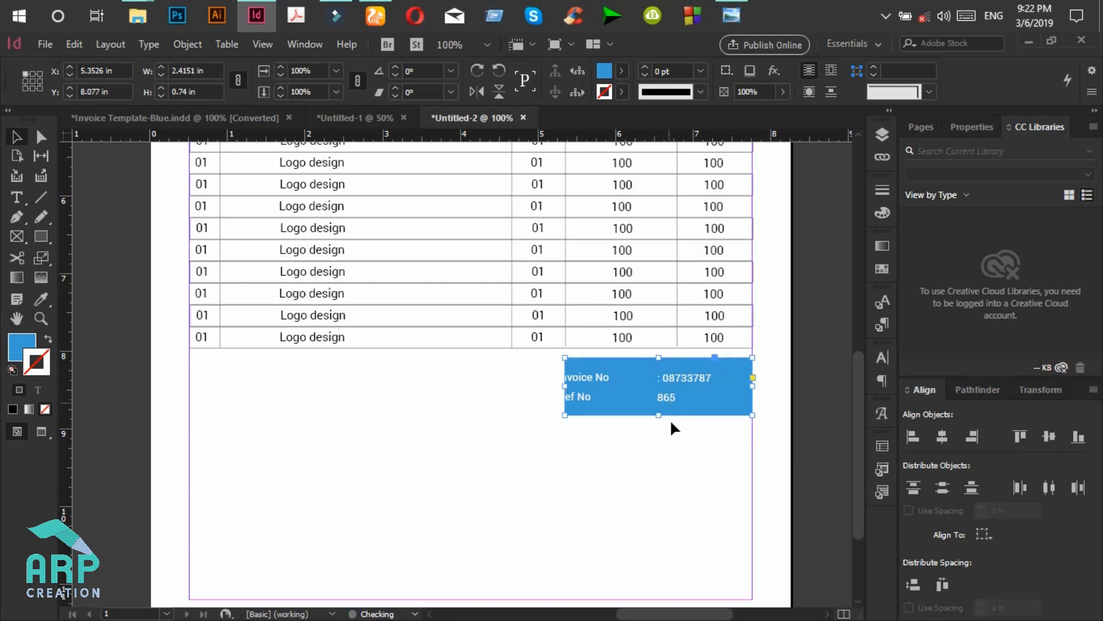
key(Up)
key(Up)
key(Up)
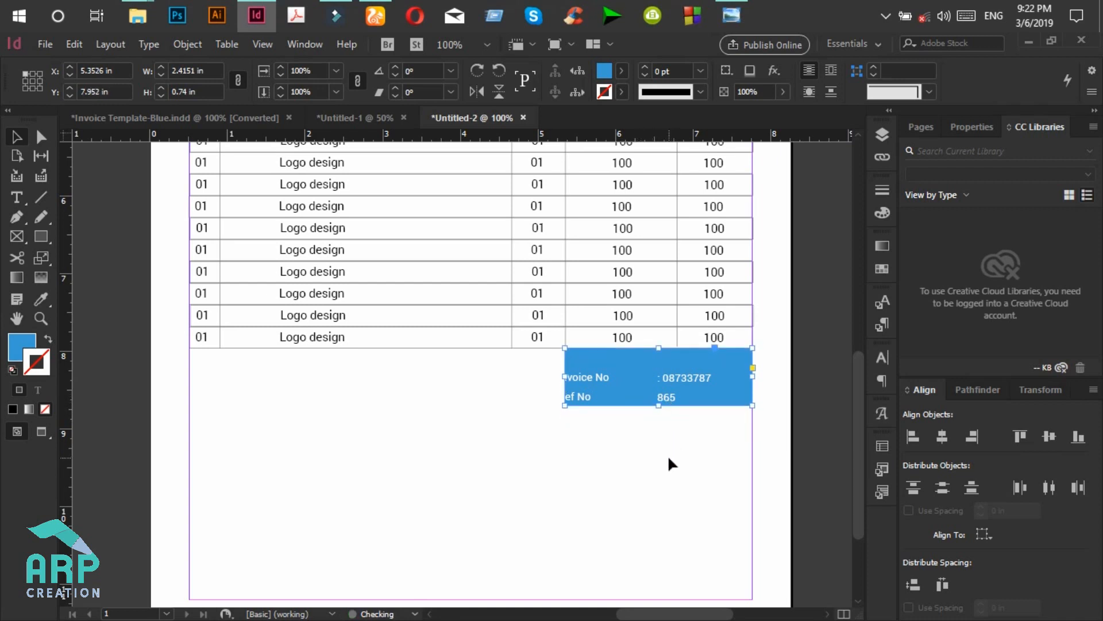
click(669, 457)
Shift the copied Invoice No and Ref No labels and their values up and right to fit inside the blue totals box.
click(595, 374)
shift+click(699, 378)
shift+click(673, 401)
key(Up)
key(Up)
key(Up)
key(Up)
key(Up)
key(Up)
key(Up)
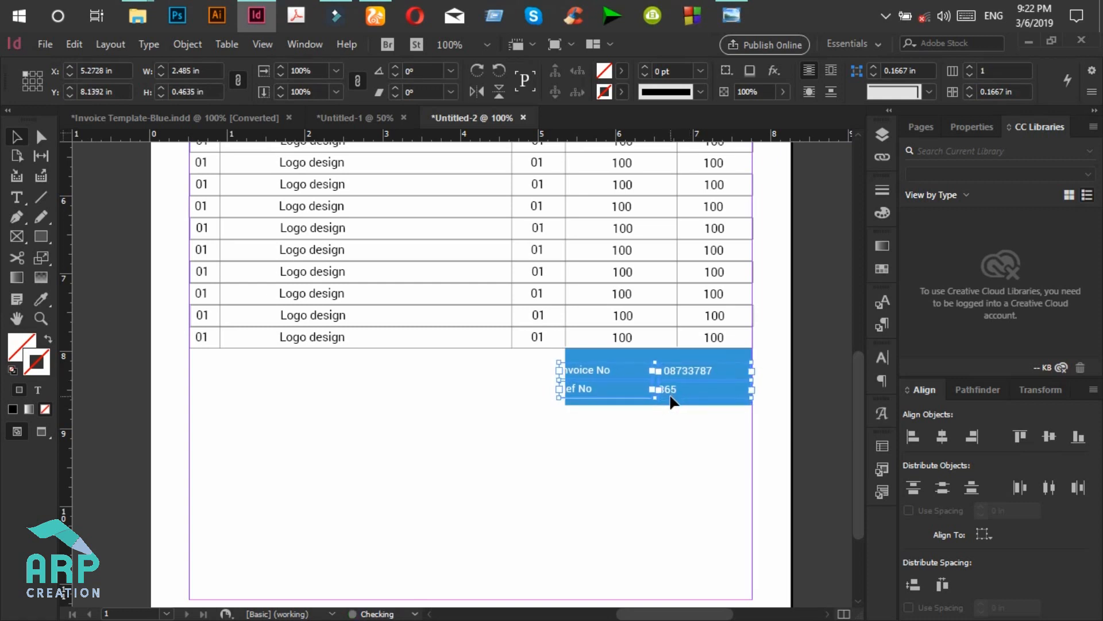
key(Right)
key(Right)
key(Right)
key(Right)
key(Right)
key(Right)
key(Right)
key(Right)
key(Right)
key(Right)
key(Right)
key(Right)
key(Right)
key(Right)
key(Right)
key(Right)
key(Right)
key(Right)
key(Right)
key(Right)
key(Right)
key(Right)
key(Right)
key(Right)
key(Right)
key(Right)
key(Up)
Check the reference totals box and right-align the Invoice No and Ref No labels within their text frames.
click(733, 19)
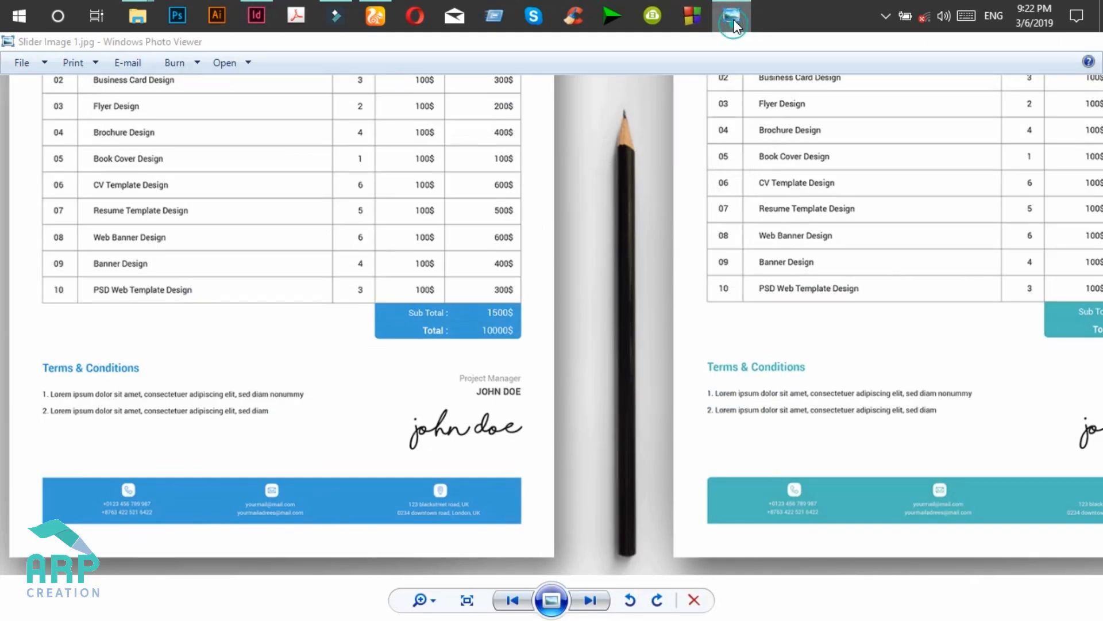
click(733, 20)
click(645, 466)
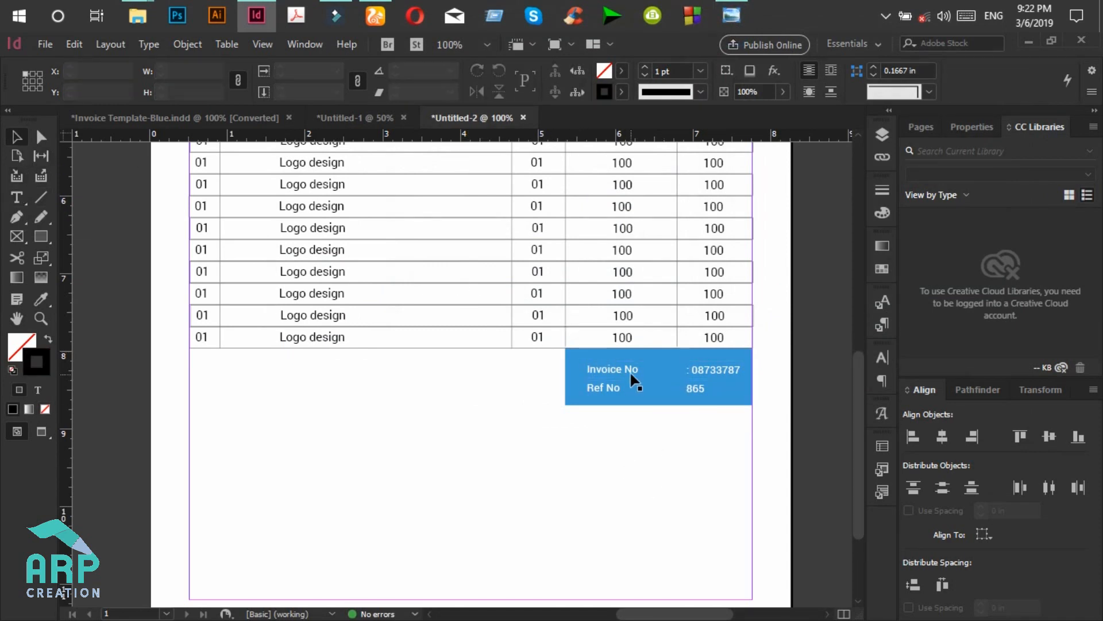
click(598, 390)
click(17, 197)
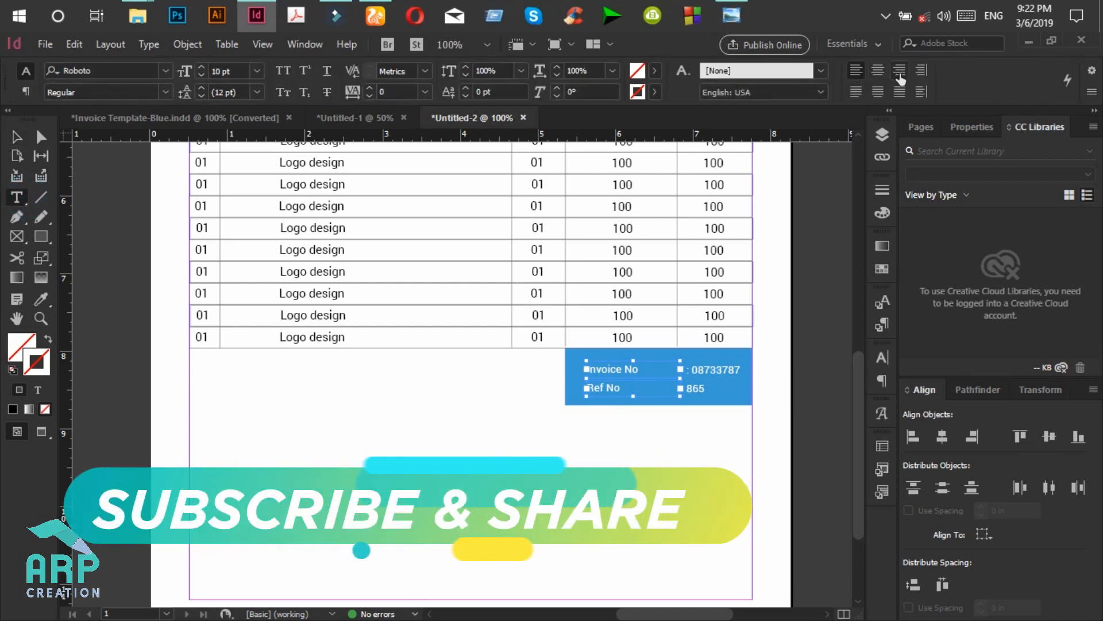
click(900, 72)
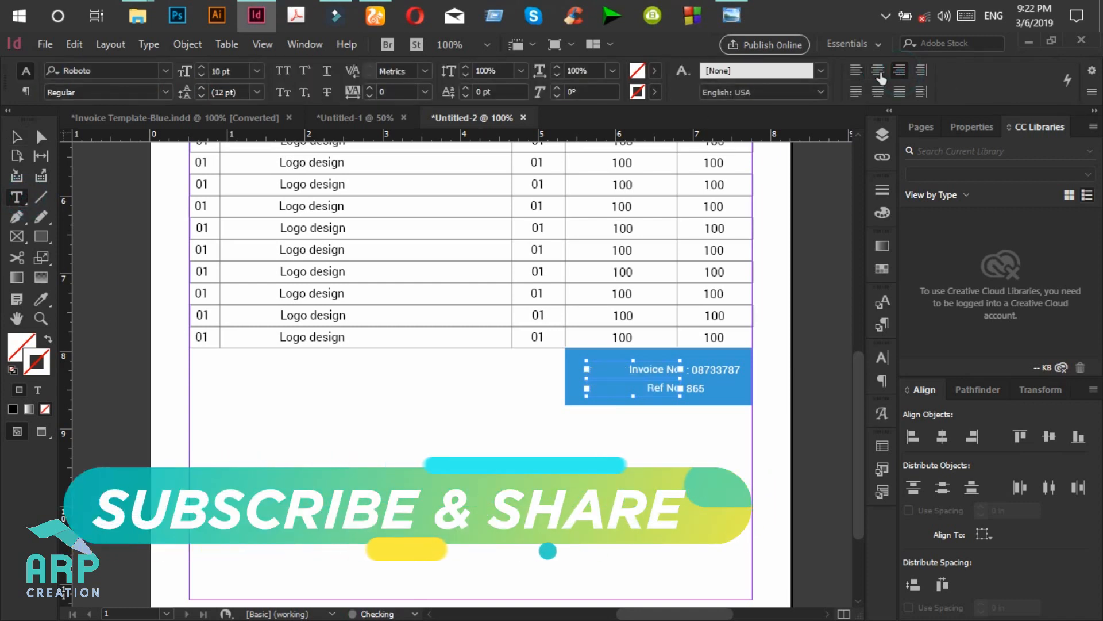
click(21, 141)
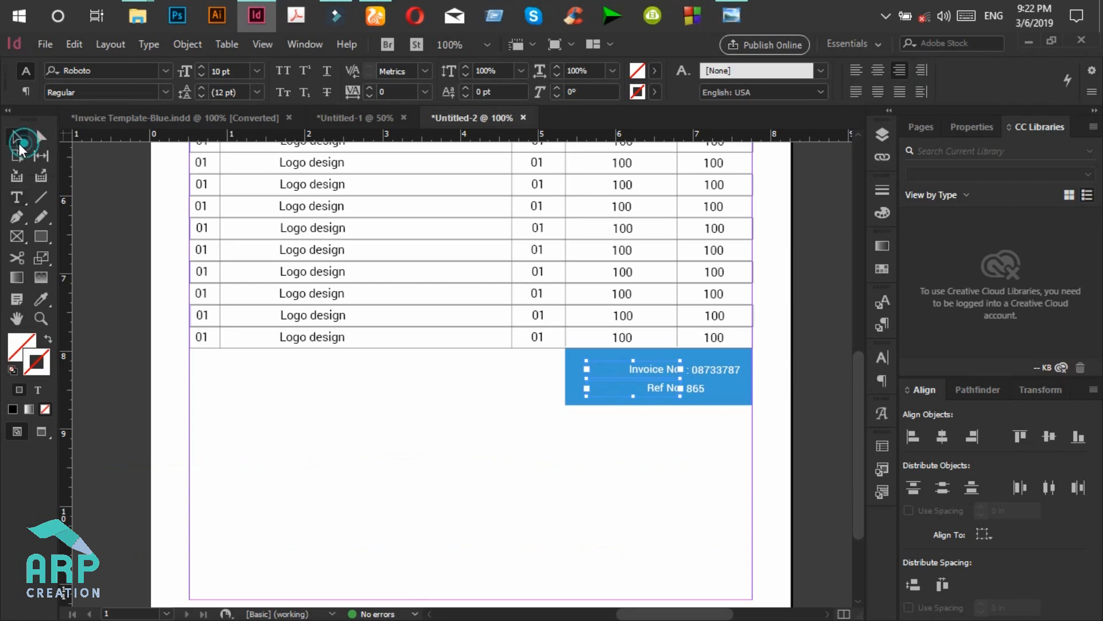
Nudge the right-aligned Invoice No and Ref No labels left to about X 5.44 in, away from their values.
key(Left)
key(Left)
key(Left)
key(Left)
key(Left)
key(Left)
key(Left)
key(Left)
key(Left)
key(Left)
key(Left)
key(Left)
key(Left)
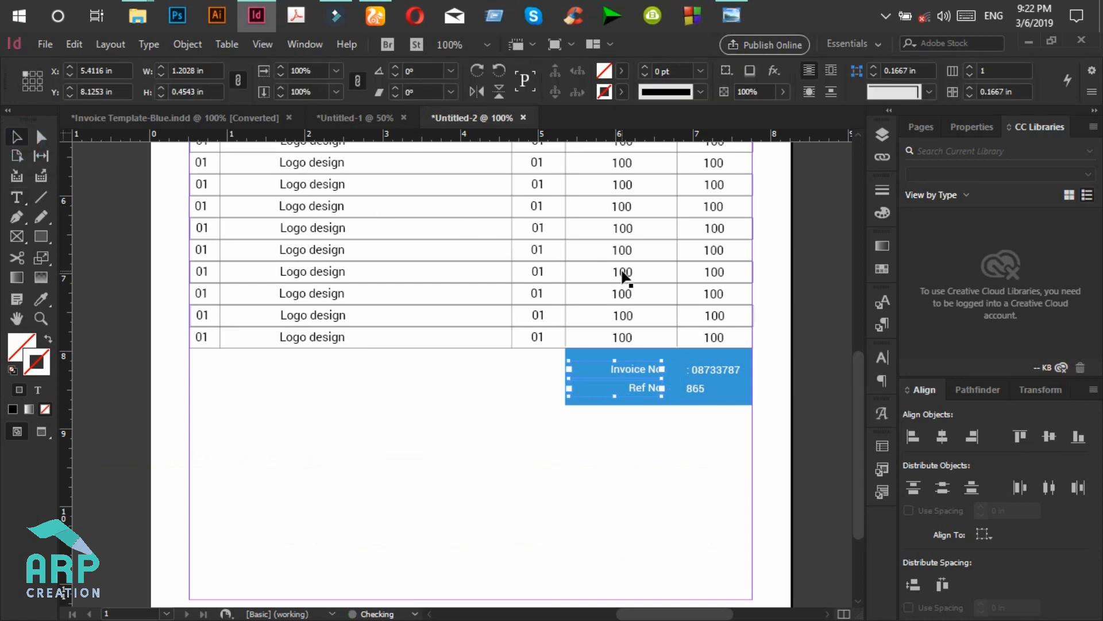
Select the two labels with both of their values in the blue totals box and move them up slightly together.
click(689, 392)
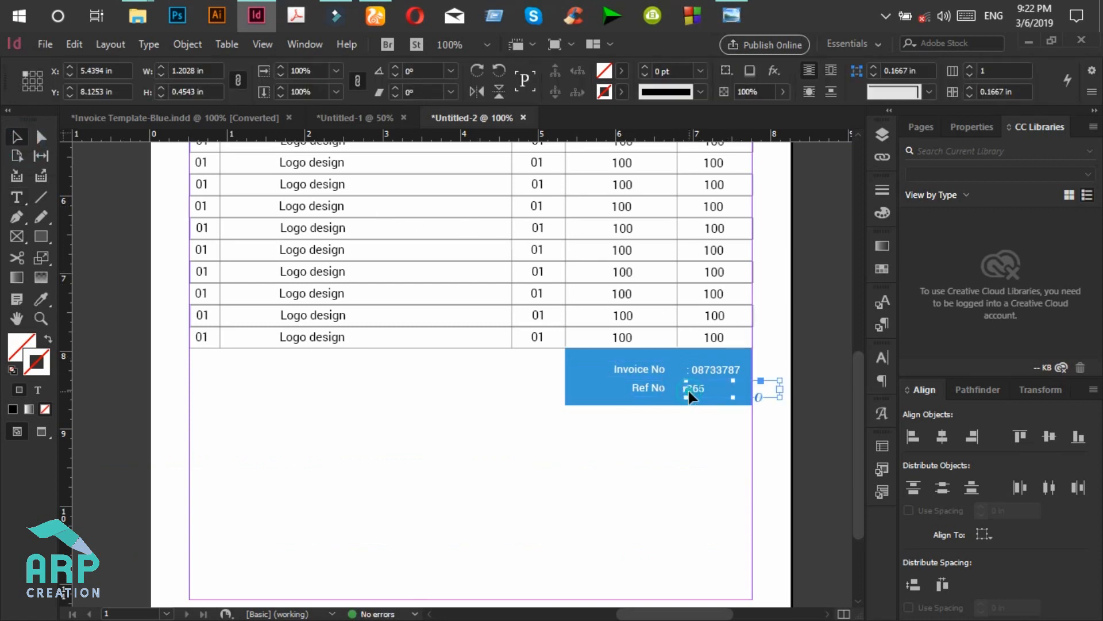
click(716, 364)
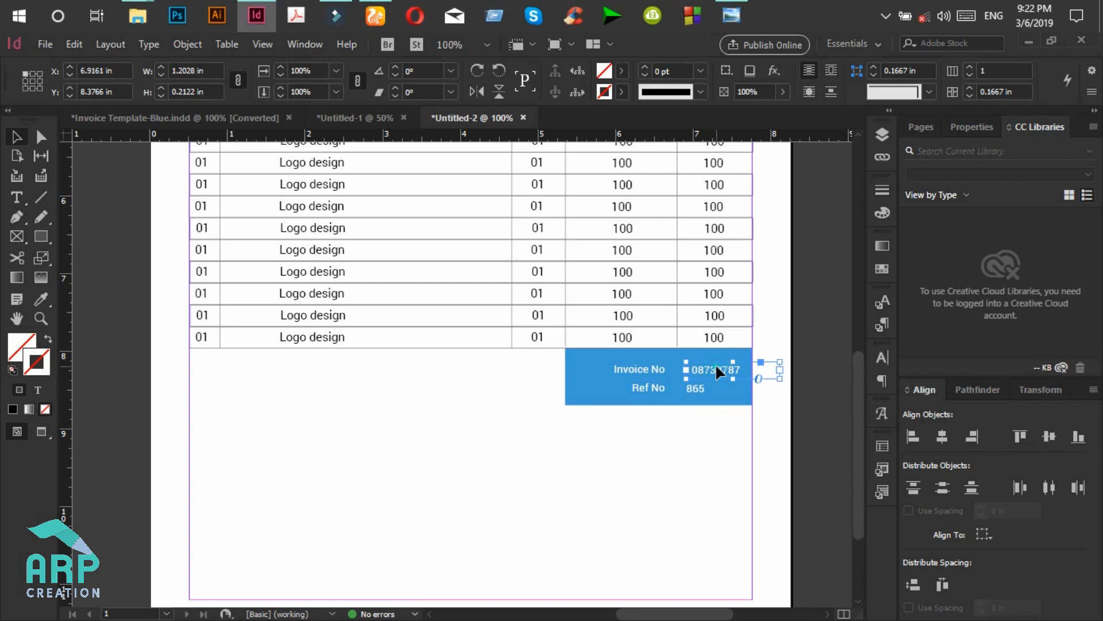
shift+click(697, 397)
shift+click(660, 381)
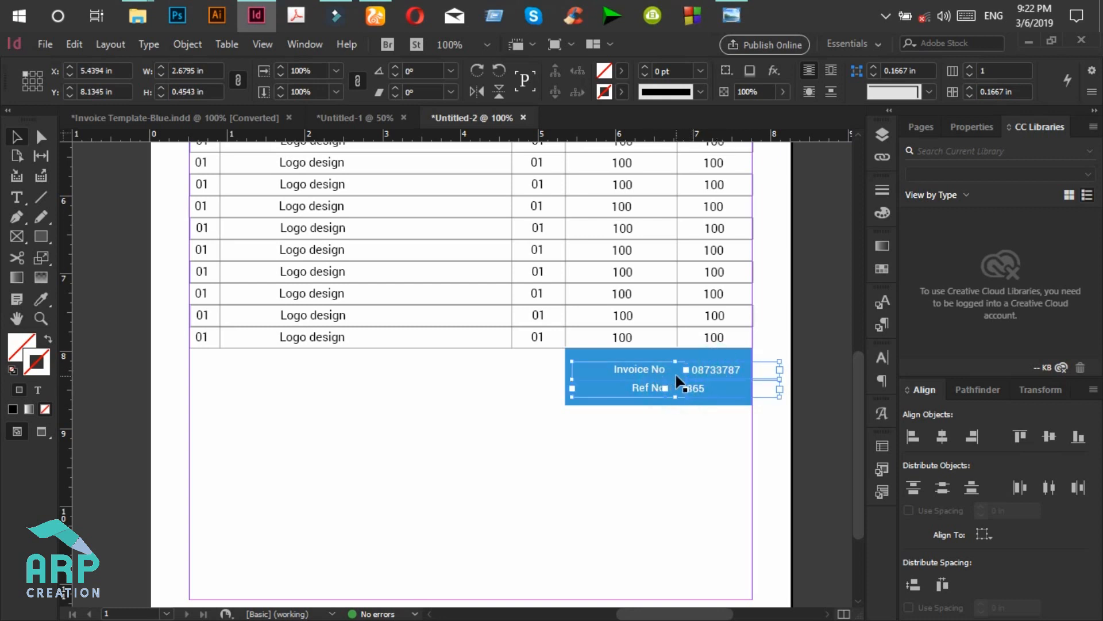
drag(657, 379, 657, 375)
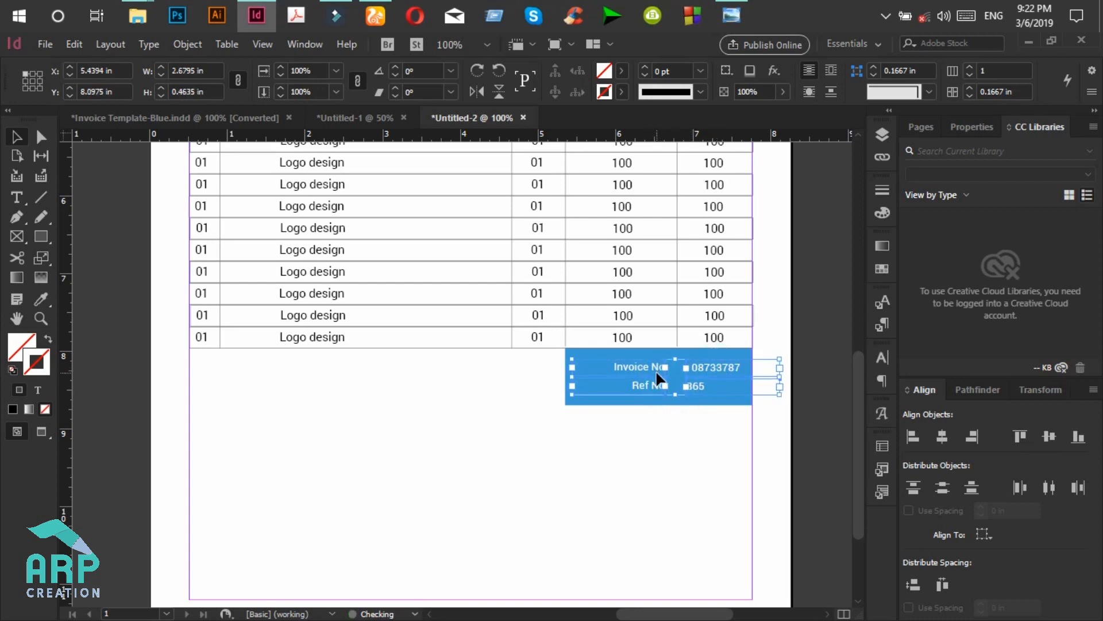
click(654, 413)
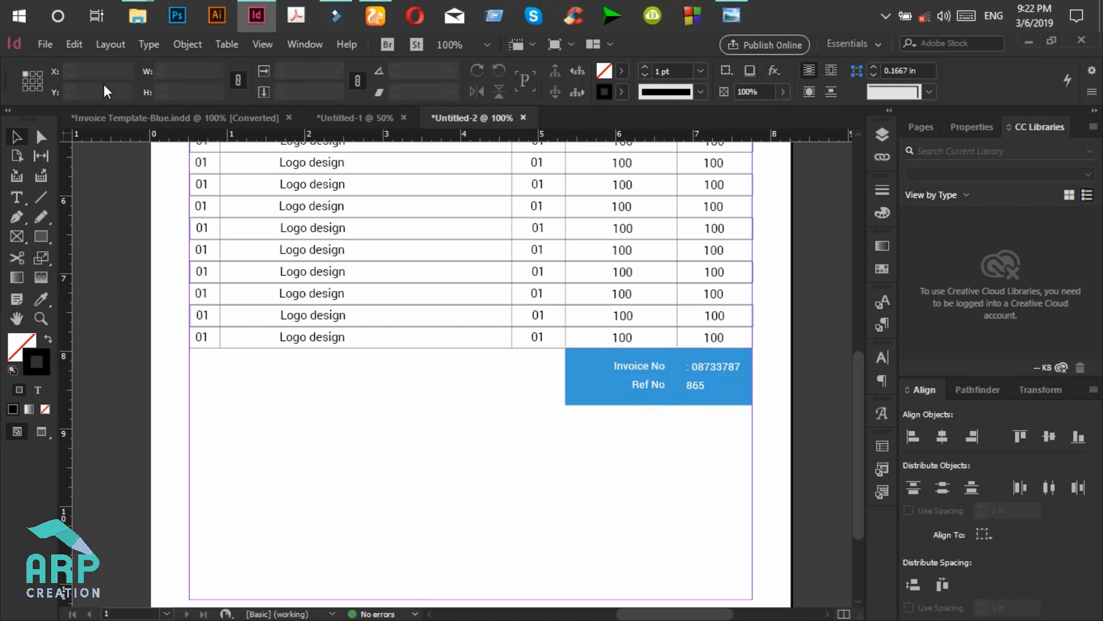
click(18, 196)
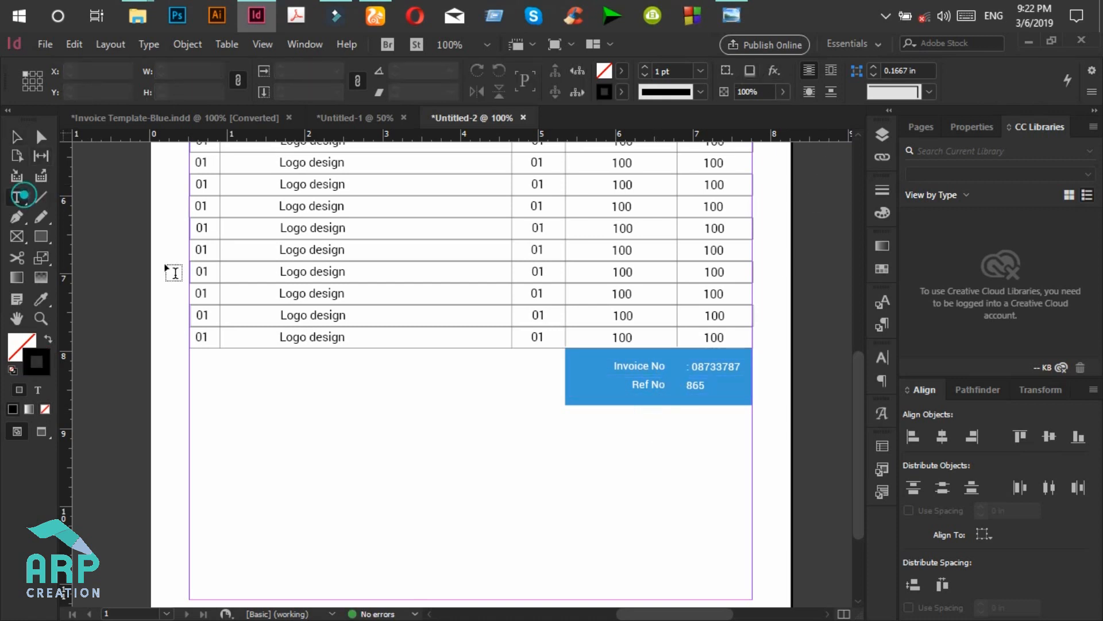
click(639, 365)
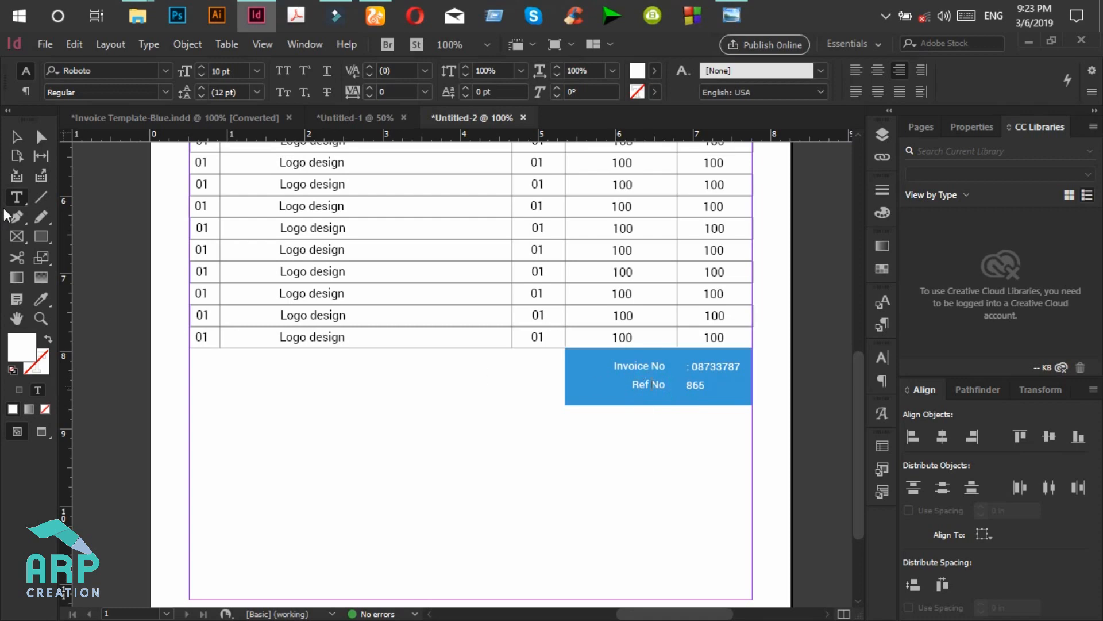
click(17, 138)
Check the reference's terms section and add a text frame reading "Terms & Condition" below the item table at the page's left margin.
scroll(357, 448, down, 5)
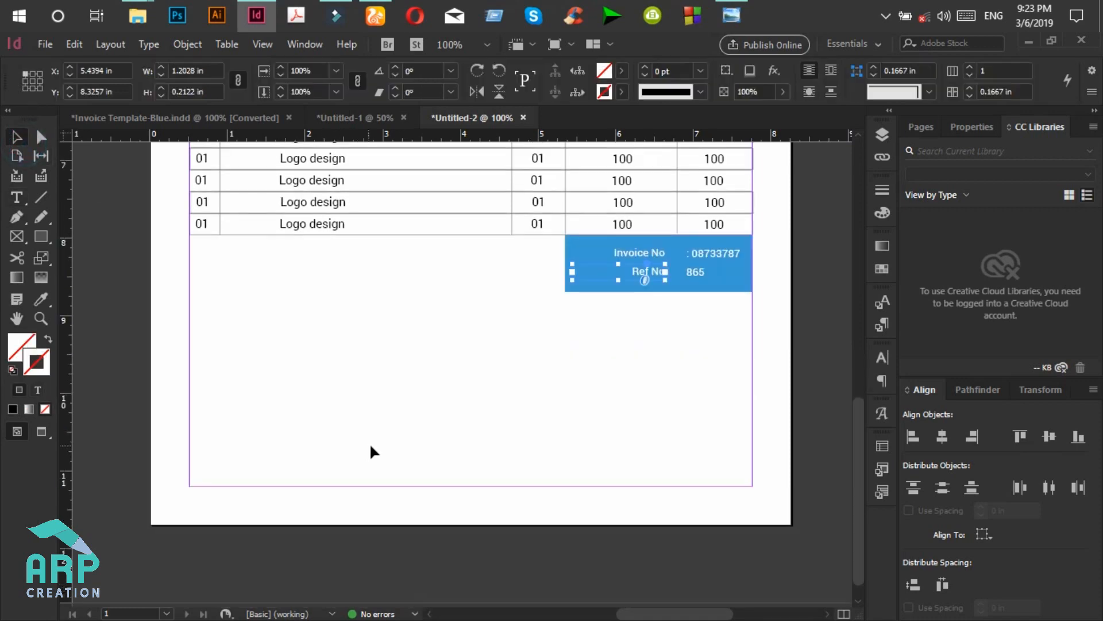
click(593, 371)
click(731, 18)
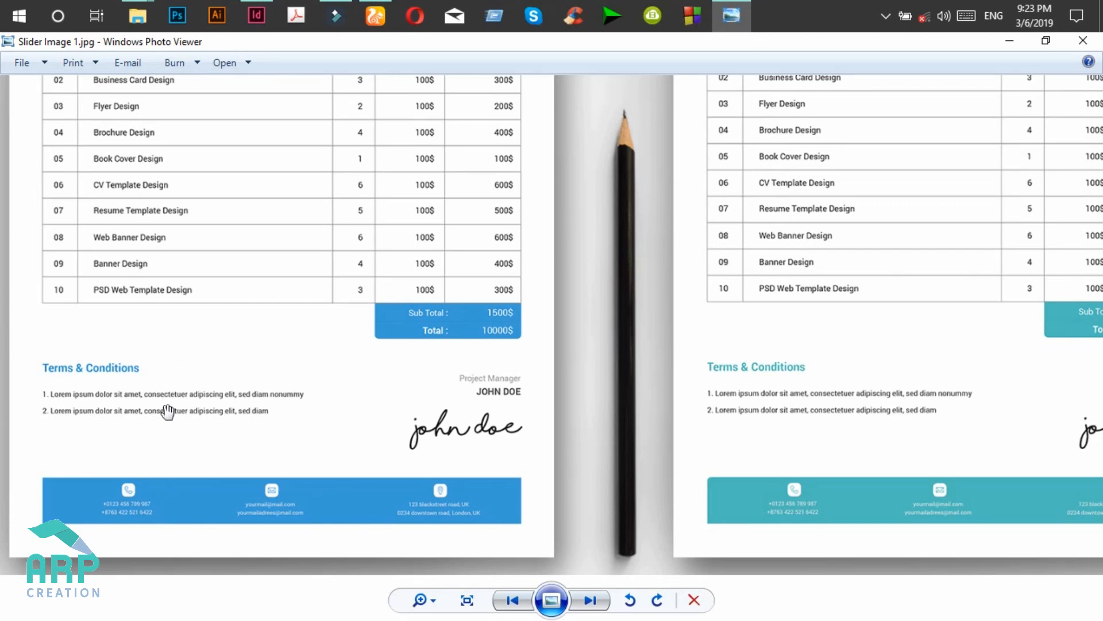
drag(167, 418, 169, 395)
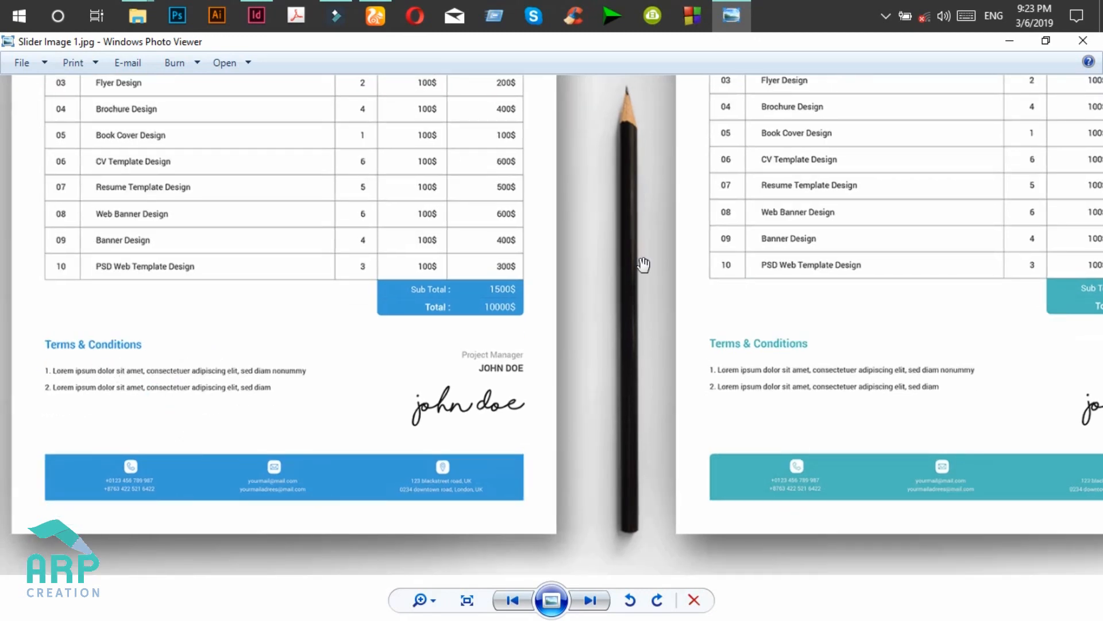
click(1010, 42)
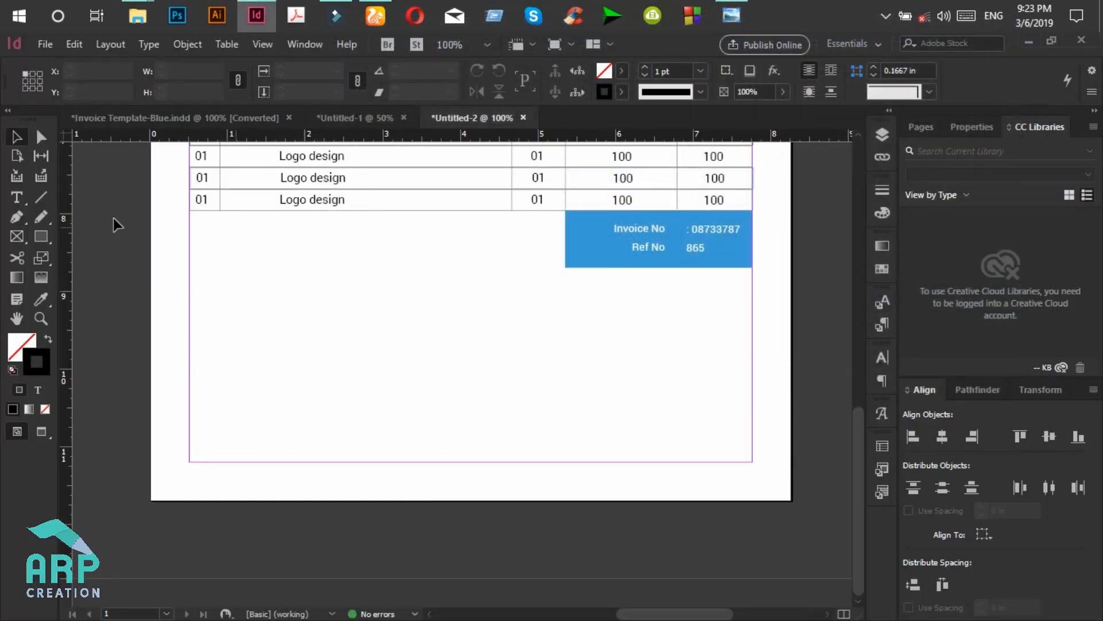
click(24, 198)
drag(201, 305, 406, 339)
text(Terms)
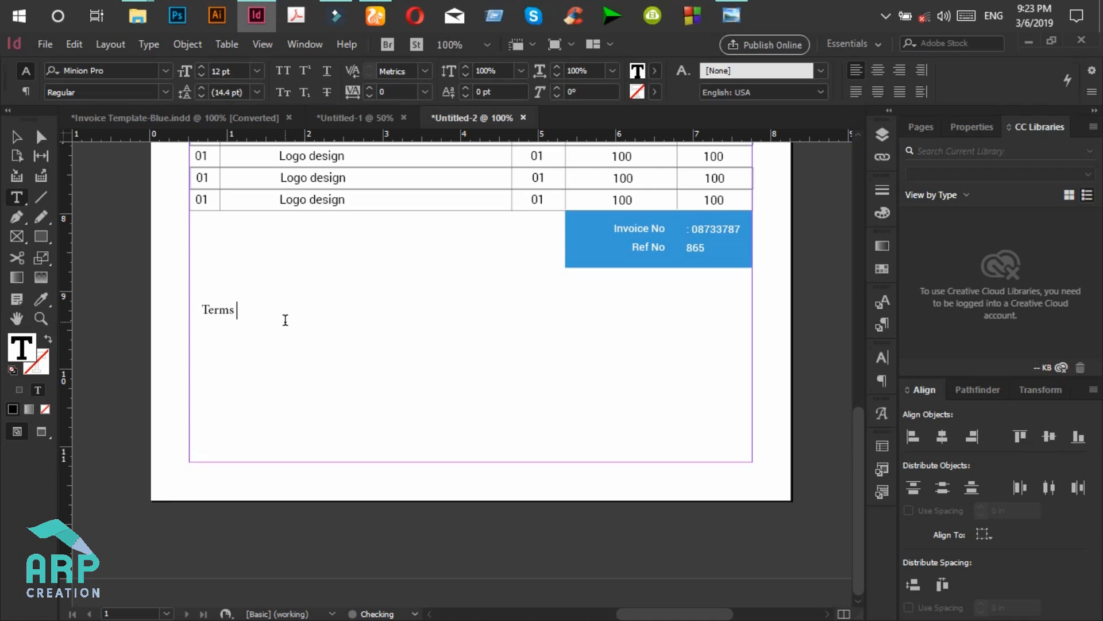
text( & Condition)
Color the Terms & Condition heading blue with hex value 3a9bd6.
key(ctrl+a)
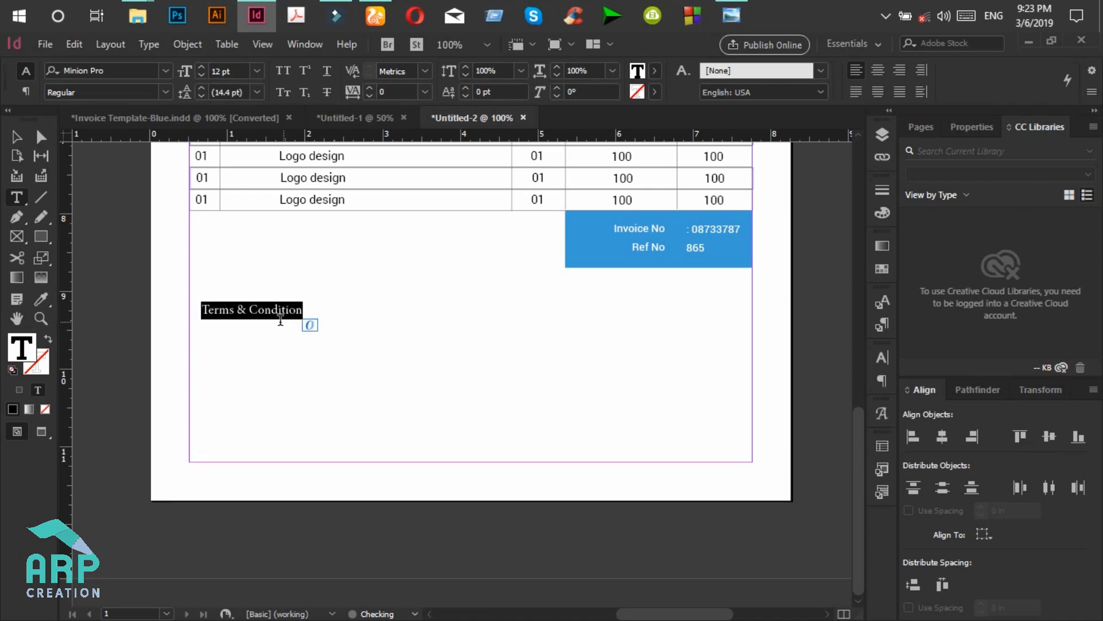
double_click(23, 351)
click(706, 446)
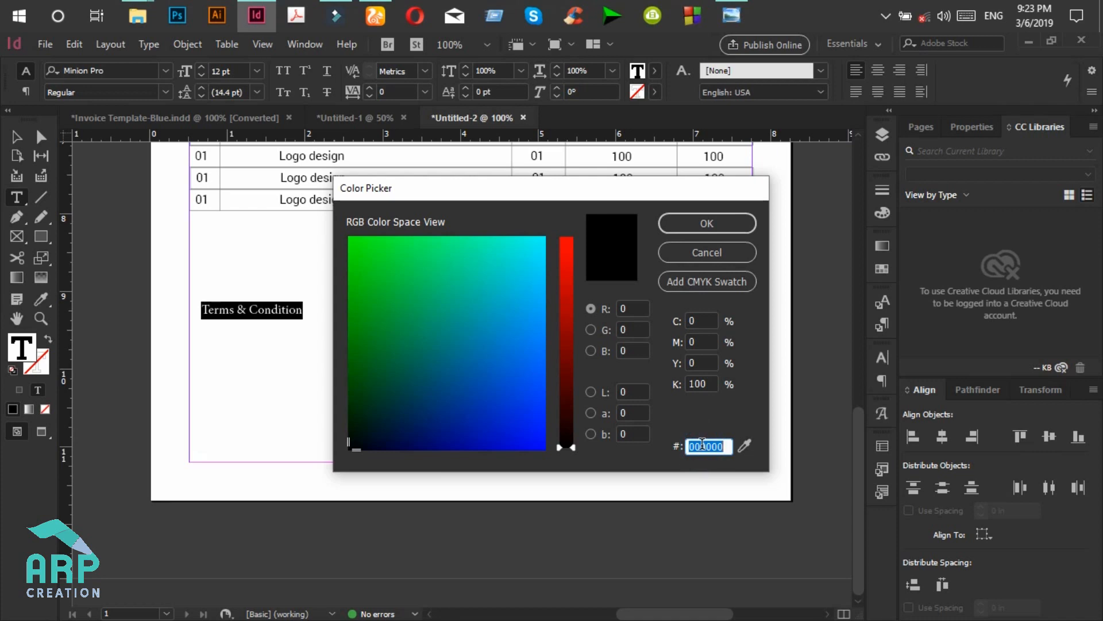
text(3a9bd6)
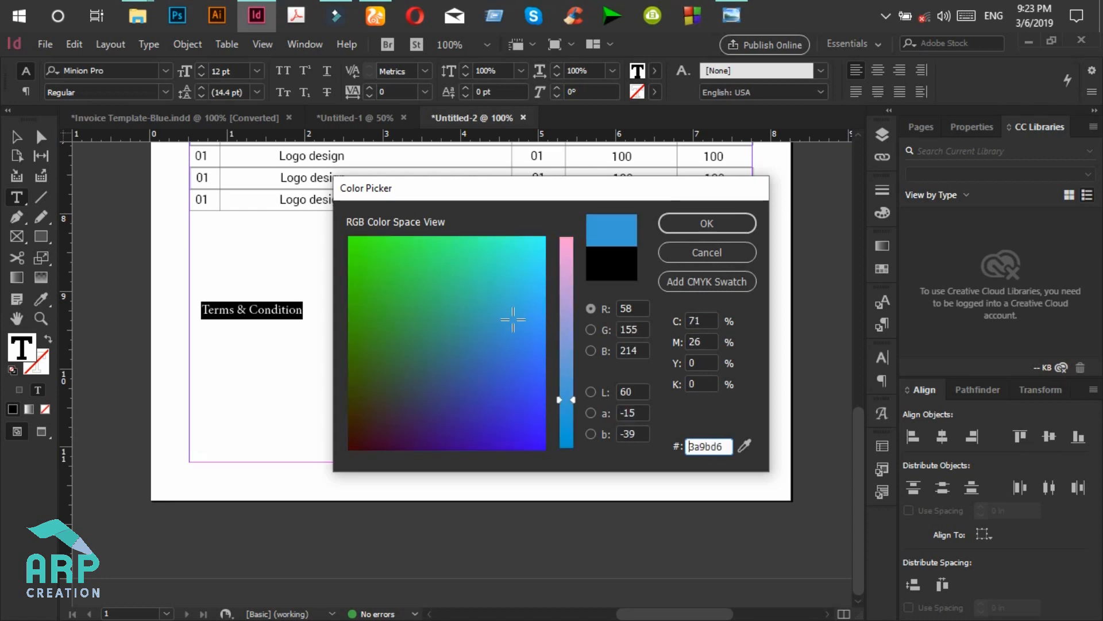
click(702, 224)
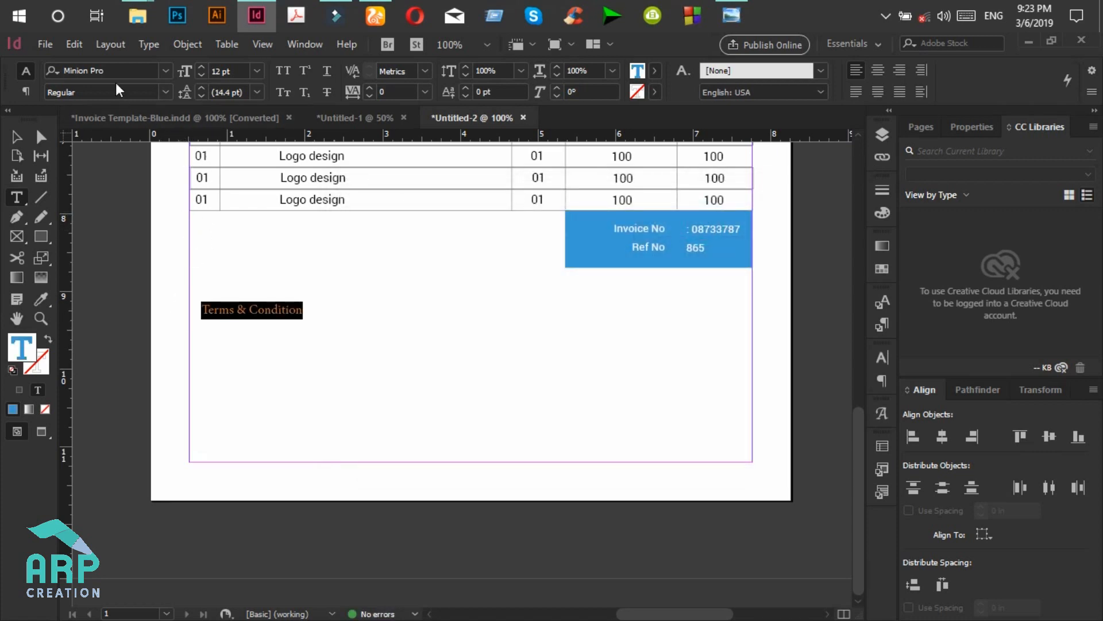
Set the Terms & Condition heading to Roboto Bold at 10 pt.
click(129, 67)
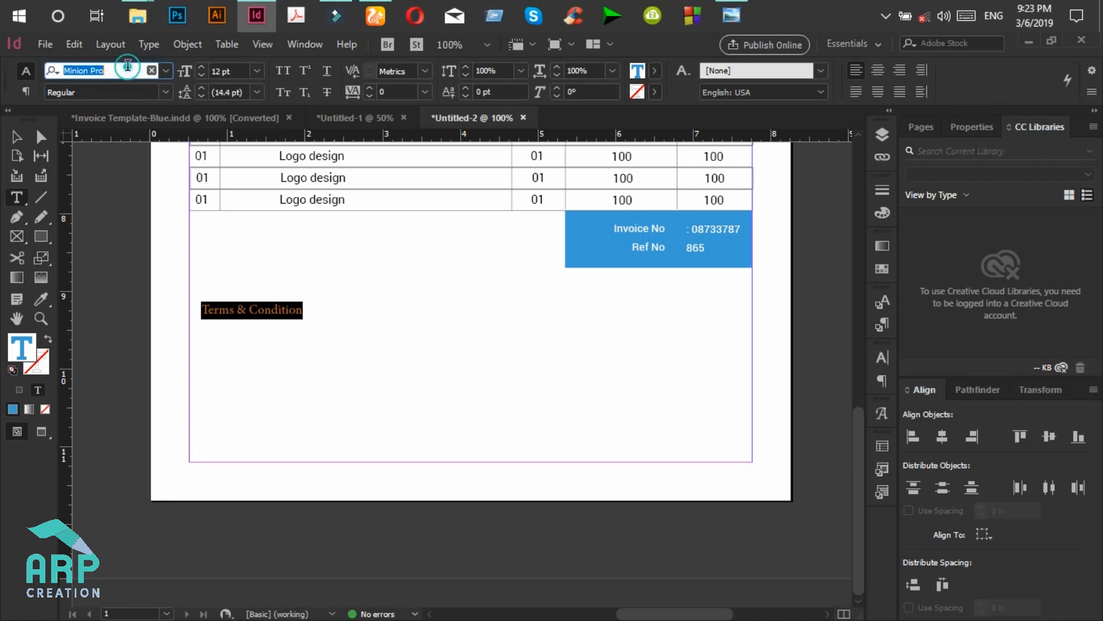
text(roboto)
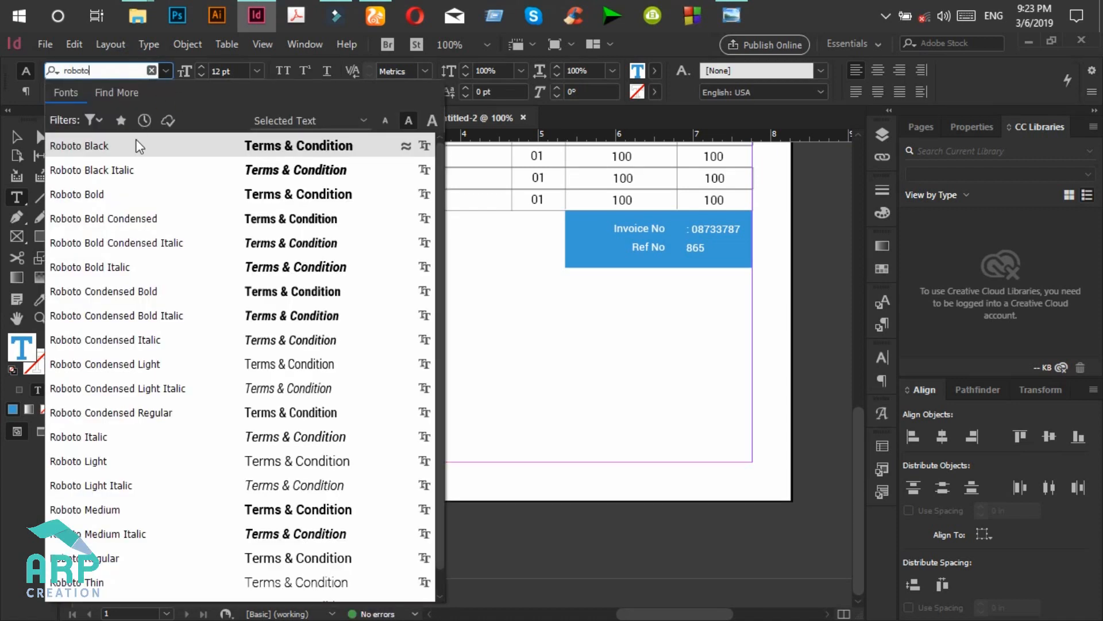
click(122, 198)
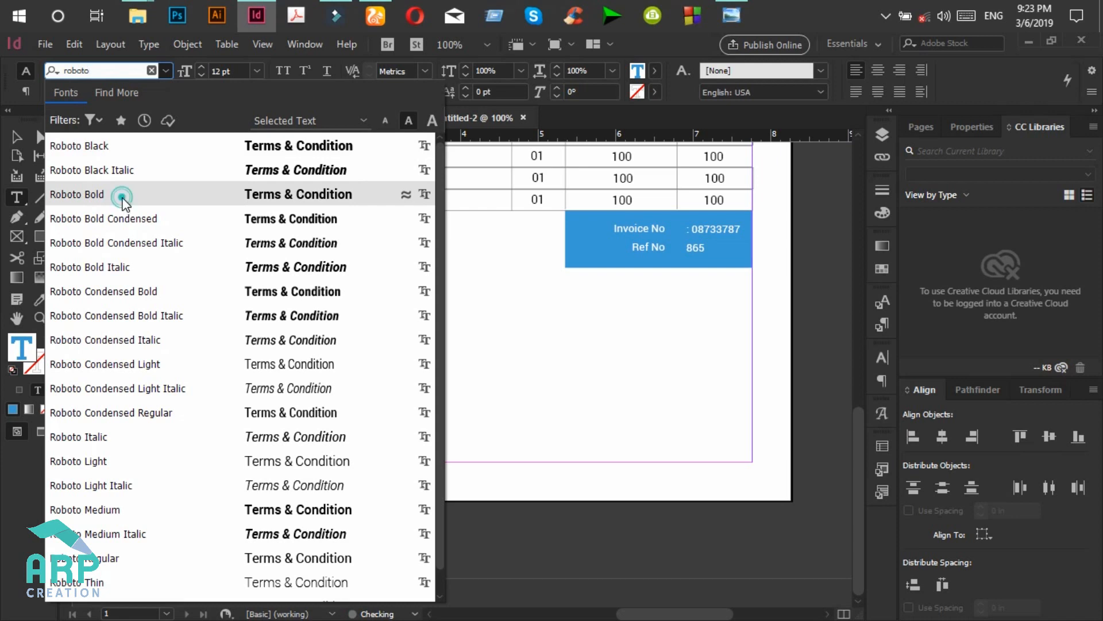
click(202, 76)
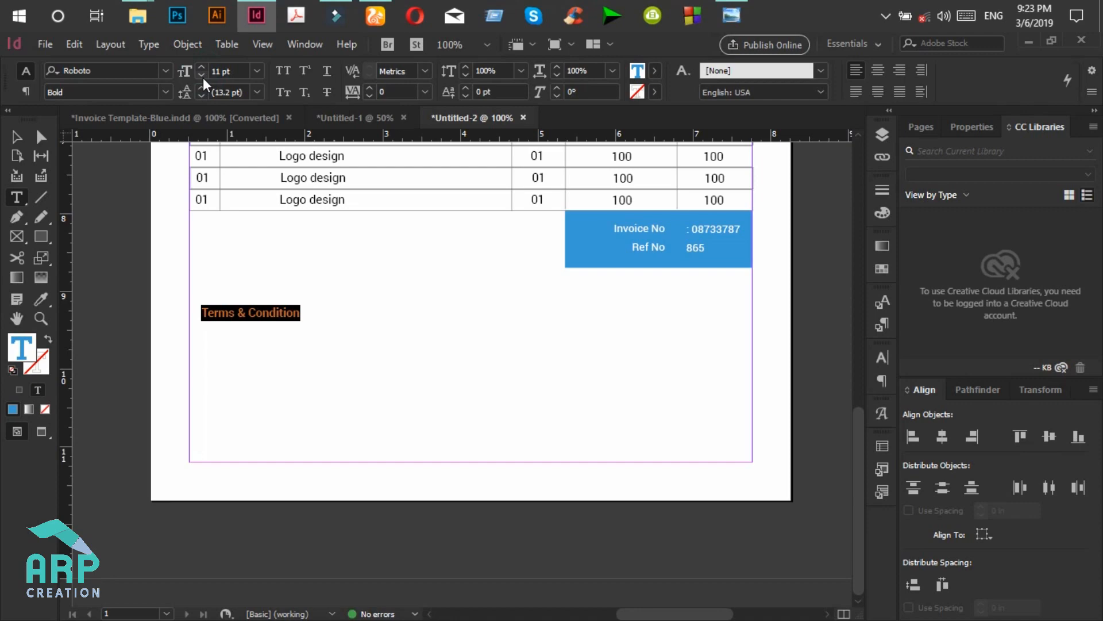
click(202, 75)
Reduce the height of the Terms & Condition text frame to about 0.21 in so it fits the single line.
click(16, 137)
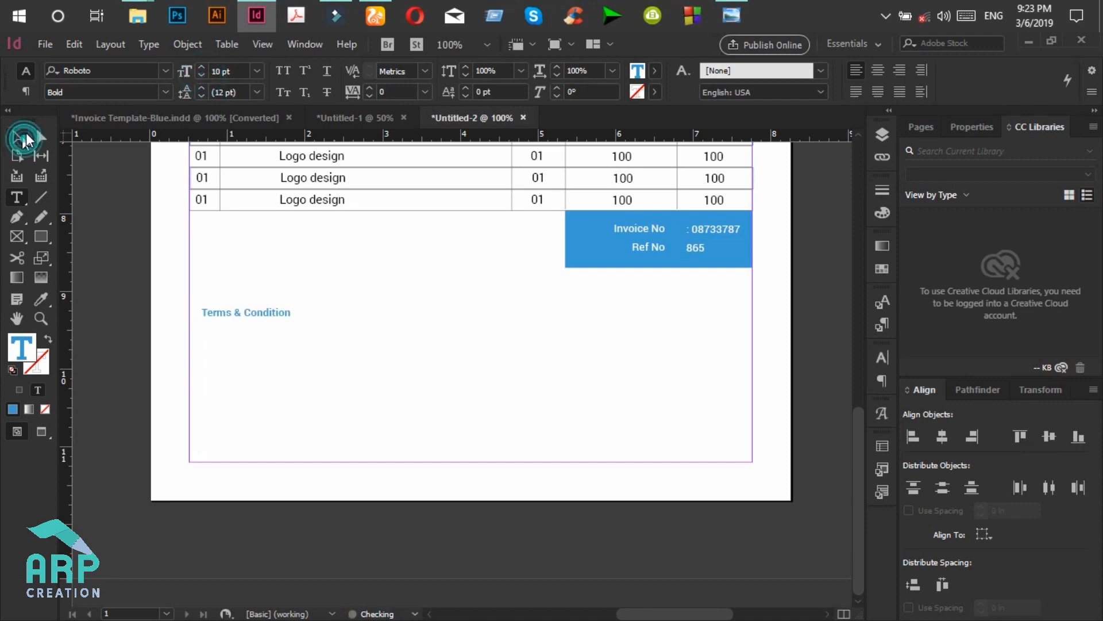
click(750, 1)
click(742, 12)
drag(304, 339, 305, 322)
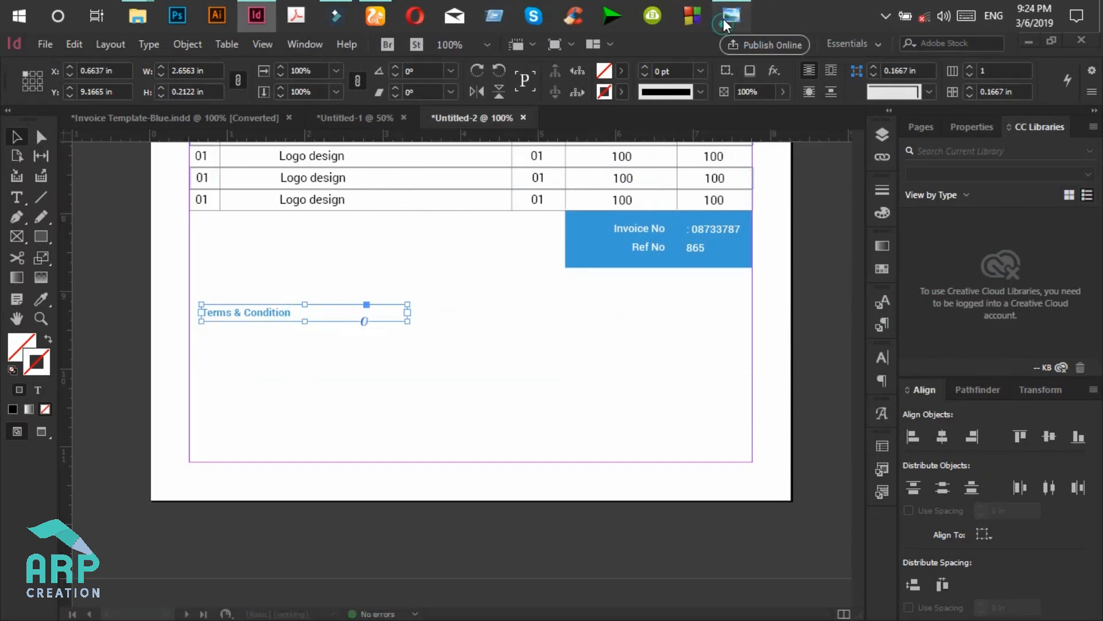
Compare with the reference and nudge the Terms & Condition heading up to about Y 8.96 in.
click(724, 17)
click(725, 16)
key(Up)
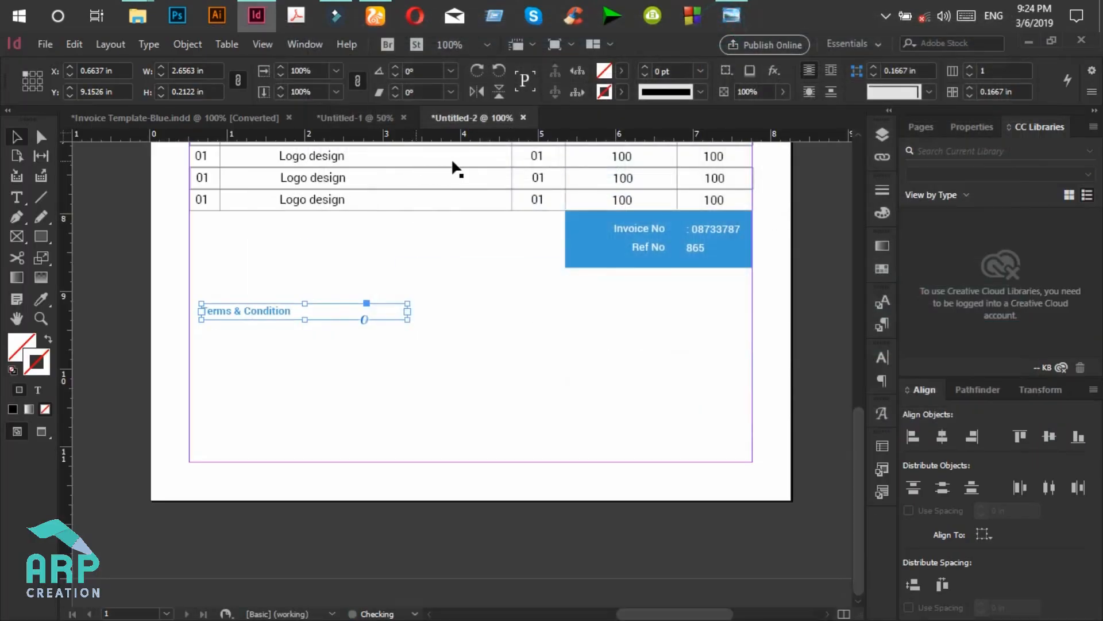
key(Up)
key(Up)
key(Up)
key(Up)
key(Up)
key(Up)
key(Up)
key(Up)
key(Up)
key(Up)
key(Up)
key(Up)
key(Up)
key(Up)
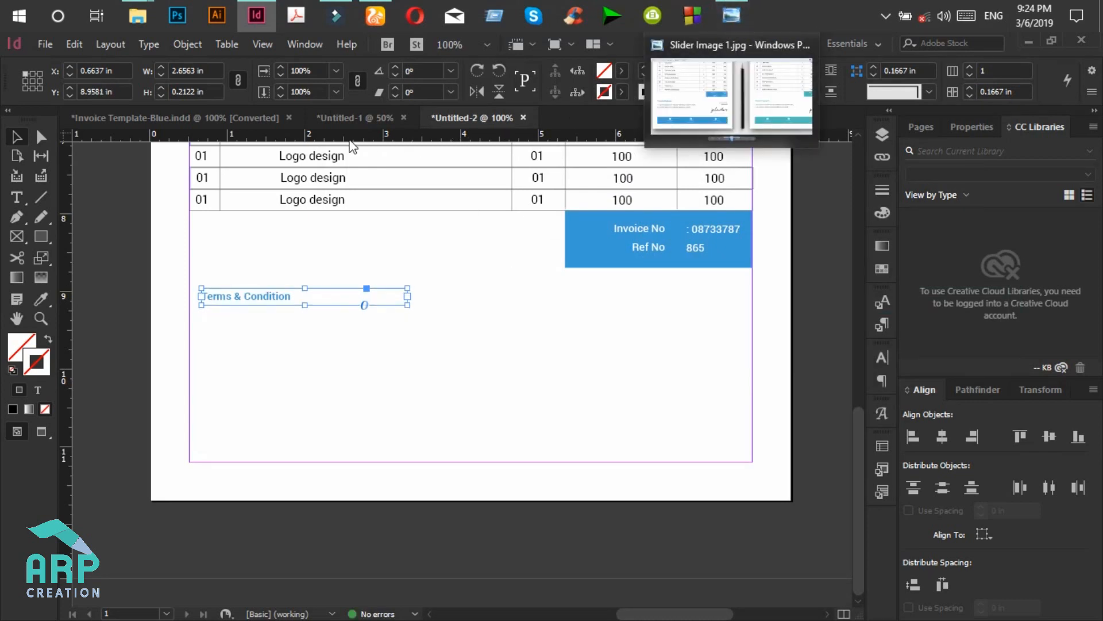
Copy the last row's Logo design text to just beneath the Terms & Condition heading and set the copy to 9 pt.
click(327, 204)
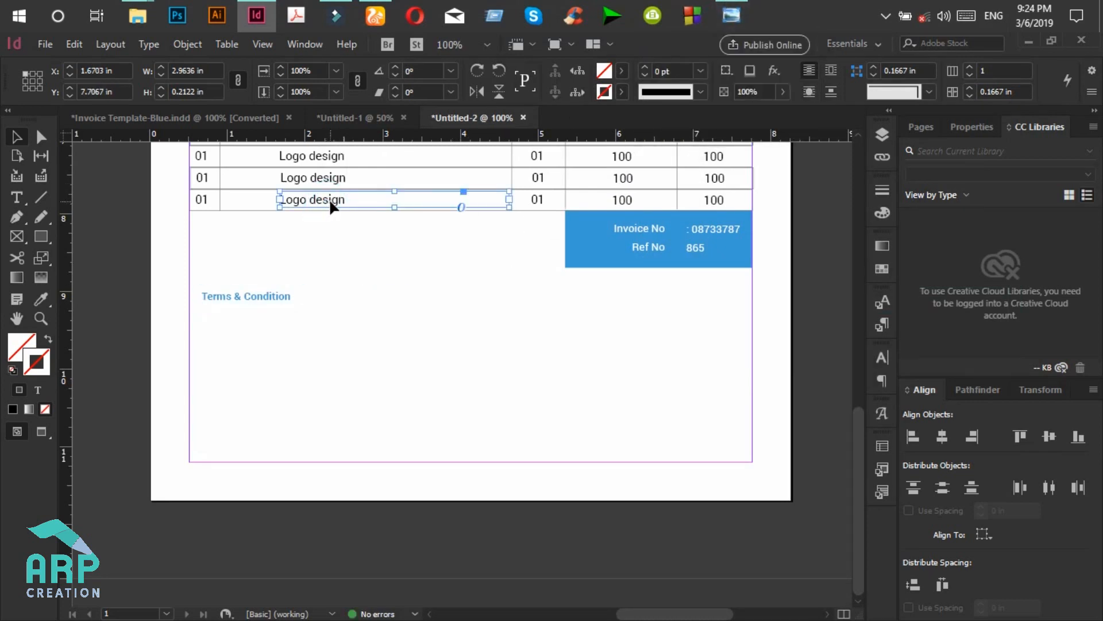
drag(325, 205, 243, 322)
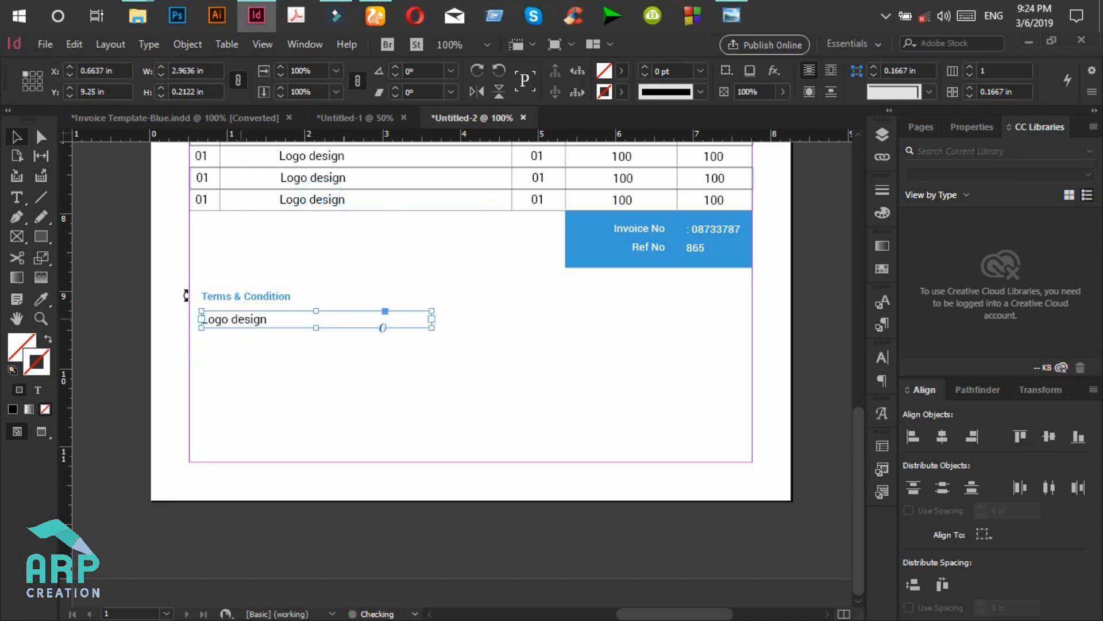
triple_click(256, 324)
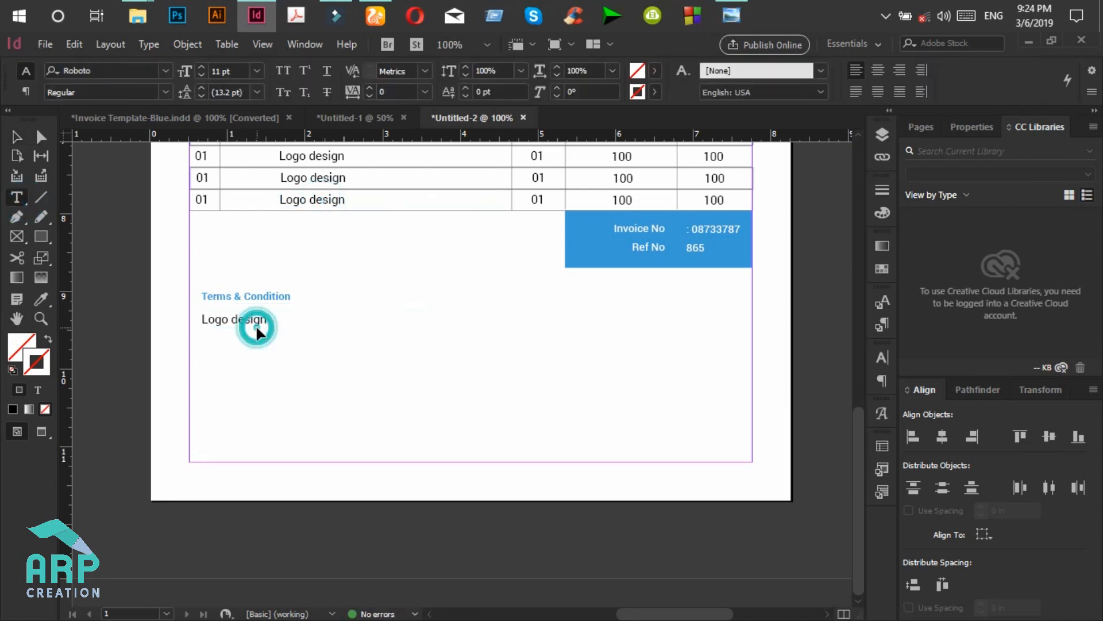
click(201, 74)
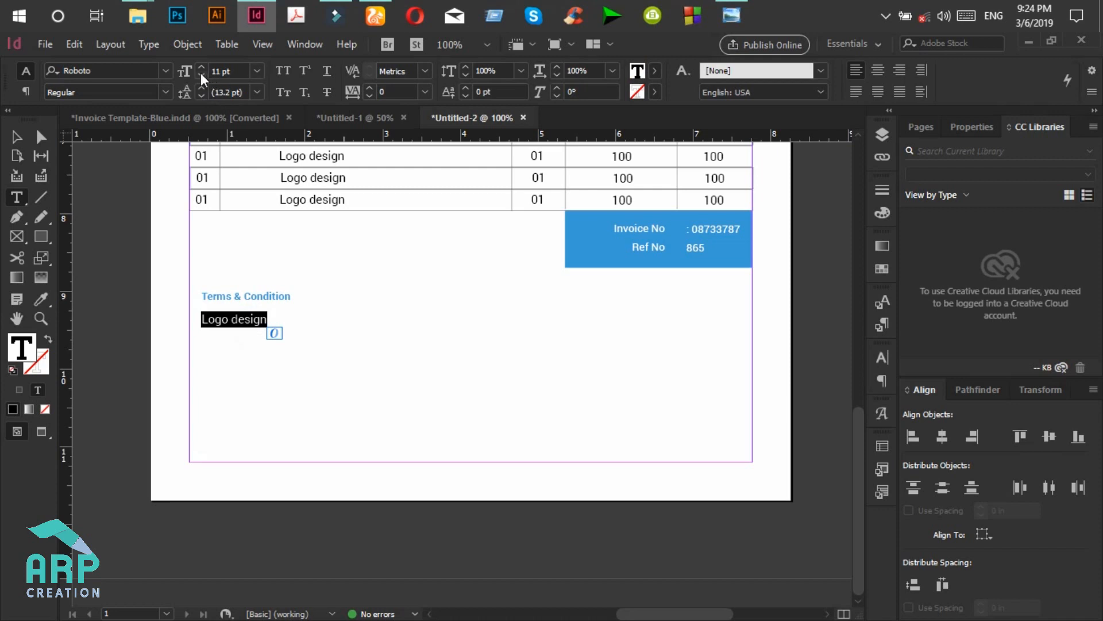
click(201, 74)
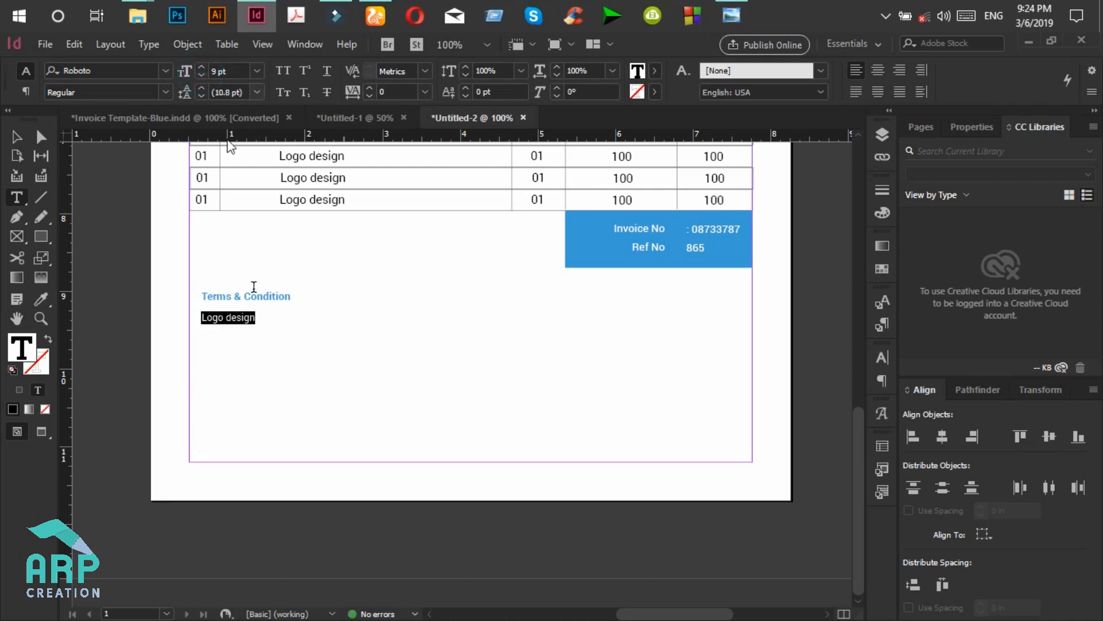
Replace the copied Logo design text with "1) Lore ipsum" and select its frame.
click(207, 318)
key(Left)
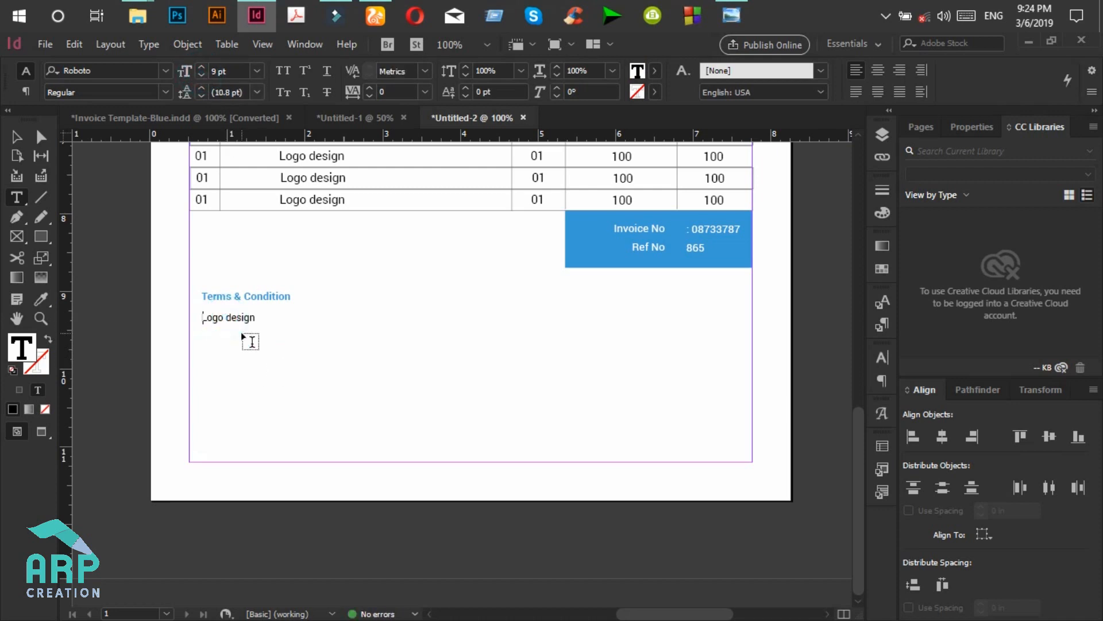
text(1) Lon)
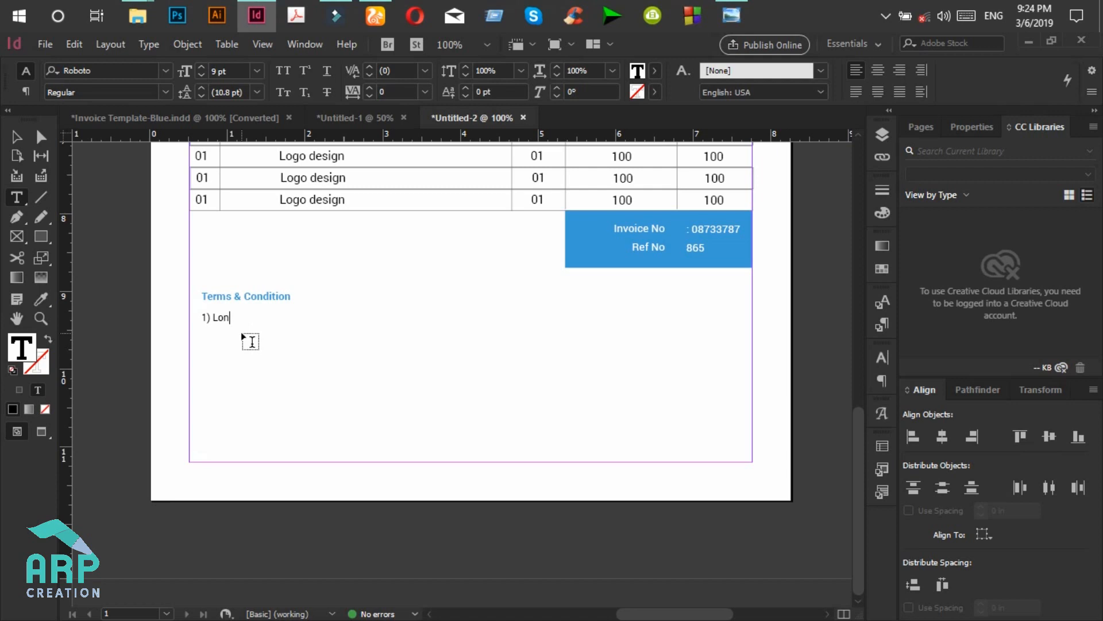
key(BackSpace)
text(re)
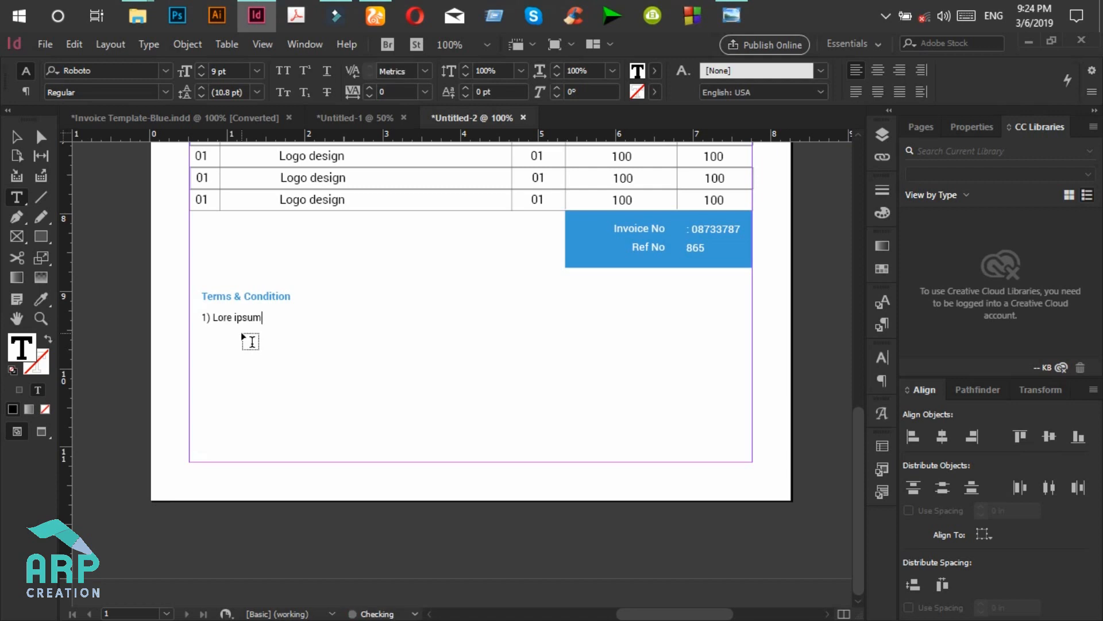
click(17, 137)
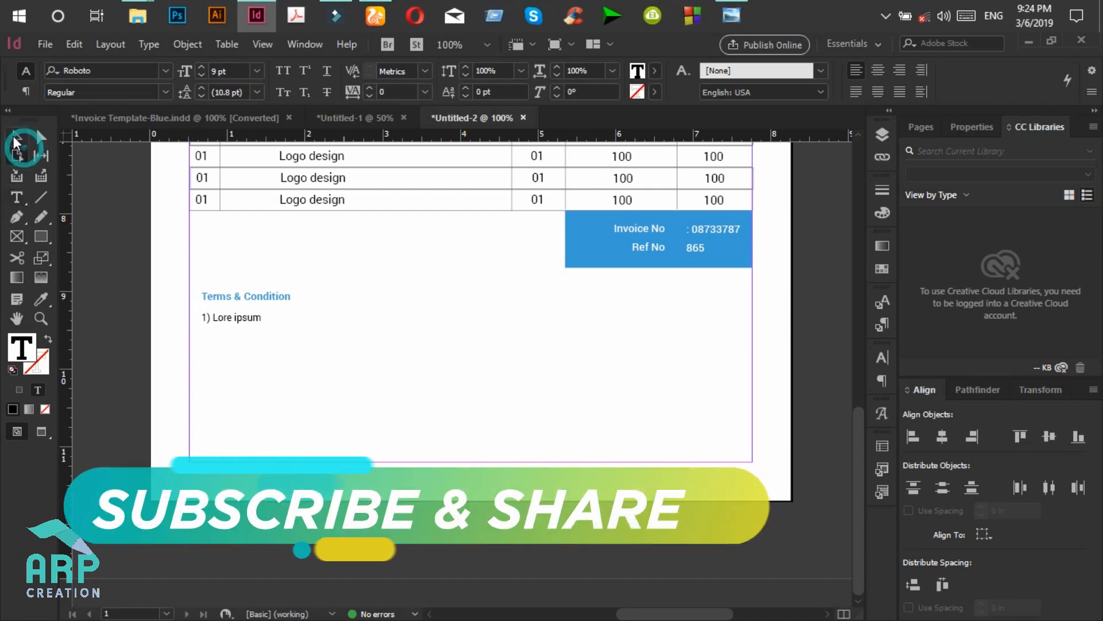
click(308, 322)
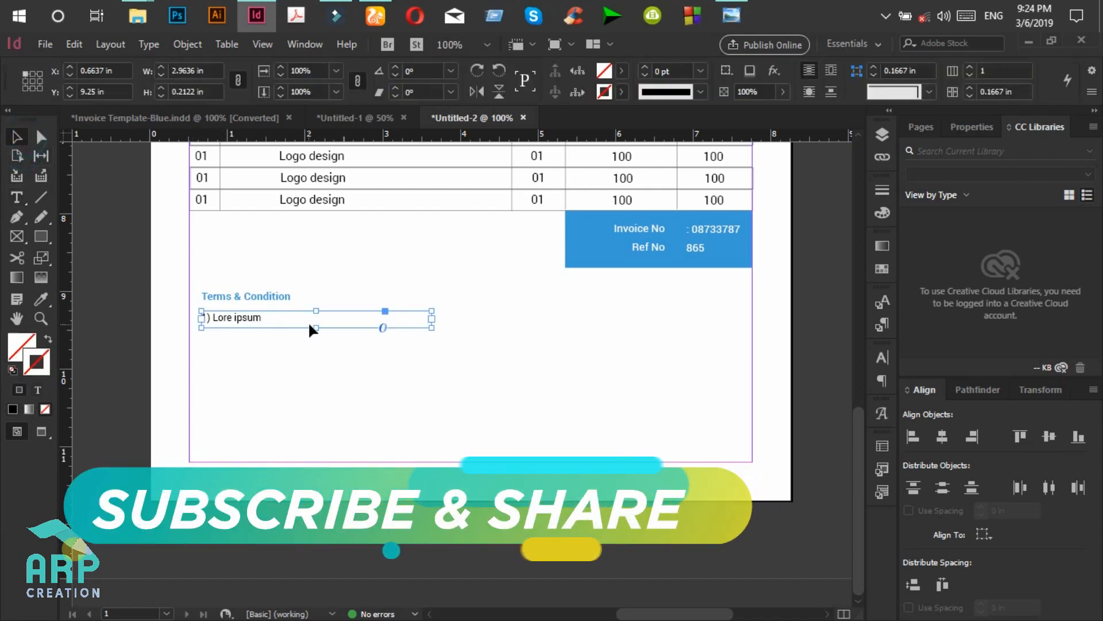
Duplicate the "1) Lore ipsum" line directly beneath the original at about Y 9.46 in.
click(247, 317)
drag(248, 318, 248, 335)
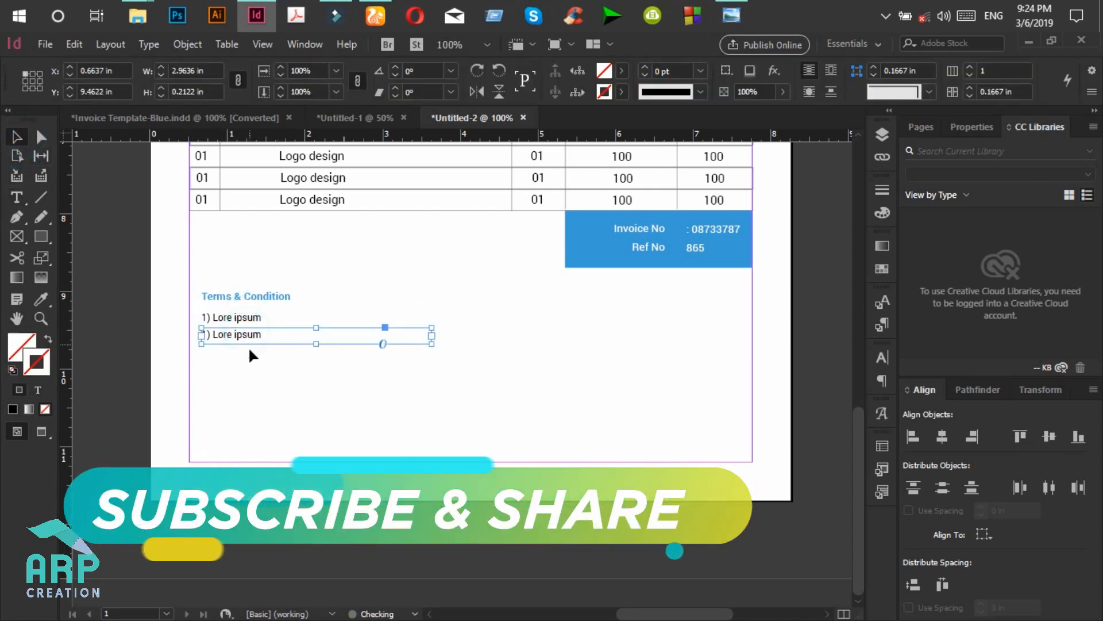
click(250, 358)
Fill the first terms line with placeholder text following "Lore ipsum".
click(240, 319)
click(23, 201)
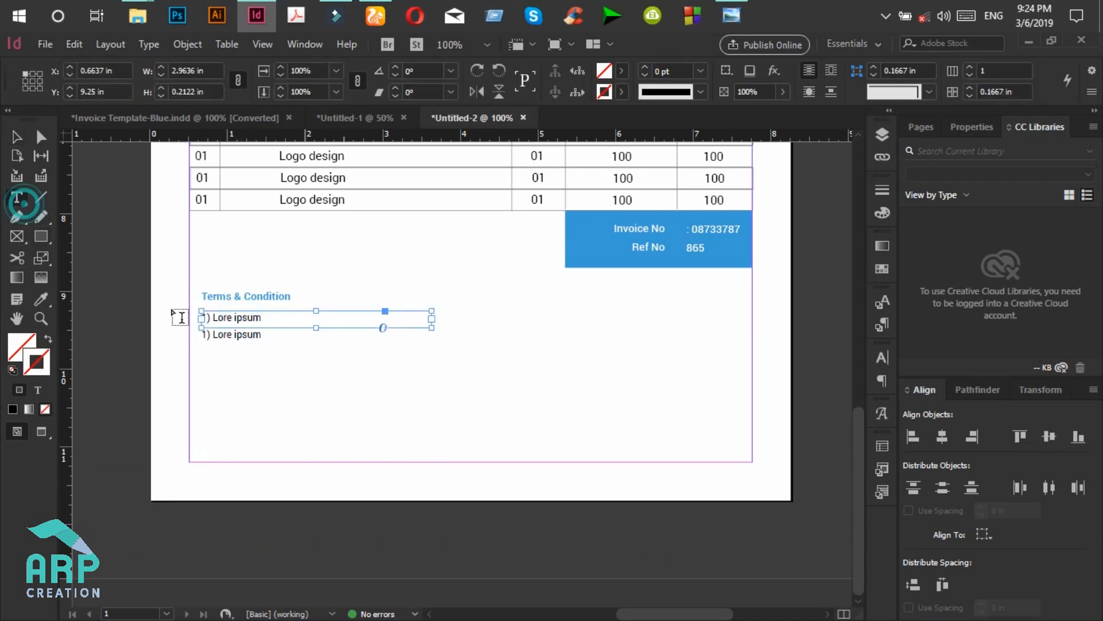
drag(207, 318, 288, 319)
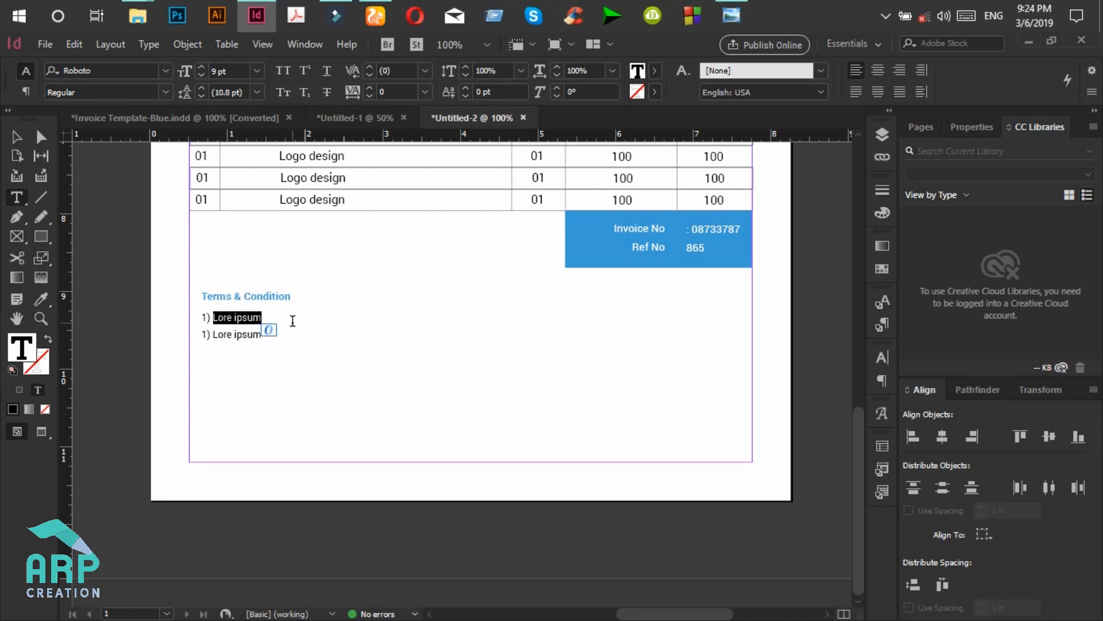
click(147, 47)
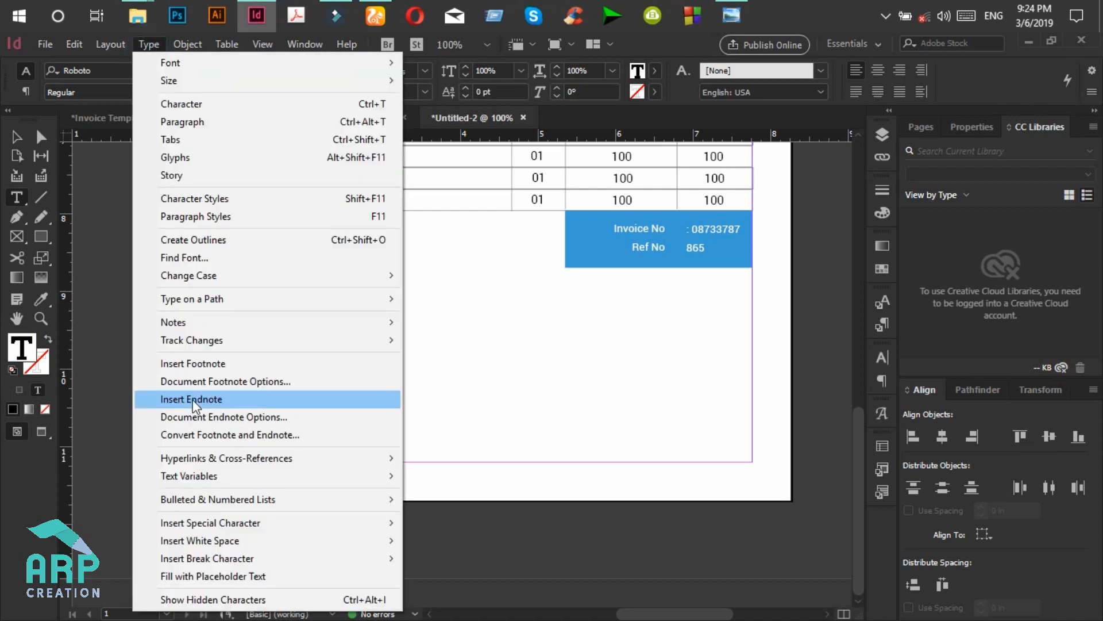
click(259, 570)
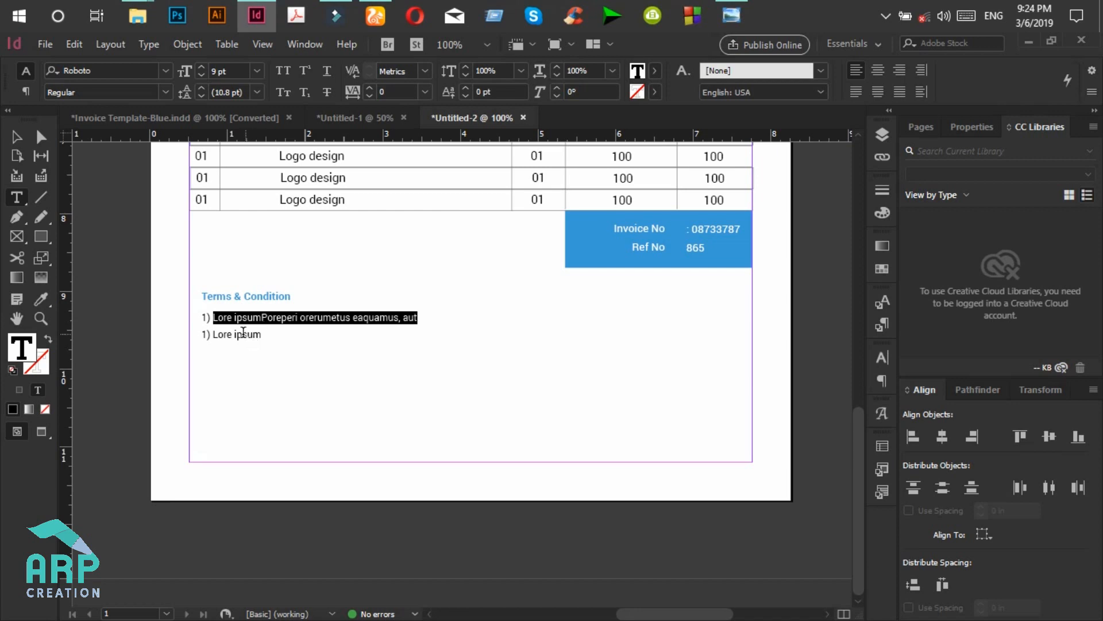
Replace "Lore ipsum" in the second terms line with "Lore ipsumPoreperi orerumetus eaquamus, aut".
click(243, 332)
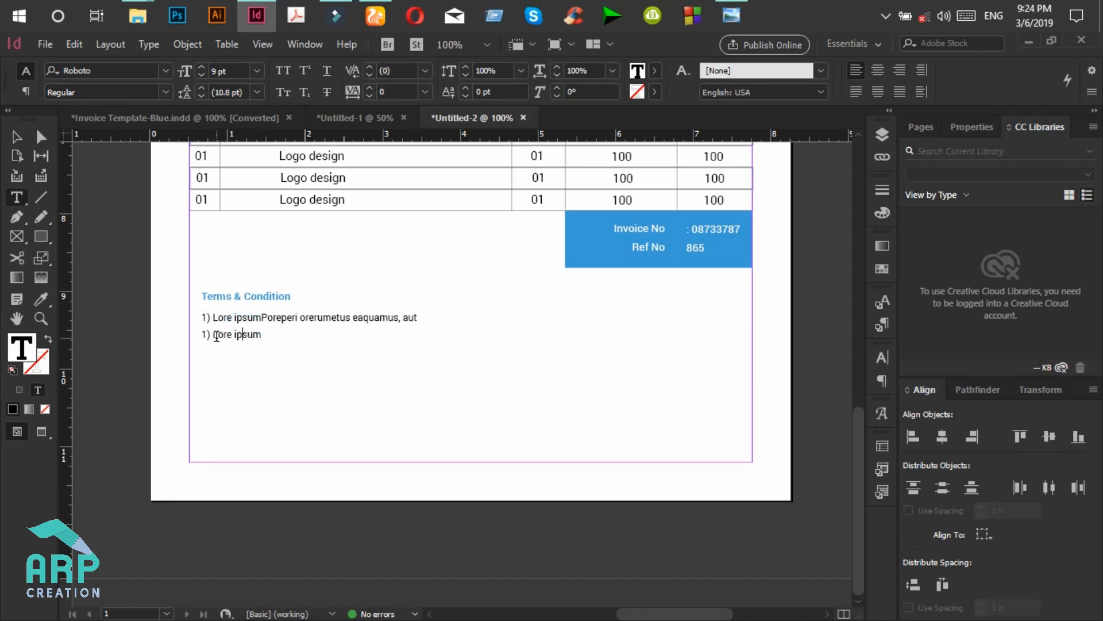
drag(215, 336, 267, 338)
text(Lore ipsumPoreperi orerumetus eaquamus, aut)
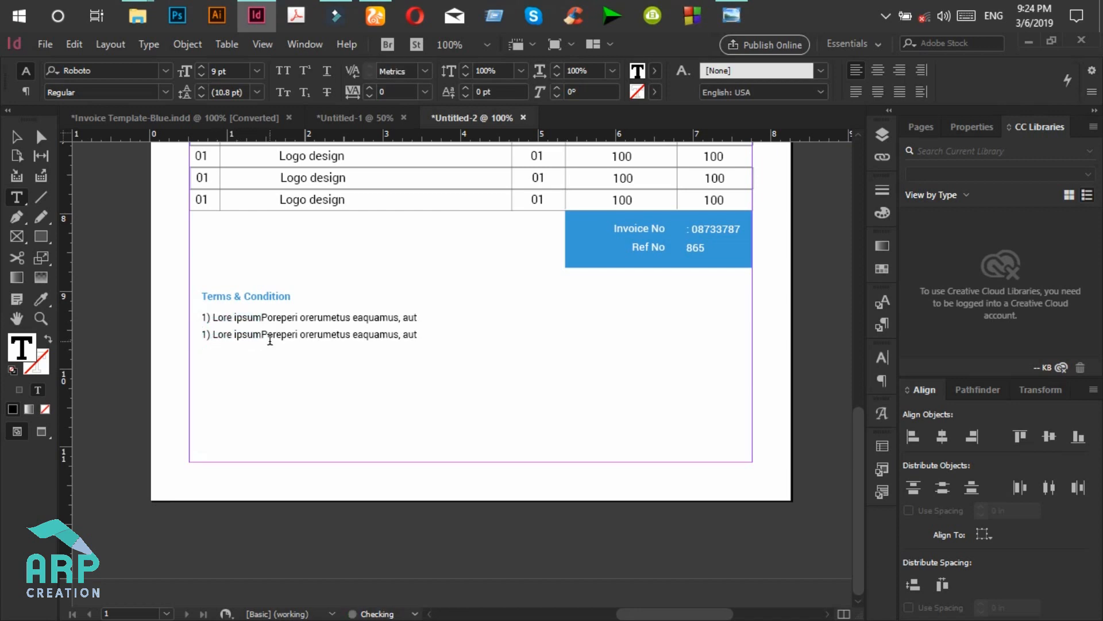
key(Escape)
Copy the Terms & Condition heading horizontally to below the blue totals box at about X 5.47 in, and check the signature block in the reference.
click(257, 295)
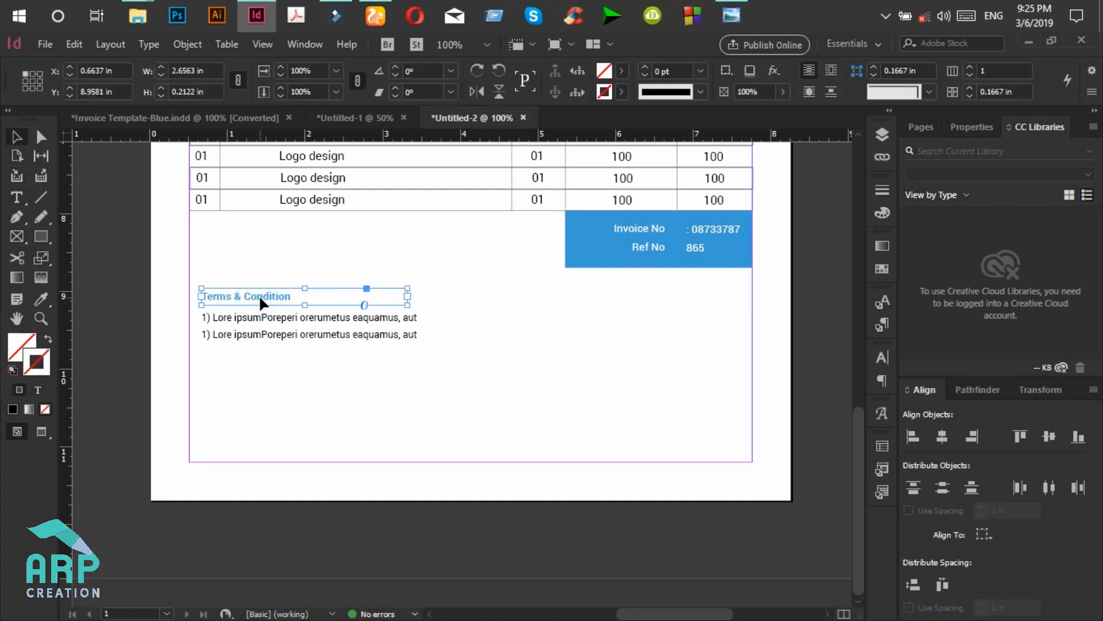
drag(259, 298, 634, 303)
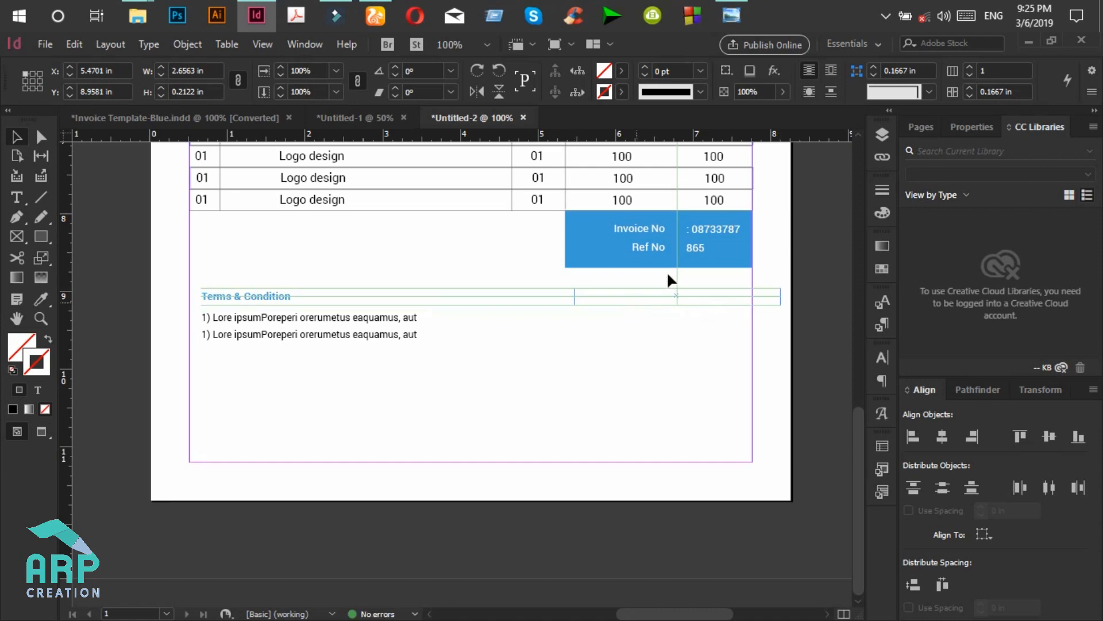
click(740, 12)
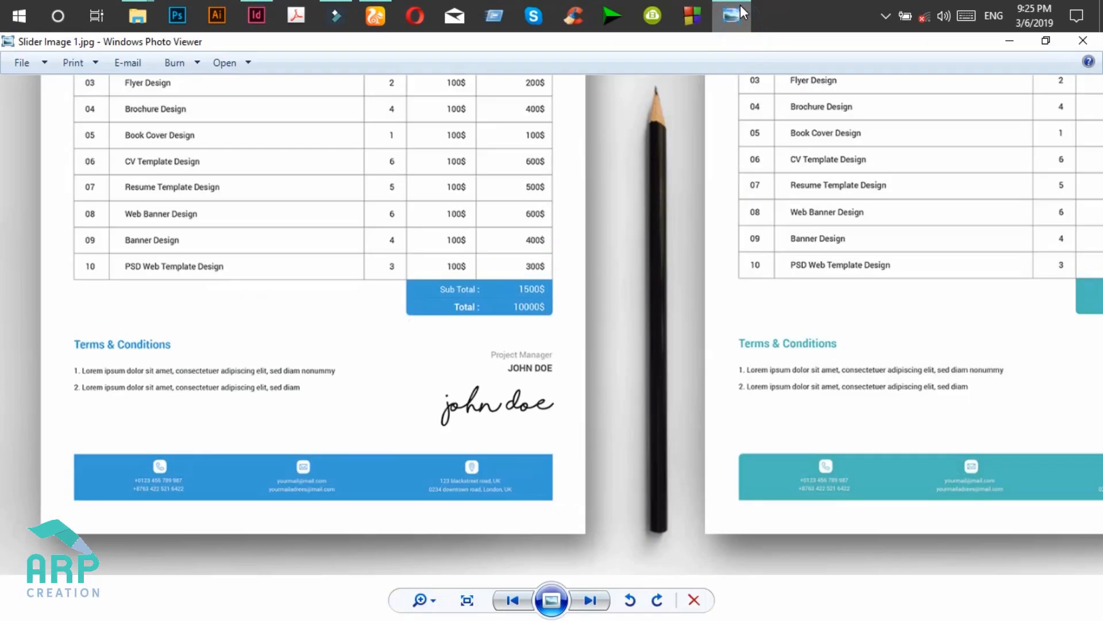
click(740, 15)
Replace the copied heading's text with "Project Manager".
key(t)
click(609, 296)
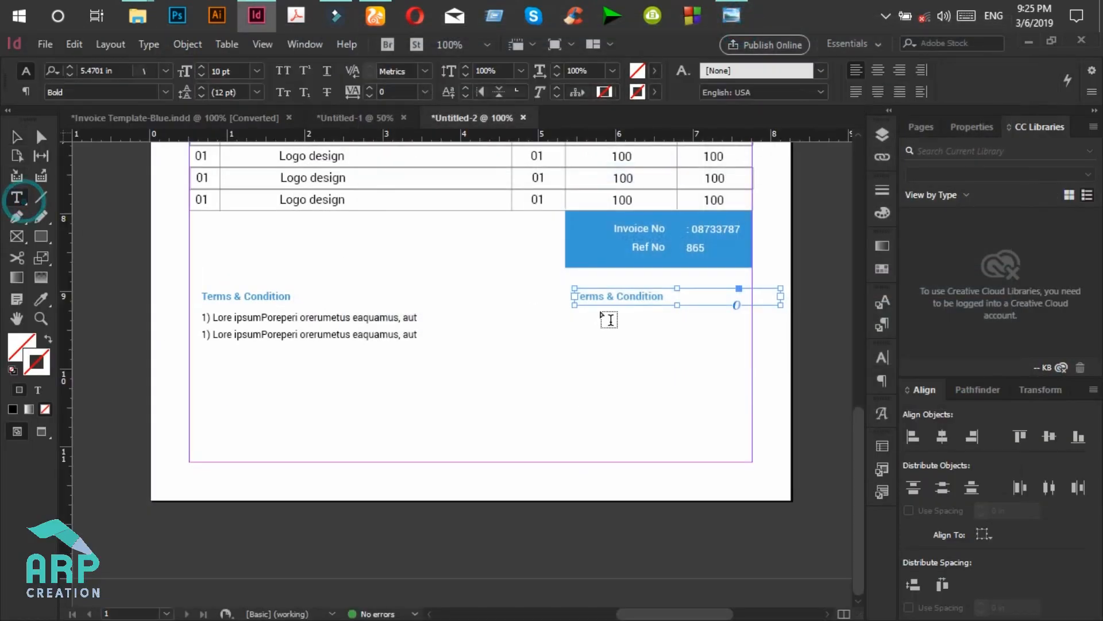
key(ctrl+a)
text(Pr)
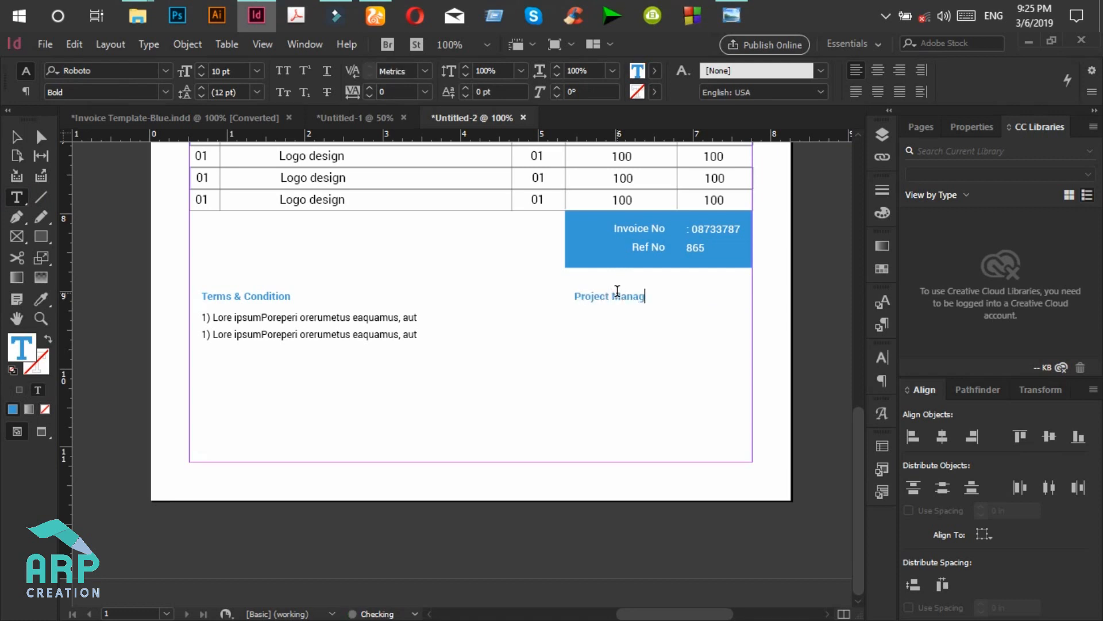
Recolour the Project Manager text light grey (#c3c3c3).
key(ctrl+a)
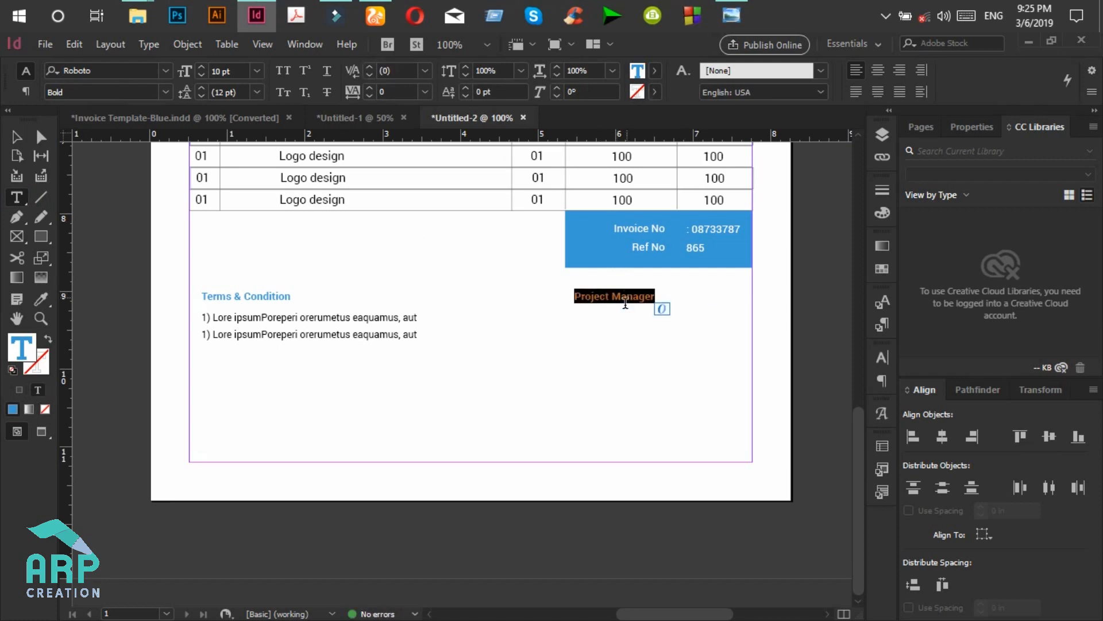
click(654, 71)
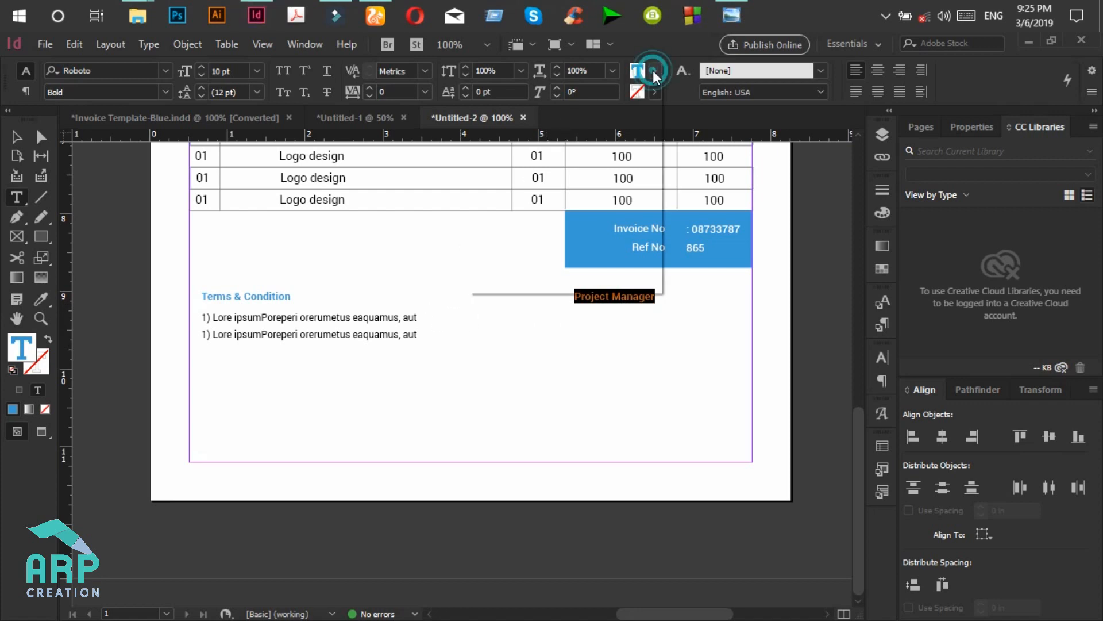
click(514, 158)
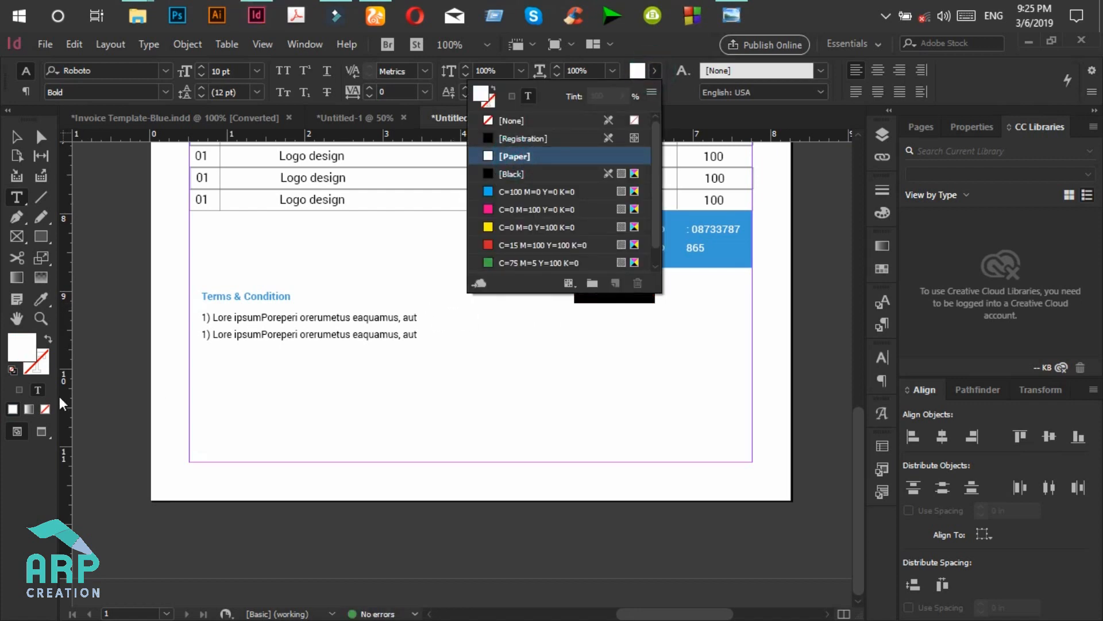
double_click(32, 353)
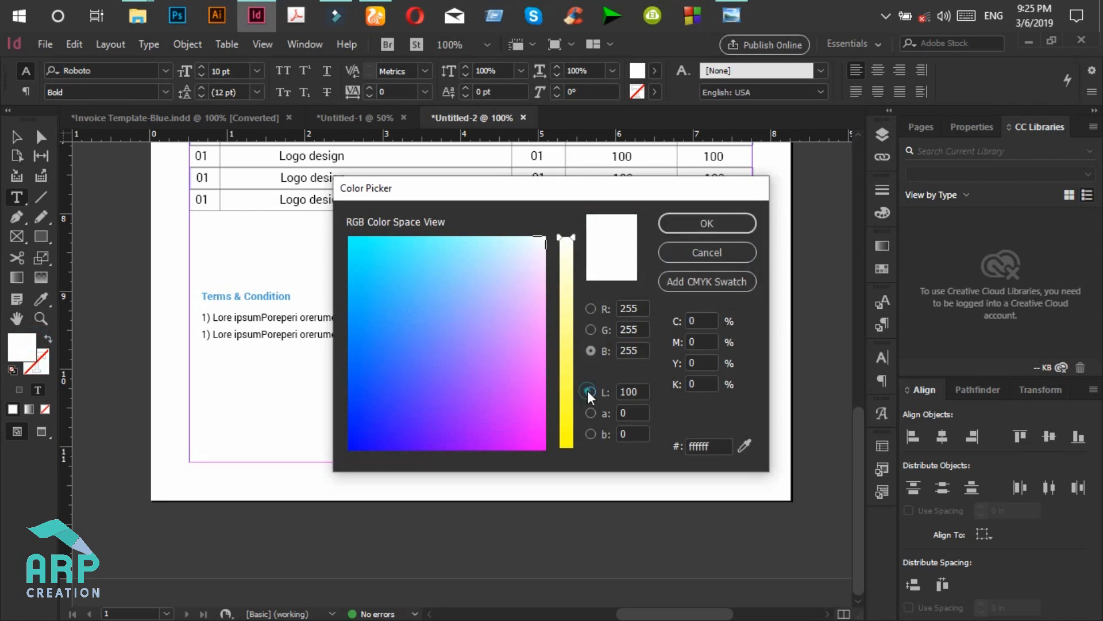
click(590, 391)
click(563, 302)
click(738, 218)
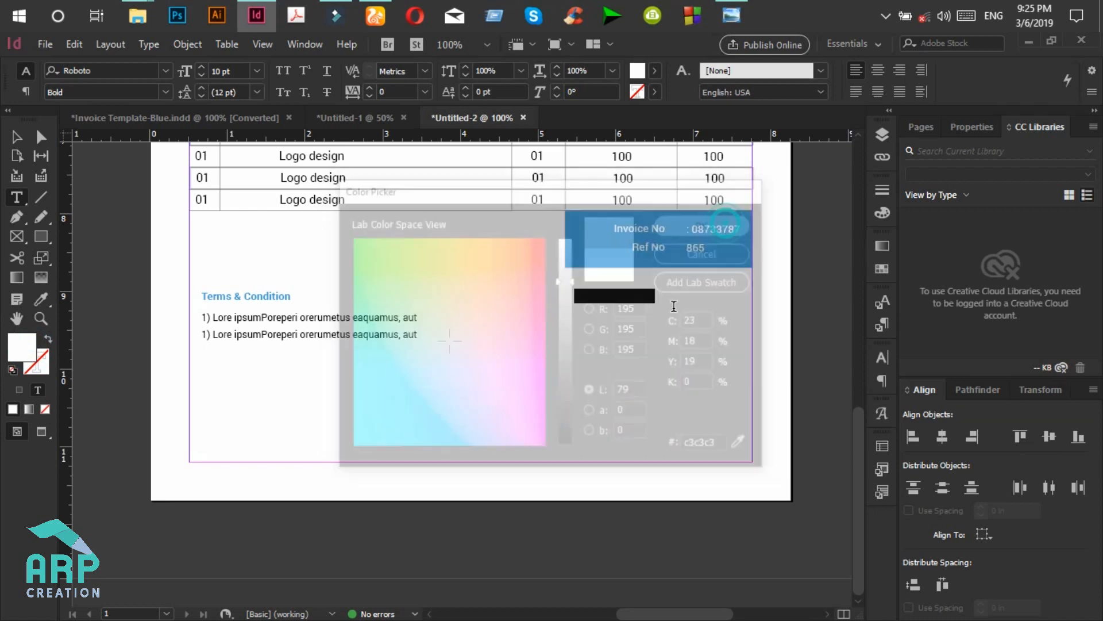
click(624, 286)
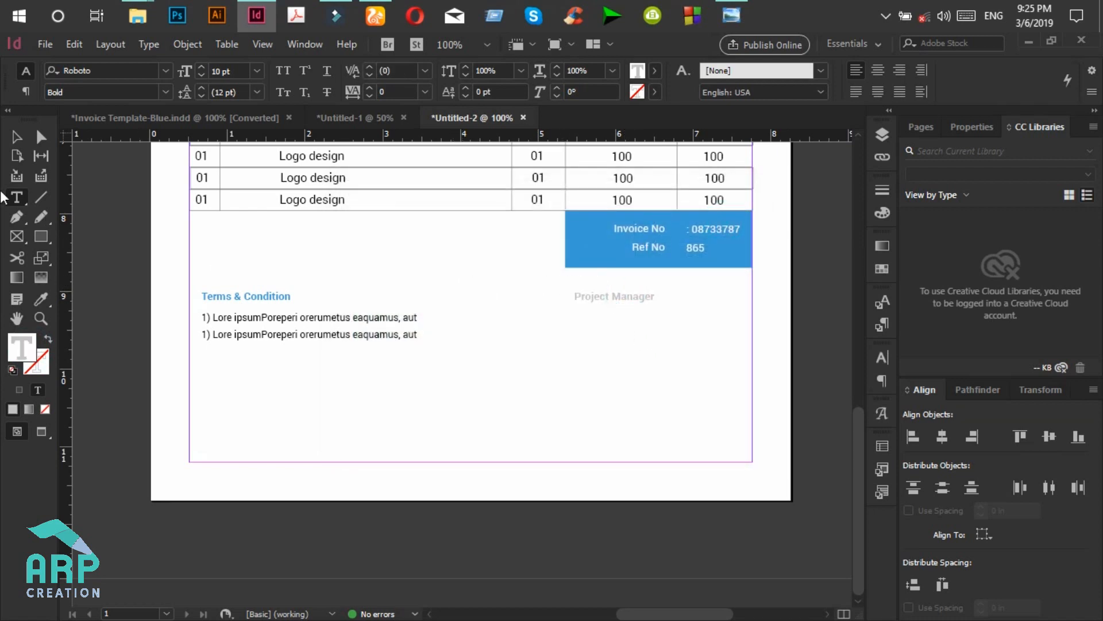
Set the Project Manager text colour to mid grey #969696.
key(ctrl+a)
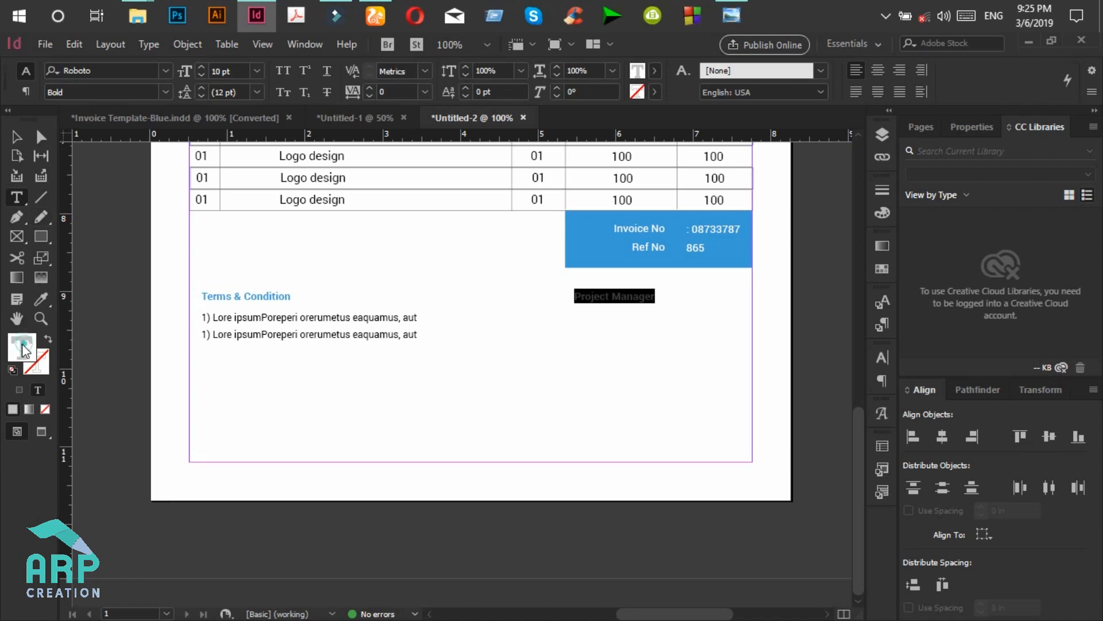
double_click(23, 347)
click(572, 316)
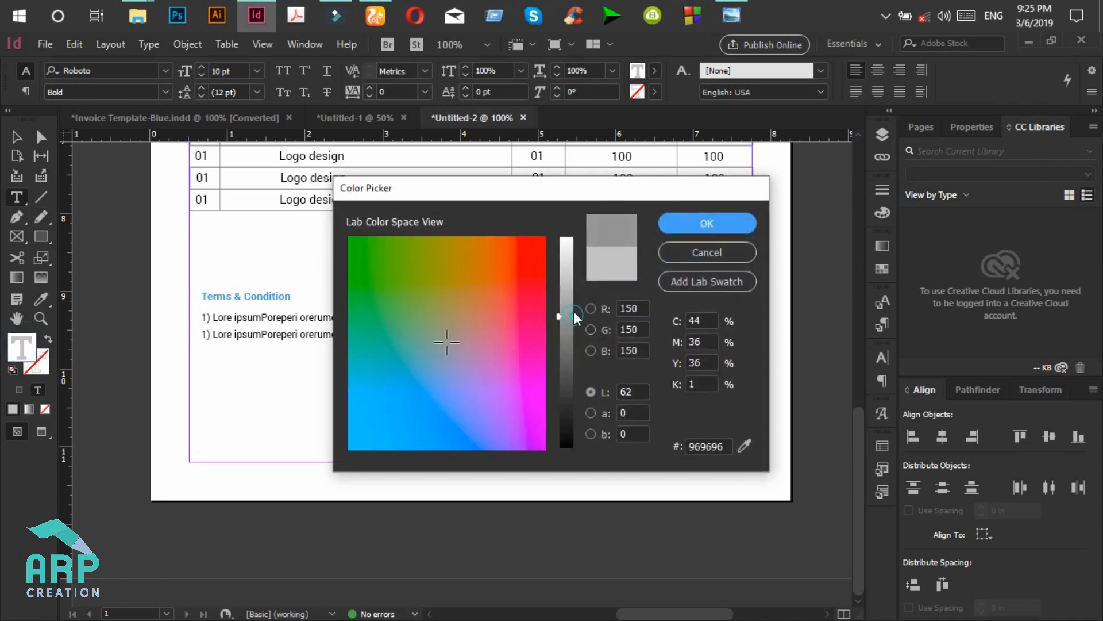
click(707, 223)
Move the Project Manager text to about X 6.46 in, Y 9.11 in and align its text right.
click(23, 136)
drag(633, 294, 710, 305)
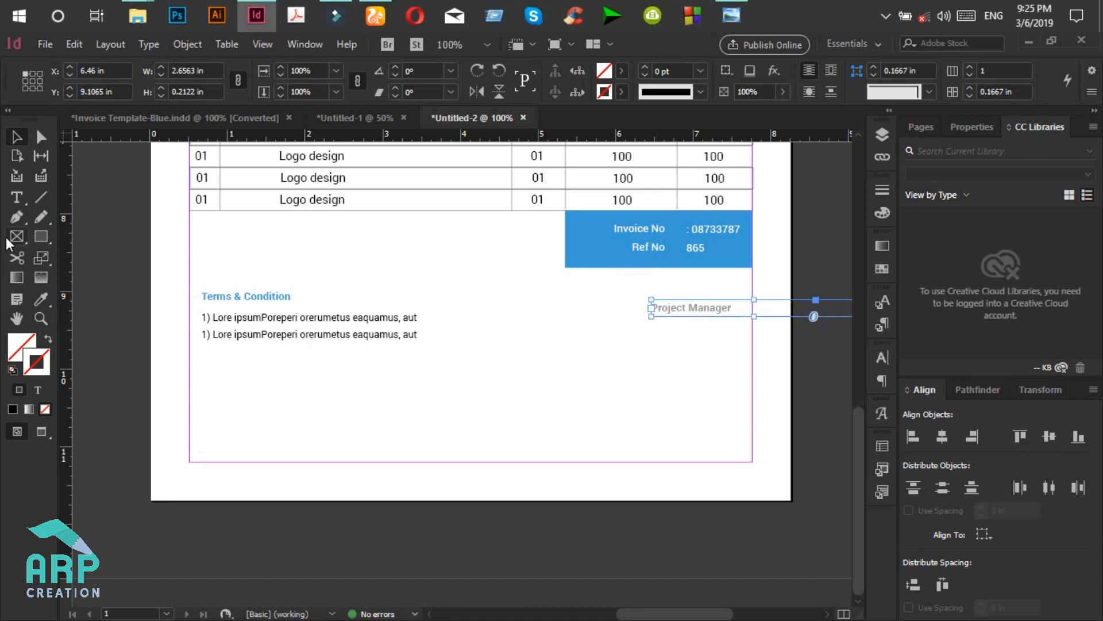
click(17, 197)
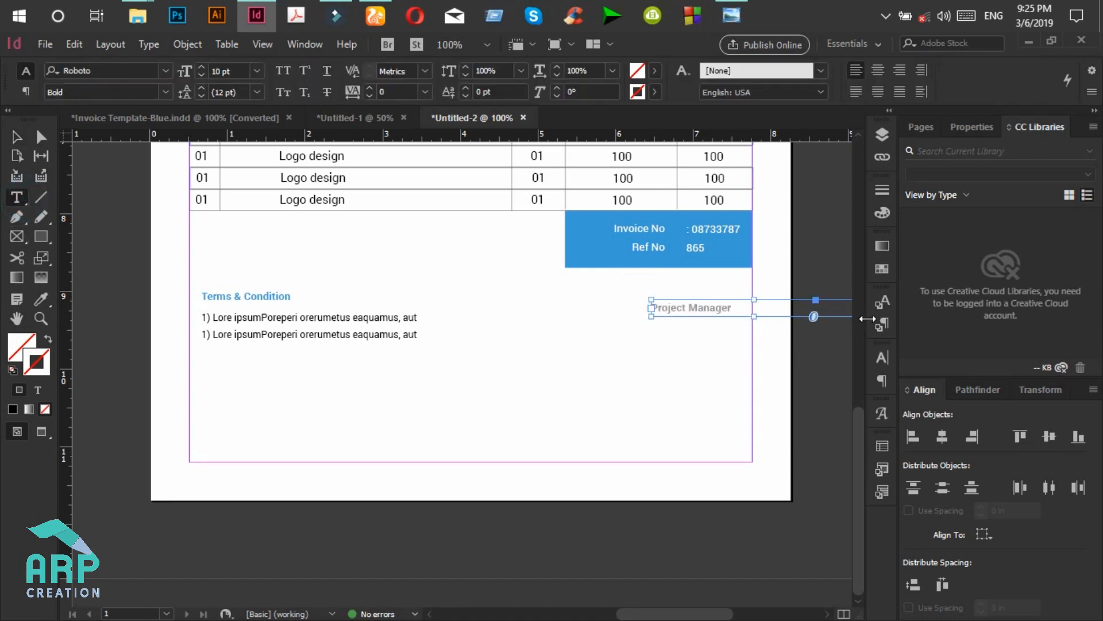
triple_click(692, 302)
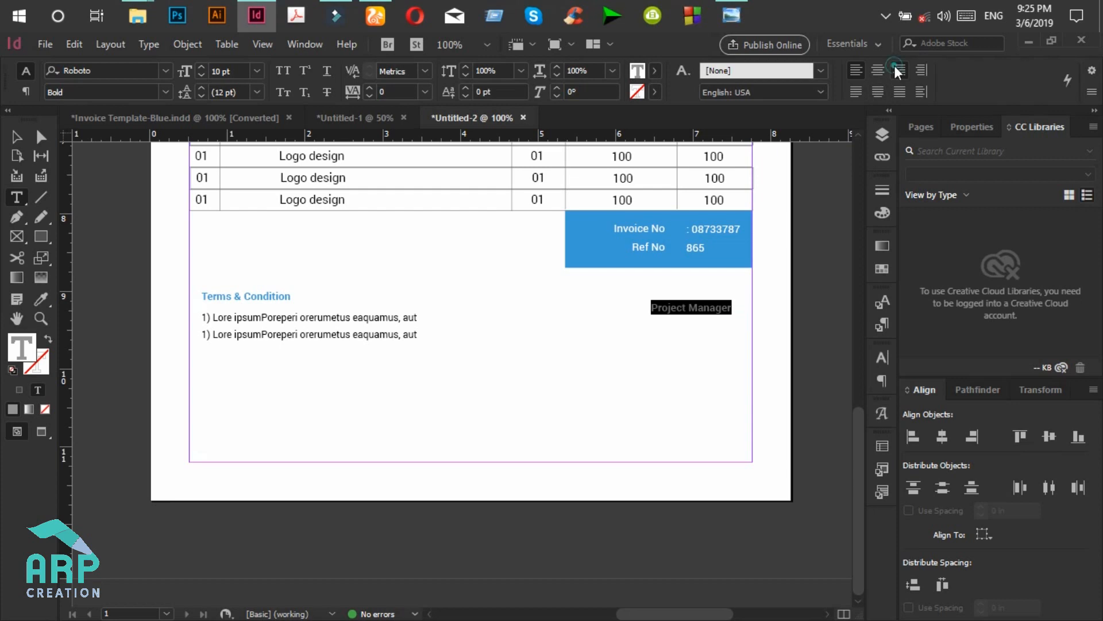
click(895, 66)
Narrow the Project Manager frame to about 1.43 in and place it against the right margin at about Y 9.06 in.
click(17, 136)
drag(836, 310, 735, 311)
drag(543, 304, 153, 168)
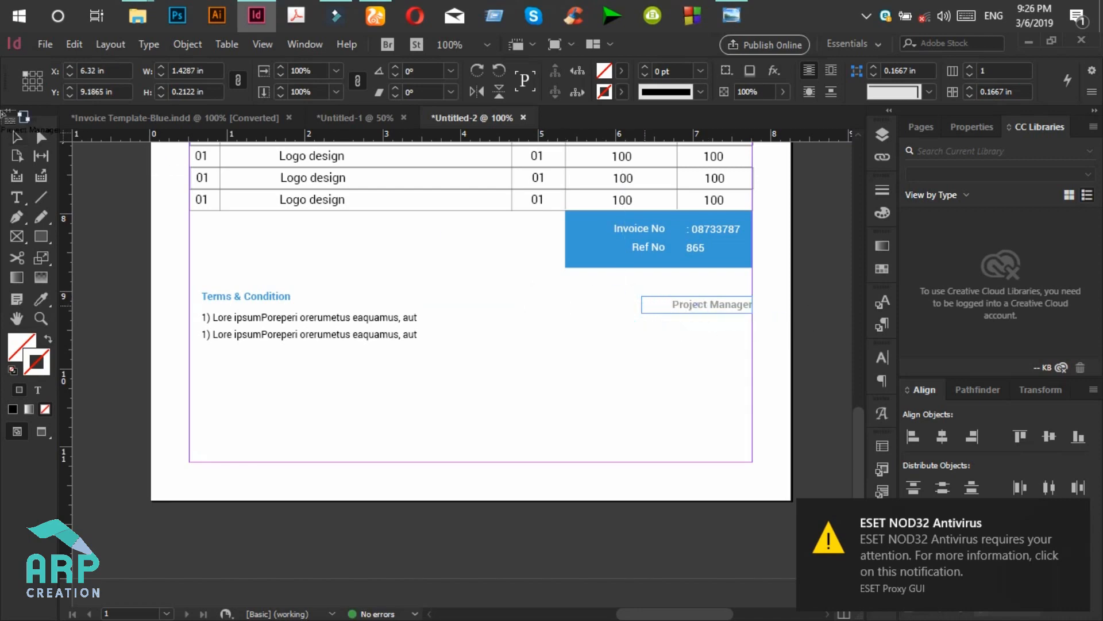
click(16, 136)
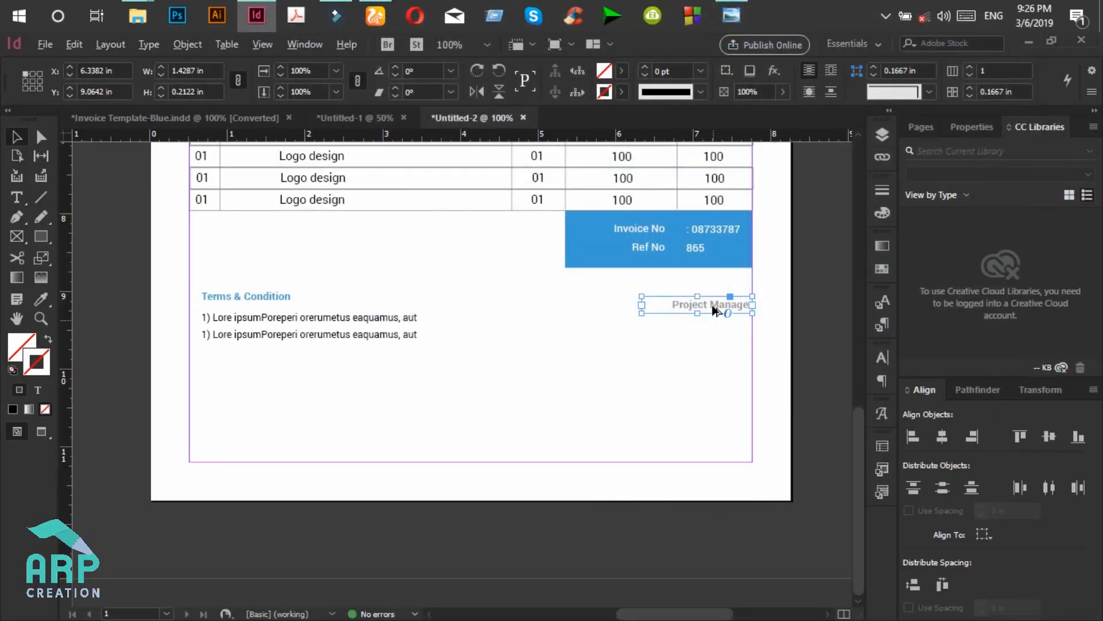
Duplicate the Project Manager frame directly beneath at about Y 9.28 in and replace the copy's text with the manager's full name.
drag(712, 308, 713, 326)
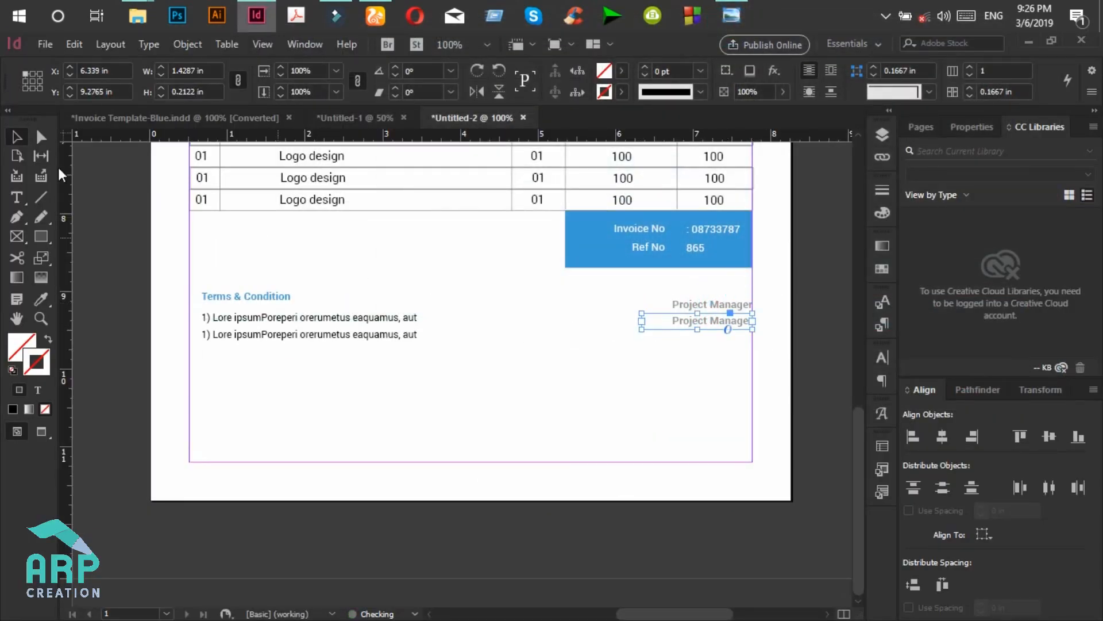
click(17, 197)
triple_click(740, 321)
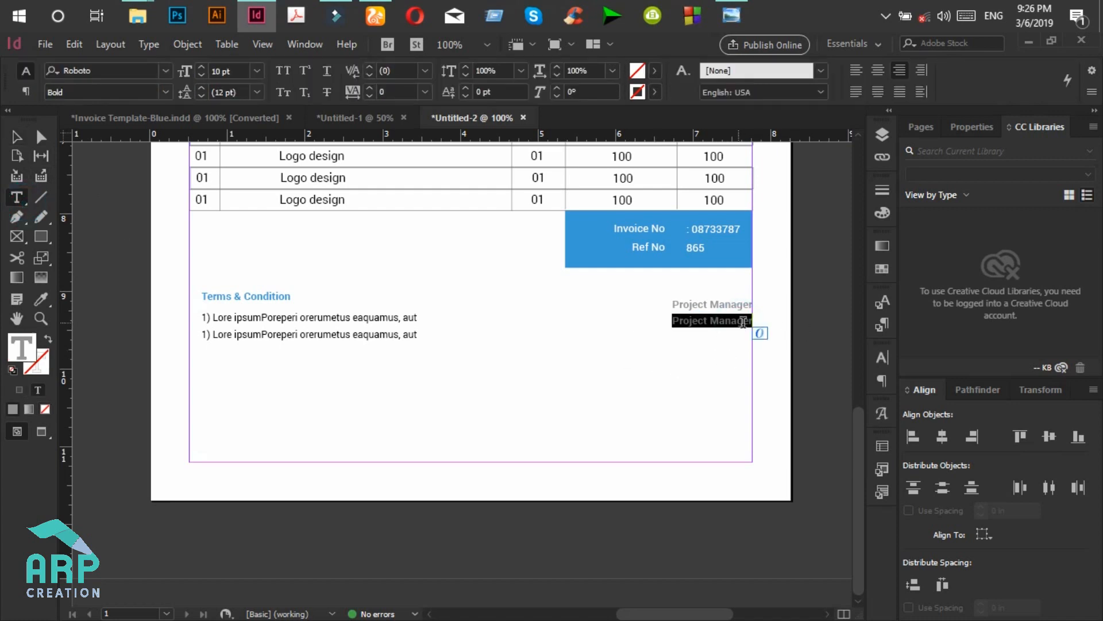
key(BackSpace)
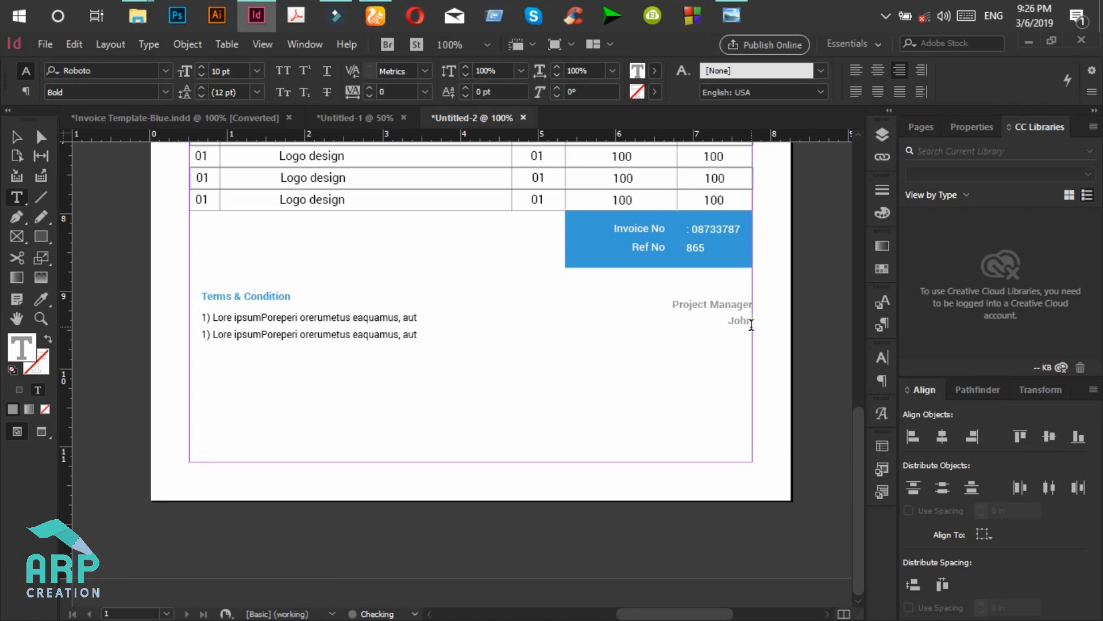
Set the manager's name to 12 pt and colour it dark grey #565656.
key(ctrl+a)
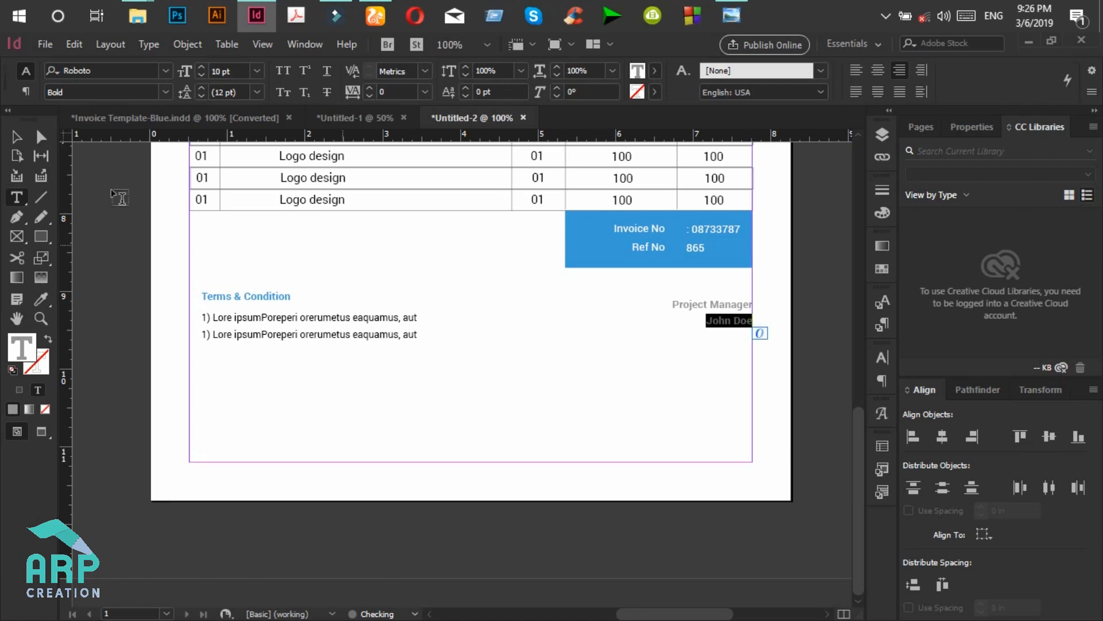
click(201, 68)
click(201, 67)
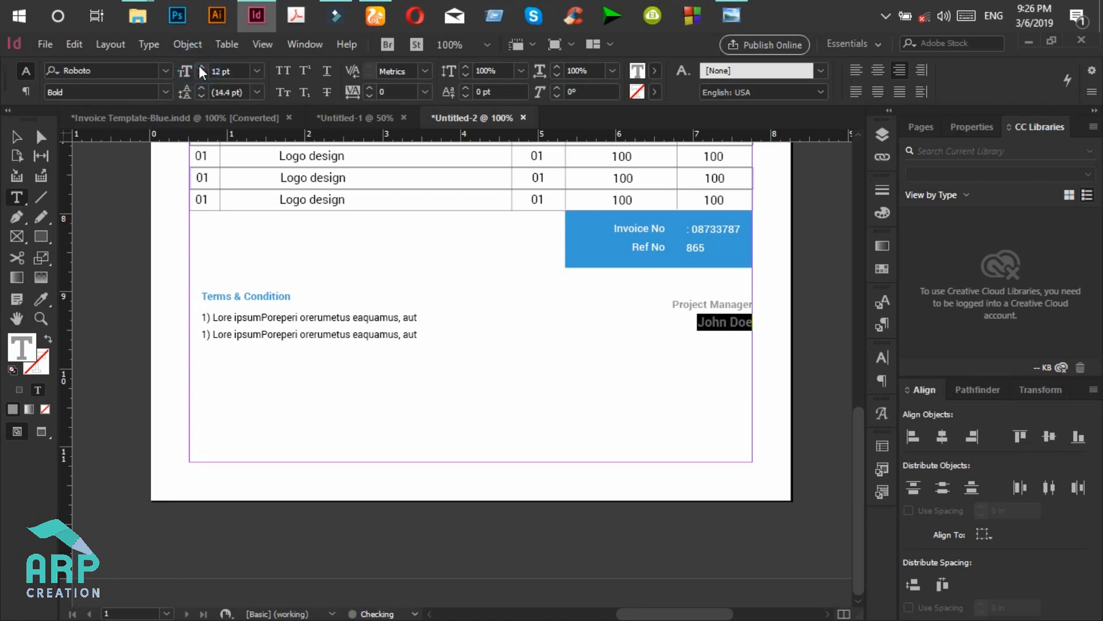
double_click(17, 353)
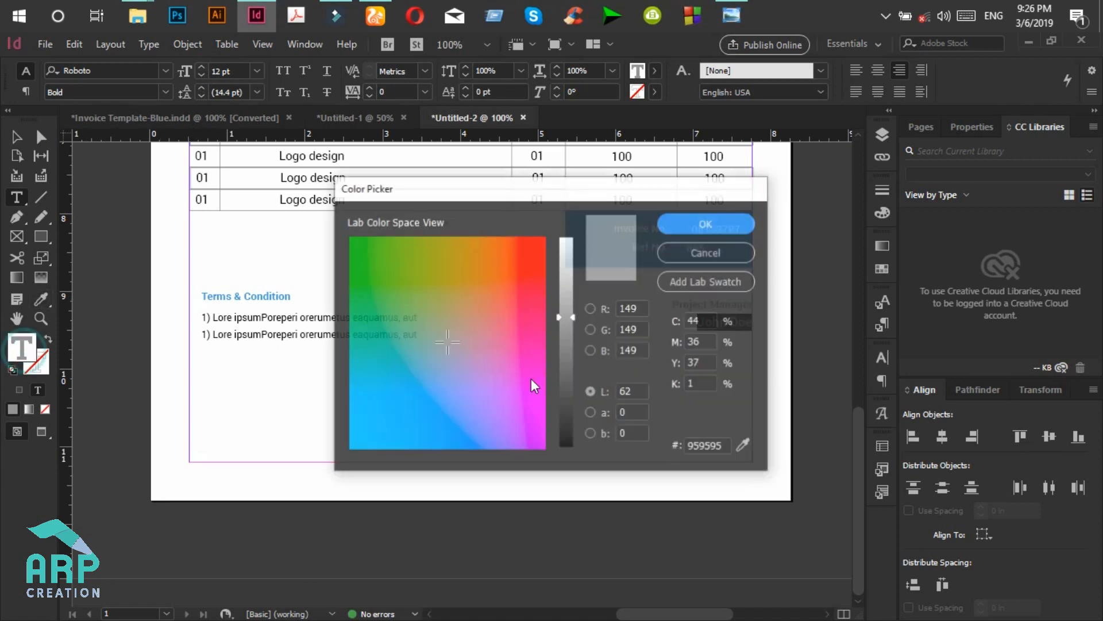
click(569, 370)
click(671, 221)
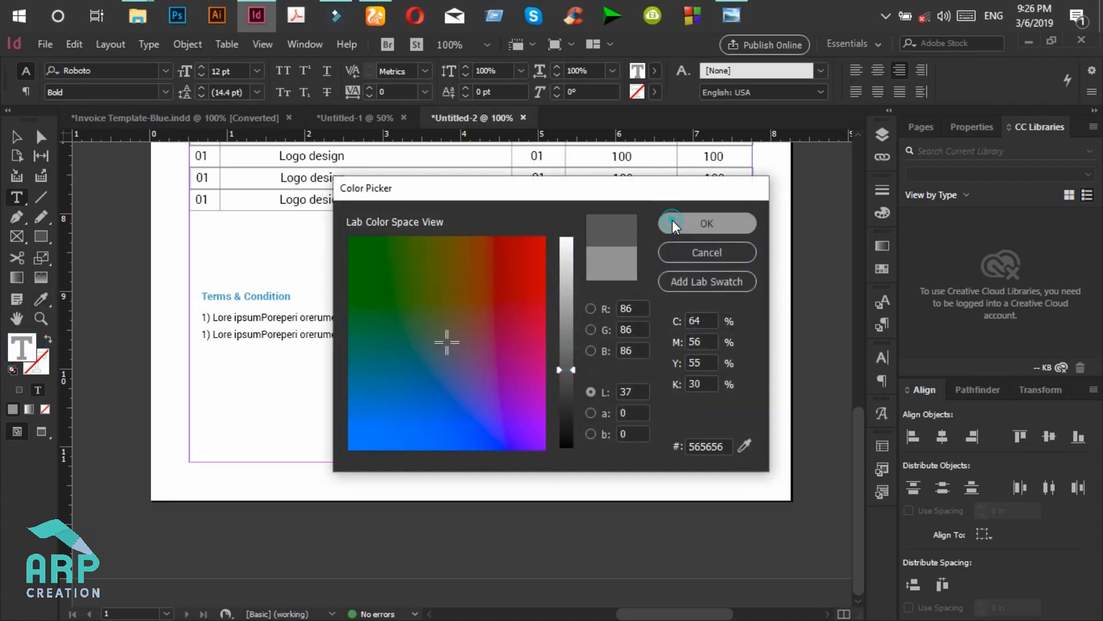
Select the Project Manager and name frames together and nudge them left to about X 6.31 in.
click(17, 137)
drag(743, 351, 657, 291)
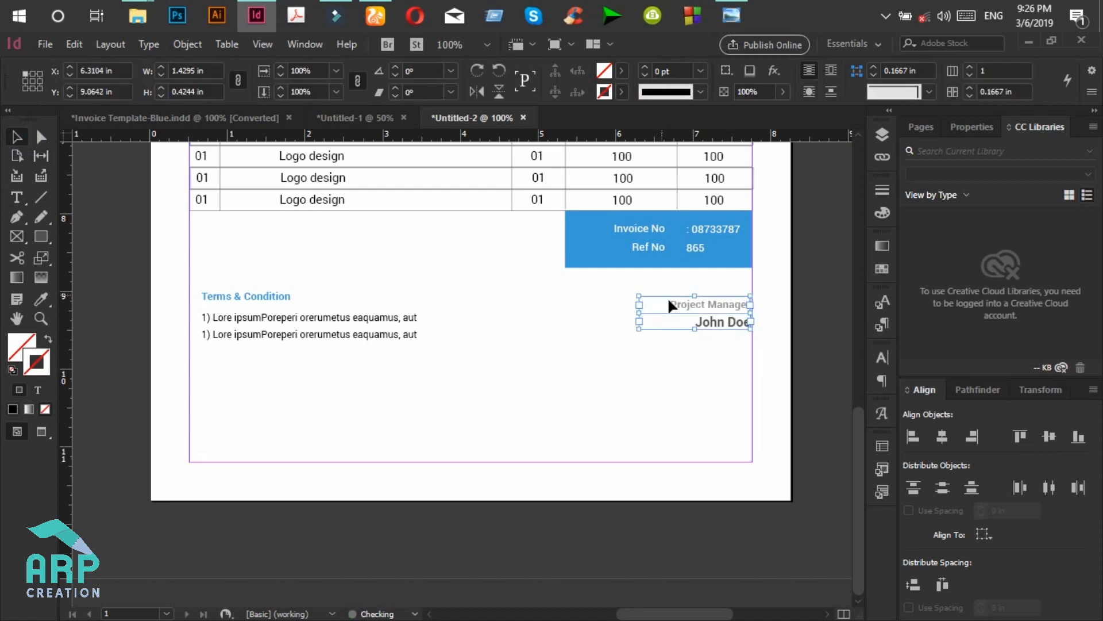
click(728, 375)
Copy the Project Manager frame beneath the manager's name and enlarge the copy to about 2.18 by 0.40 in.
click(729, 305)
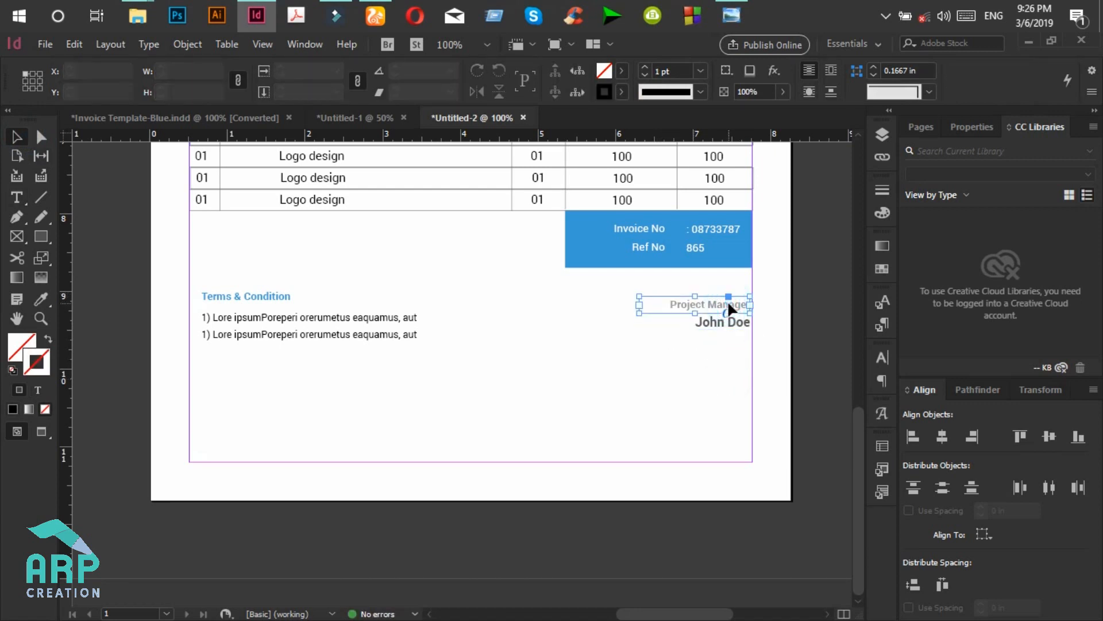
drag(712, 306, 583, 362)
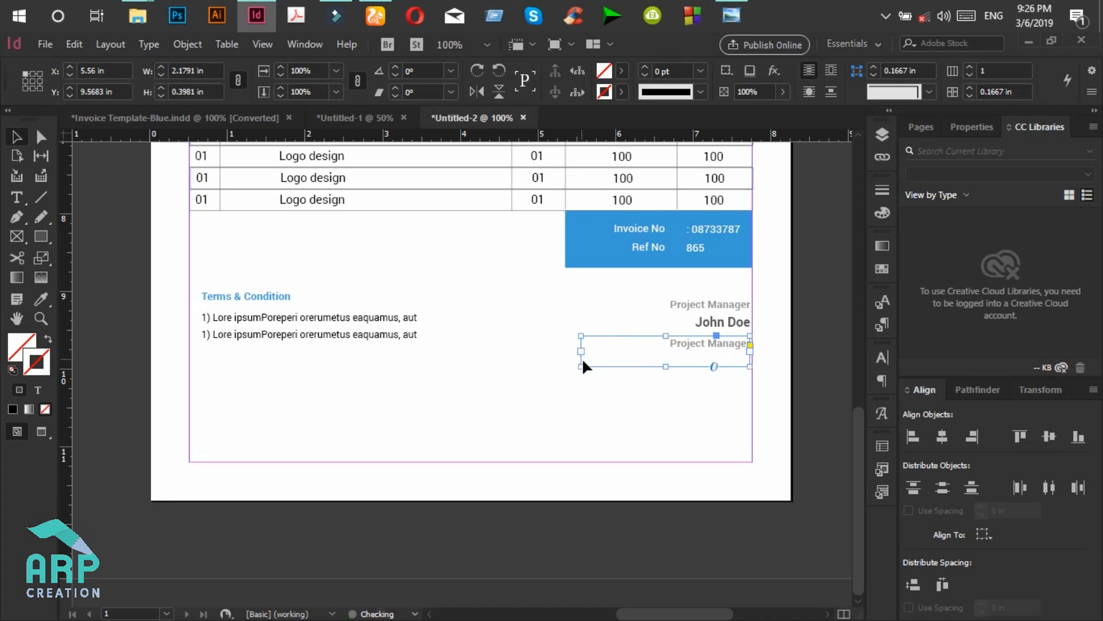
Replace the lowest Project Manager copy's text with the manager's full name and set it in the Shorelines Script Bold font.
click(16, 197)
triple_click(699, 345)
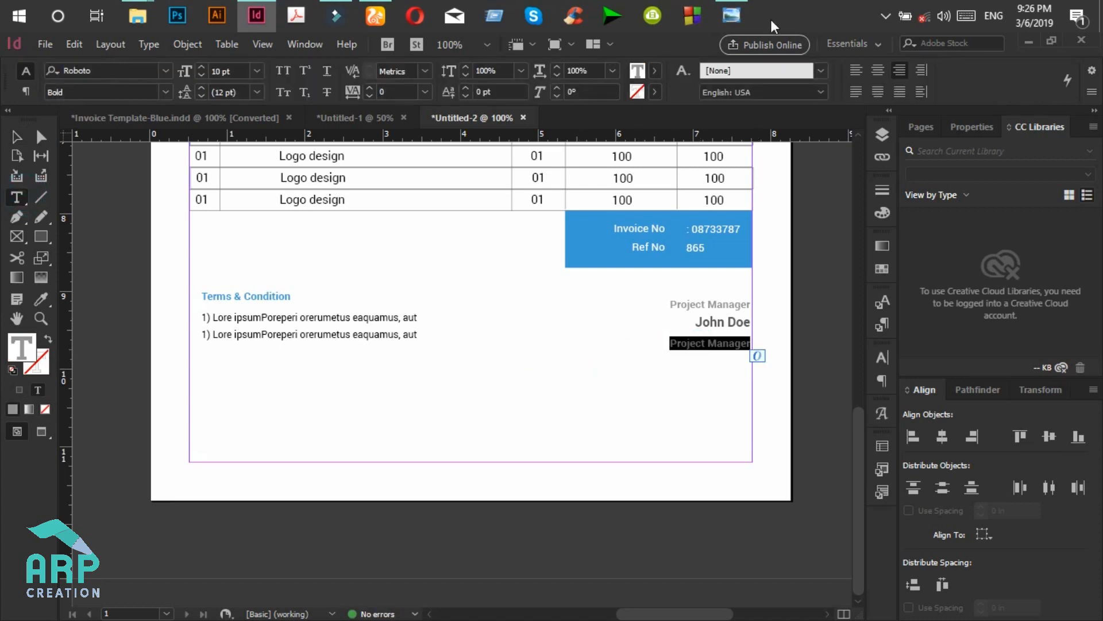
text(Jo)
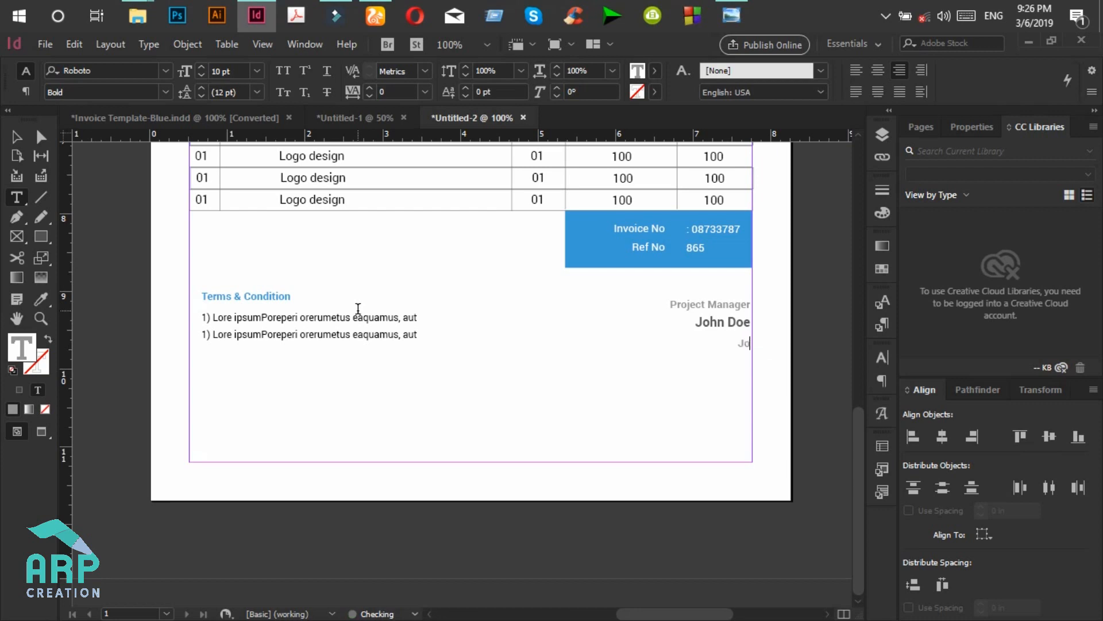
text(hn Doe)
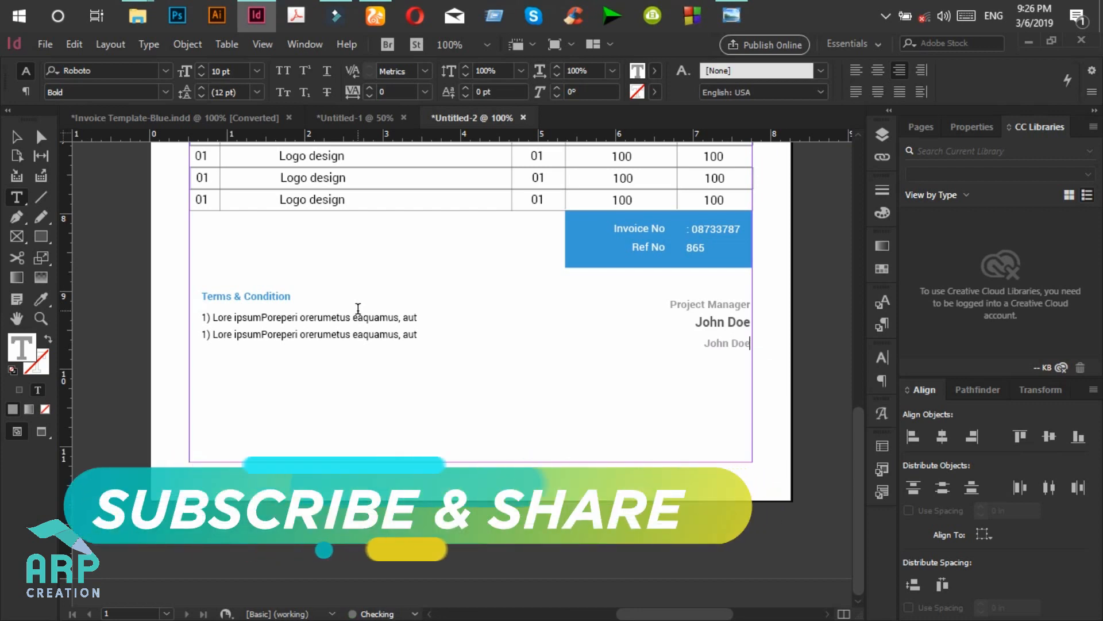
key(ctrl+a)
click(55, 74)
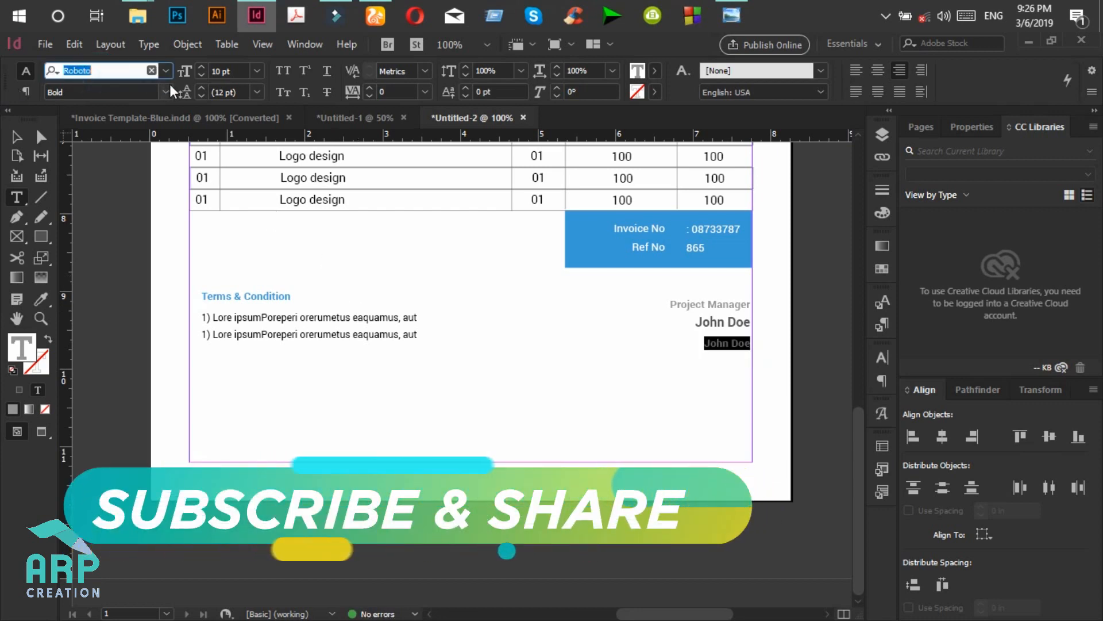
text(Shoreline)
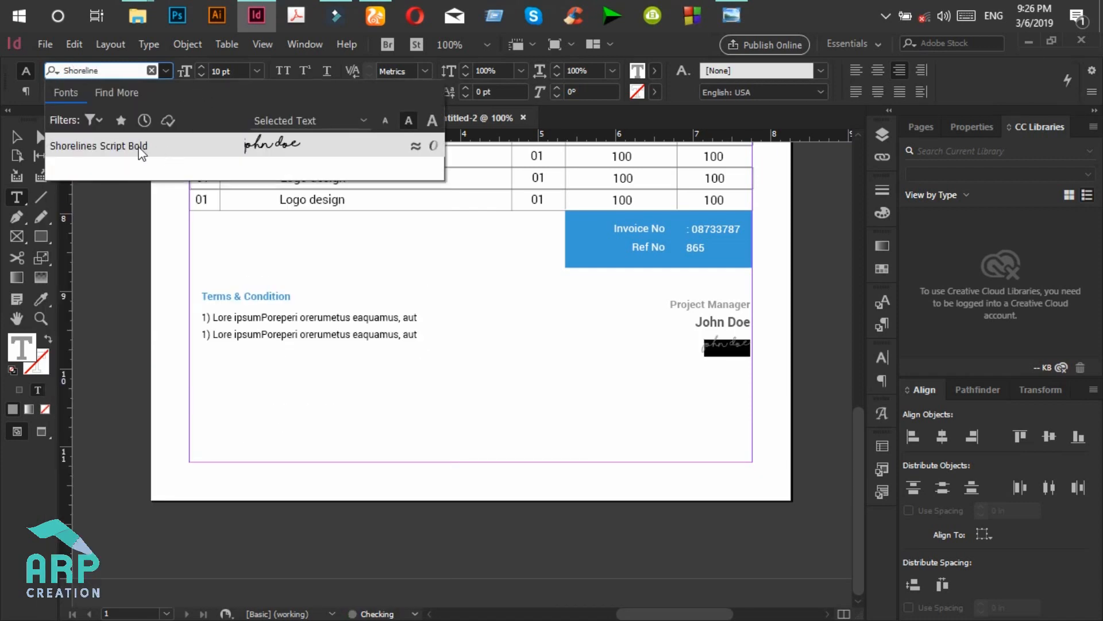
click(139, 146)
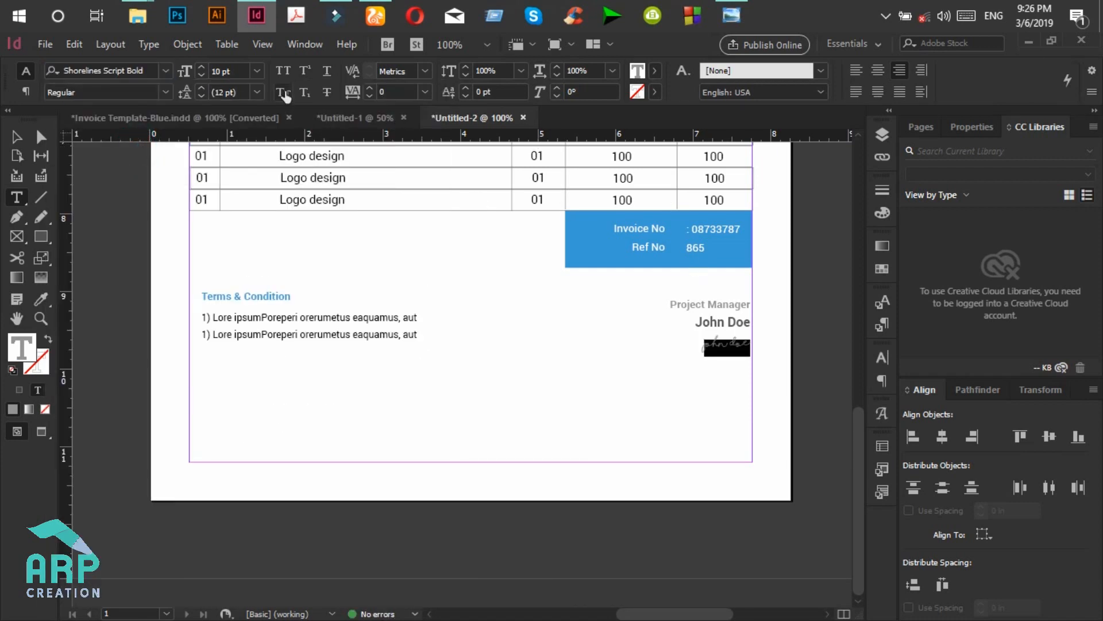
Set the script signature to 27 pt and extend its text frame downward so the signature fits.
click(217, 71)
key(BackSpace)
key(BackSpace)
text(27)
key(Return)
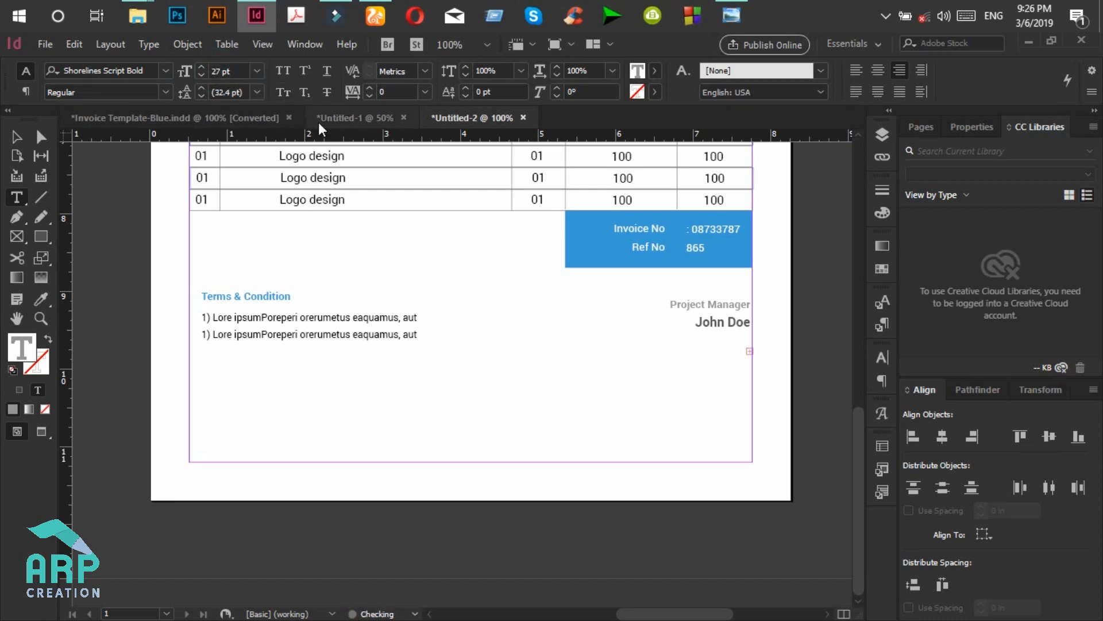
click(16, 136)
drag(664, 365, 666, 396)
Colour the script signature dark grey #343434.
click(16, 197)
click(676, 354)
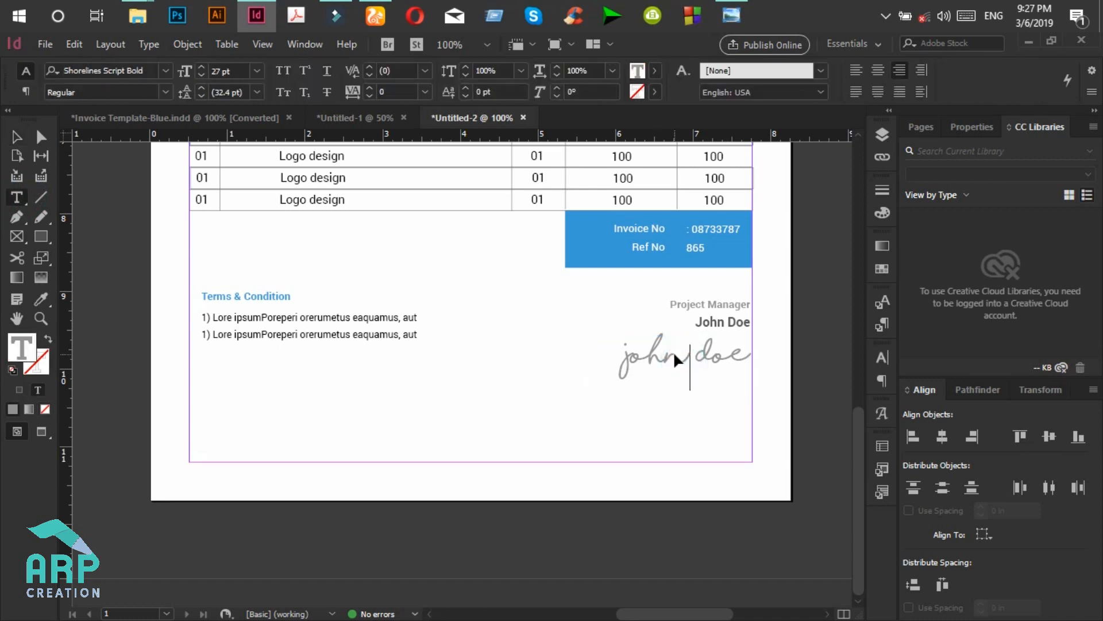
key(ctrl+a)
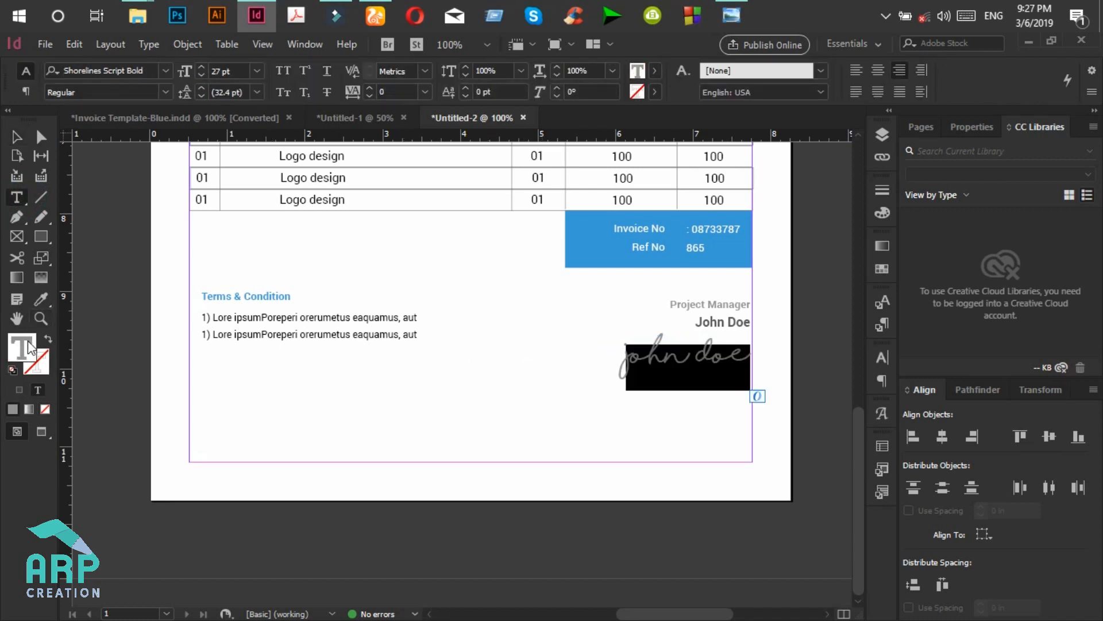
drag(575, 380, 575, 409)
click(701, 224)
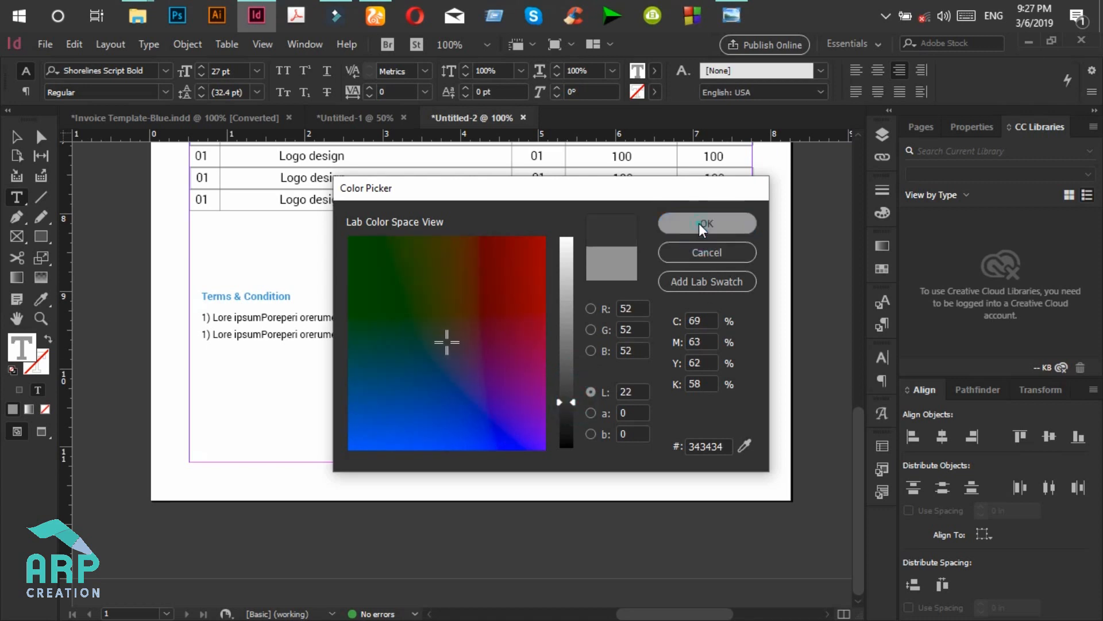
click(23, 140)
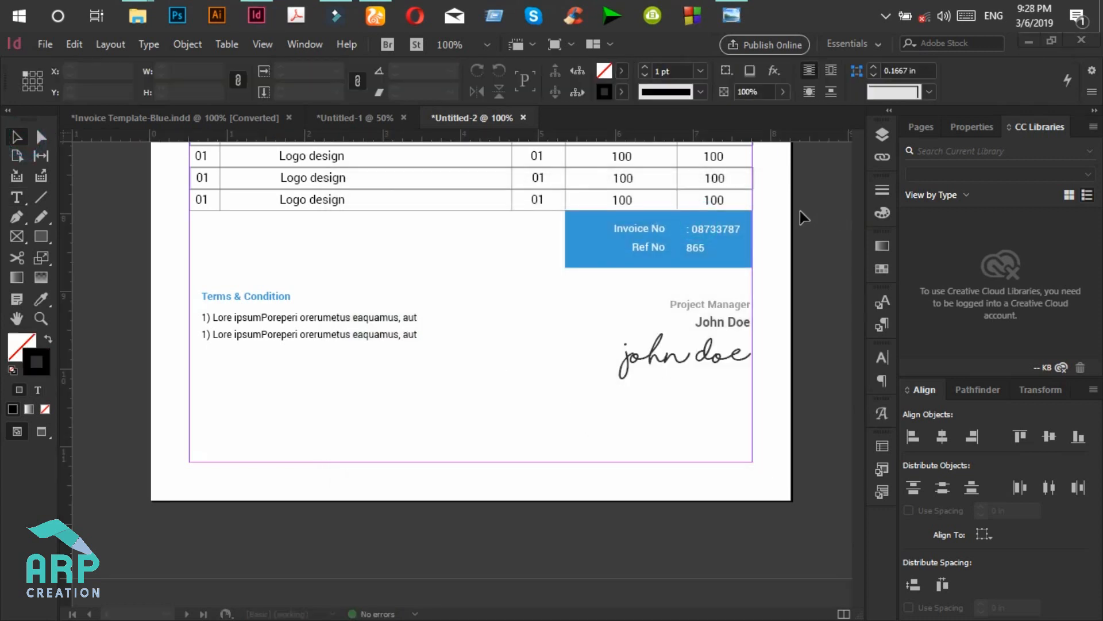
Check the footer design below the signature in the reference invoice image, and return to the InDesign document.
click(742, 17)
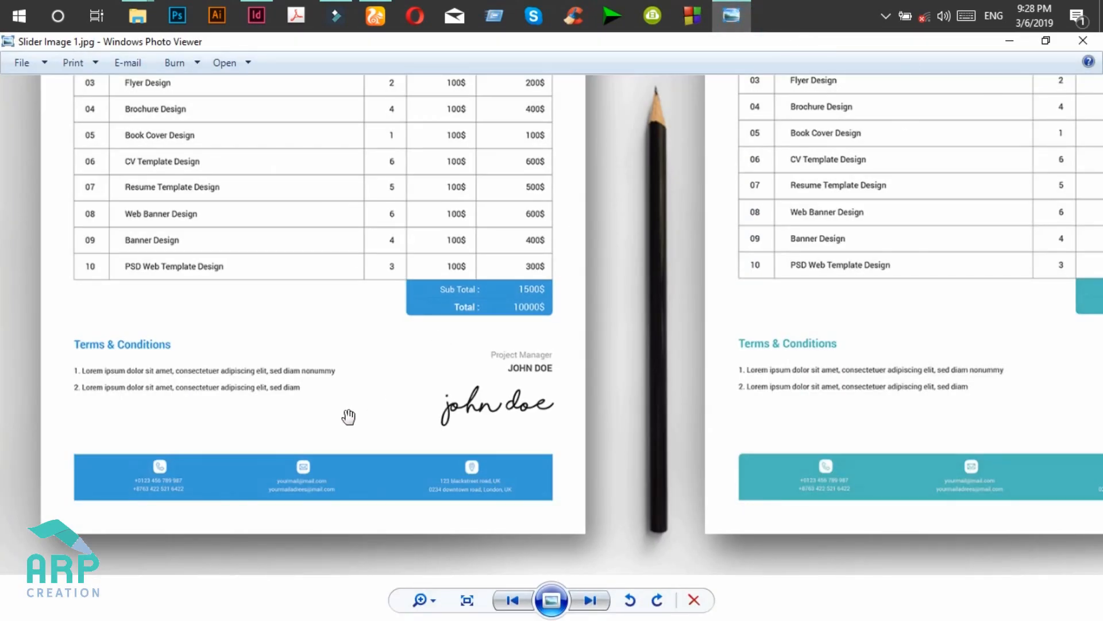
click(1010, 42)
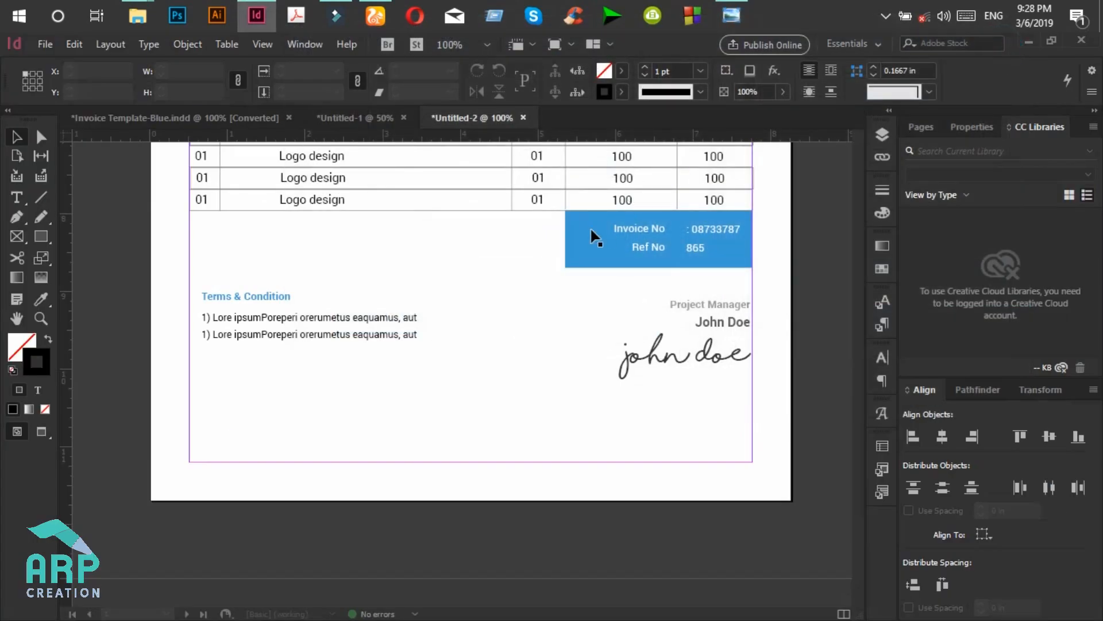
click(582, 238)
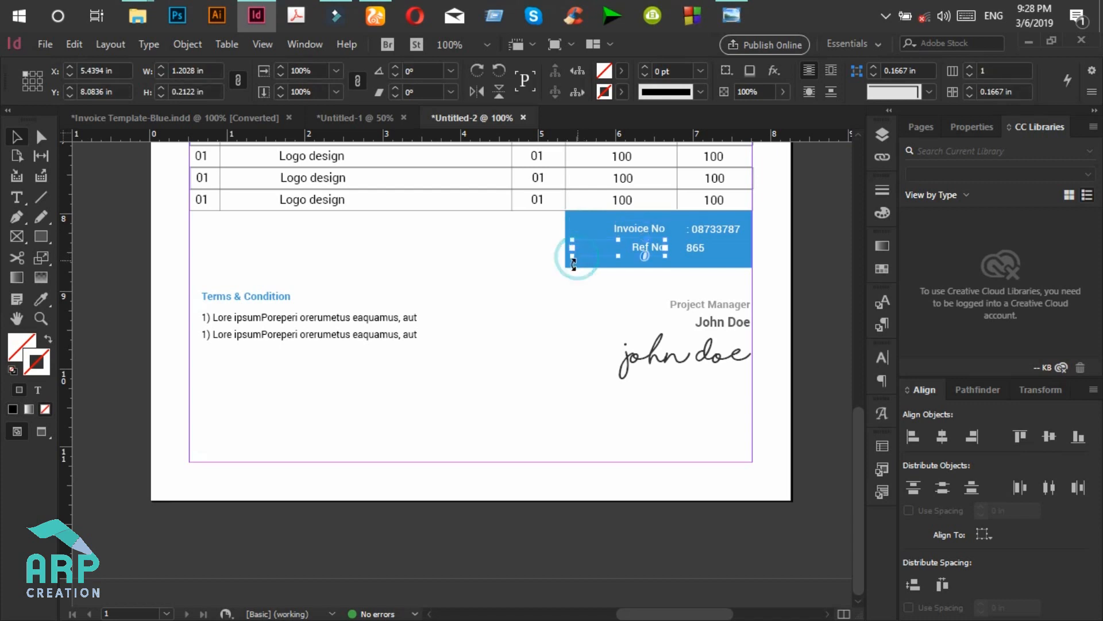
click(564, 269)
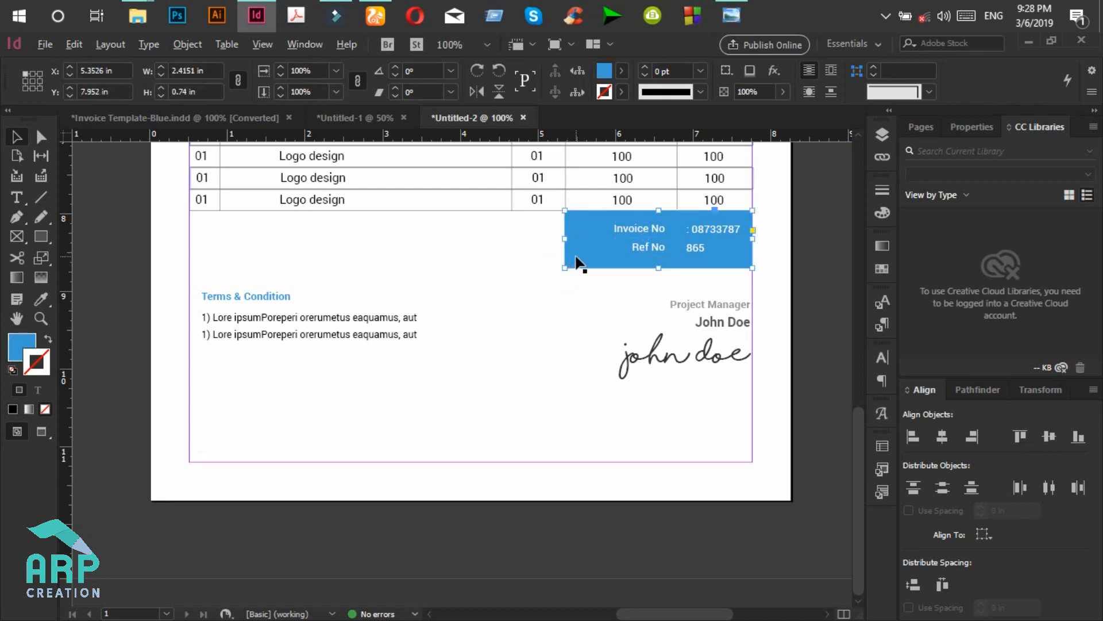
drag(576, 261, 226, 455)
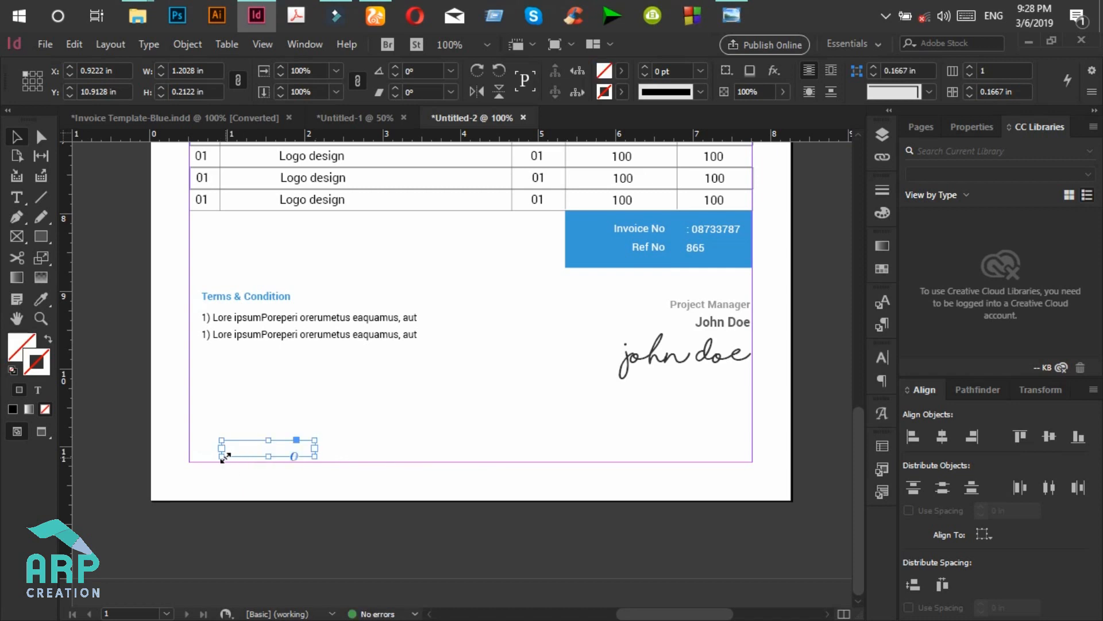
click(226, 458)
Draw a footer rectangle about 7.27 by 0.77 in along the page's lower margin and give it the blue box's fill.
click(41, 237)
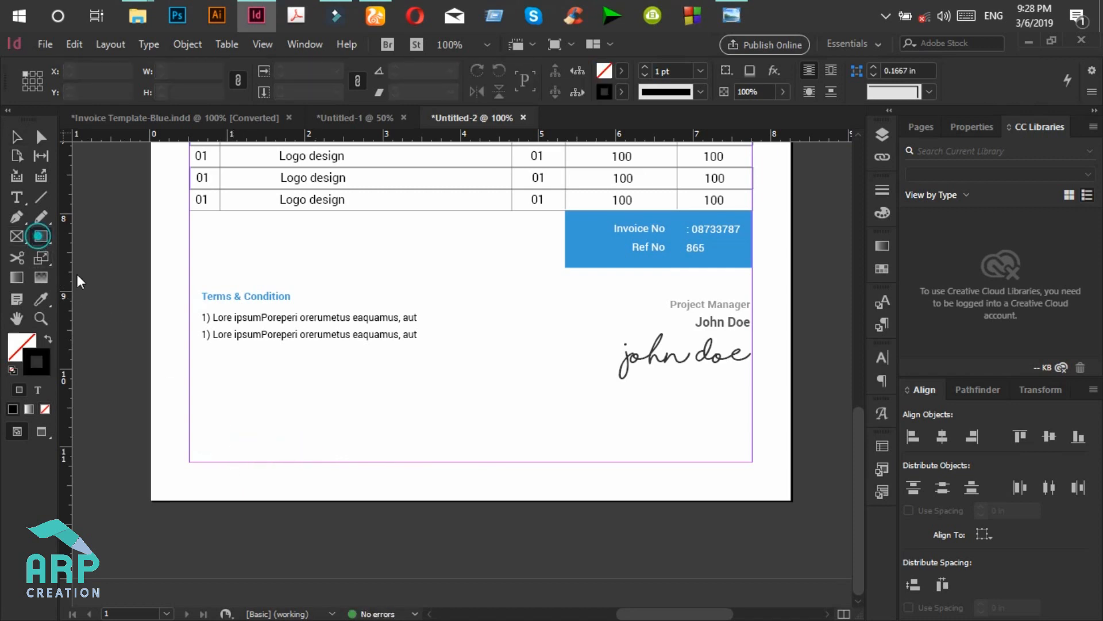
drag(190, 402, 753, 459)
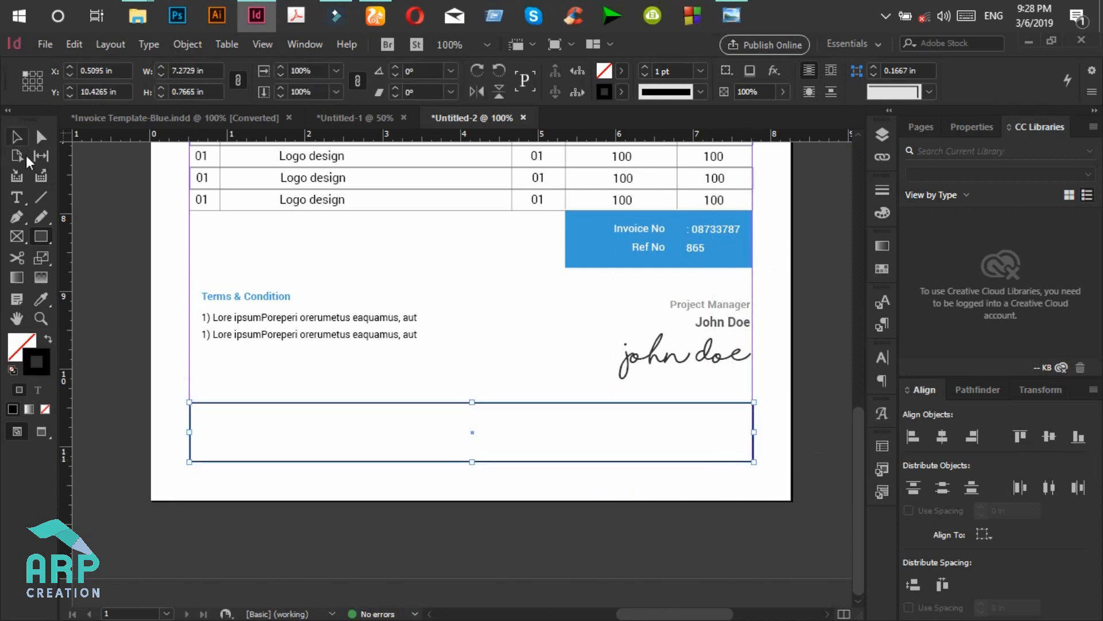
key(i)
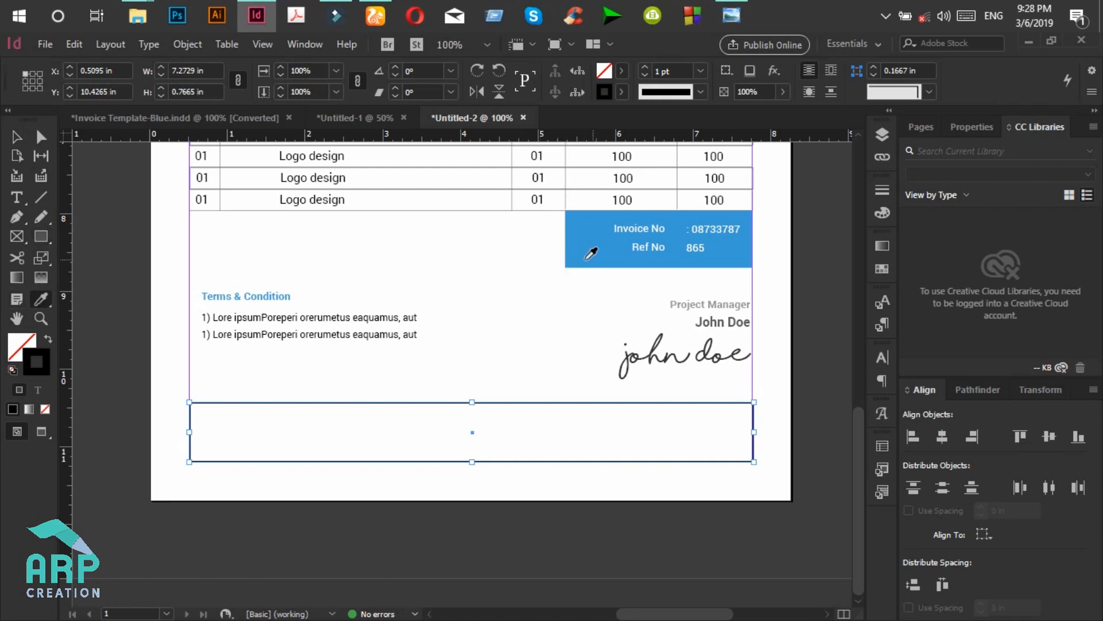
click(574, 253)
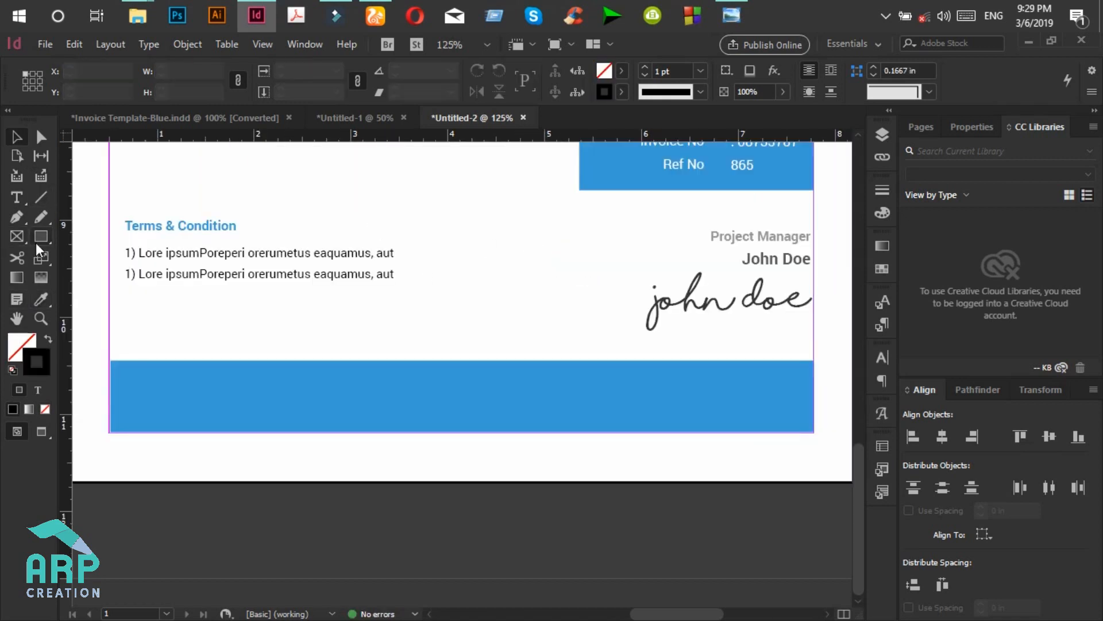
Draw a square about 0.25 in wide near the left end of the blue footer bar and give it a white fill without stroke.
click(38, 241)
drag(155, 372, 184, 396)
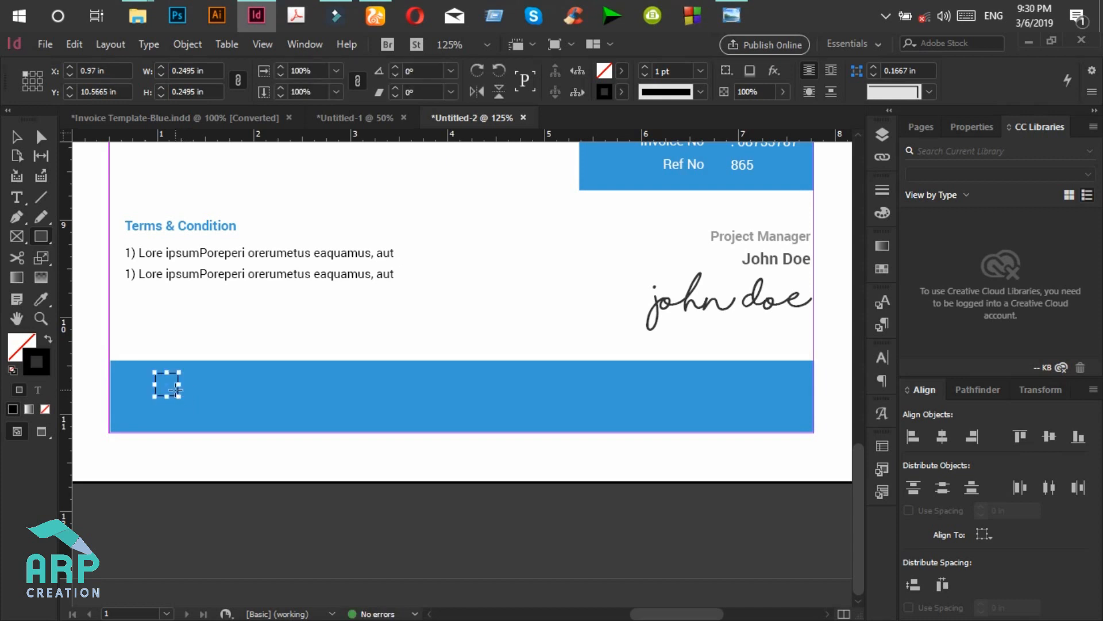
key(i)
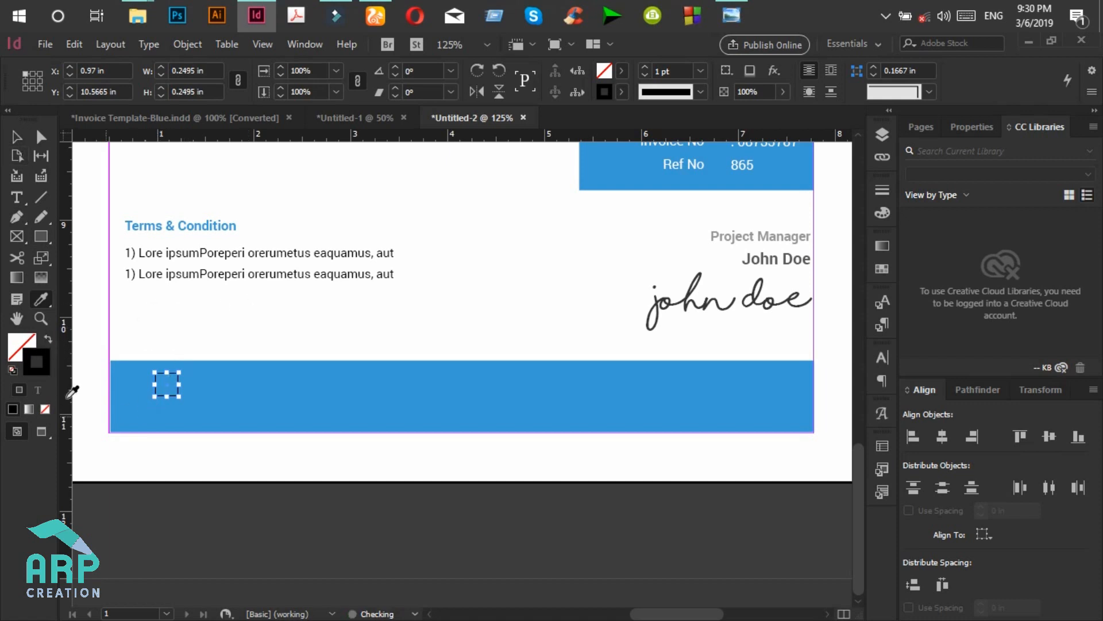
double_click(45, 369)
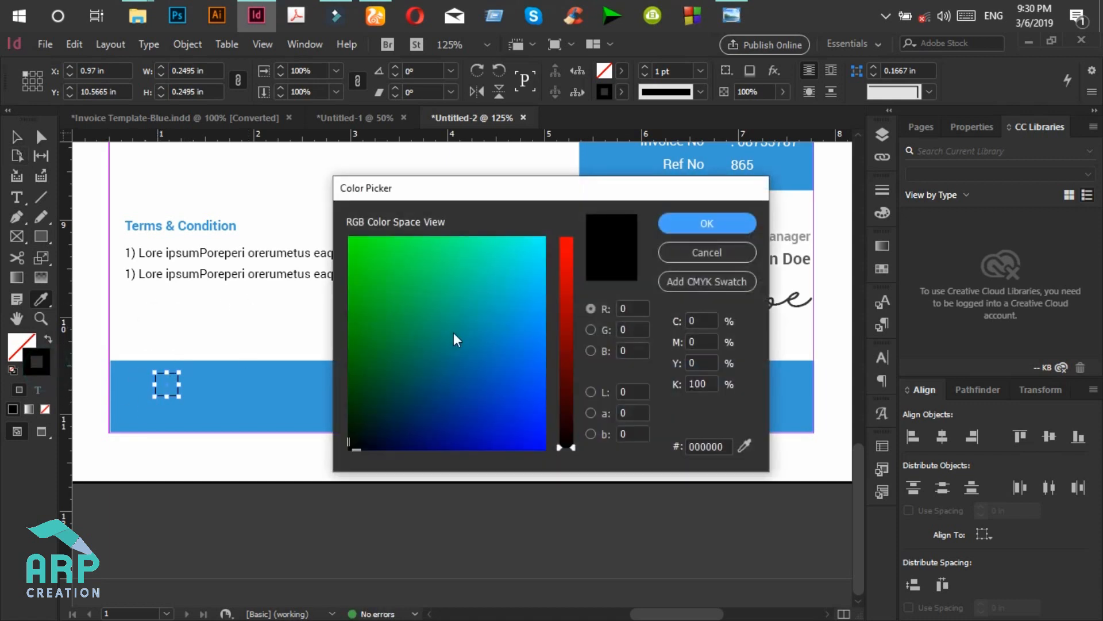
click(590, 392)
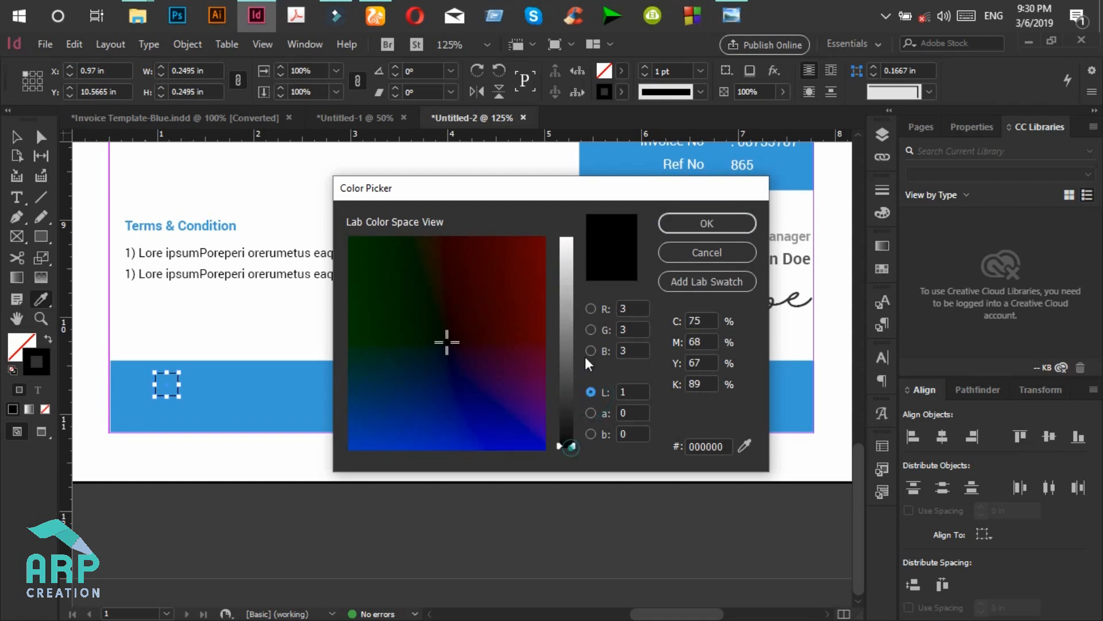
drag(567, 442, 568, 237)
click(705, 223)
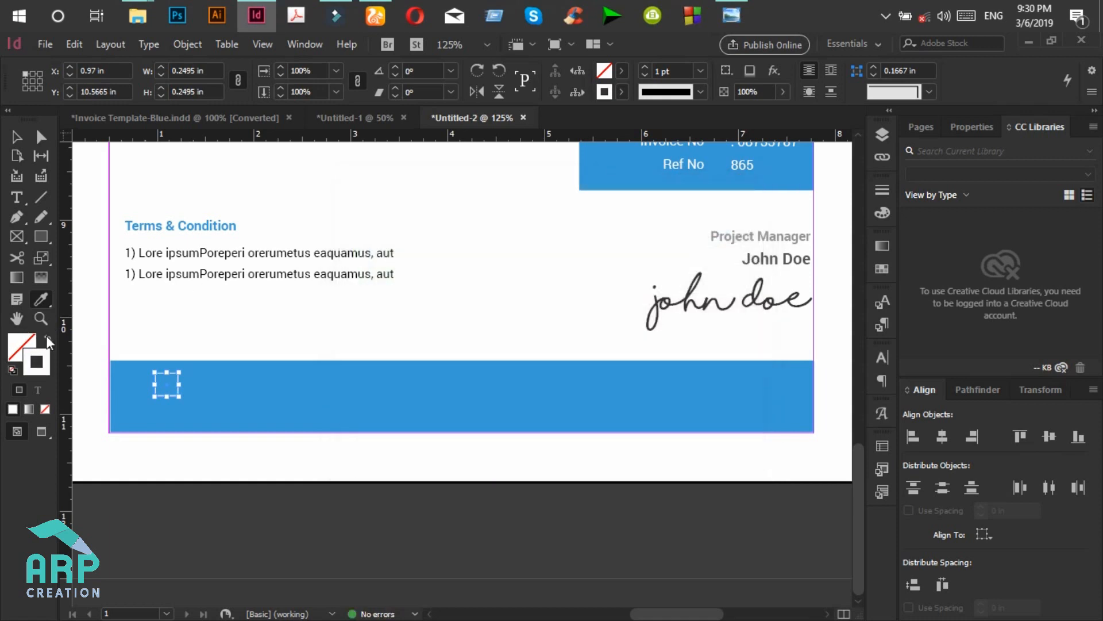
click(49, 339)
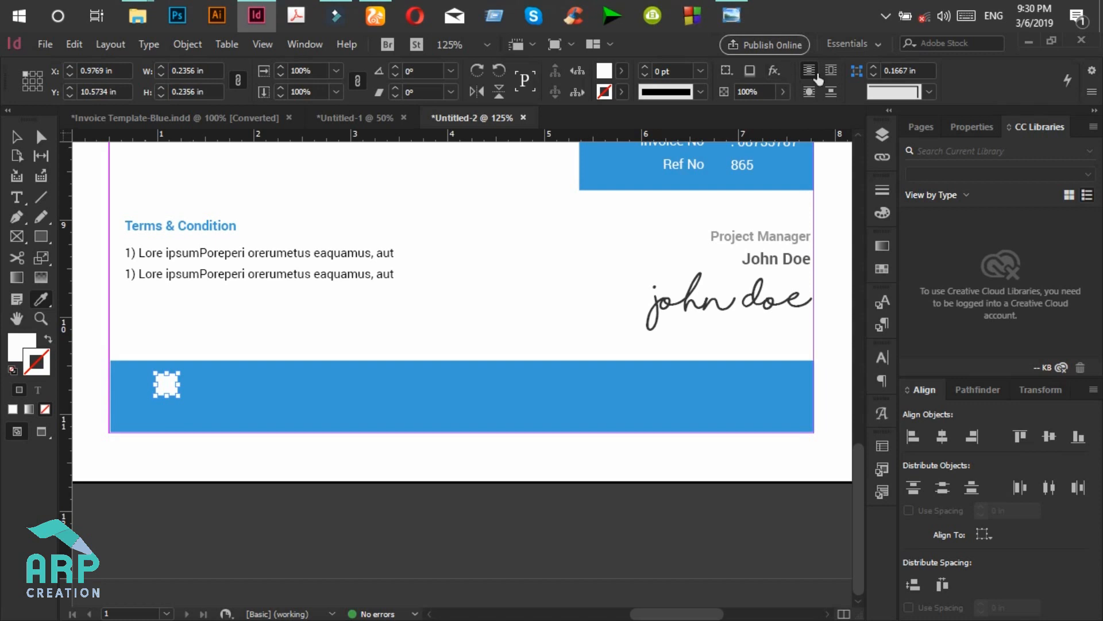
Apply rounded corners of 0.125 in to all four corners of the white square.
click(864, 71)
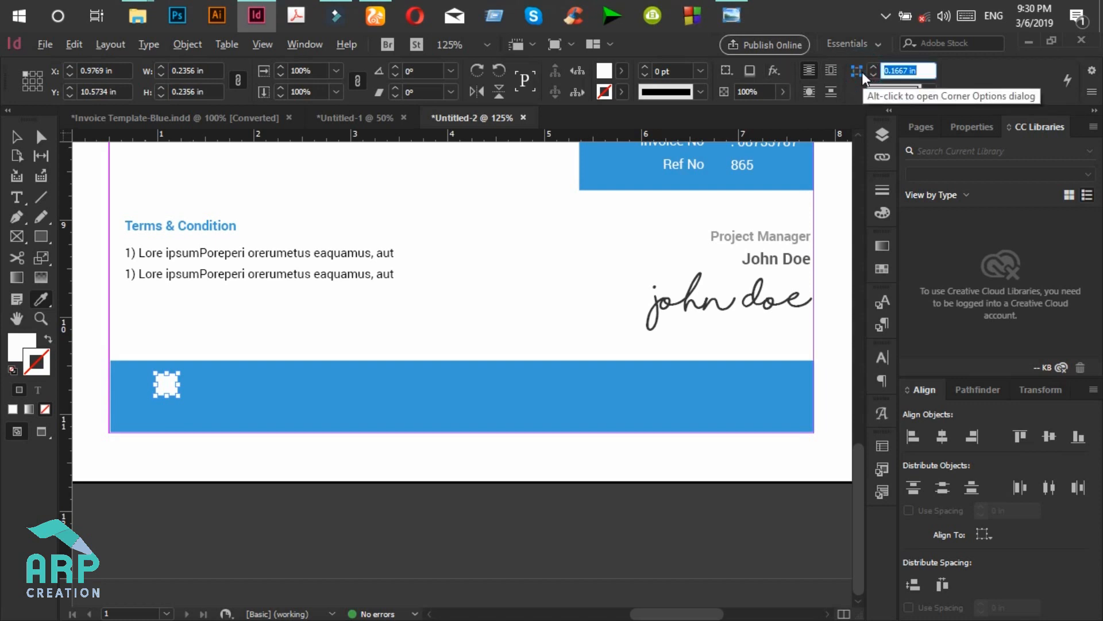
alt+click(857, 71)
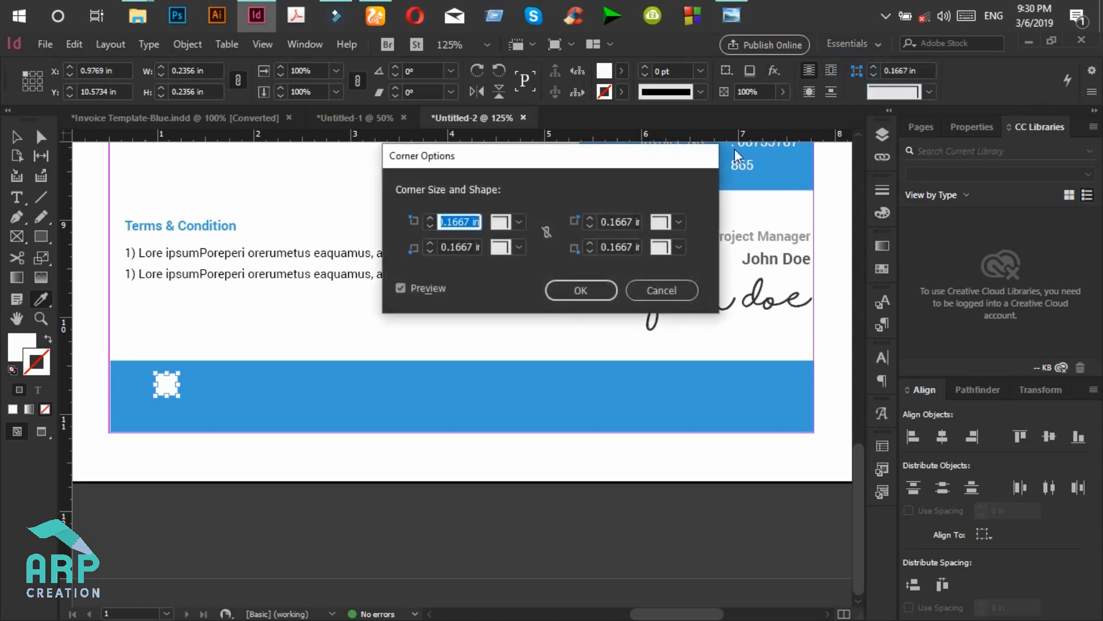
click(520, 222)
click(526, 220)
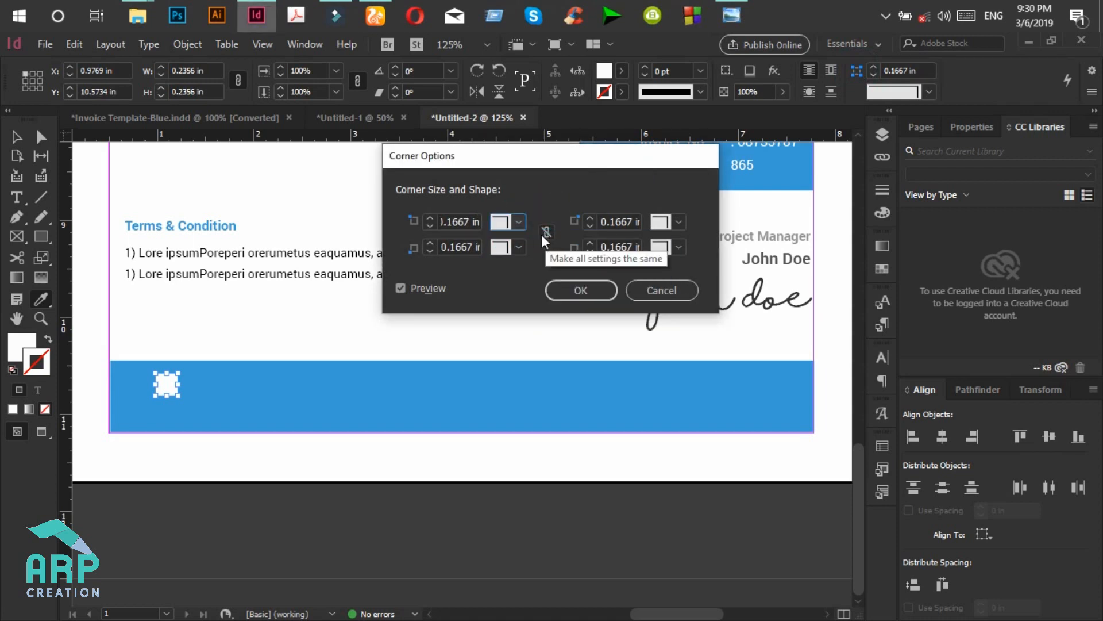
click(545, 236)
click(519, 220)
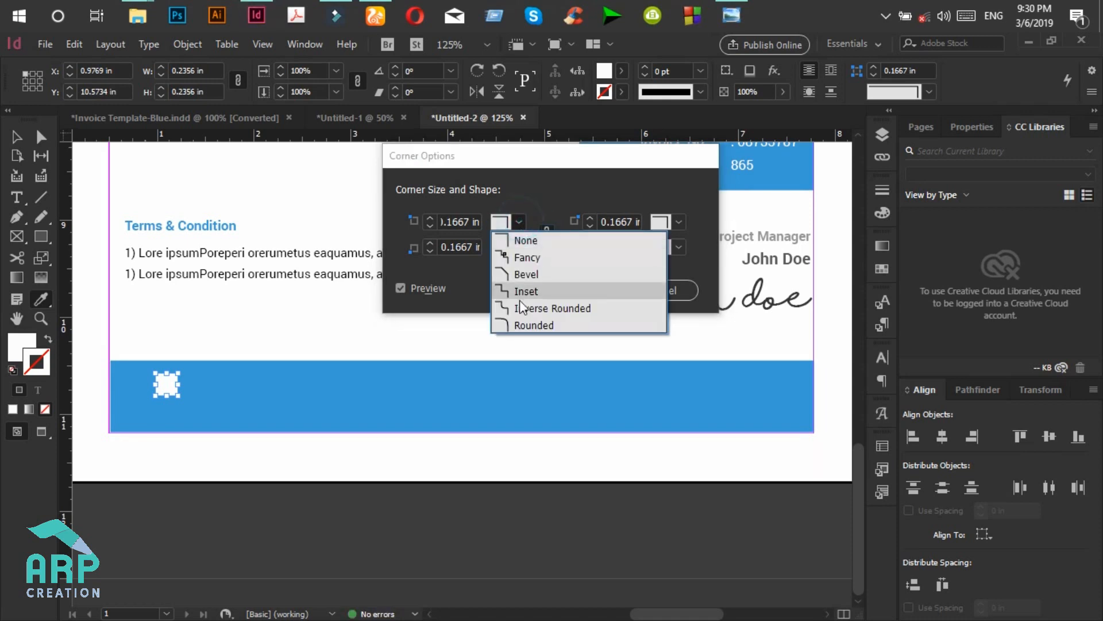
click(520, 325)
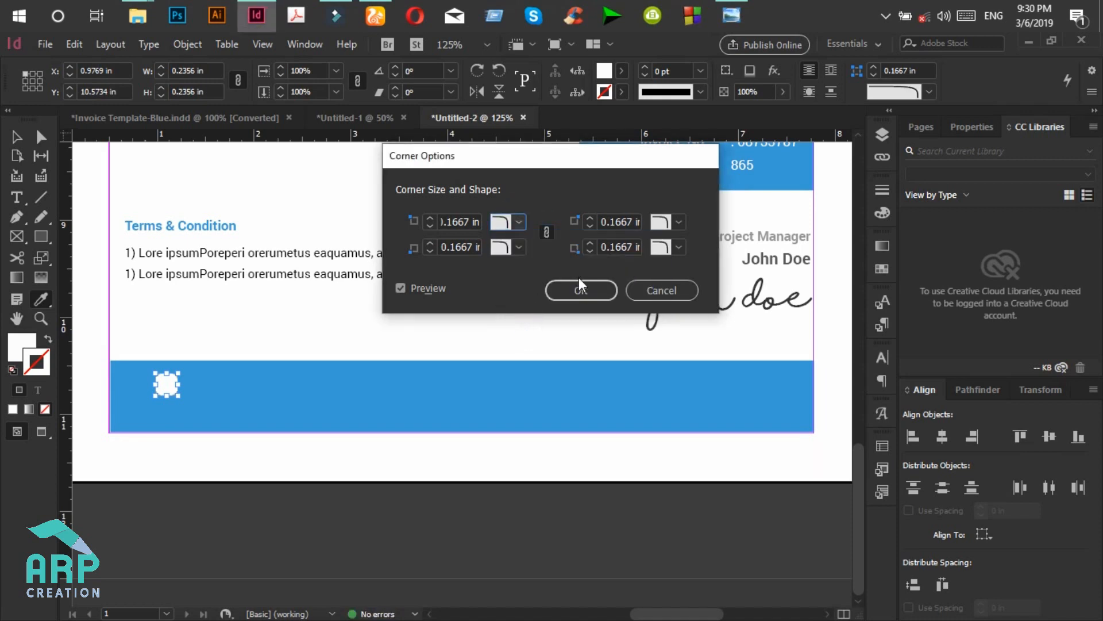
click(428, 251)
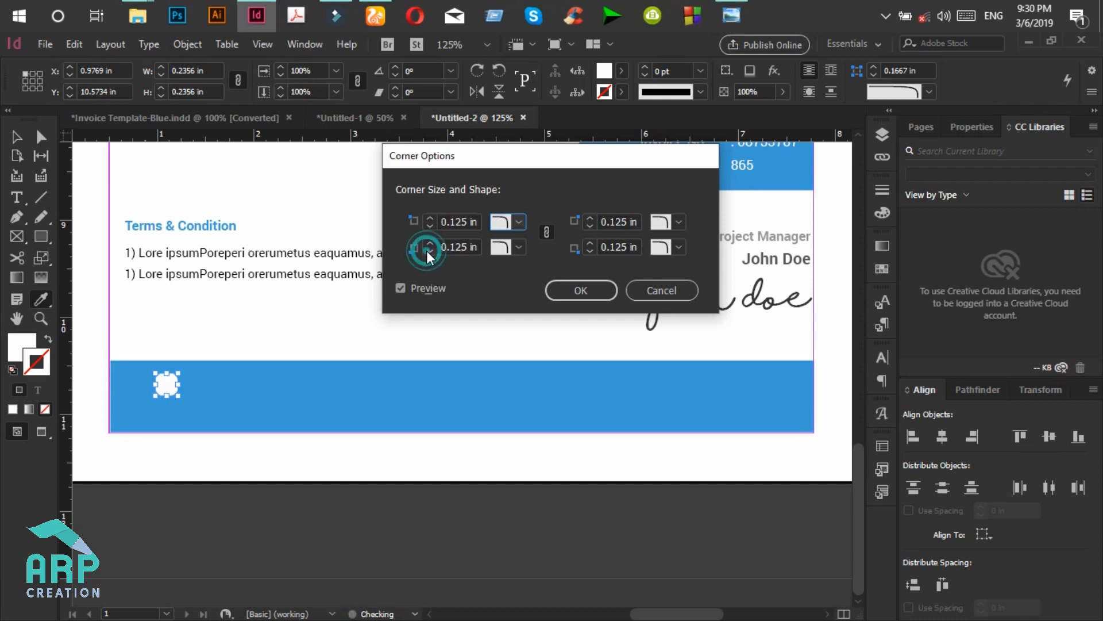
click(564, 288)
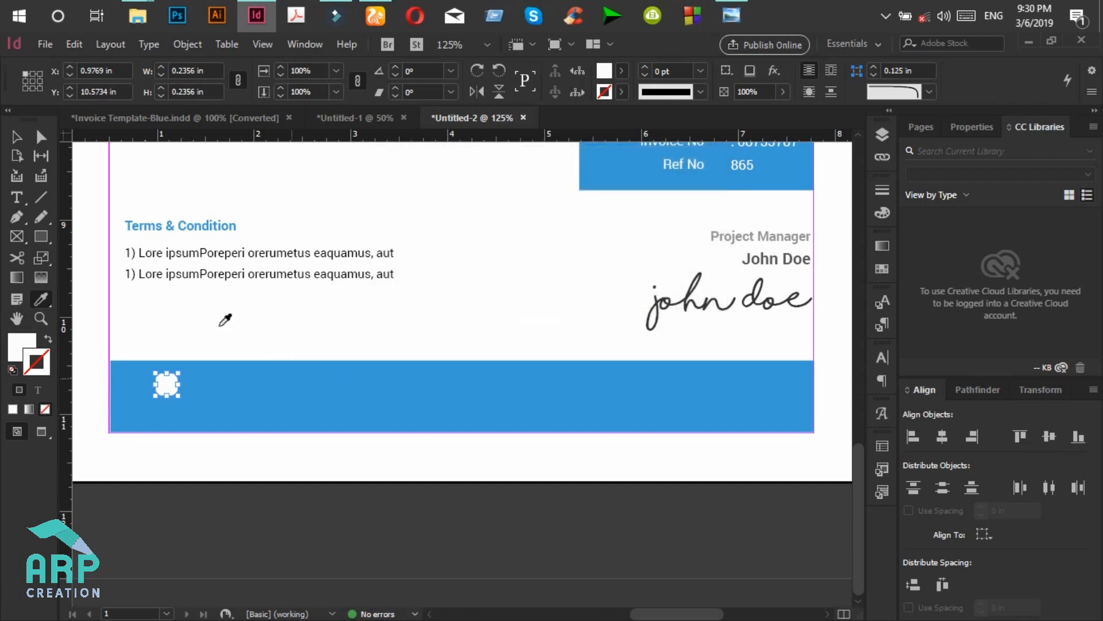
key(v)
click(200, 323)
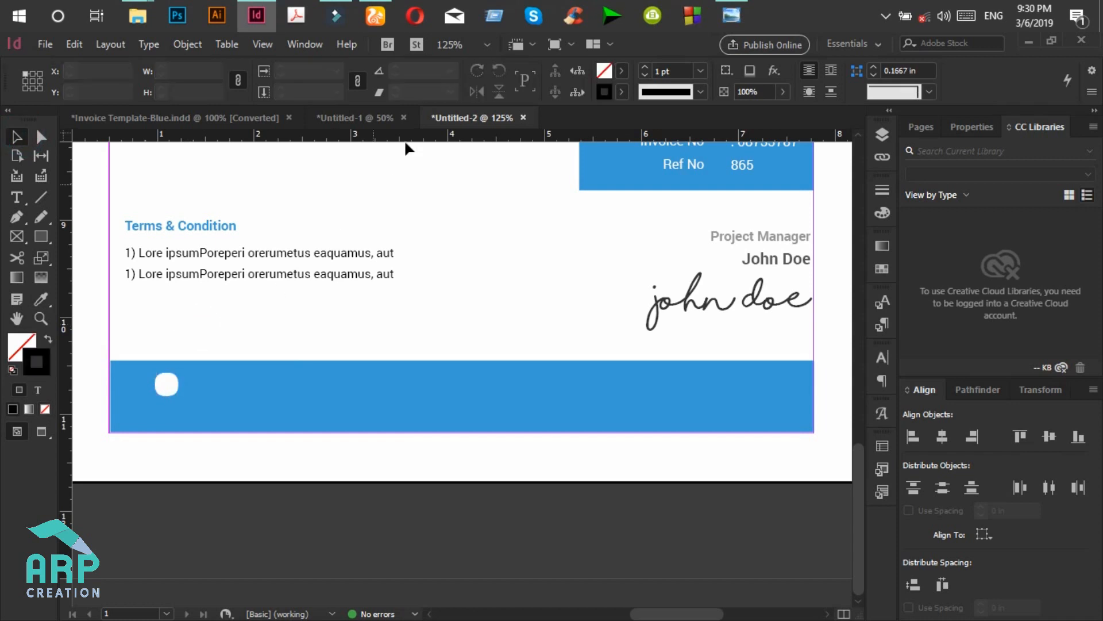
Copy the phone icon from the Untitled-1 document and return to the Untitled-2 invoice.
click(348, 115)
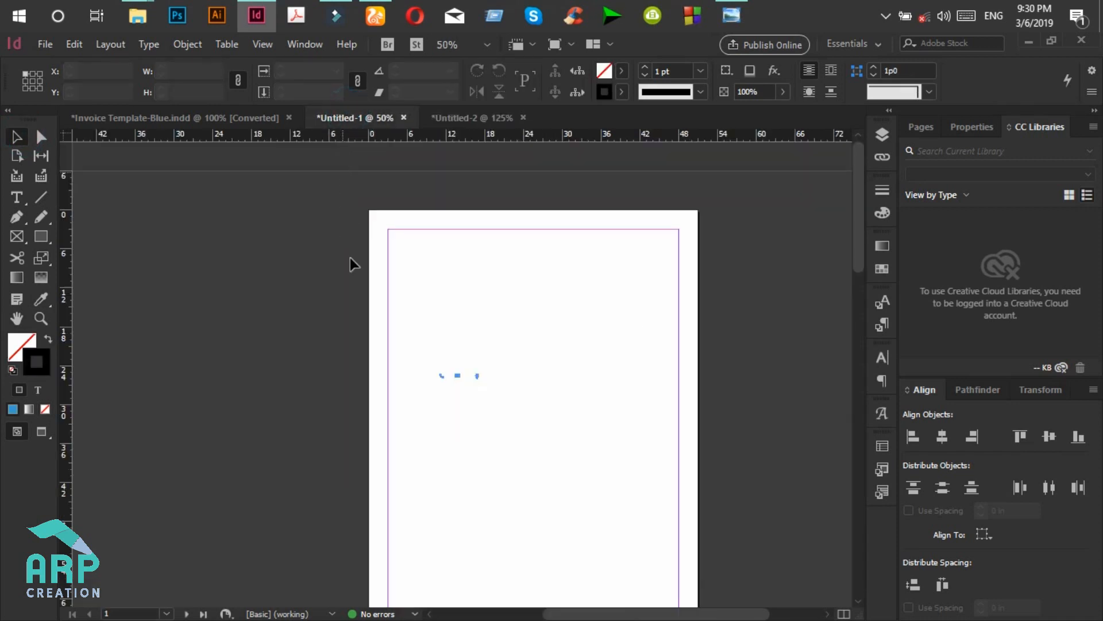
key(ctrl+equal)
key(ctrl+equal)
key(ctrl+equal)
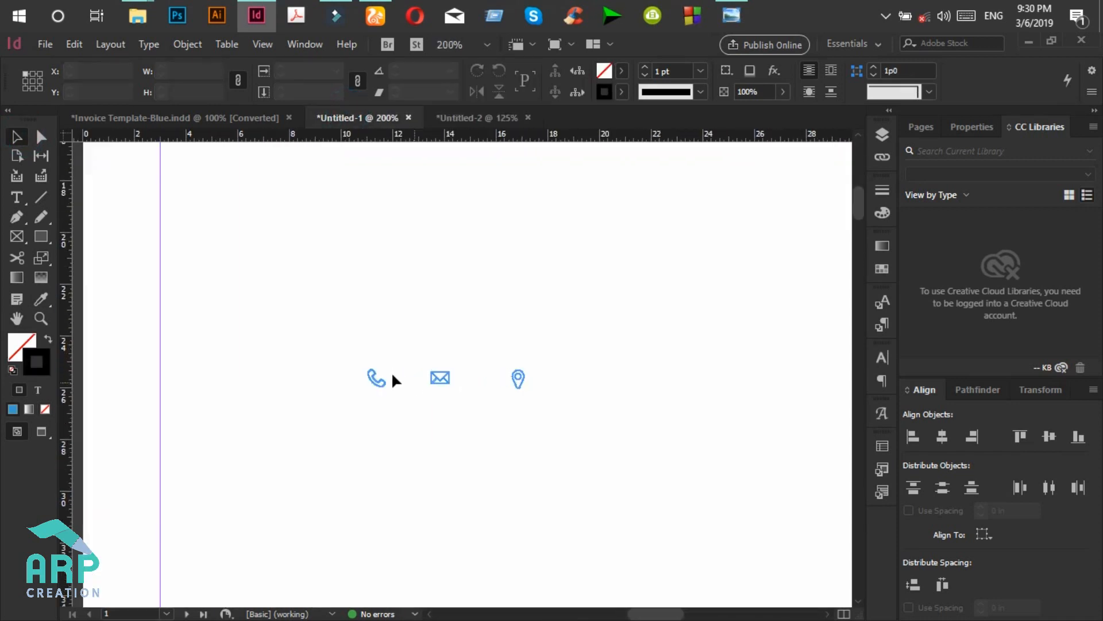
drag(237, 340, 348, 446)
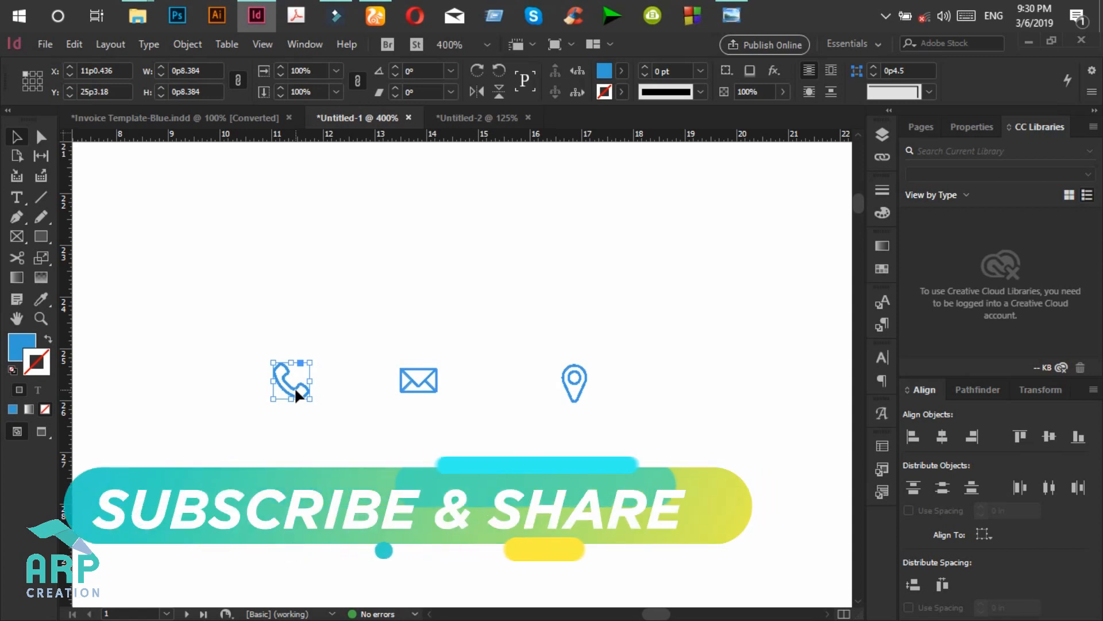
click(466, 117)
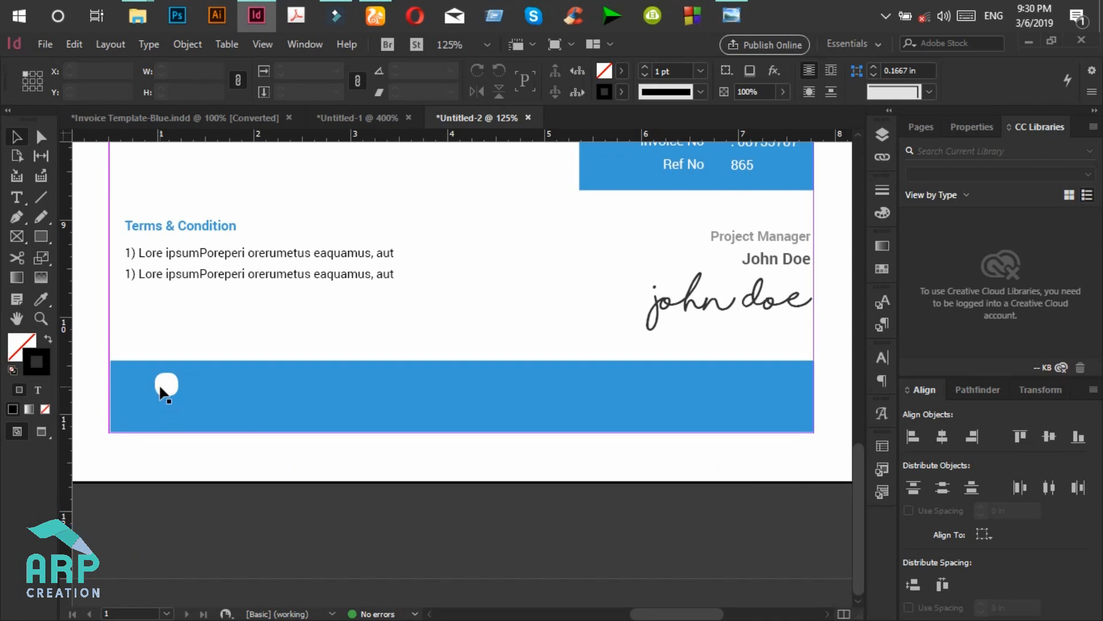
Paste the phone icon centred on the footer's white rounded square, and duplicate the square along the bar for the other contact icons.
click(162, 394)
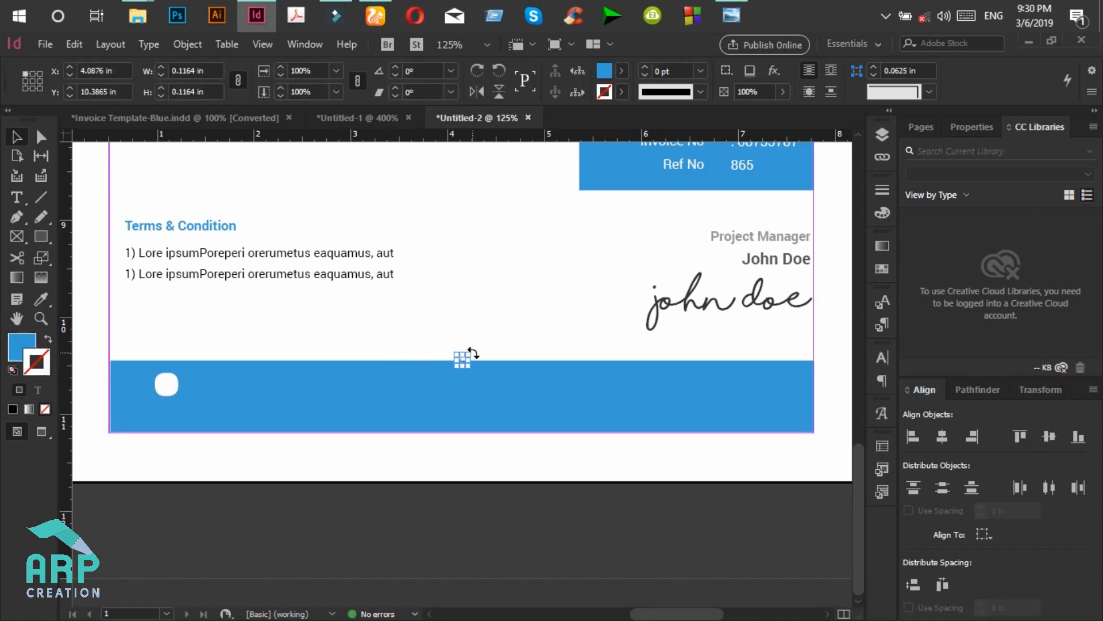
drag(463, 358, 170, 391)
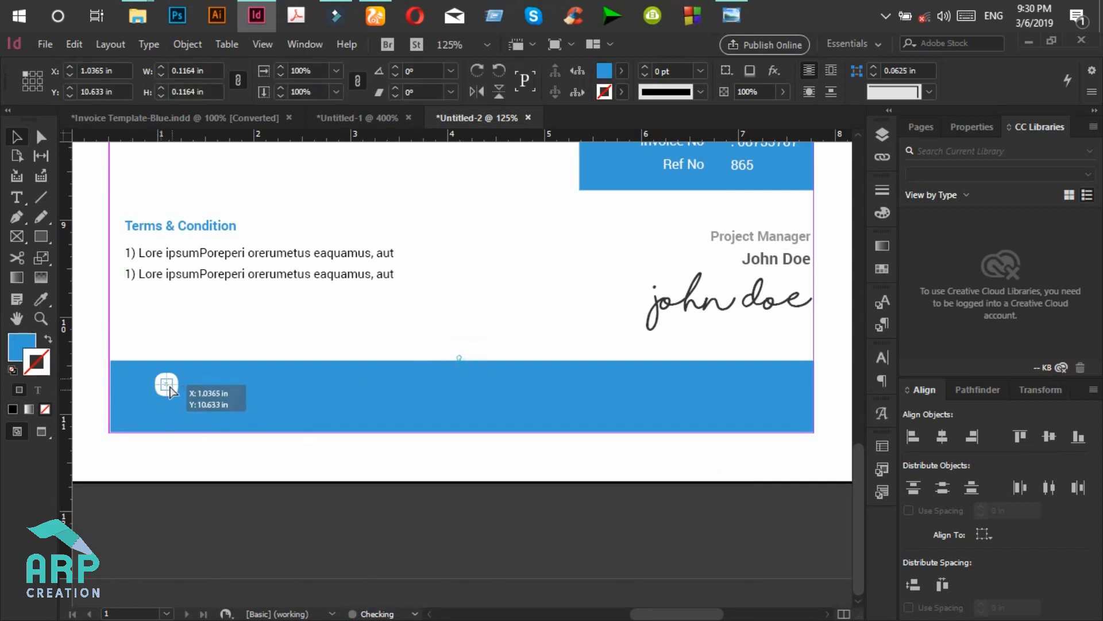
click(260, 319)
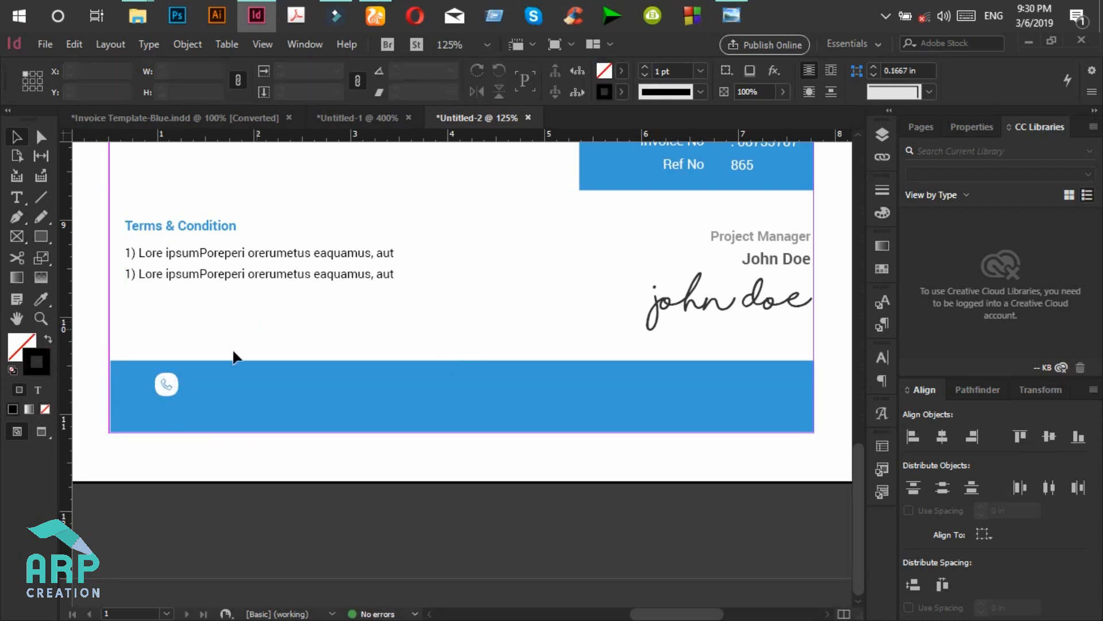
click(175, 377)
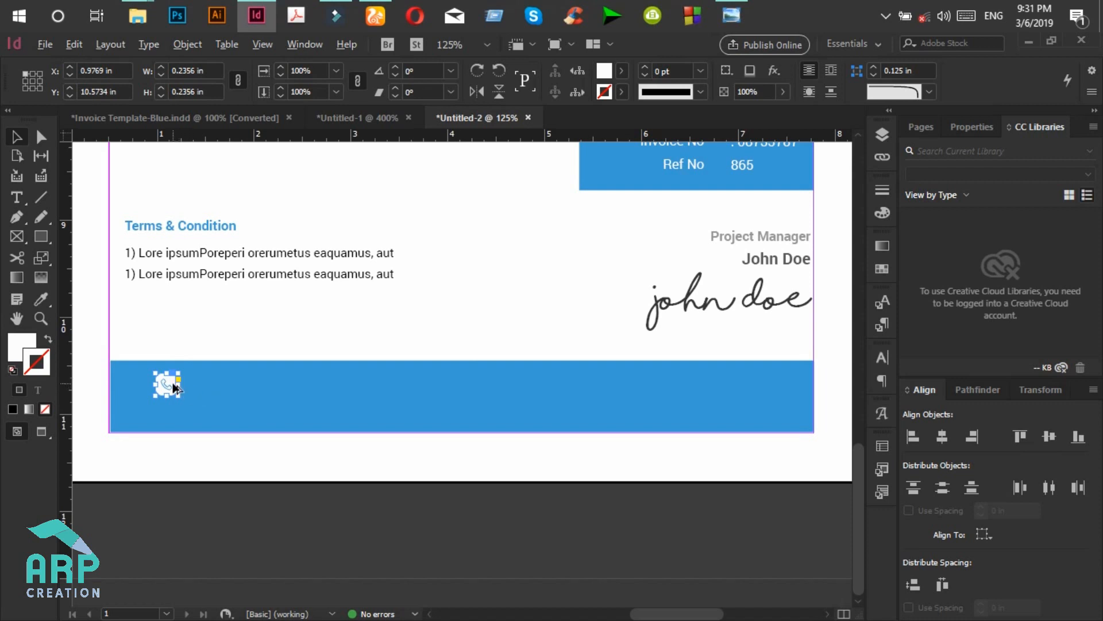
drag(174, 382, 696, 380)
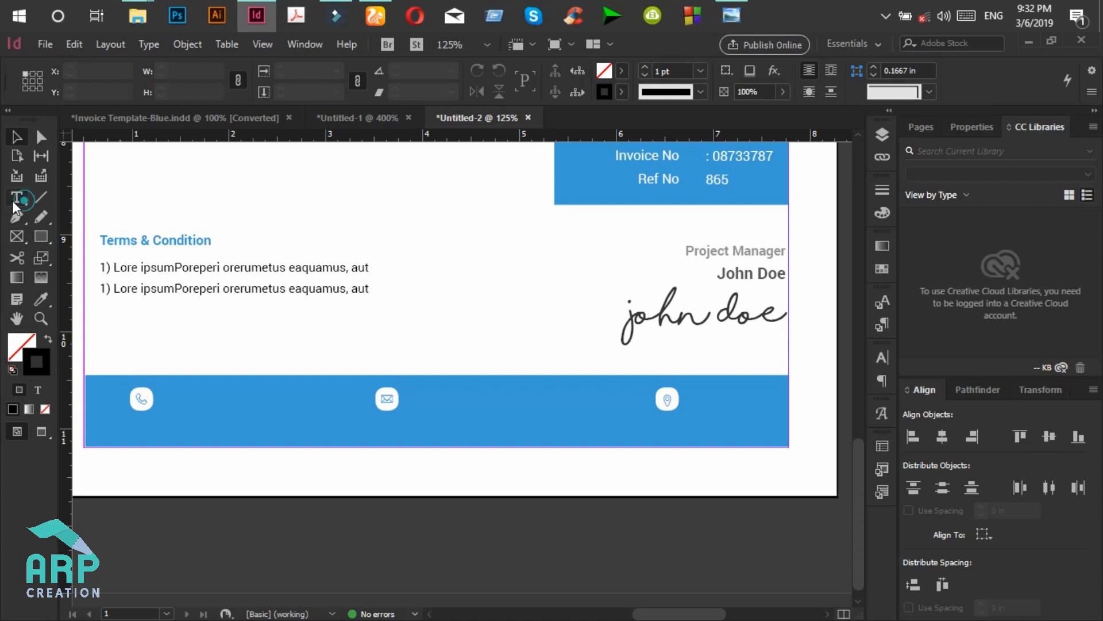
Draw a text frame under the phone icon in the footer and enter a placeholder phone number.
click(17, 197)
drag(122, 419, 198, 438)
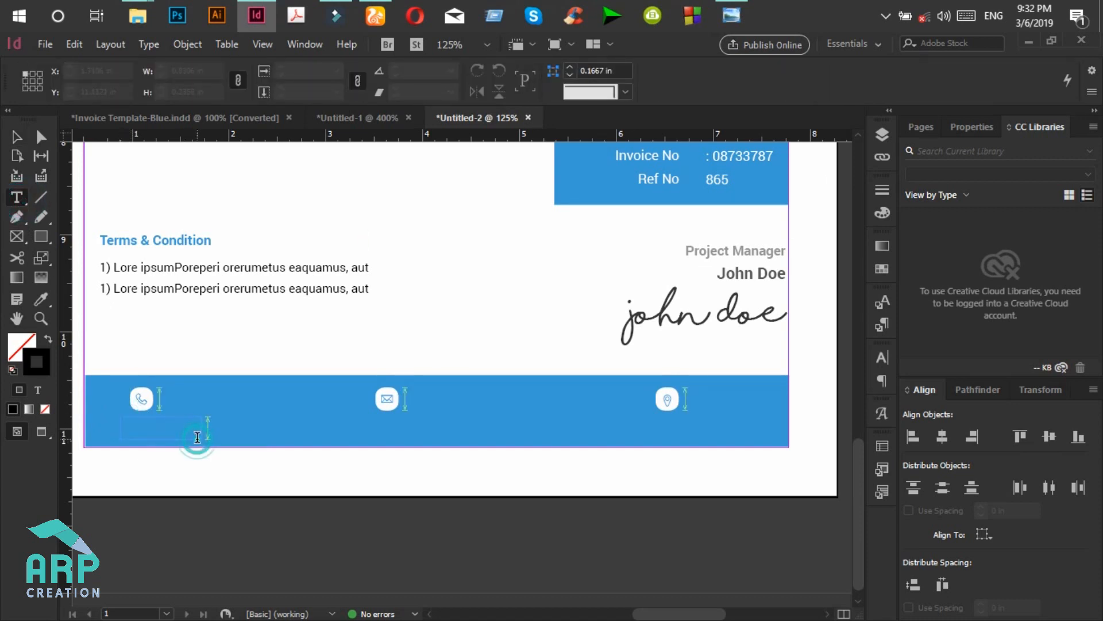
text(9844 5533)
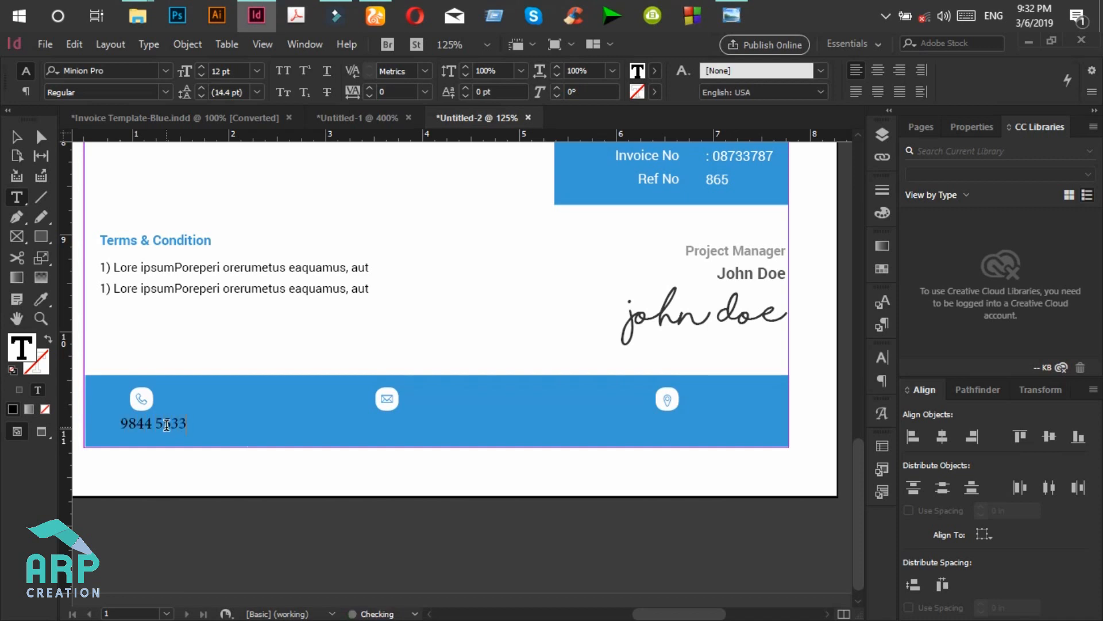
Format the footer phone number as 6 pt Roboto Regular in the Paper colour.
key(ctrl+a)
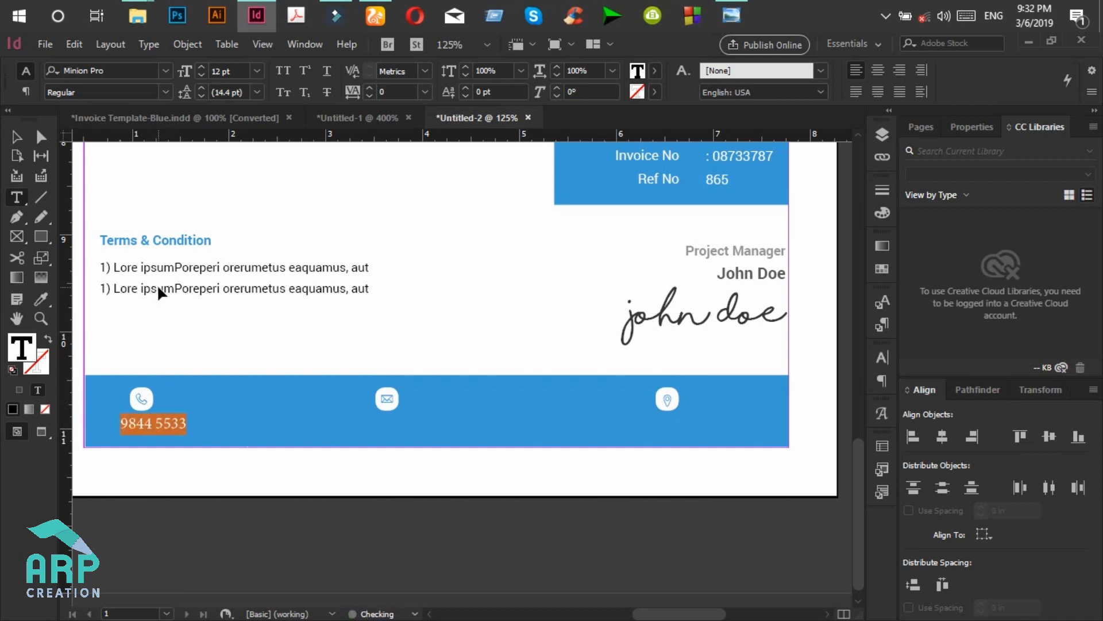
click(220, 71)
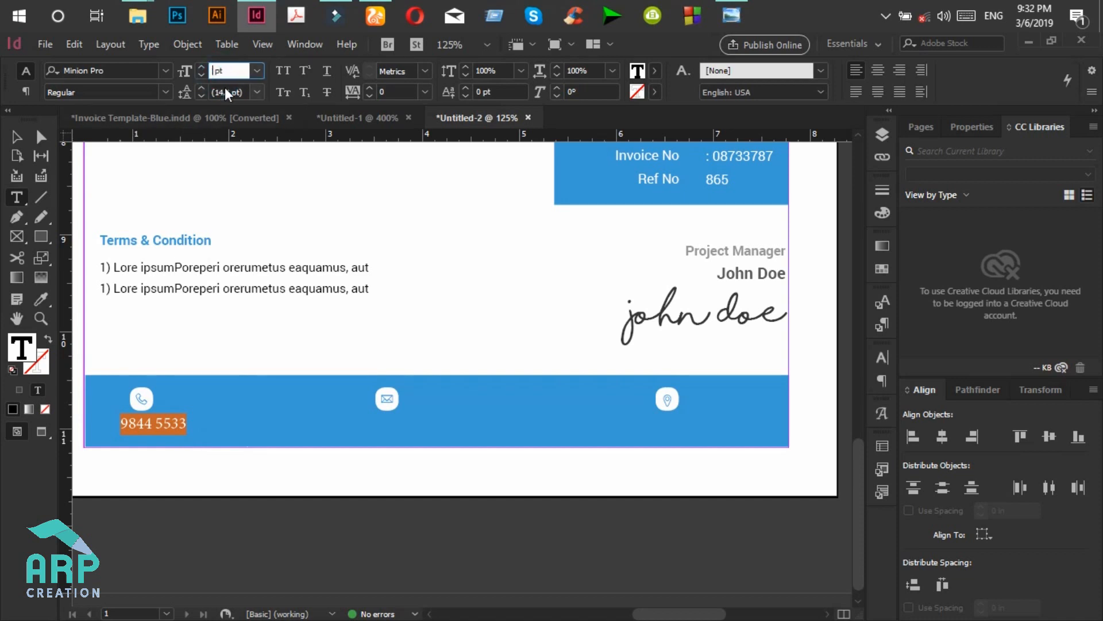
text(6)
key(Return)
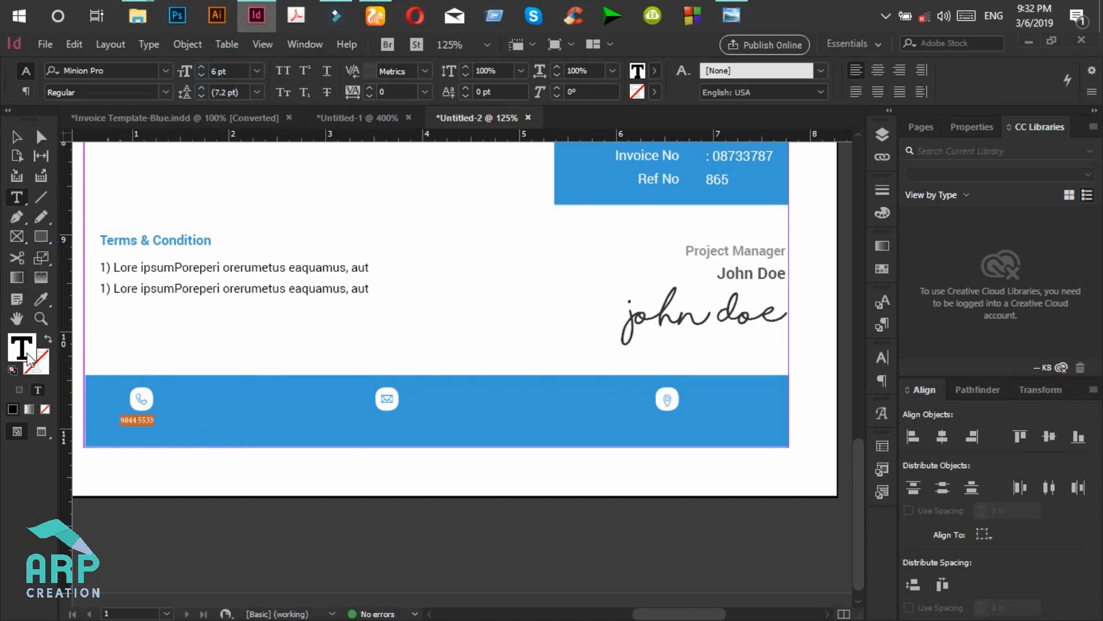
click(654, 70)
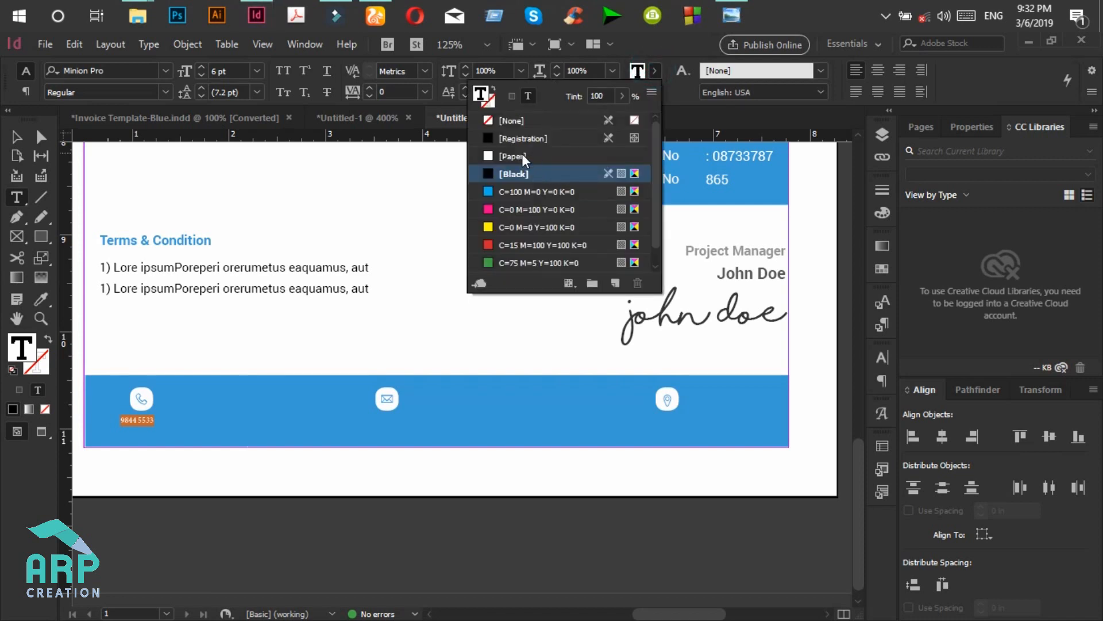
click(506, 155)
click(119, 70)
key(BackSpace)
text(roboto)
key(Return)
click(161, 92)
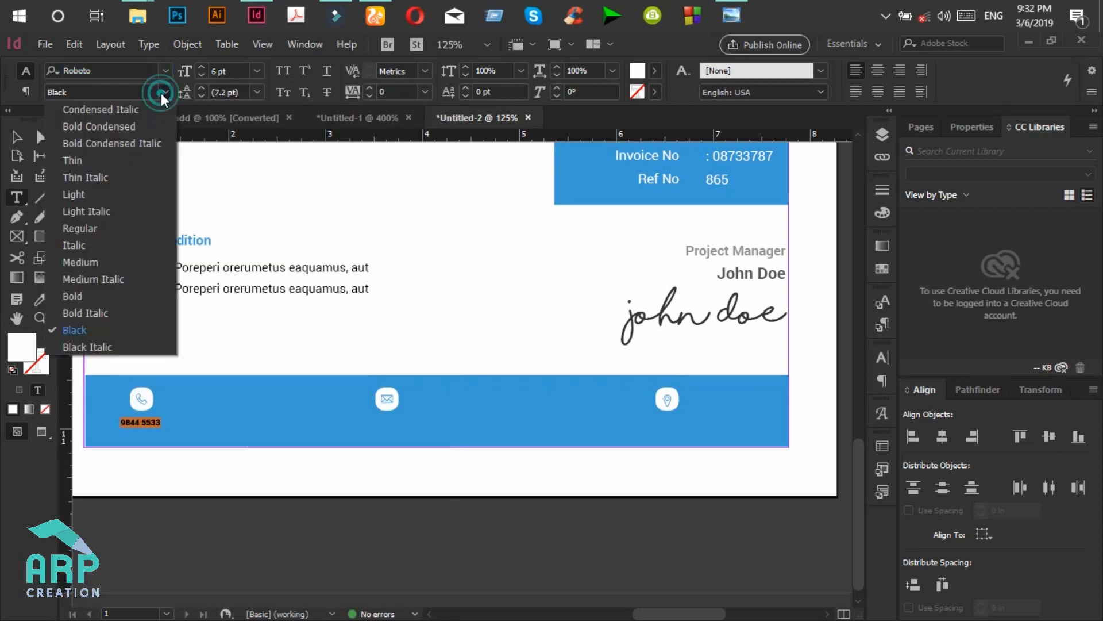
click(90, 228)
Shrink the phone number's frame to about 0.83 by 0.12 in and centre its text.
click(16, 136)
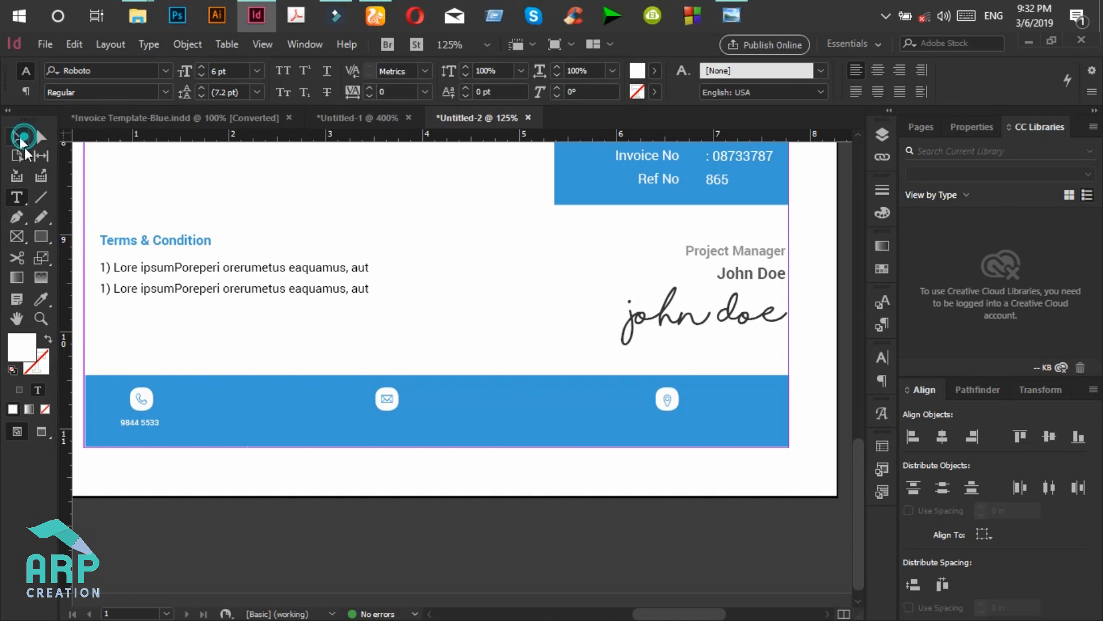
click(163, 422)
drag(161, 439, 165, 429)
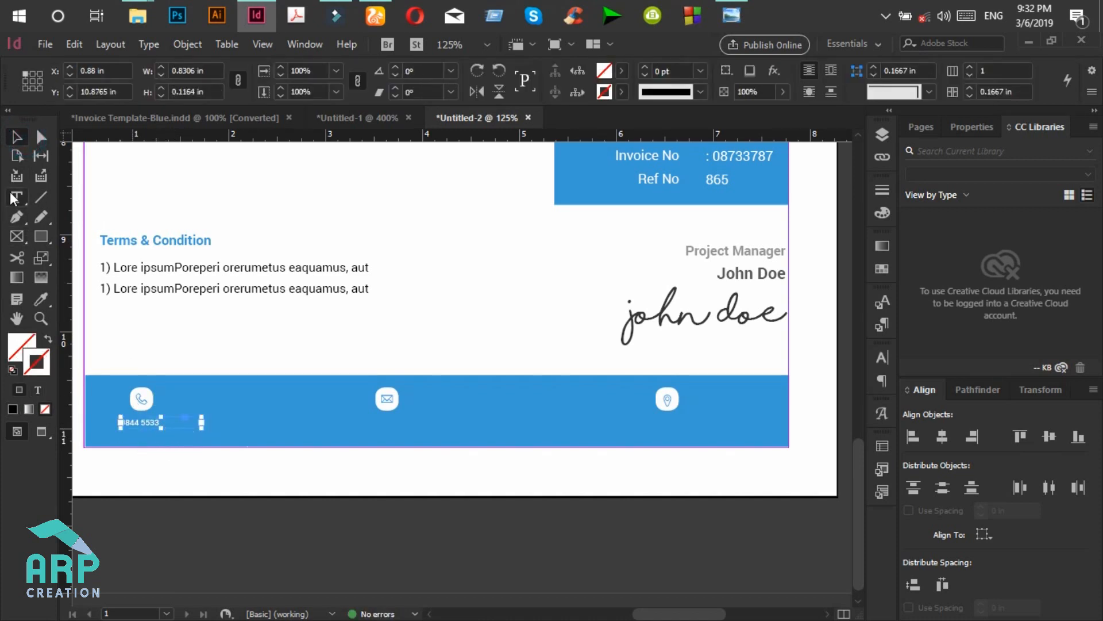
key(t)
click(878, 74)
click(17, 137)
Duplicate the phone number line directly below itself, and copy both lines under the mail and location icons.
drag(171, 425, 172, 430)
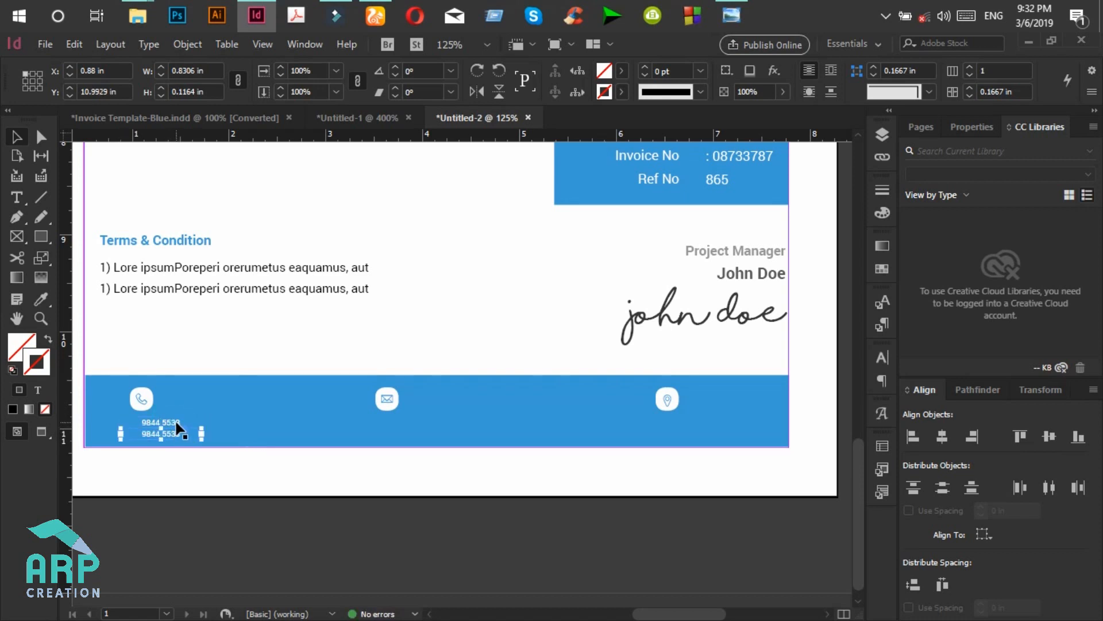
shift+click(177, 430)
drag(178, 426, 668, 424)
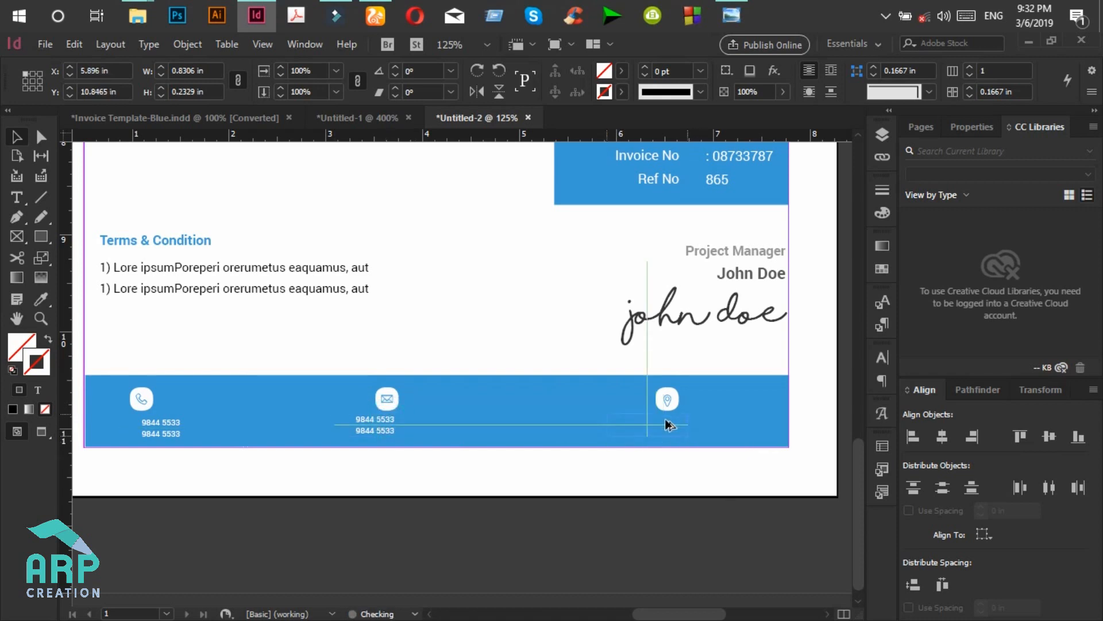
key(shift+Right)
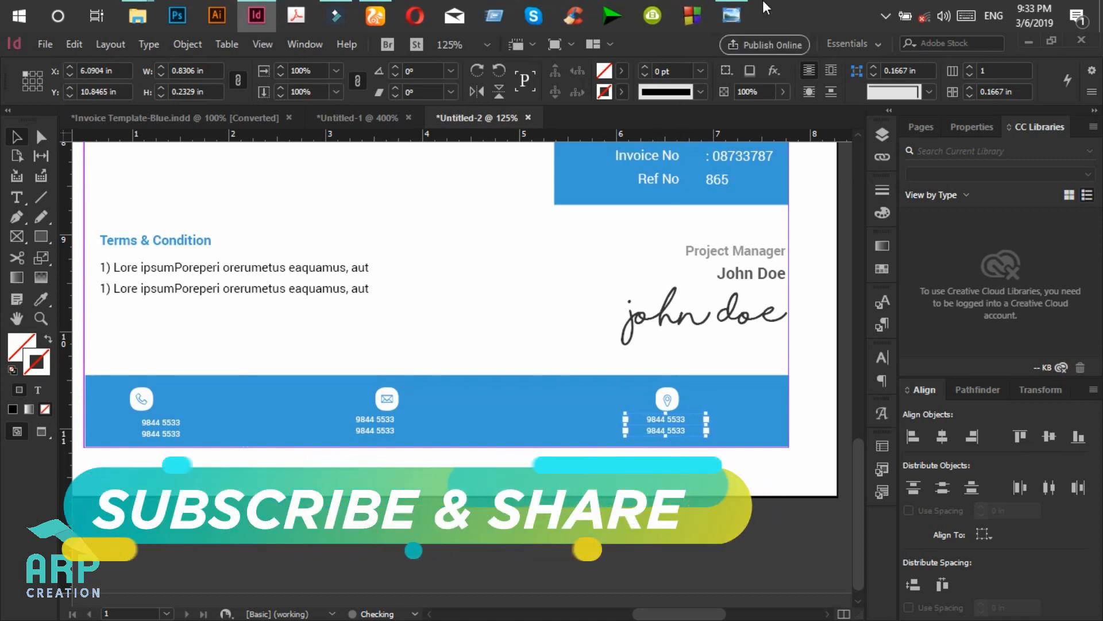
Nudge the two text lines under the mail icon sideways until they are centred beneath it.
click(723, 6)
click(729, 13)
click(372, 426)
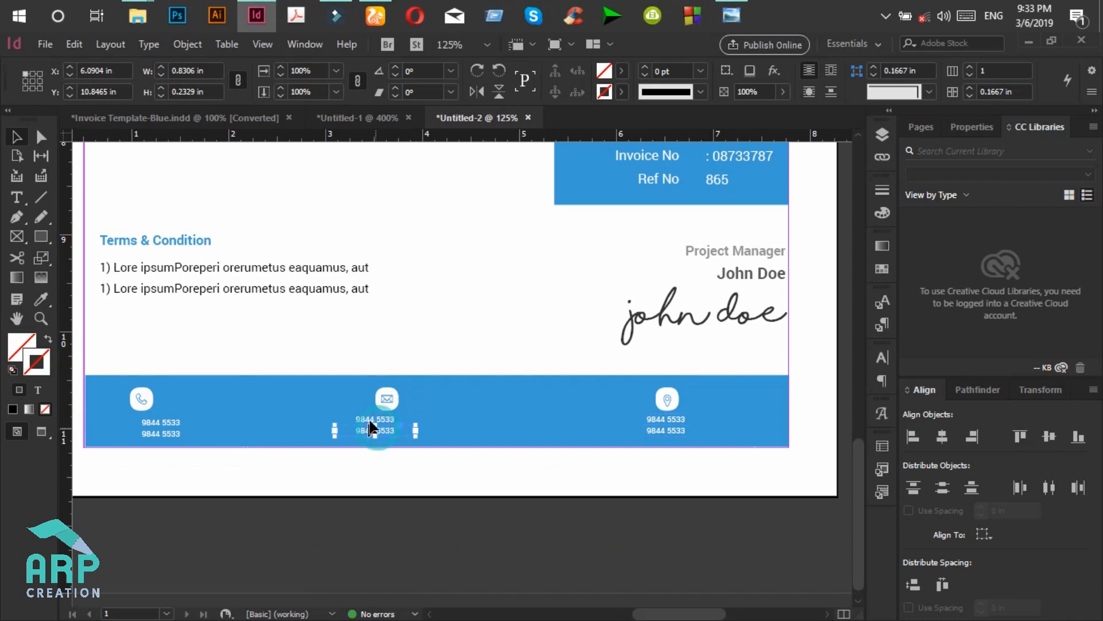
key(Right)
key(Right)
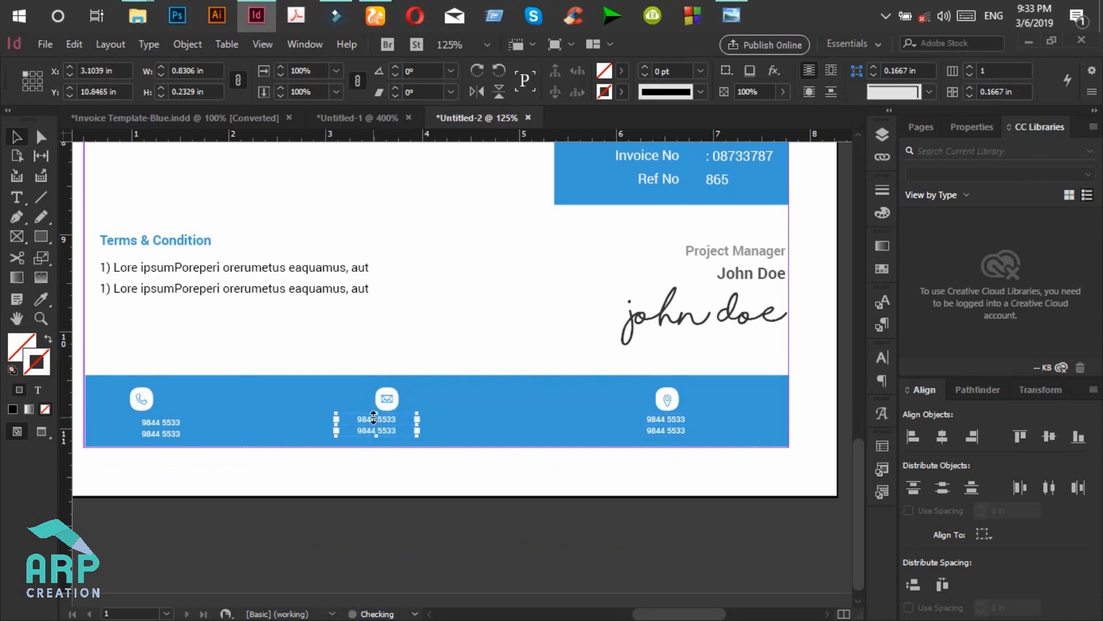
key(shift+Right)
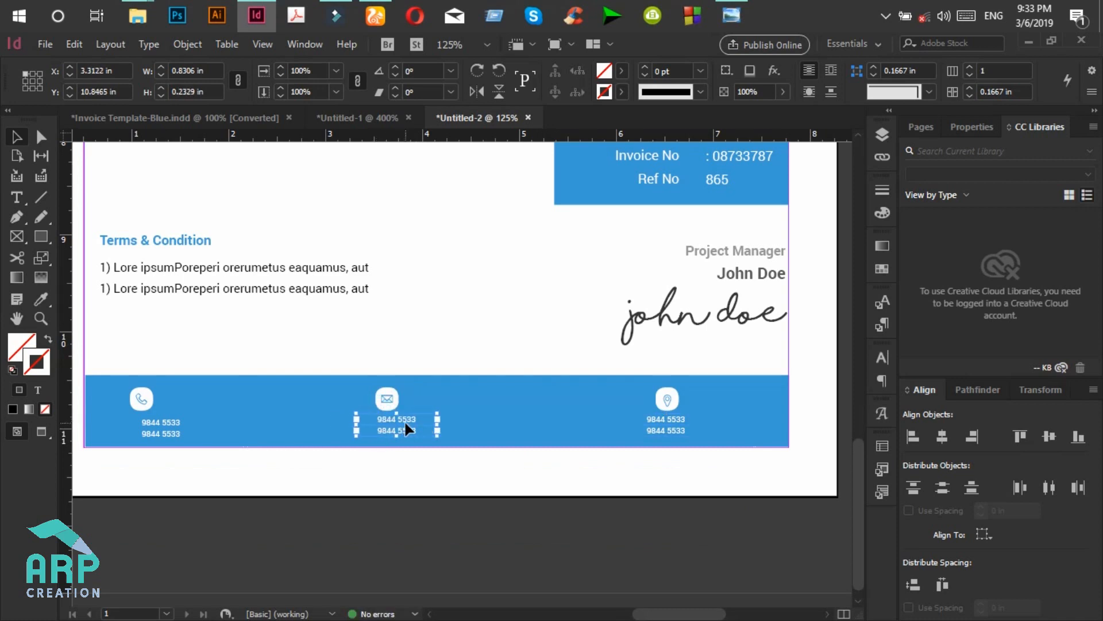
key(Left)
key(Left)
key(Left)
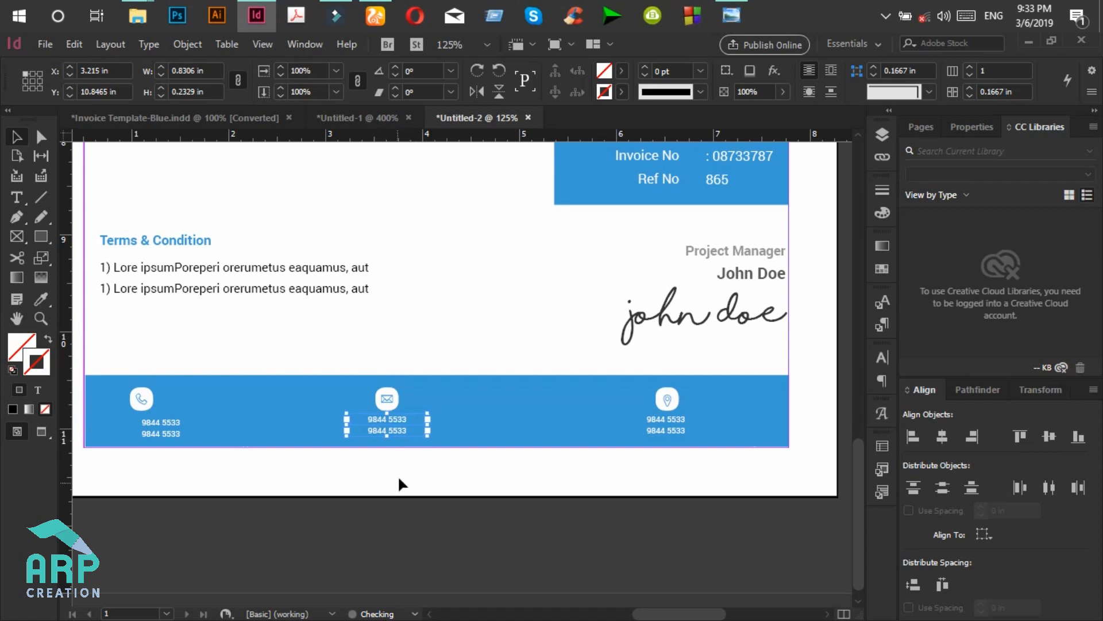
click(397, 475)
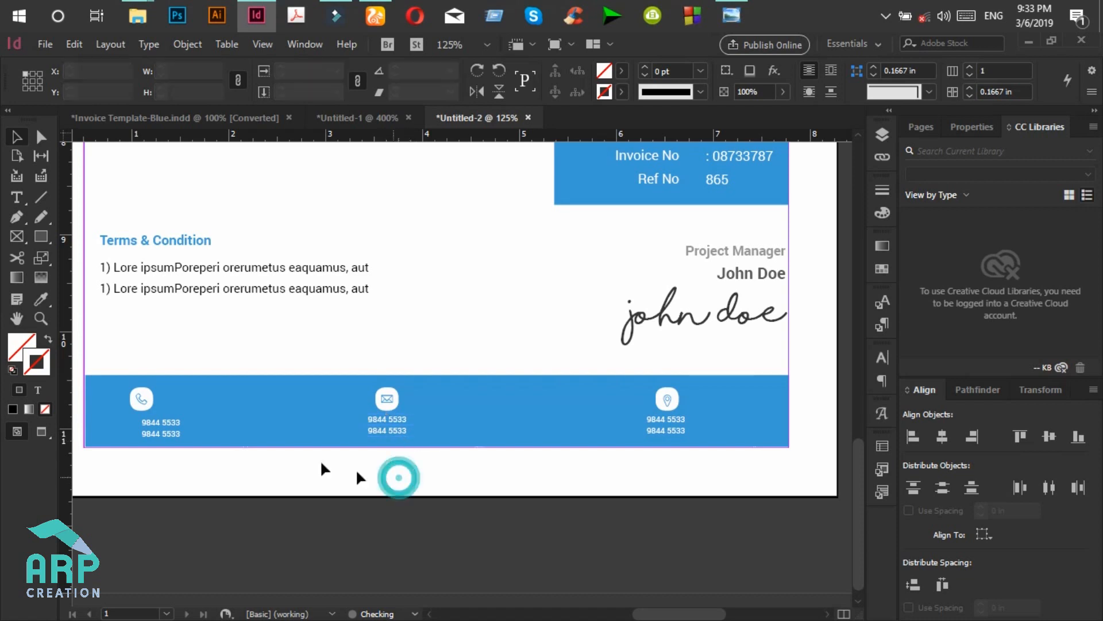
Move the phone icon with its white square right so it is centred above its two number lines.
click(163, 403)
key(Right)
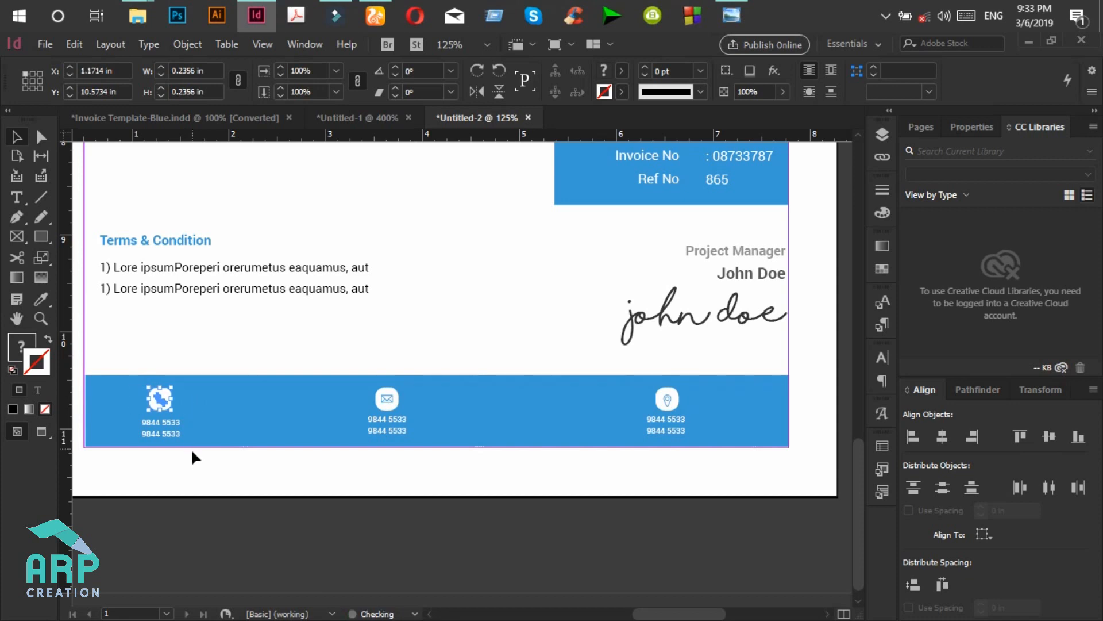
click(191, 453)
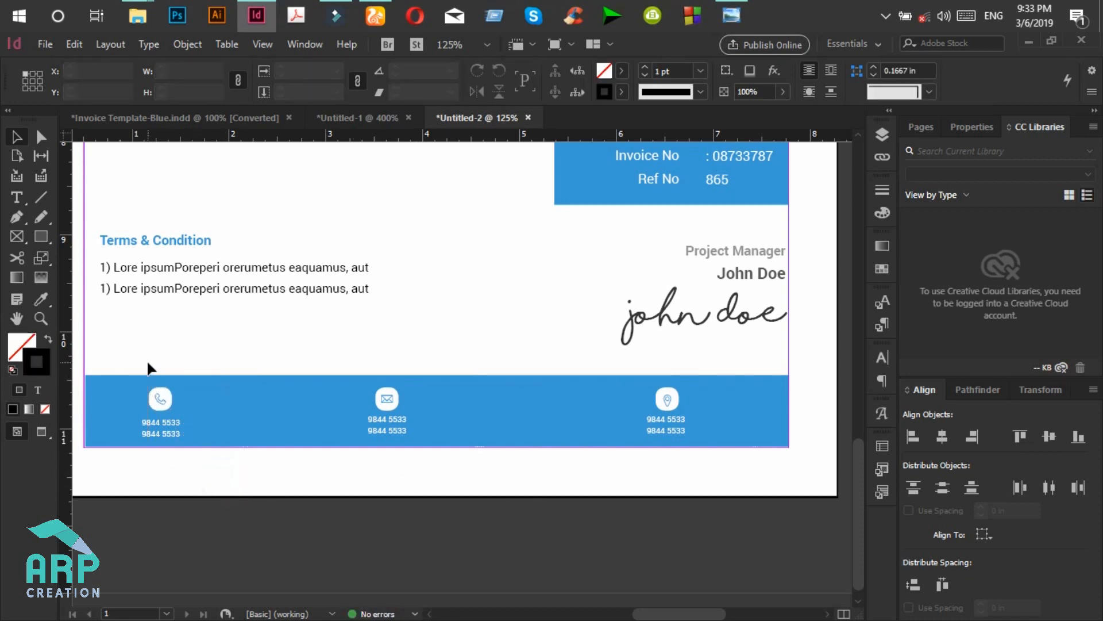
Move the phone icon and its two number lines together right and slightly up, to about X 1.10 in, Y 10.55 in.
drag(146, 360, 236, 414)
key(Right)
key(Right)
key(Right)
key(Right)
key(Right)
key(Right)
key(Right)
key(Right)
key(Right)
key(Right)
key(Right)
key(Right)
key(Right)
key(Right)
key(Right)
key(Right)
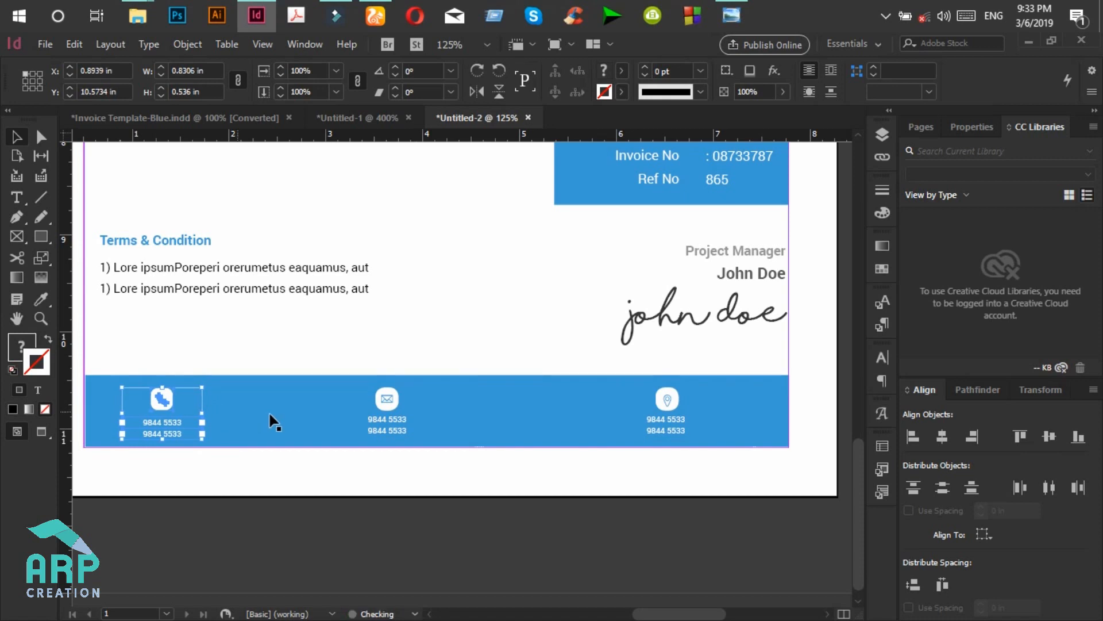
key(Up)
key(Up)
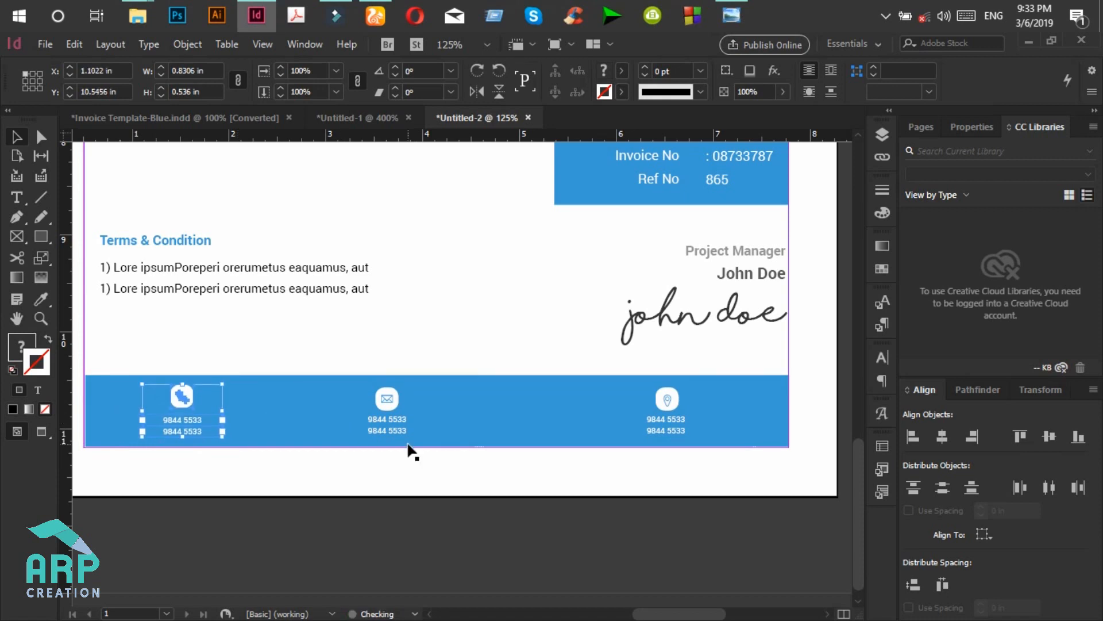
Nudge the mail icon and its two text lines up to line up with the phone contact block.
click(424, 460)
drag(444, 475, 365, 374)
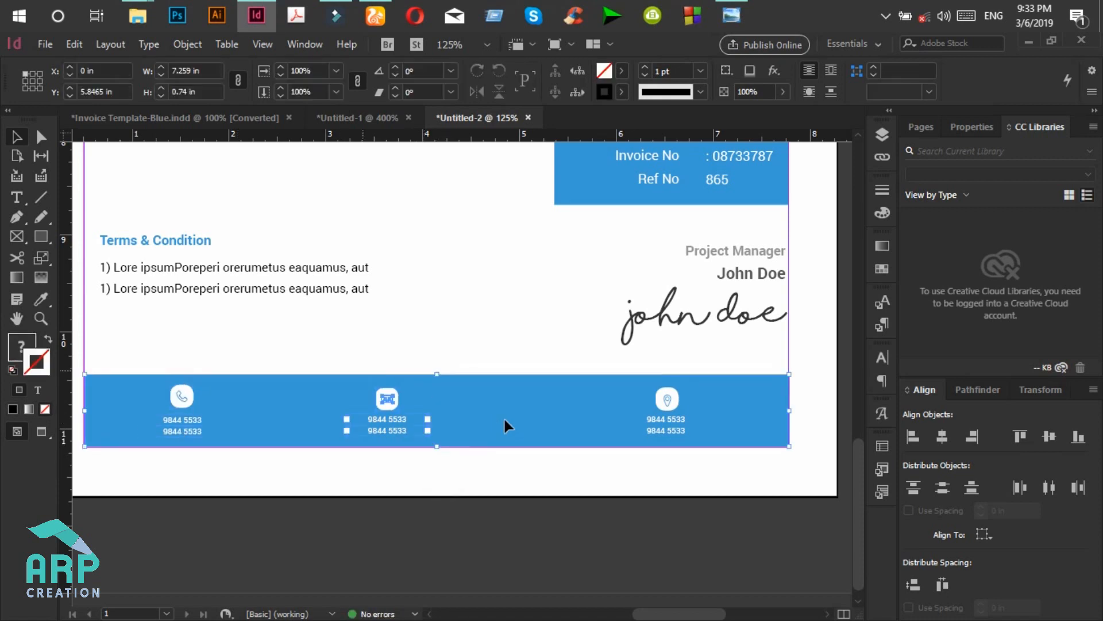
key(Up)
key(Up)
Move the location icon and its two text lines left to about X 5.63 in.
drag(716, 493, 613, 355)
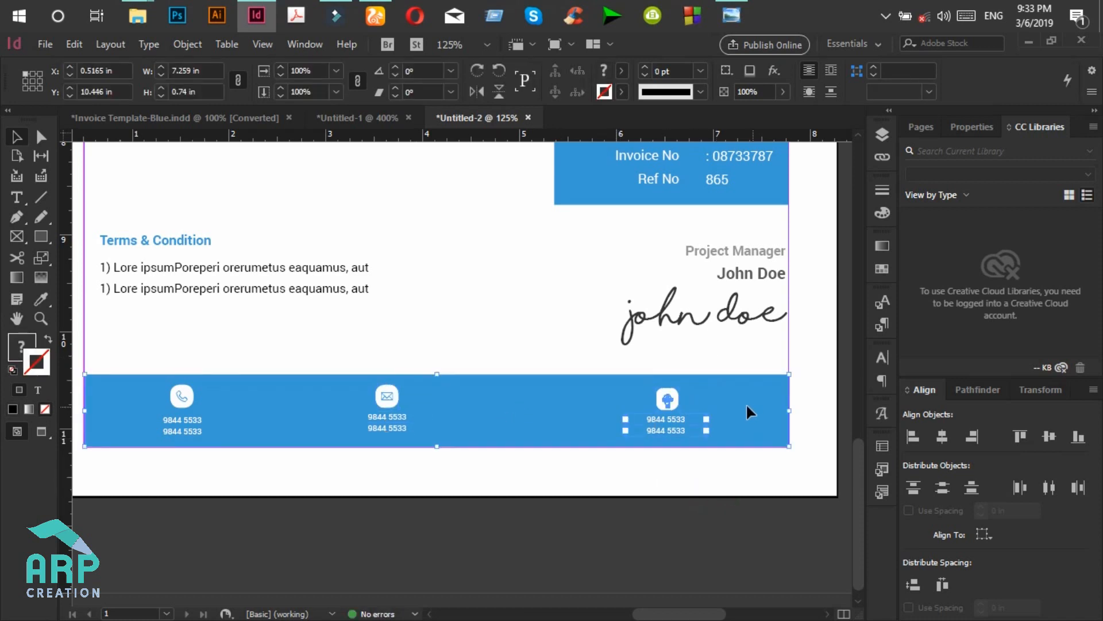
key(Left)
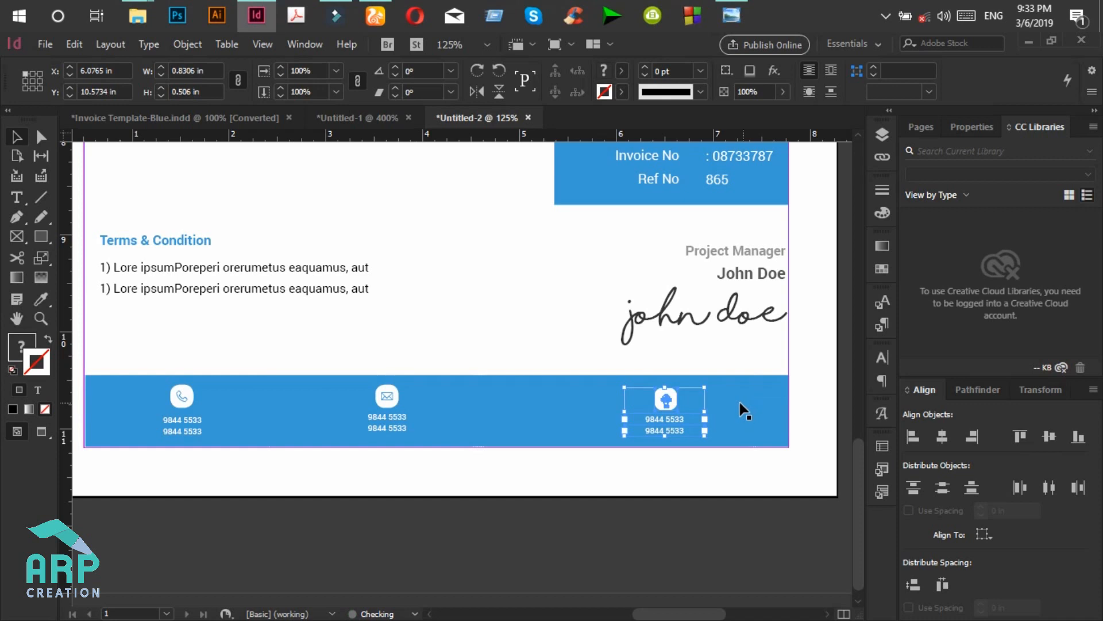
key(shift+Left)
key(shift+Left)
key(shift+Left)
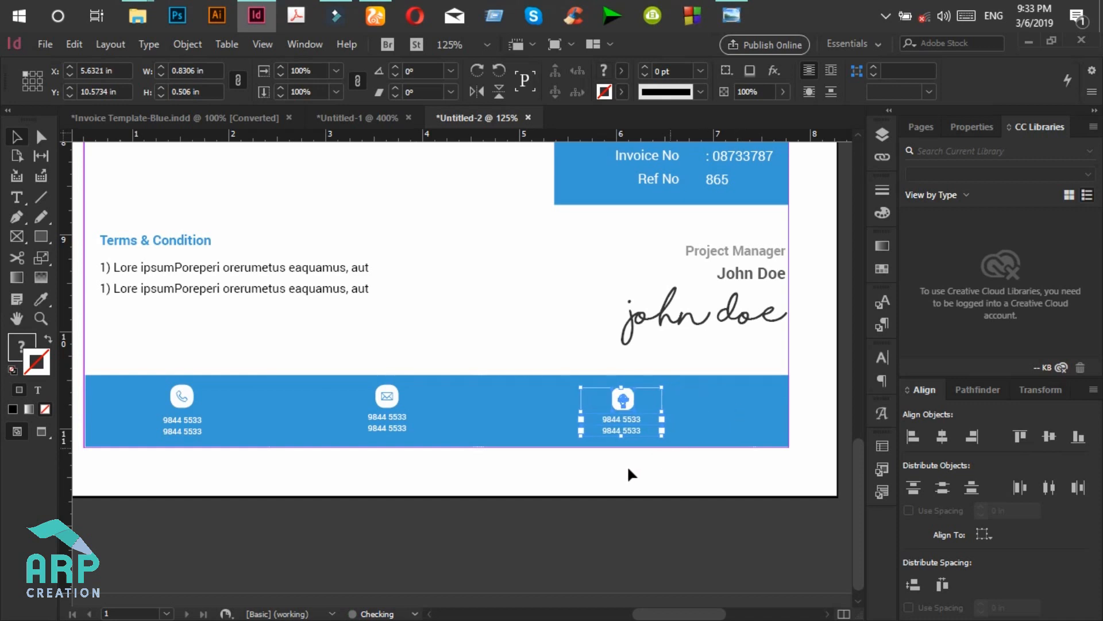
click(611, 476)
click(459, 475)
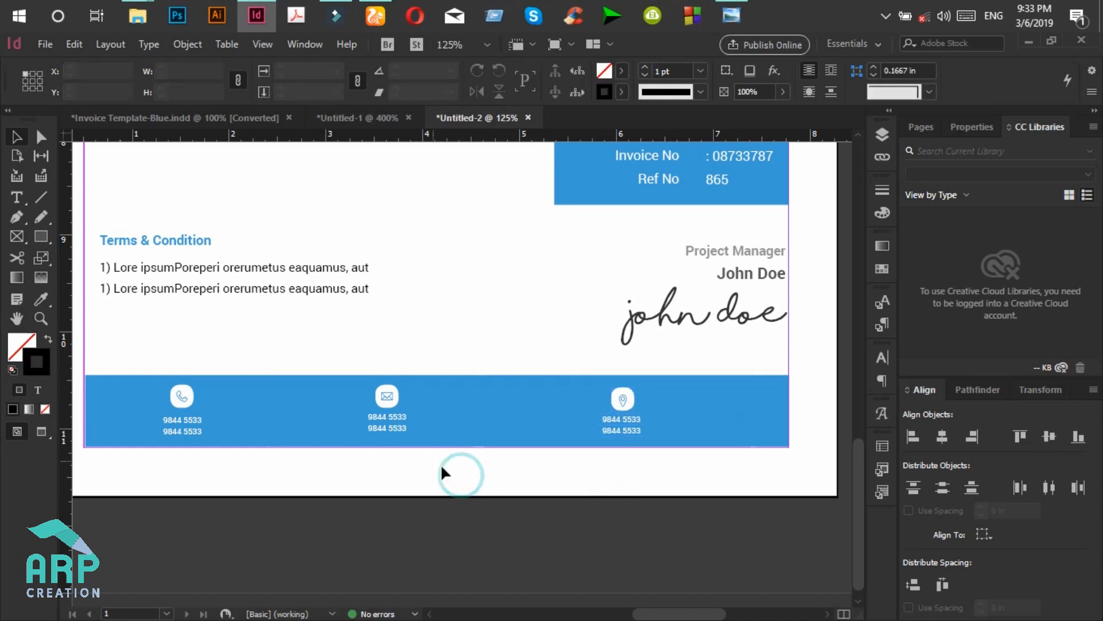
Move all three contact icon and text blocks together right within the blue footer bar, to about X 1.38 in.
mouse_move(711, 497)
mouse_down()
mouse_move(170, 362)
mouse_move(141, 368)
mouse_up()
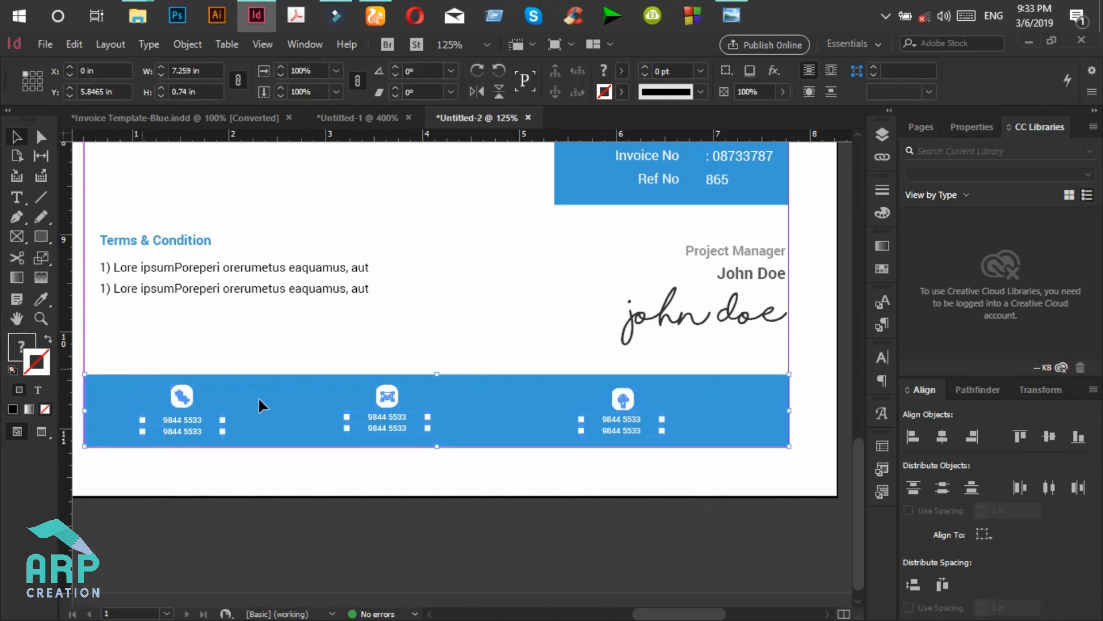
click(280, 383)
key(Right)
key(shift+Right)
key(shift+Right)
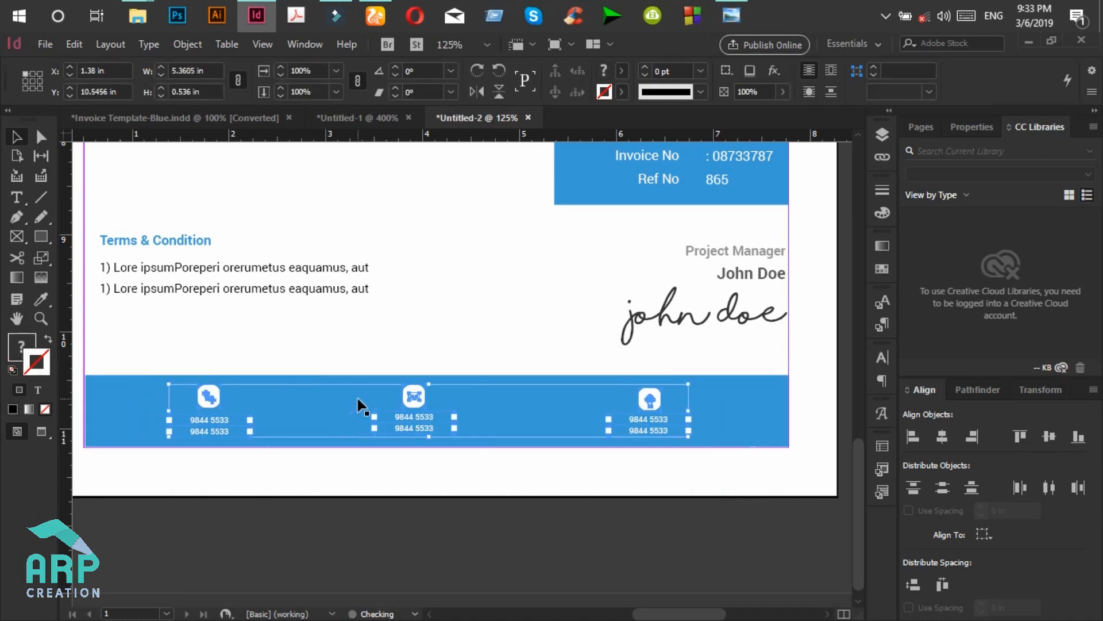
click(474, 342)
Review the whole invoice page from header to footer at 50% zoom, and minimise the window to show the desktop.
key(ctrl+minus)
key(ctrl+minus)
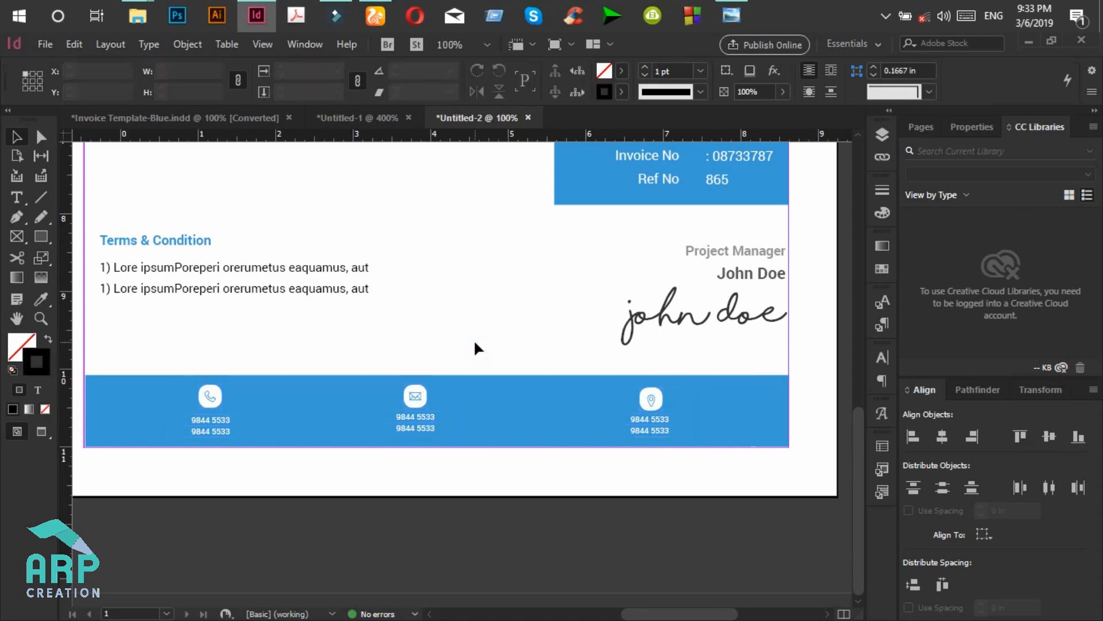
scroll(468, 377, up, 3)
scroll(468, 377, up, 3)
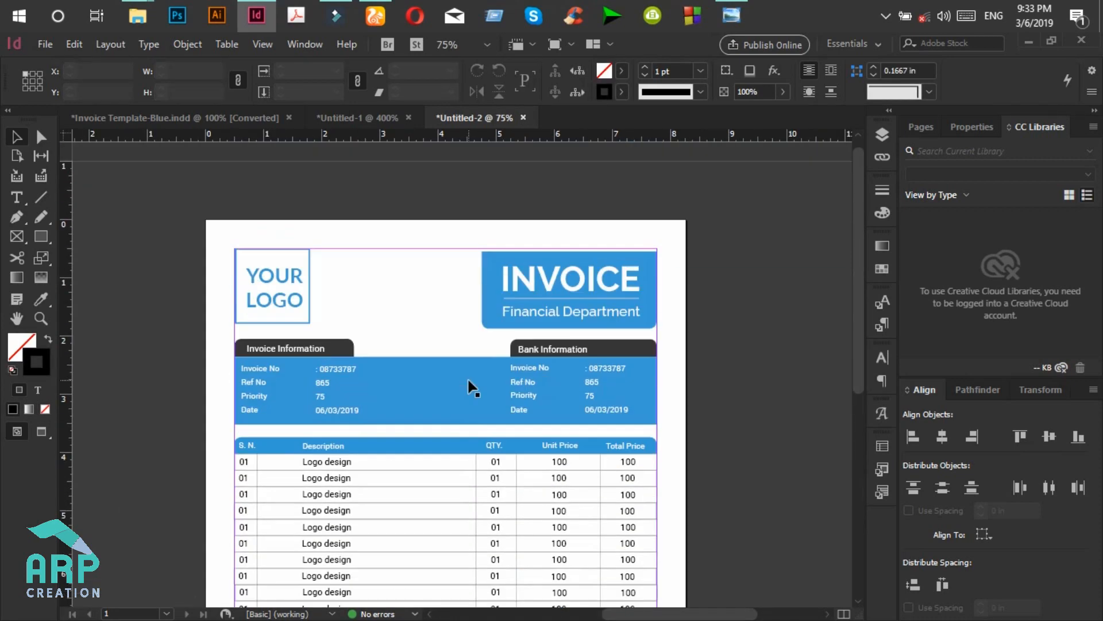
key(ctrl+minus)
scroll(708, 379, down, 2)
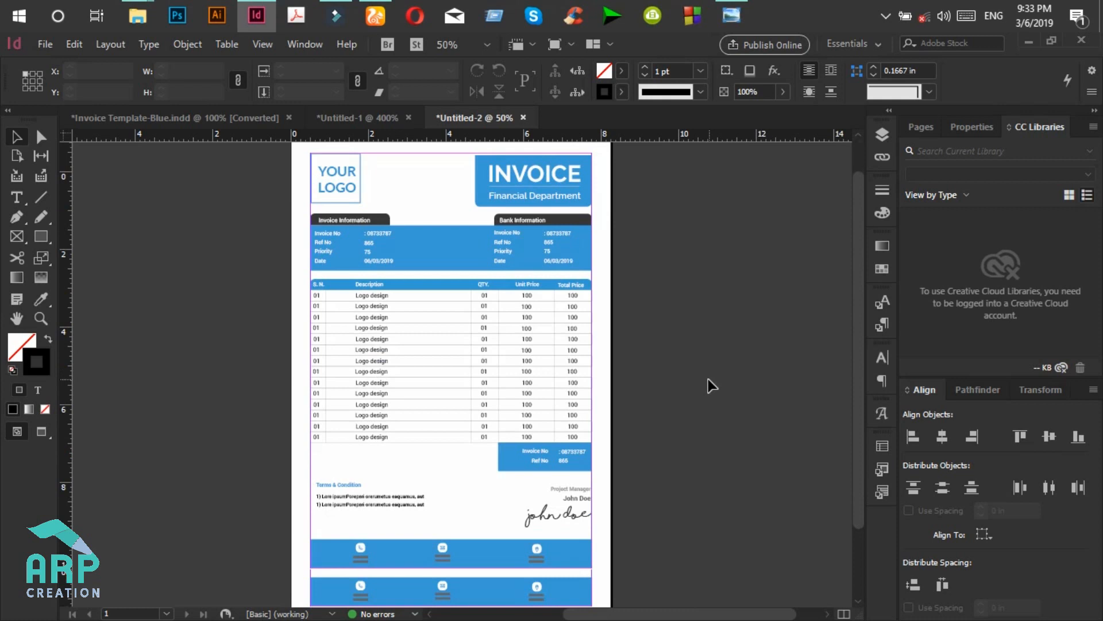
scroll(246, 293, up, 1)
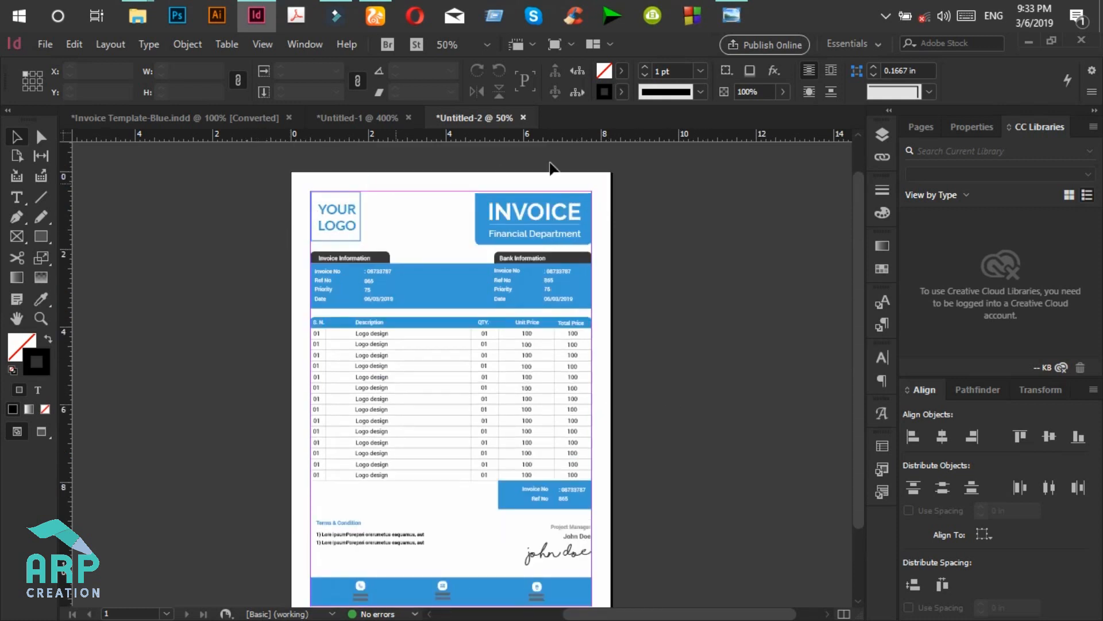
scroll(617, 327, down, 1)
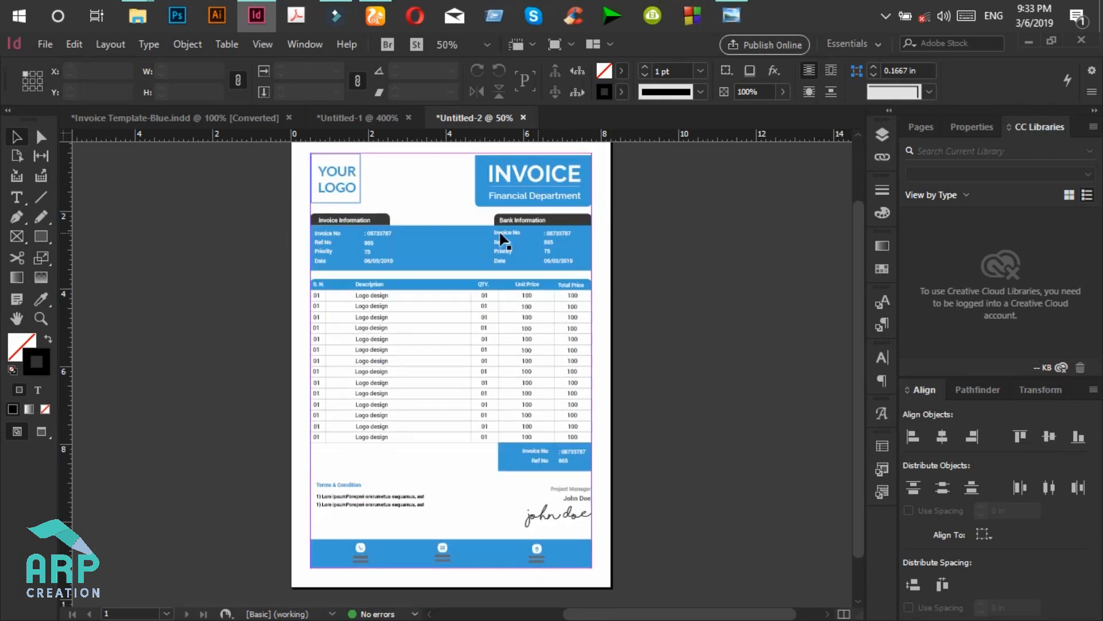
click(1034, 42)
click(597, 112)
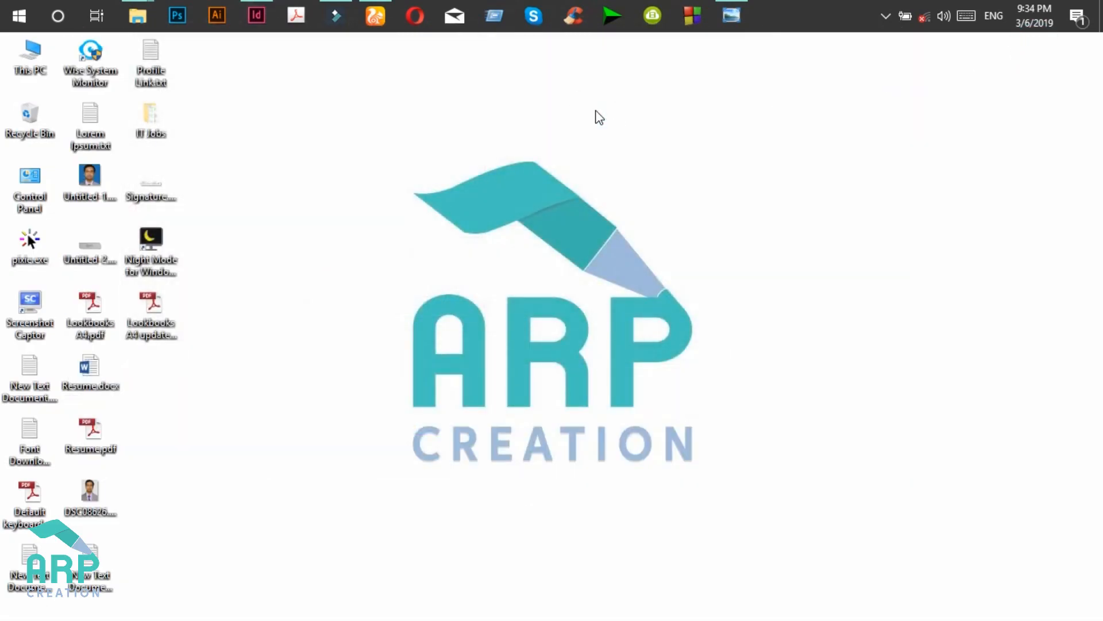